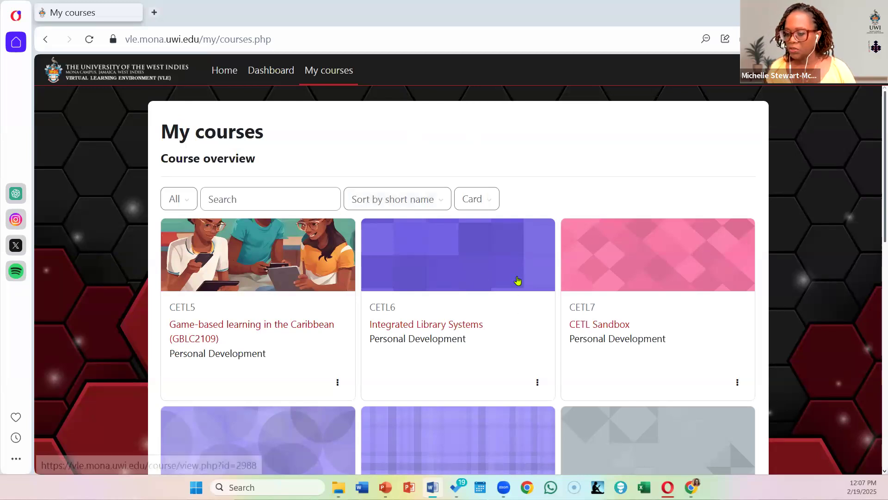
Step: Open the Game-based learning in the Caribbean (GBLC2109) course and switch the role to Student
left_click(289, 326)
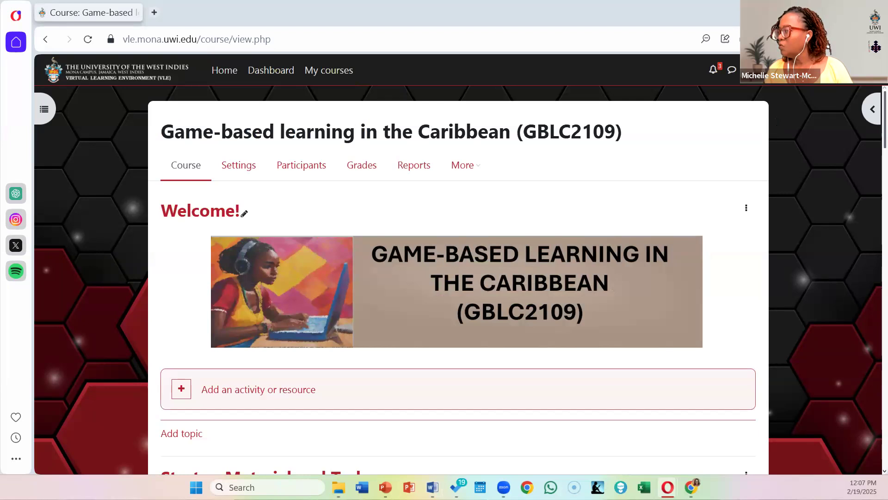
left_click(759, 70)
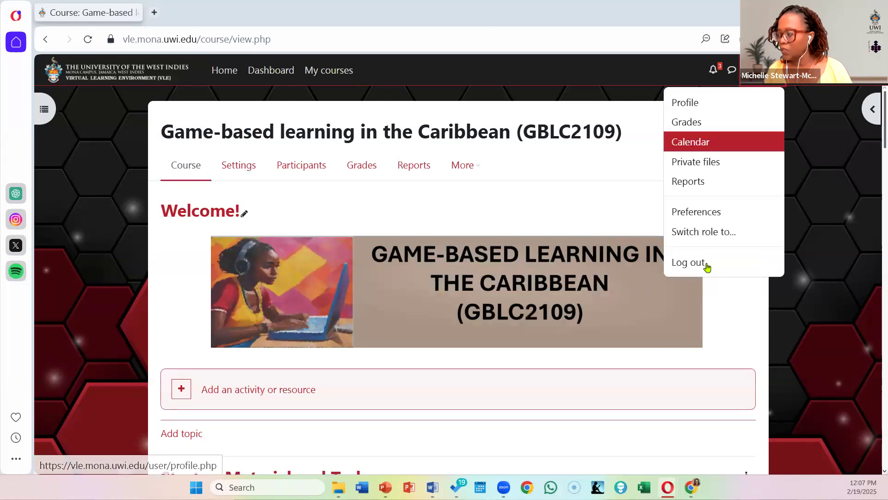
left_click(721, 236)
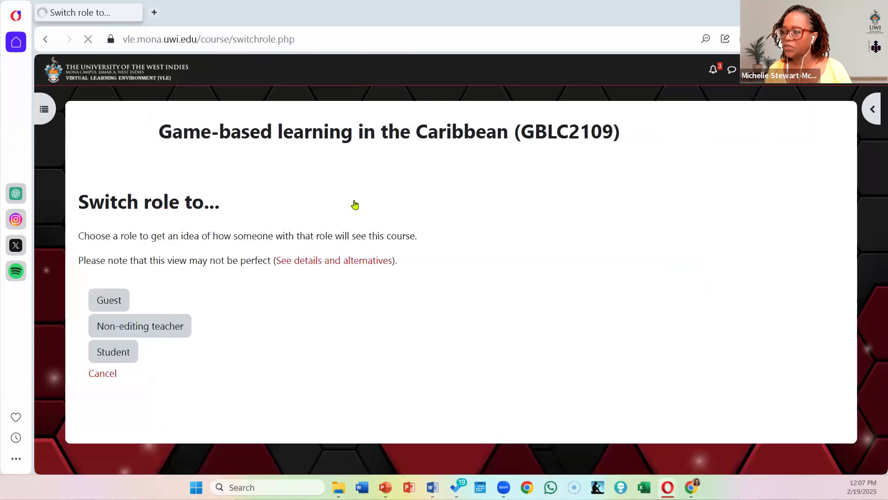
left_click(121, 356)
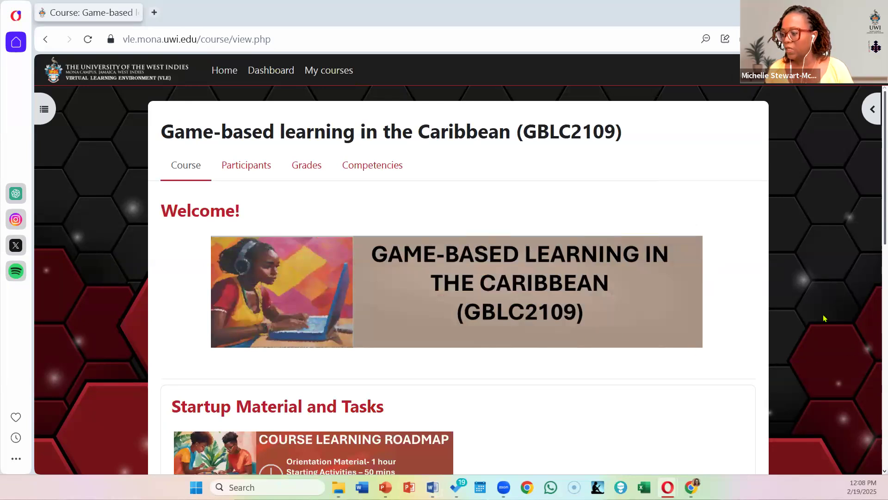
Step: Open the Gamer typologies lesson from Startup Material and Tasks, declining to resume at the last page seen
scroll(576, 208, "down", 5)
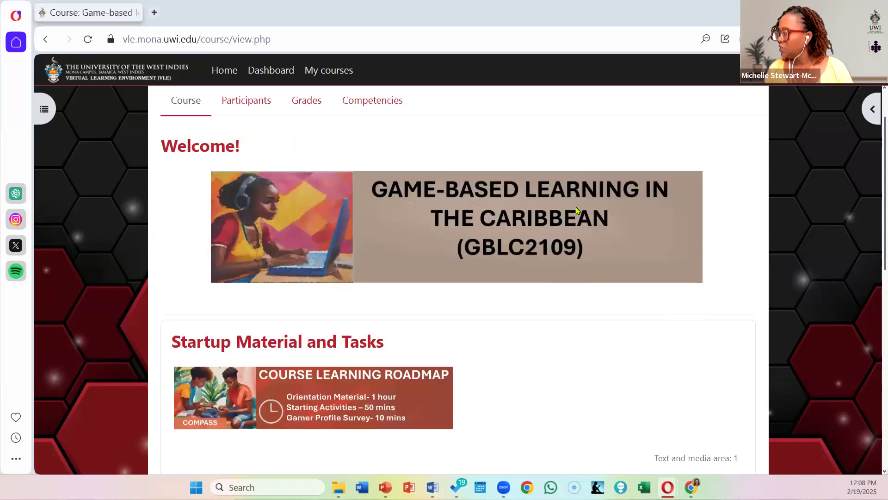
scroll(578, 210, "down", 6)
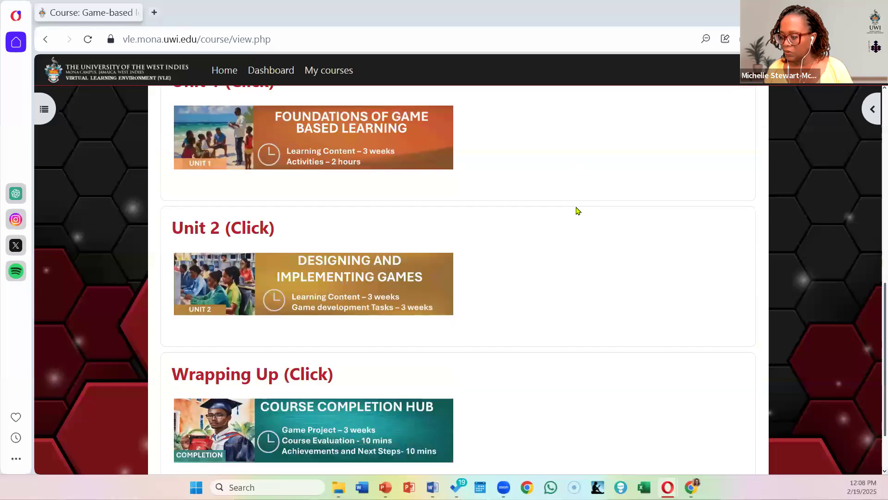
scroll(577, 211, "up", 4)
scroll(577, 212, "up", 5)
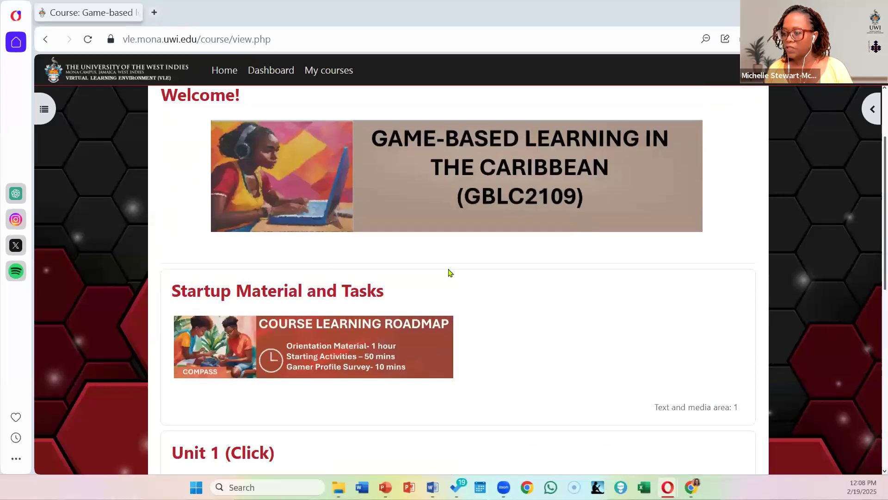
left_click(289, 294)
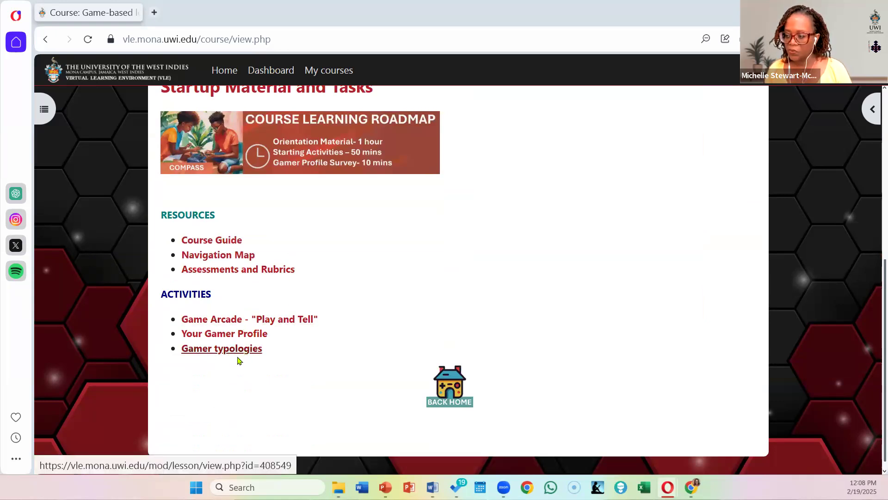
left_click(243, 353)
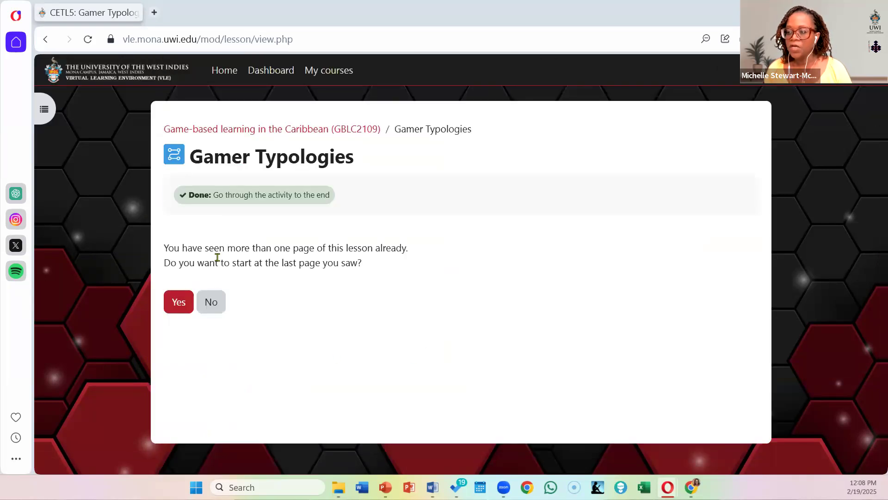
left_click(212, 305)
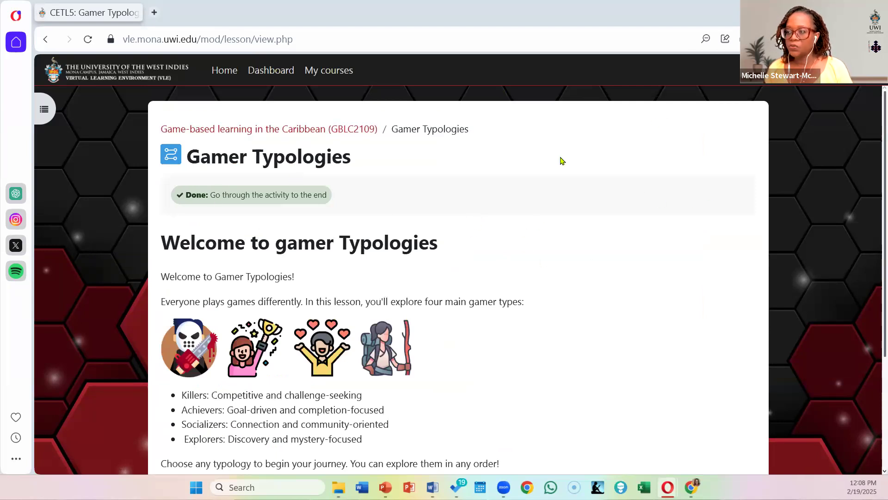
Step: Examine the lesson's welcome page, including the gamer type descriptions, the path choices and the progress bar
scroll(559, 161, "down", 1)
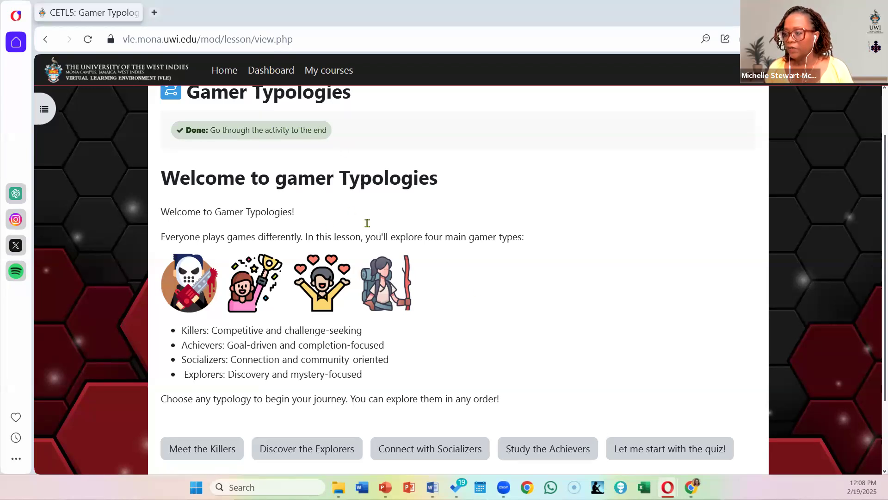
scroll(366, 205, "down", 1)
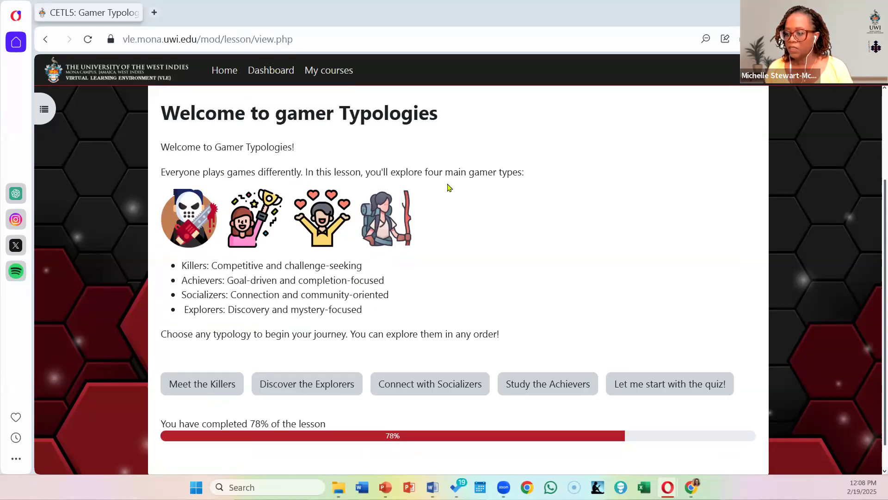
scroll(550, 186, "down", 1)
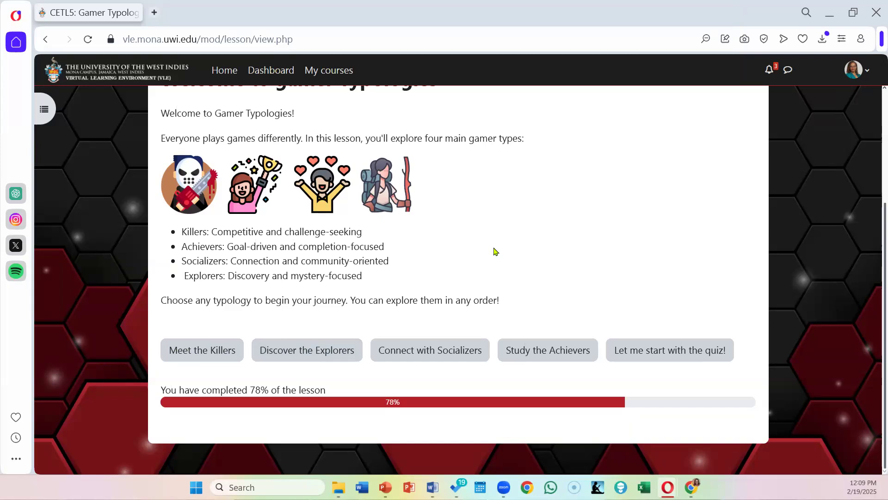
scroll(495, 252, "up", 2)
scroll(495, 251, "up", 2)
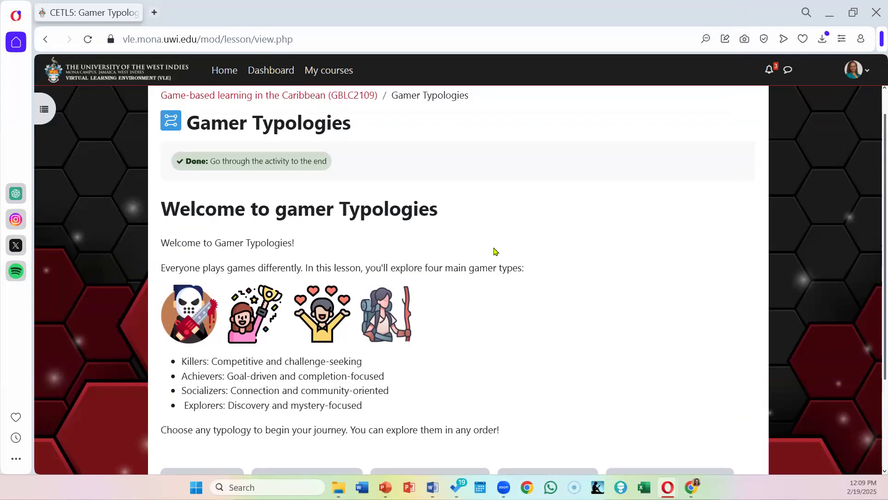
scroll(522, 250, "up", 1)
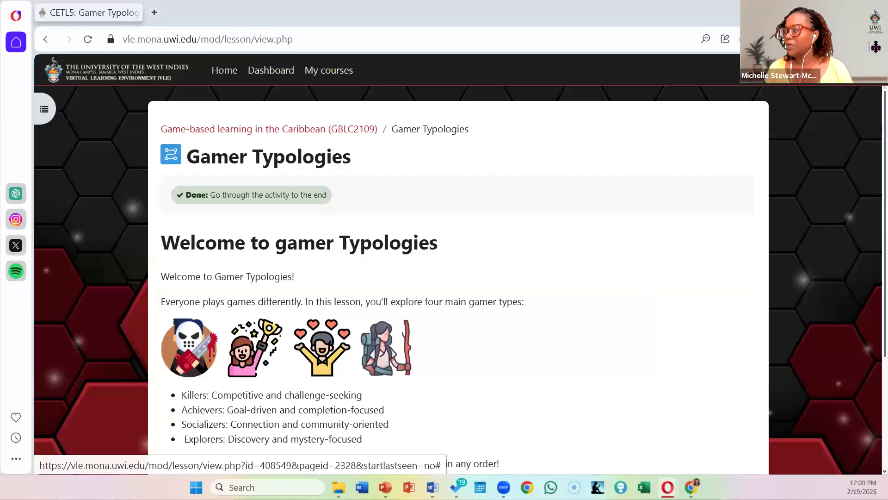
left_click(328, 70)
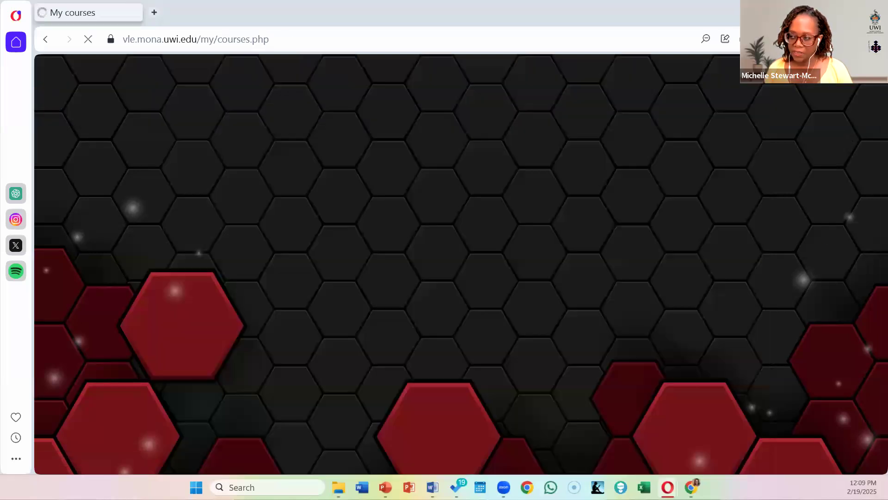
left_click(856, 70)
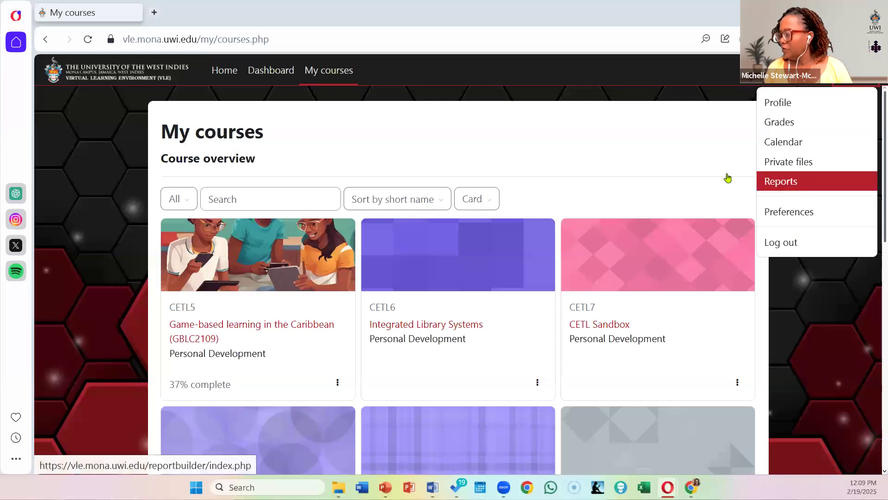
left_click(461, 110)
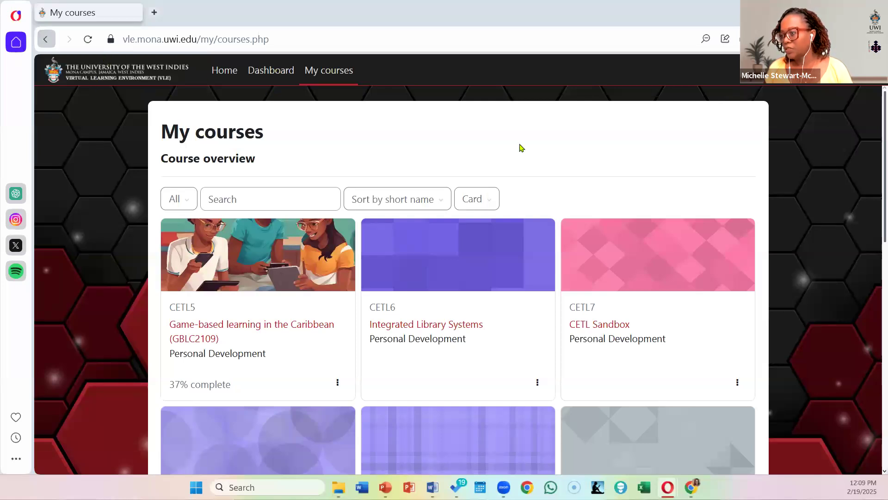
left_click(45, 39)
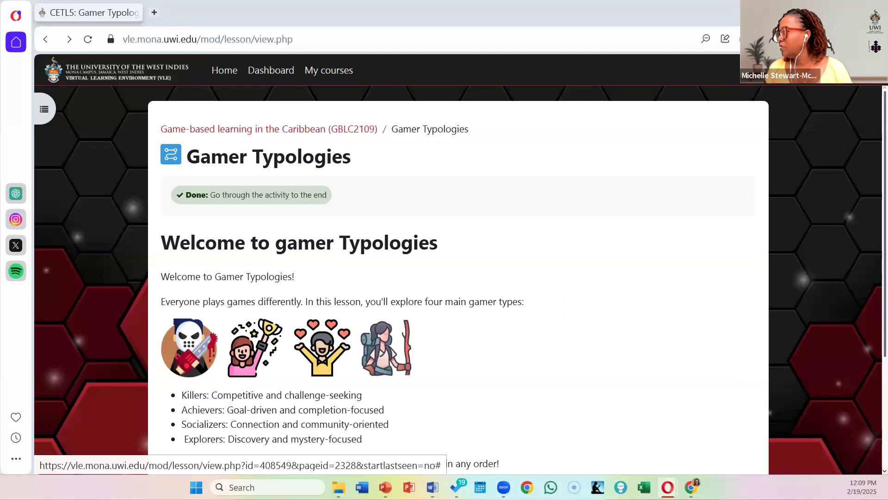
Step: Return to the normal role from the student view and browse the My courses overview
left_click(856, 69)
left_click(807, 235)
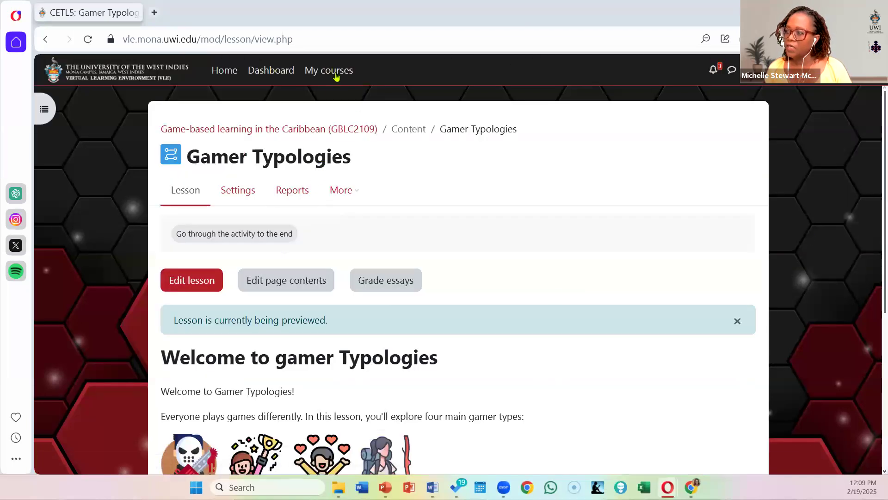
left_click(336, 77)
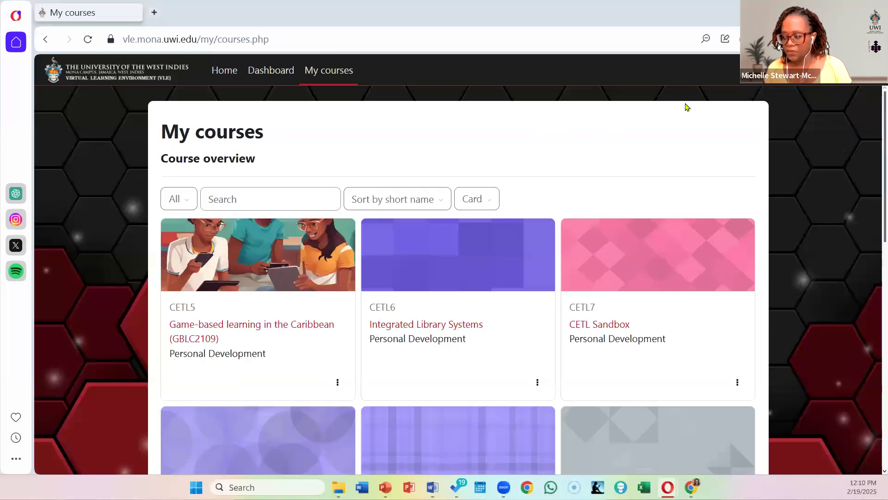
scroll(493, 208, "down", 7)
scroll(492, 209, "down", 5)
scroll(493, 212, "up", 8)
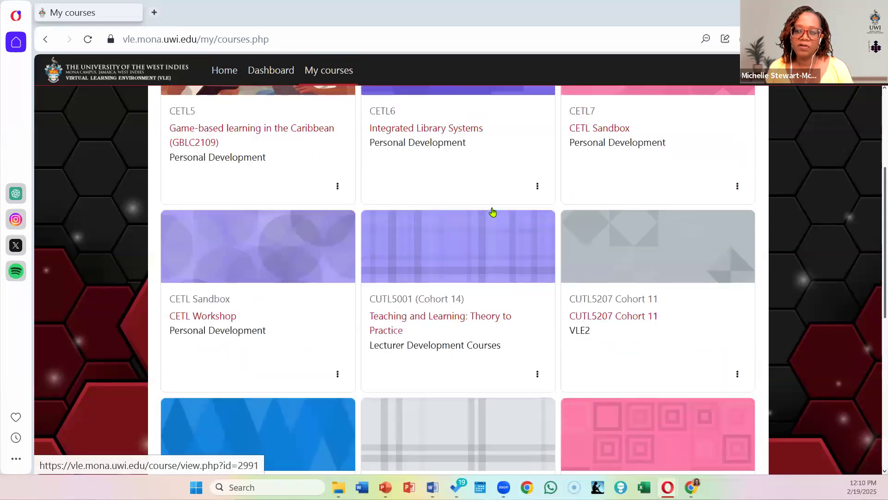
scroll(493, 212, "up", 4)
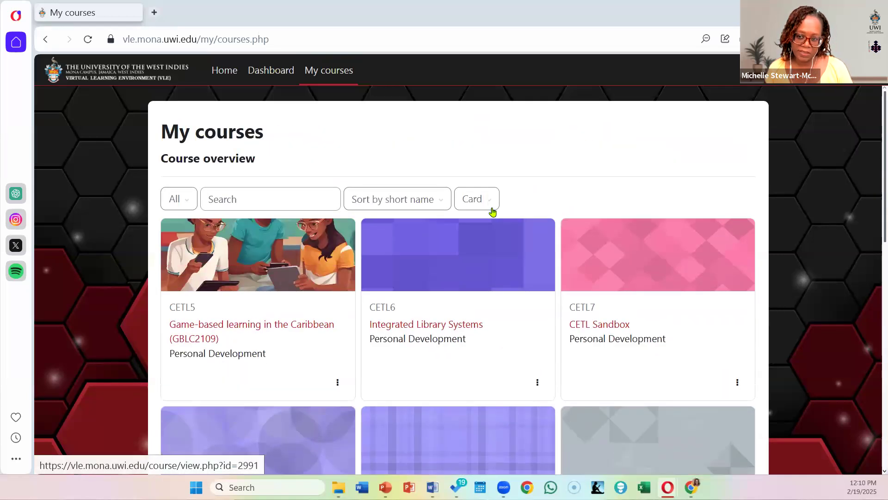
Step: Reopen the Game-based learning in the Caribbean course and open Gamer typologies from Startup Material and Tasks
left_click(272, 325)
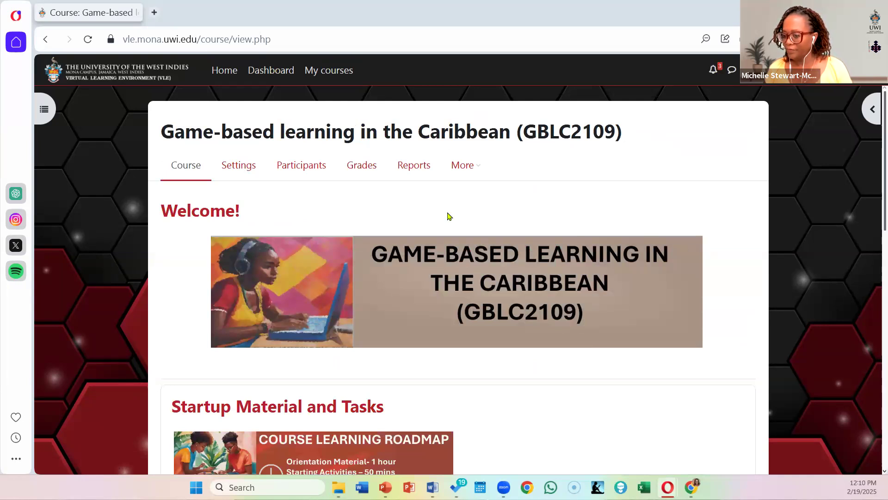
scroll(448, 218, "down", 3)
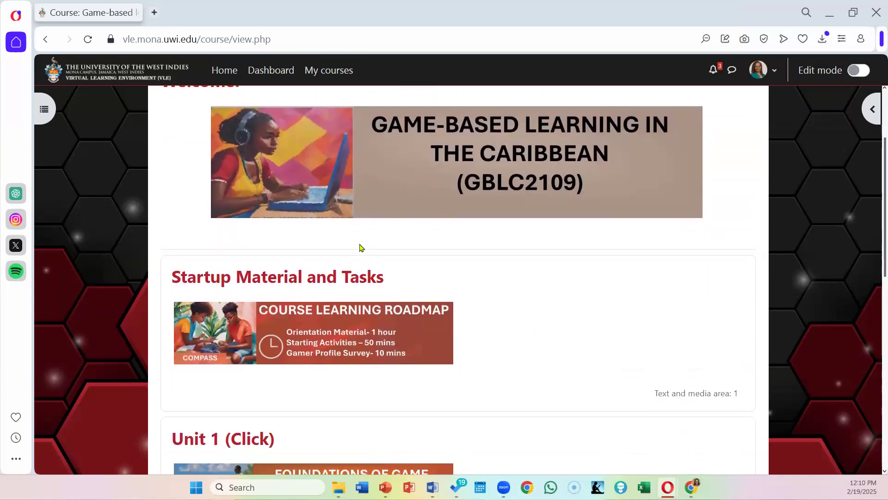
left_click(296, 279)
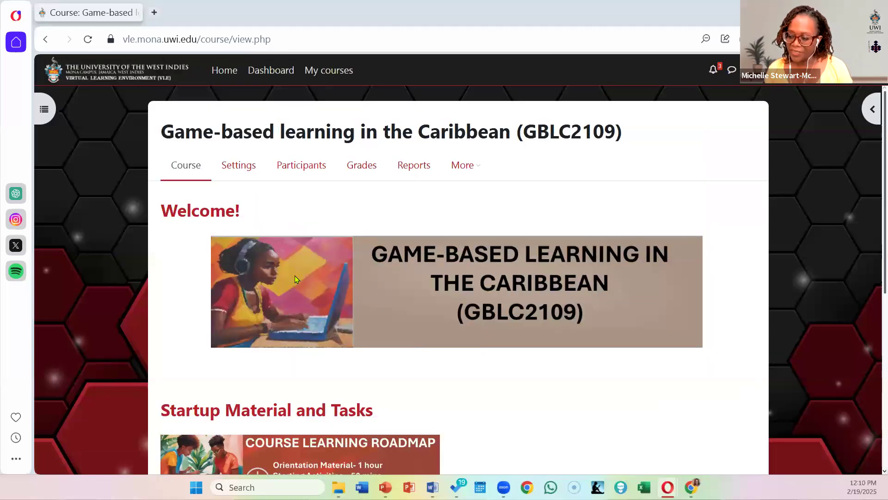
scroll(304, 281, "down", 7)
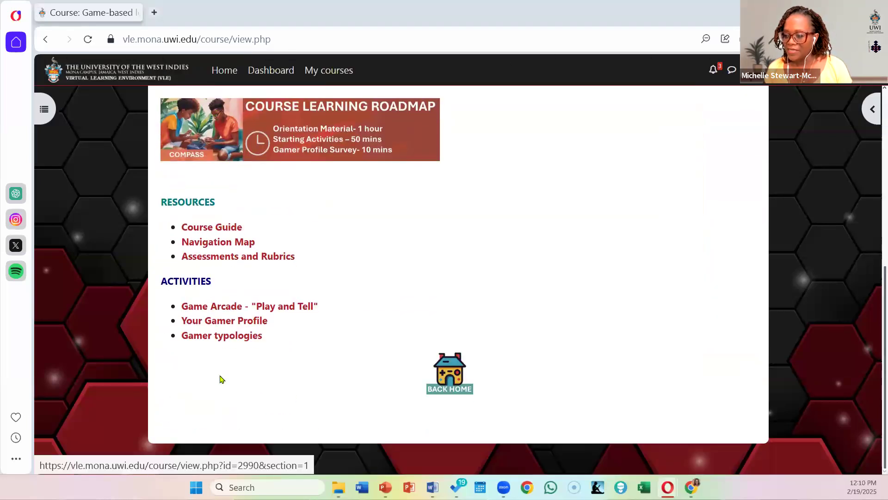
left_click(244, 341)
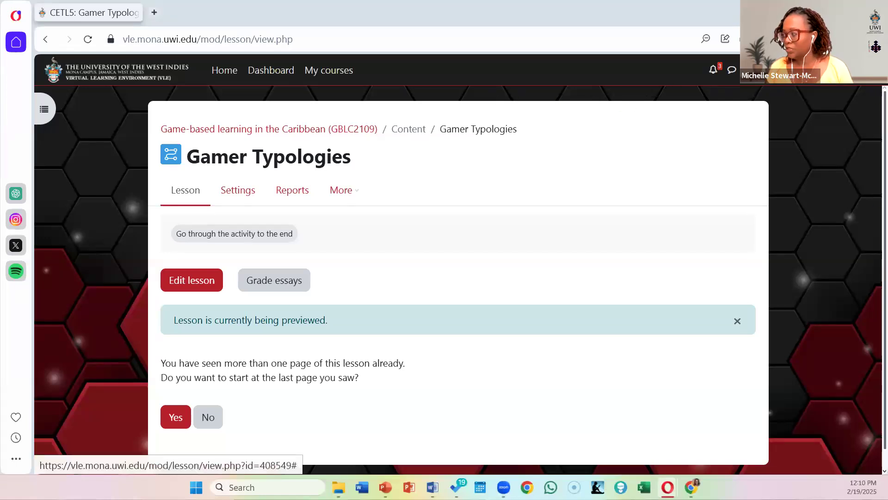
Step: Switch the role to Student within the Gamer Typologies lesson and start the lesson from its beginning
left_click(765, 70)
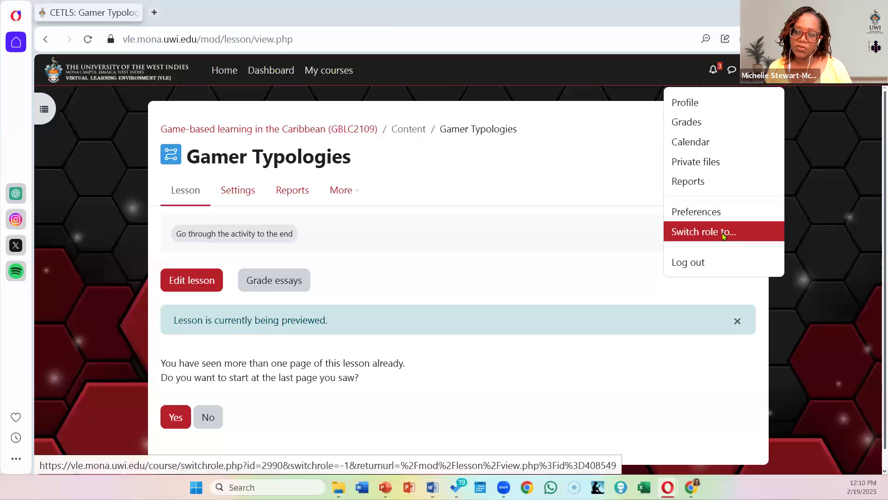
left_click(724, 236)
left_click(114, 352)
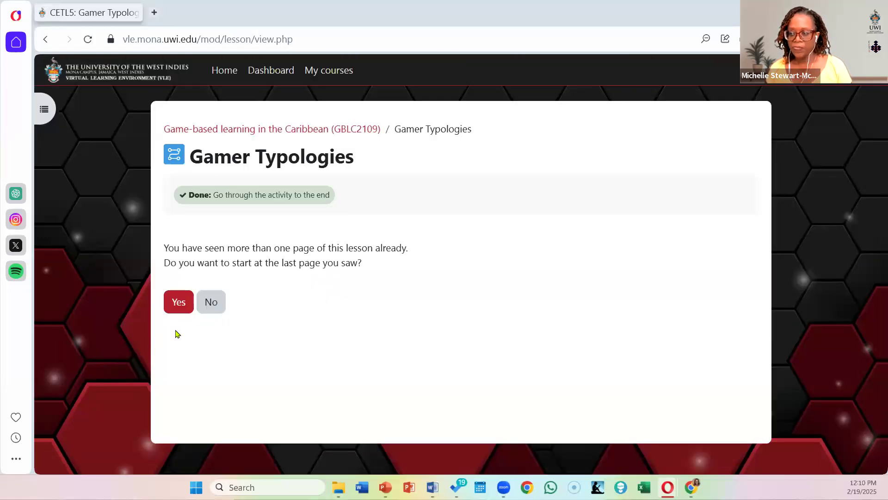
left_click(209, 306)
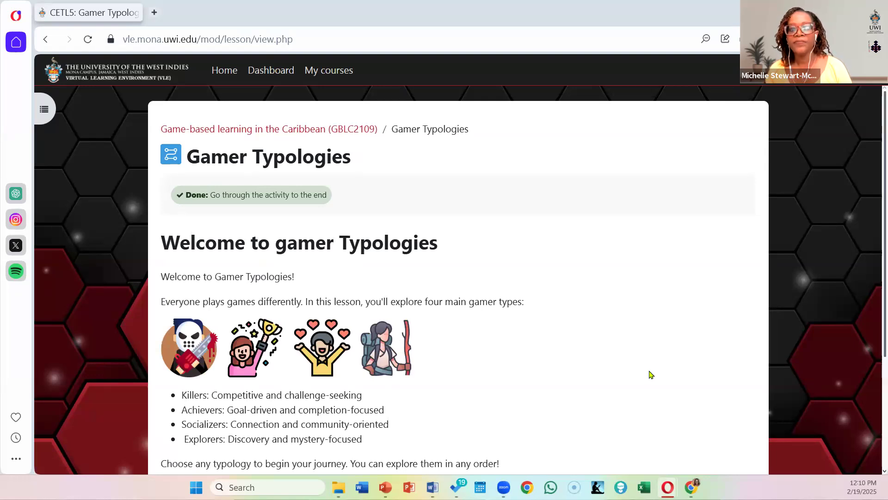
Step: Choose Meet the Killers from the lesson's welcome page and view its description and embedded video
scroll(484, 297, "down", 3)
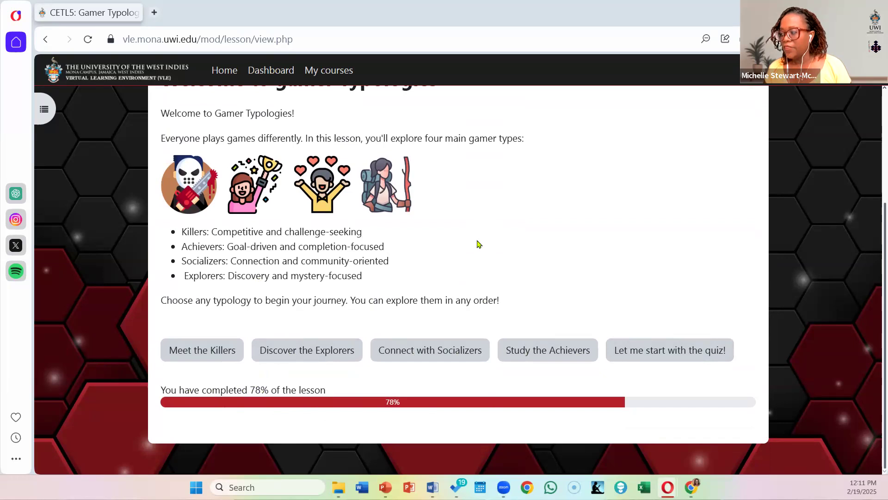
scroll(293, 257, "up", 1)
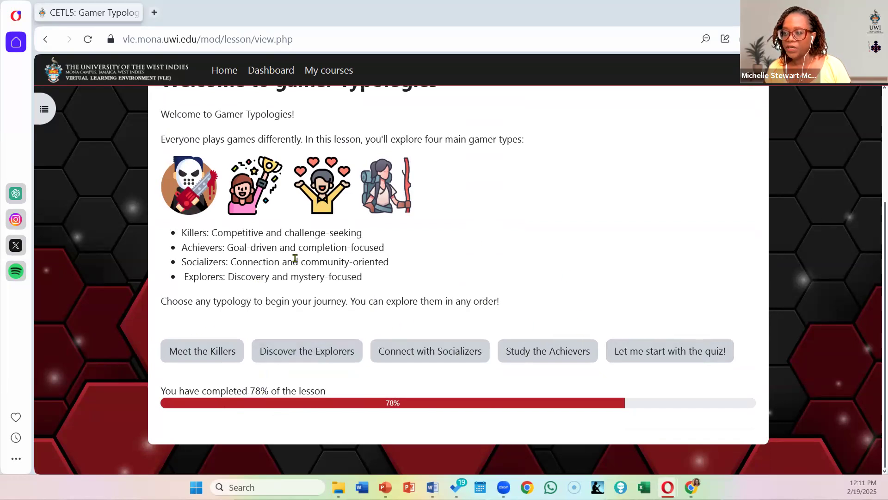
left_click(208, 418)
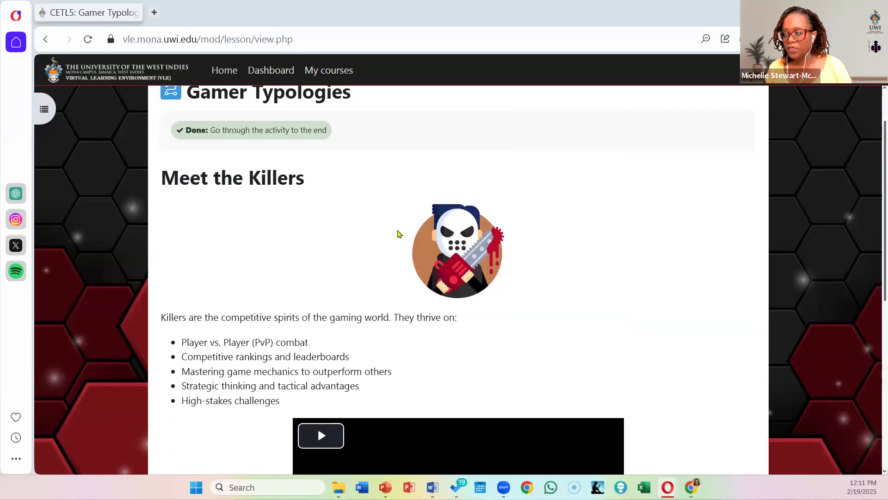
scroll(529, 278, "down", 3)
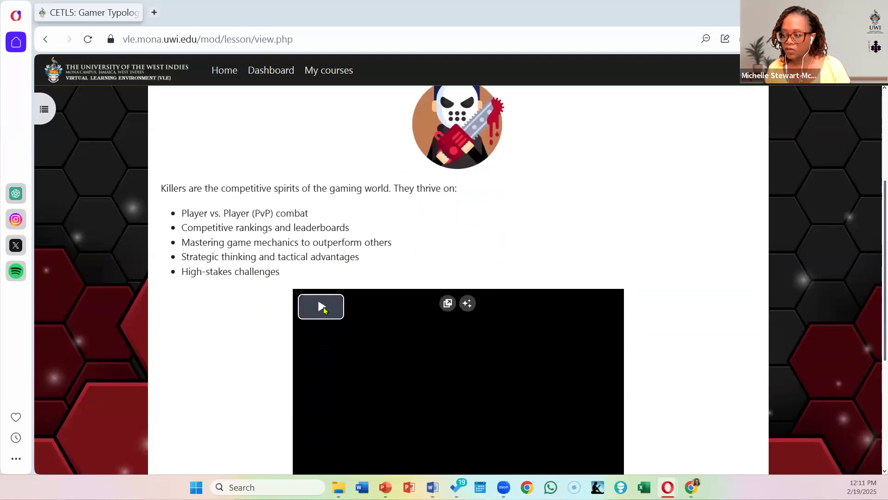
Step: Play part of the embedded Killers video, pause it, and review the famous example and real-world application below
left_click(323, 307)
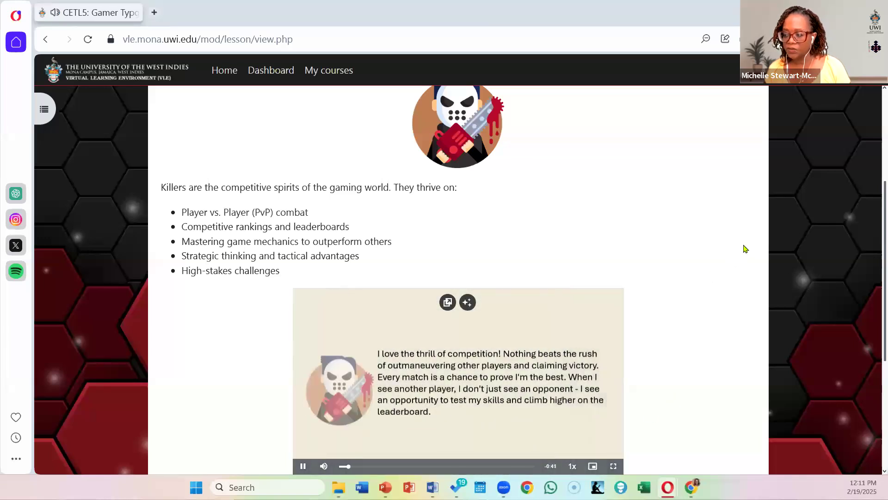
scroll(746, 248, "down", 1)
scroll(746, 248, "down", 1)
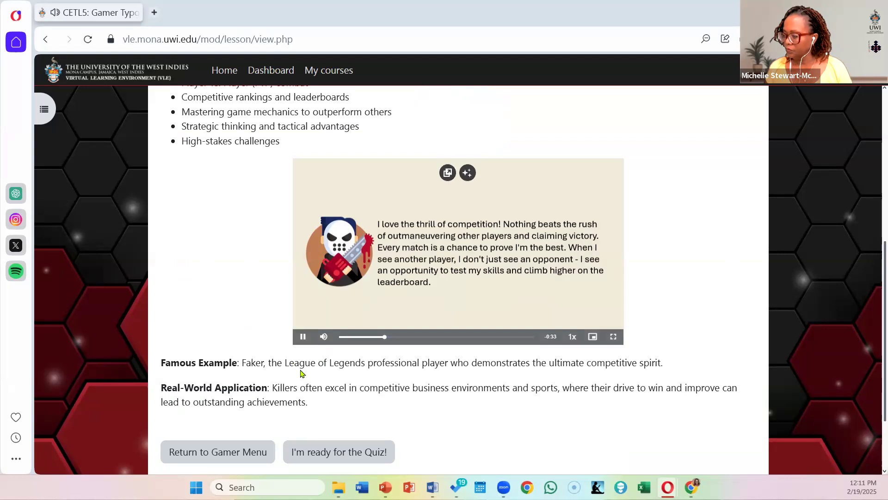
left_click(303, 337)
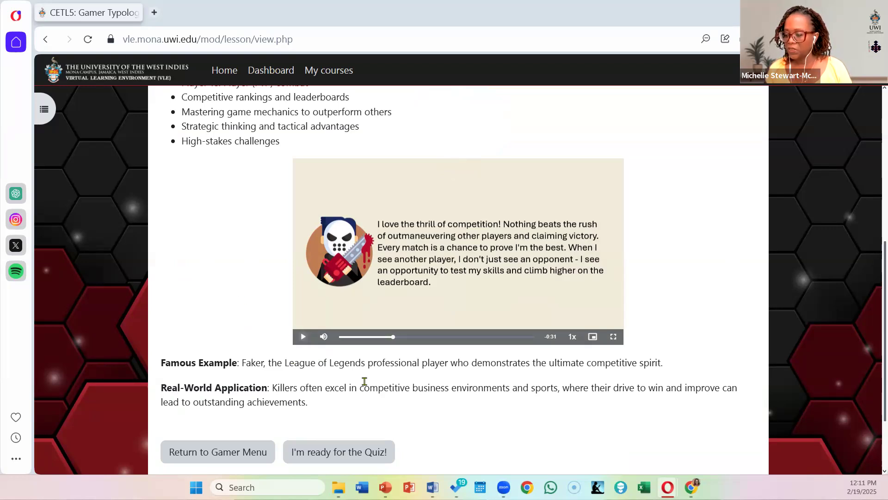
scroll(362, 381, "down", 2)
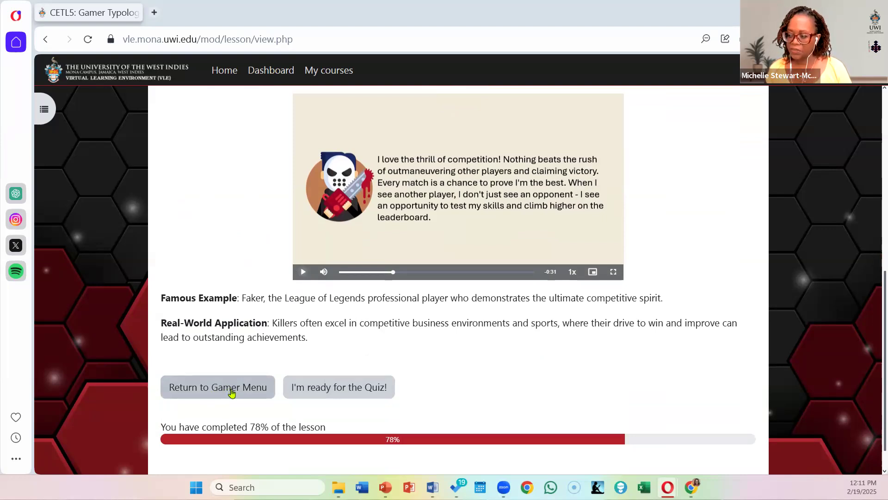
Step: Start the quiz from the Killers page, answer the Killer question with "Tell only your team", and continue
left_click(351, 390)
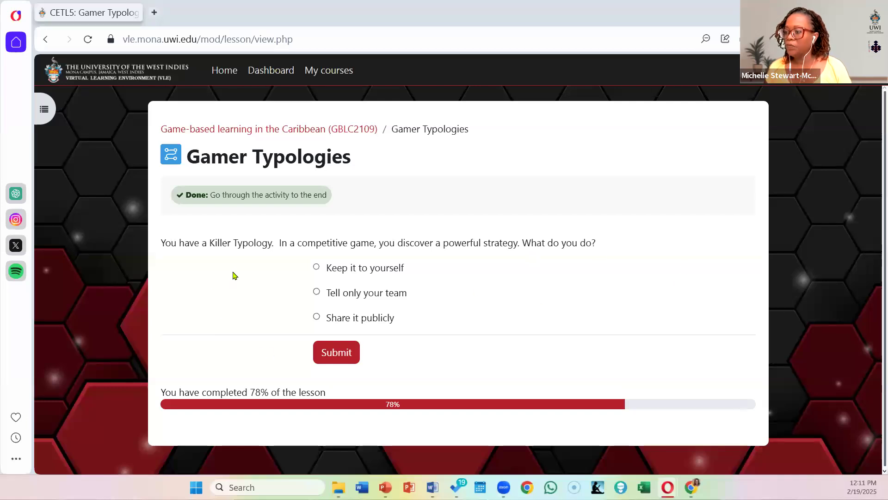
left_click(318, 293)
left_click(342, 353)
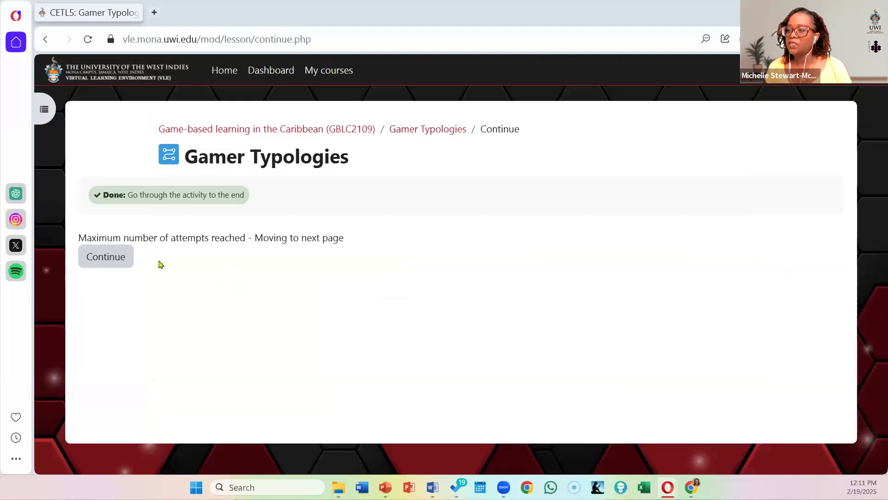
left_click(105, 263)
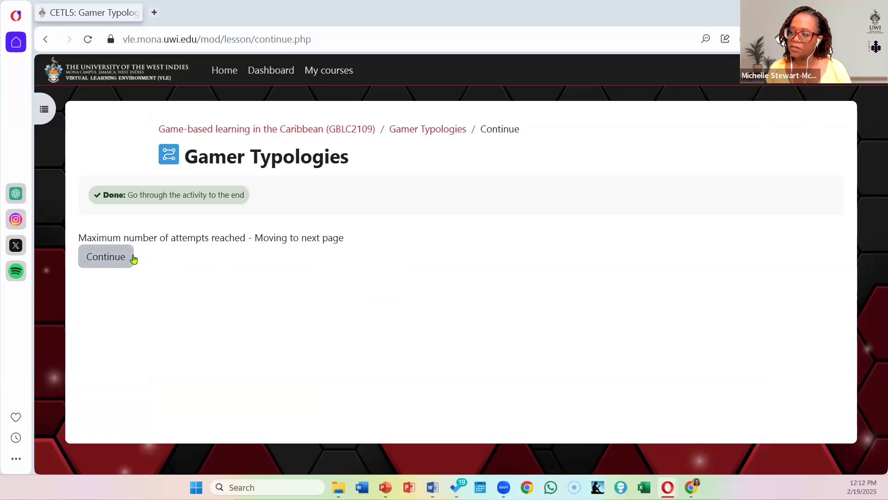
left_click(112, 256)
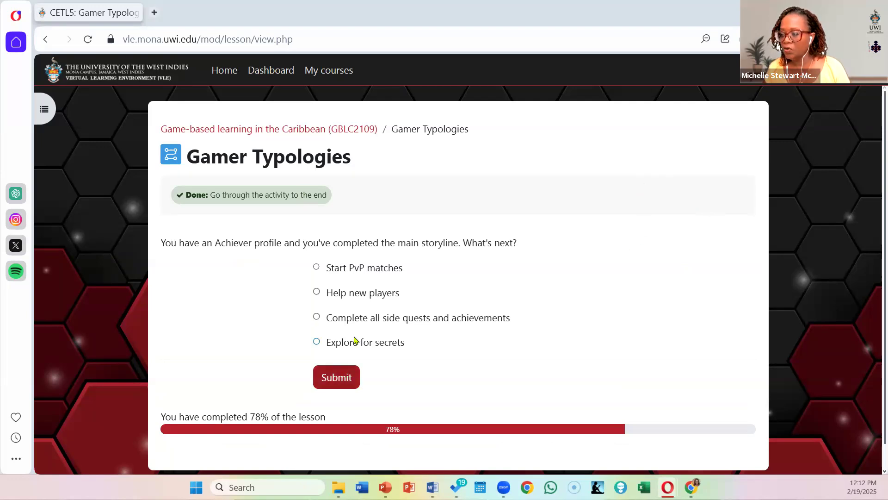
Step: Answer the Achiever profile question with "Complete all side quests and achievements" and continue past the feedback
left_click(367, 318)
left_click(329, 374)
scroll(437, 338, "down", 2)
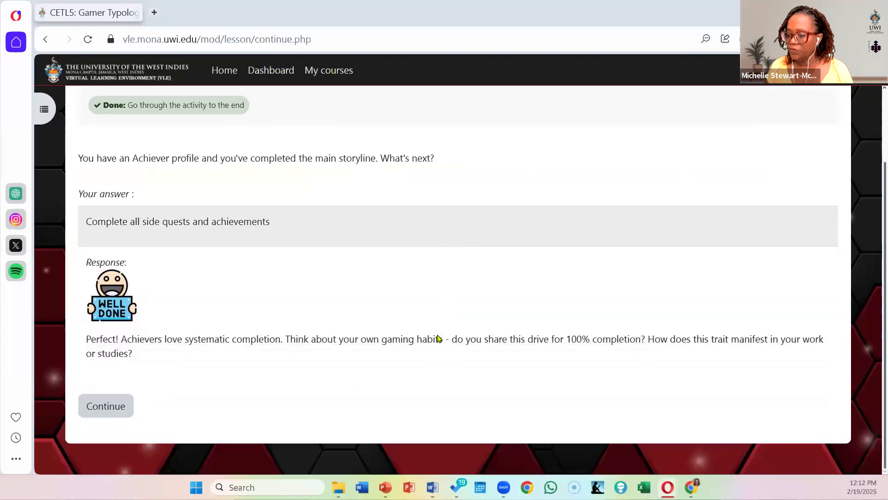
left_click(107, 403)
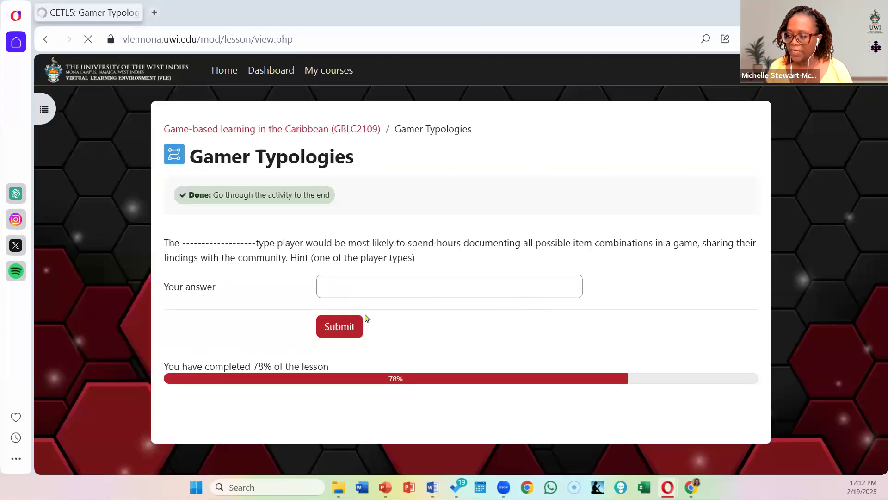
Step: Answer the fill-in-the-blank player type question with "achiever", review the feedback, and go on without trying again
left_click(365, 288)
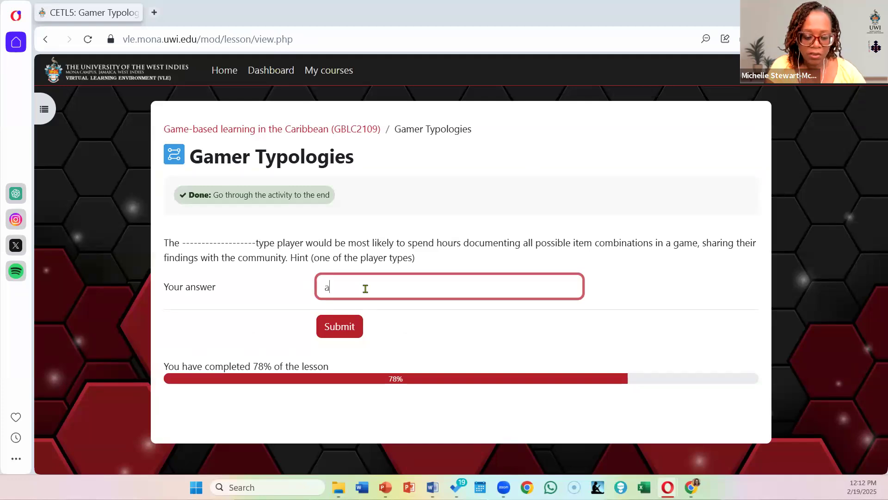
type("achiever")
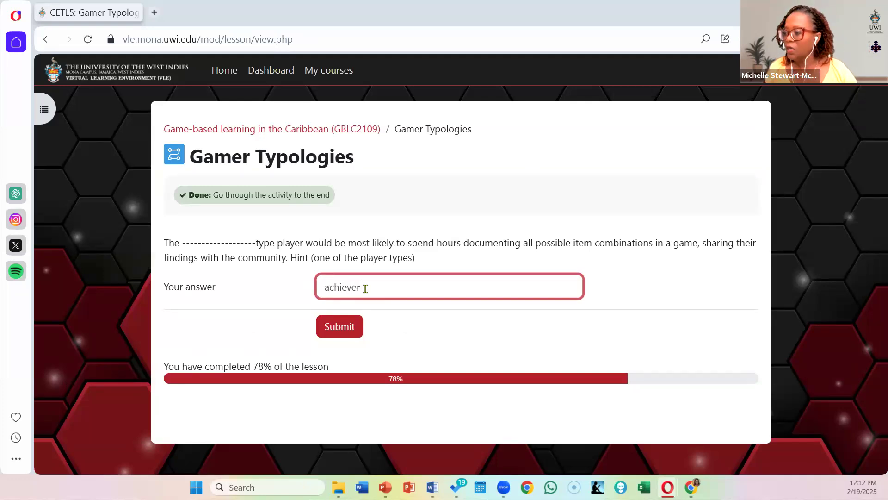
left_click(358, 328)
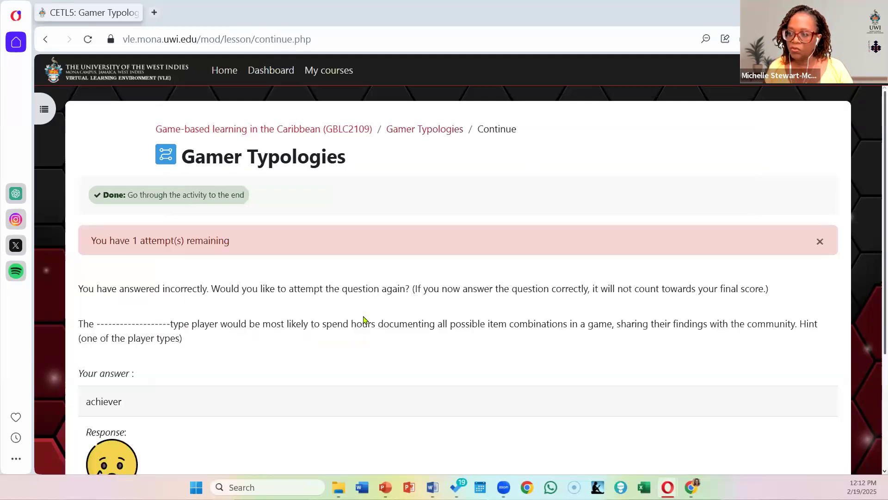
scroll(364, 319, "down", 2)
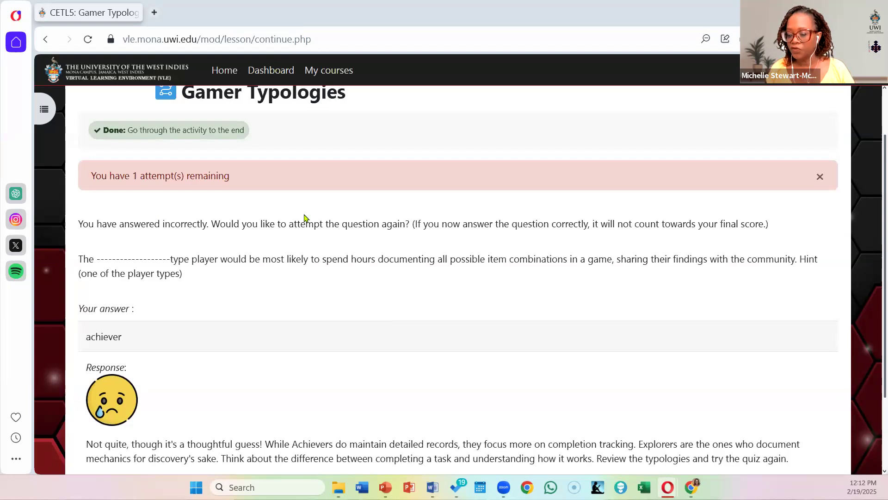
scroll(322, 219, "down", 3)
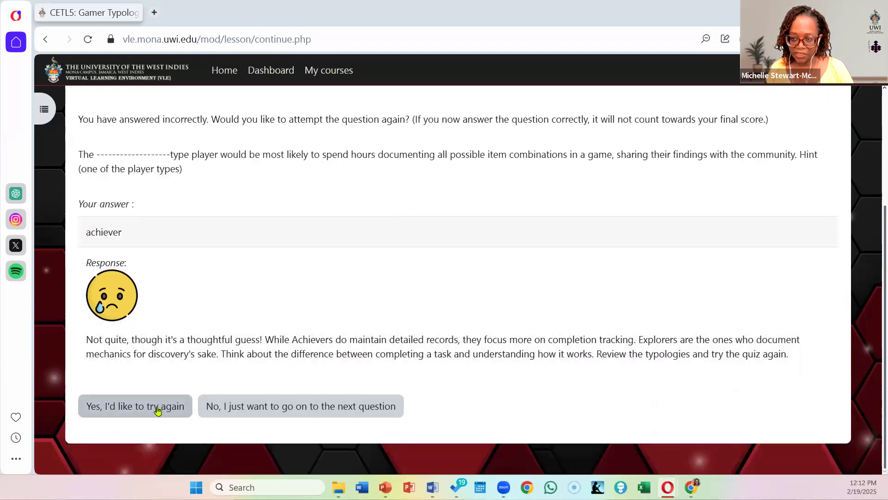
left_click(321, 411)
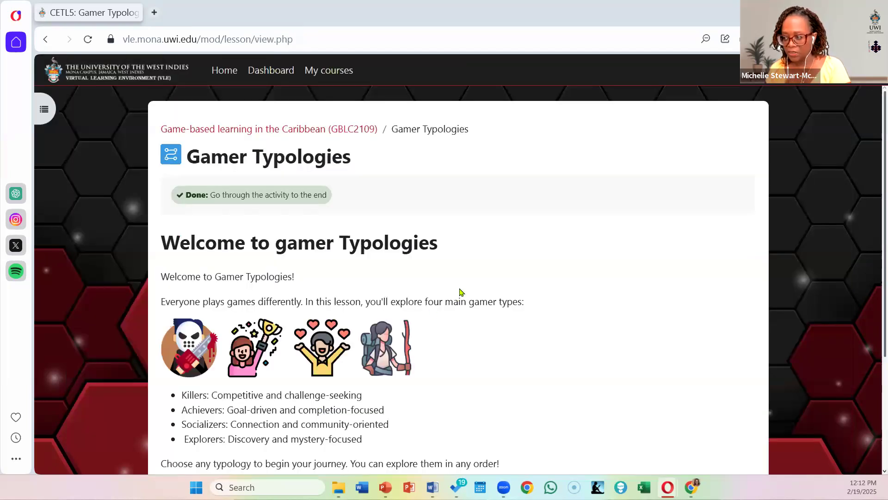
Step: Choose Study the Achievers from the lesson's welcome page and look through its content
scroll(461, 291, "down", 3)
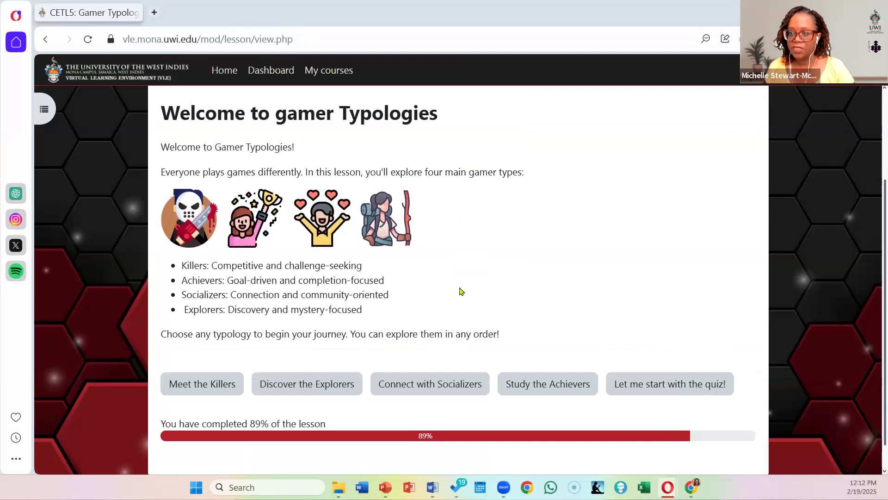
left_click(573, 391)
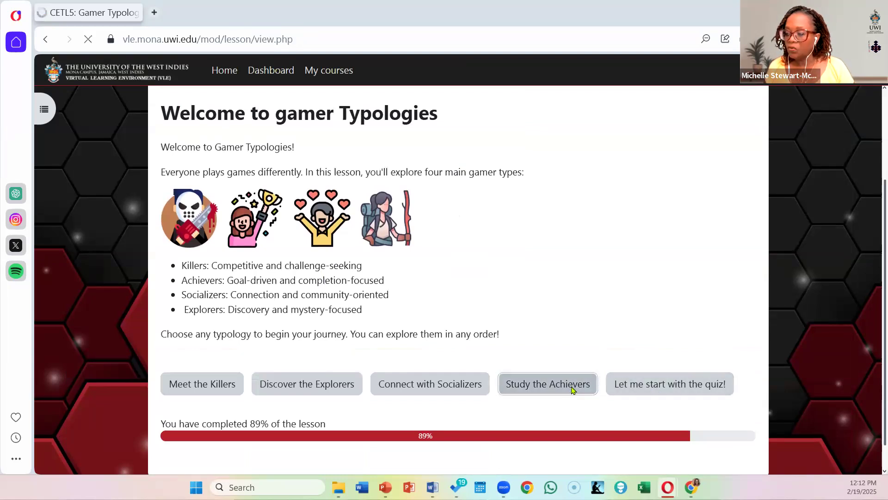
scroll(574, 388, "down", 5)
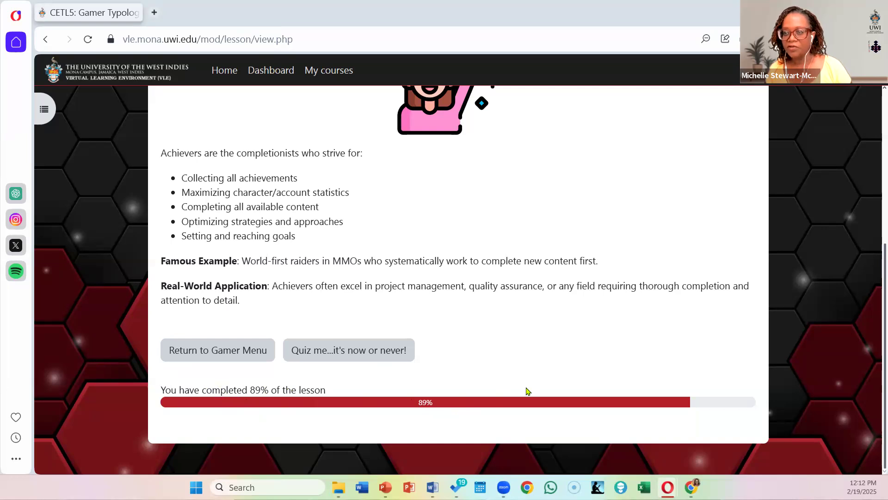
scroll(528, 391, "up", 5)
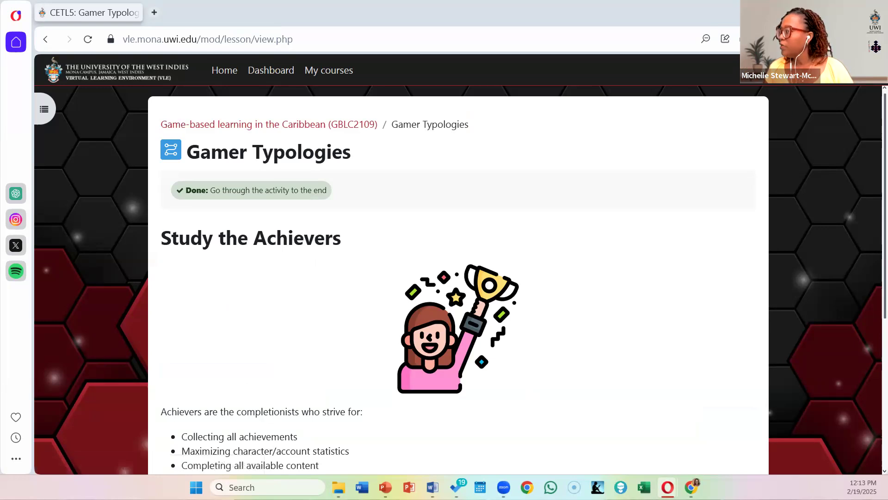
Step: Return to the normal role and turn on edit mode on the Game-based learning in the Caribbean course page
left_click(864, 70)
left_click(828, 233)
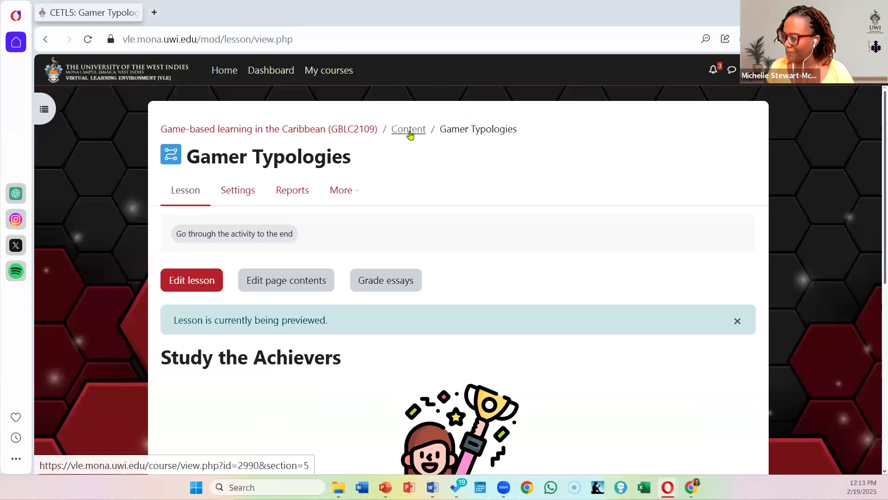
left_click(365, 131)
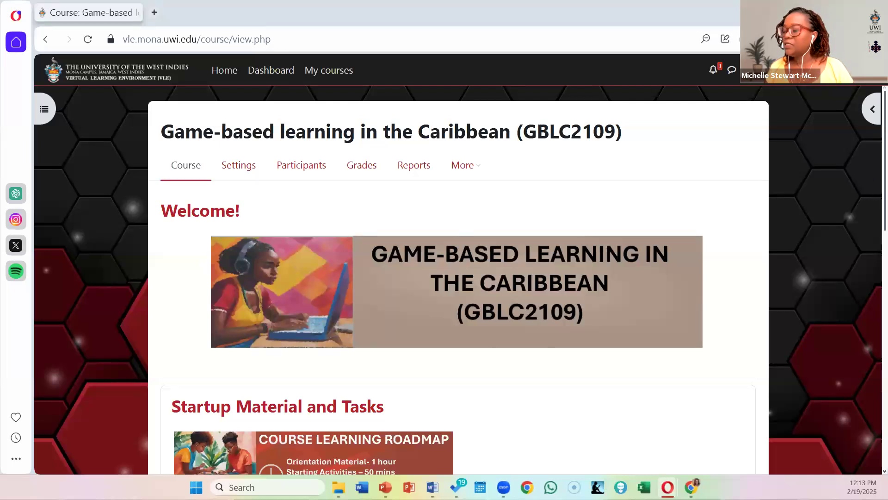
left_click(865, 70)
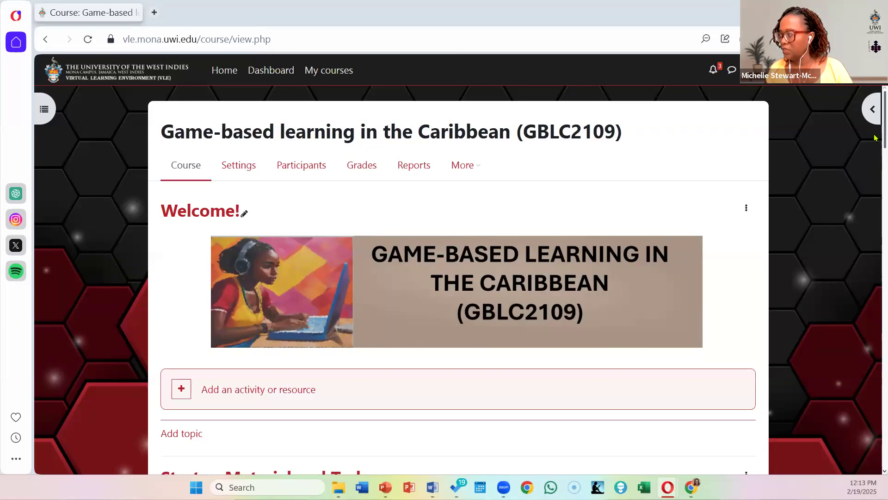
Step: Find Unit 1 on the course page and start adding an activity or resource to it
scroll(875, 124, "down", 6)
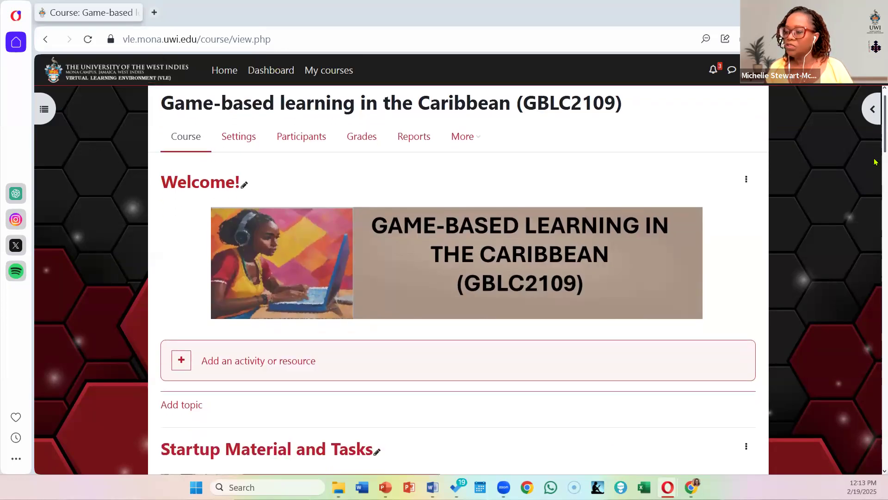
scroll(875, 167, "down", 2)
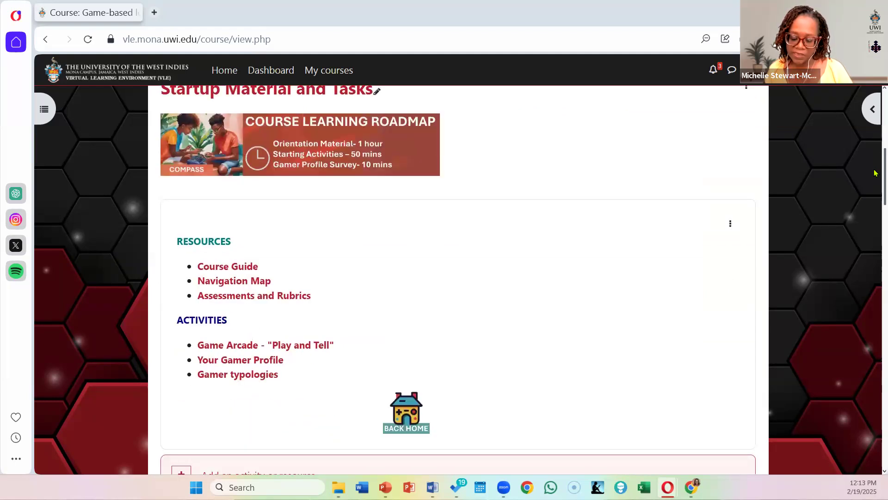
scroll(875, 185, "down", 3)
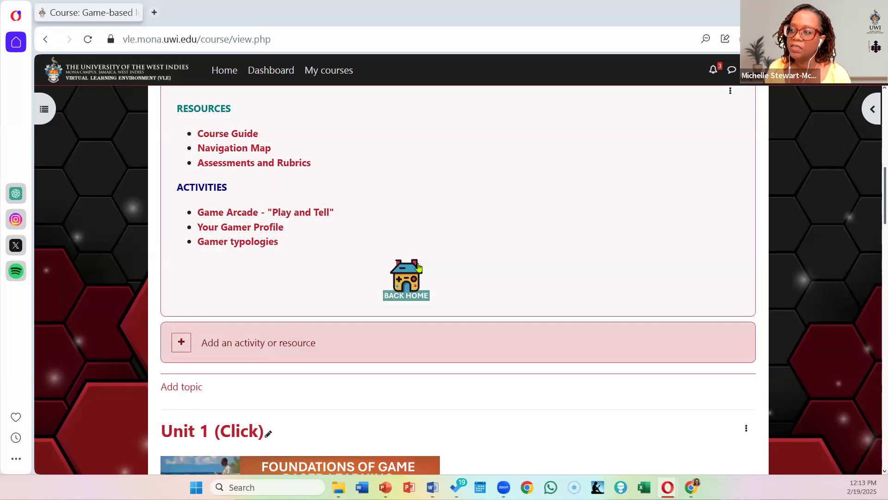
scroll(419, 265, "up", 4)
scroll(418, 263, "down", 3)
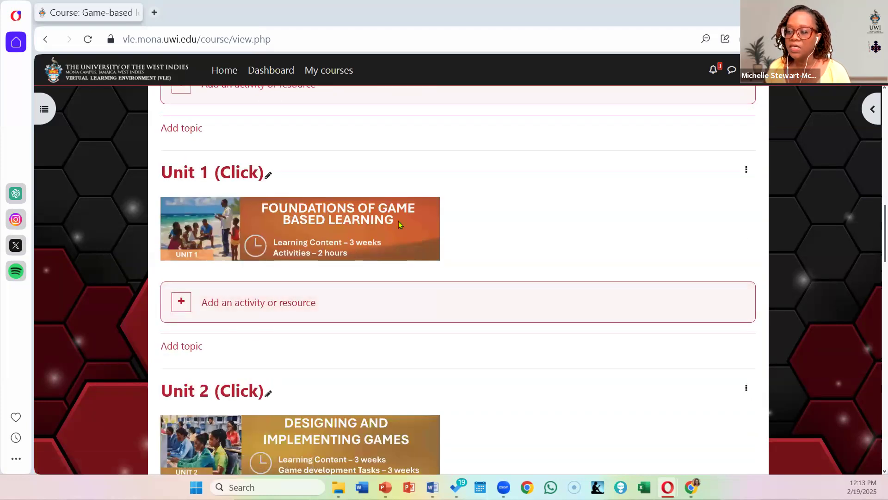
left_click(284, 304)
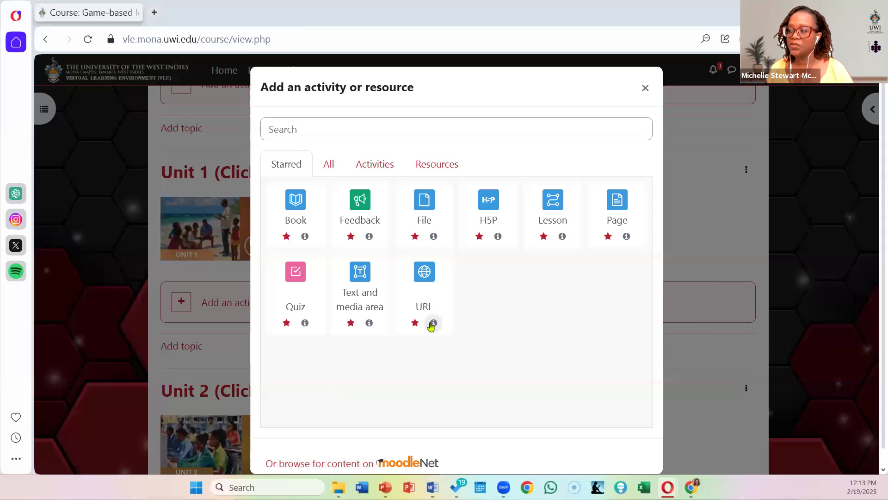
Step: Browse all available items, the activities, the resources and the starred items that can be added to Unit 1
left_click(329, 168)
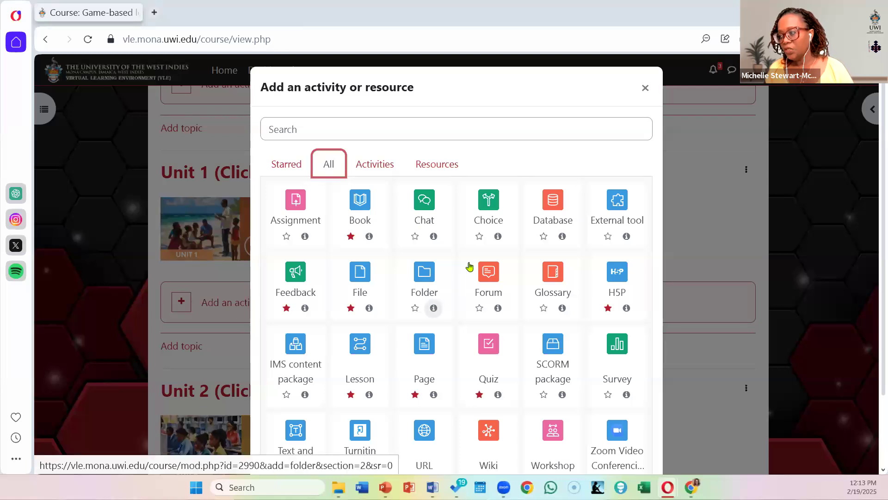
scroll(469, 266, "down", 2)
scroll(374, 137, "up", 2)
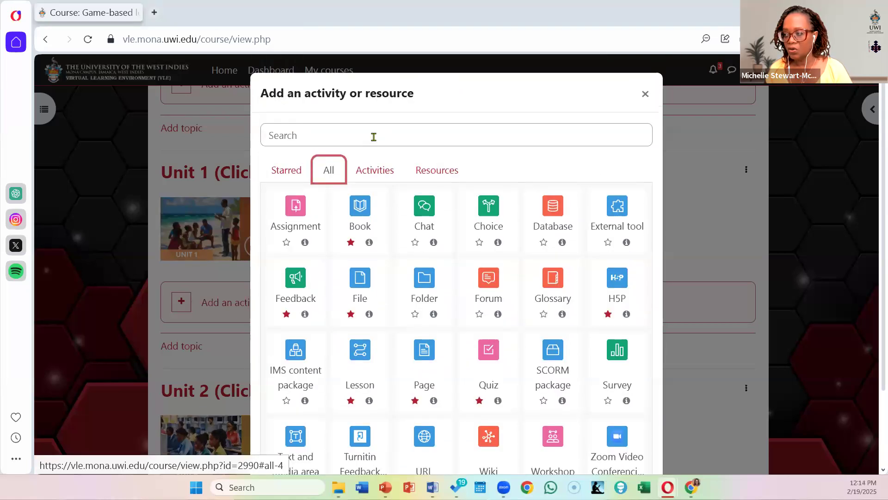
left_click(372, 176)
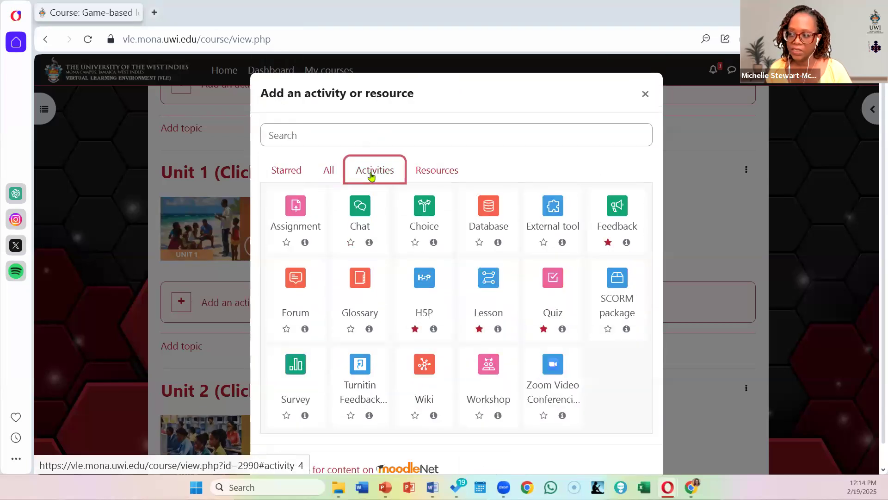
left_click(439, 179)
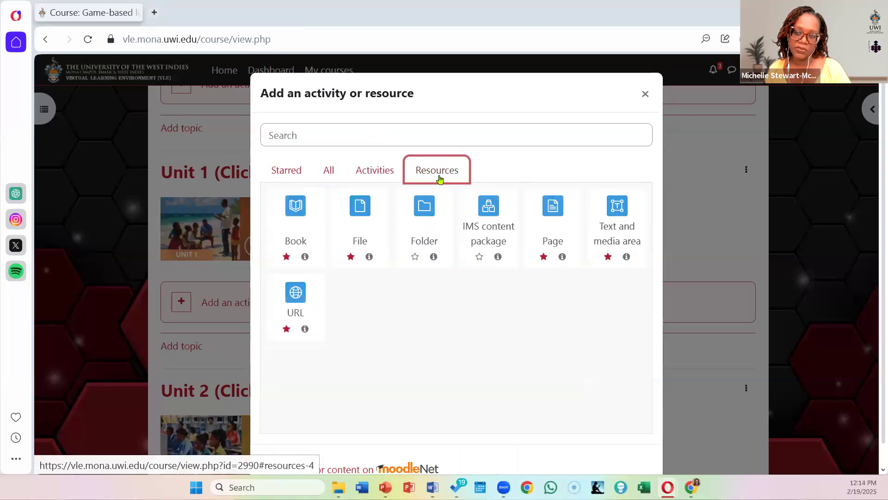
left_click(290, 174)
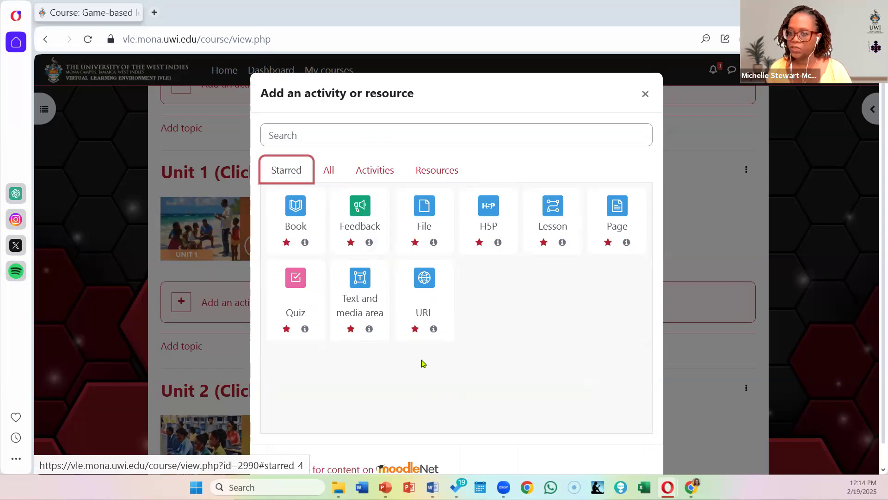
Step: Add a new Lesson activity to Unit 1 and name it "Understanding Gamer Types"
left_click(555, 213)
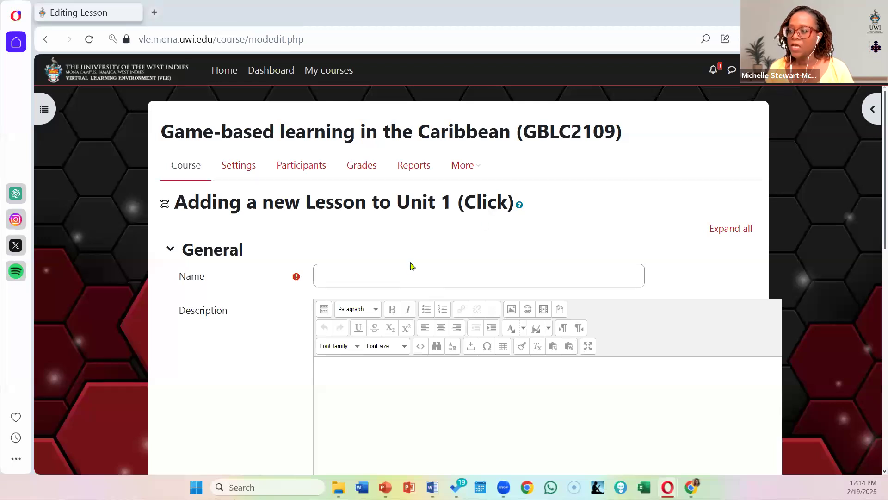
left_click(366, 273)
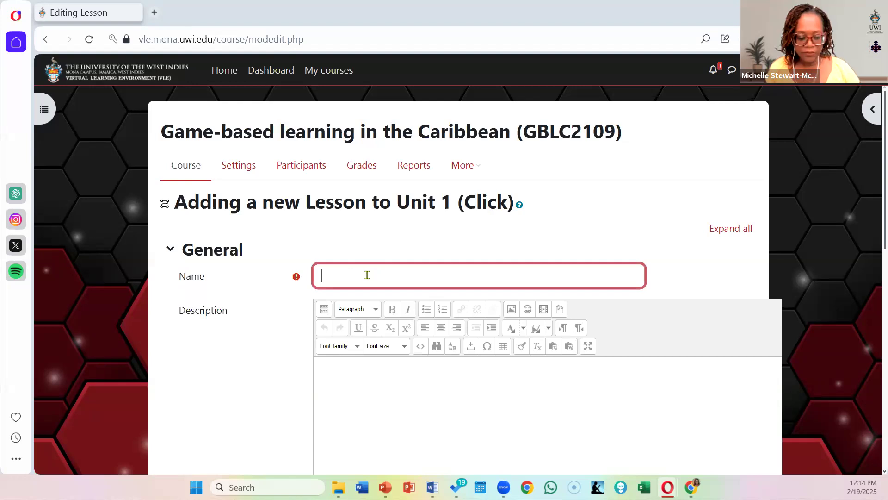
type("Under")
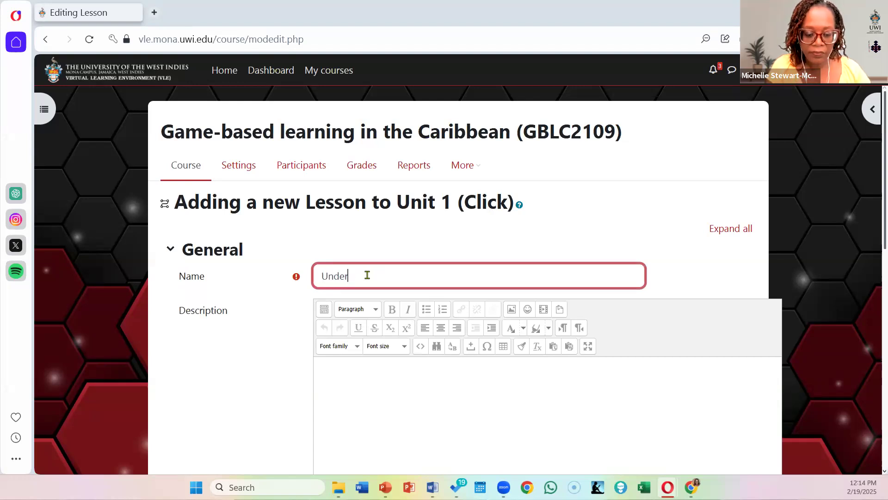
type("standing G")
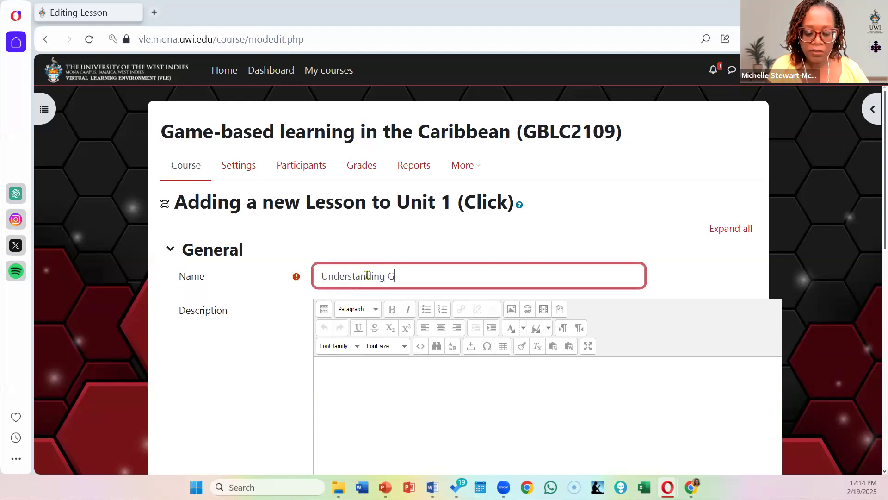
type("amer Ty")
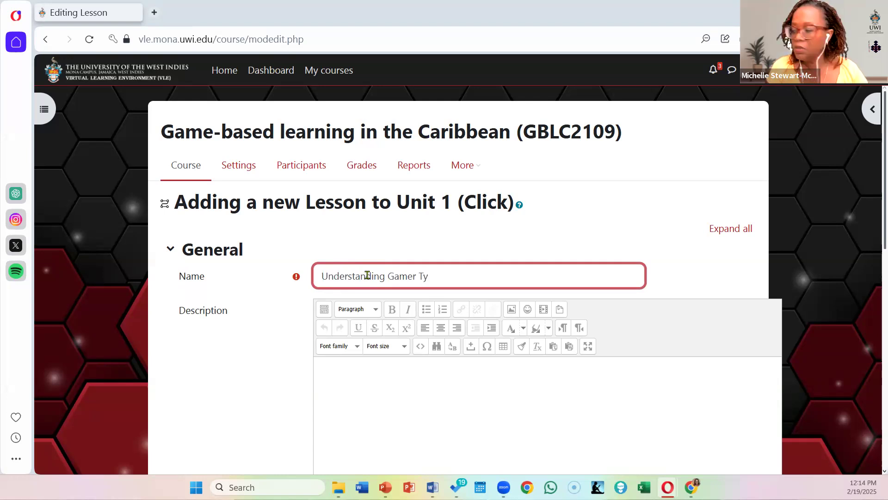
type("pes")
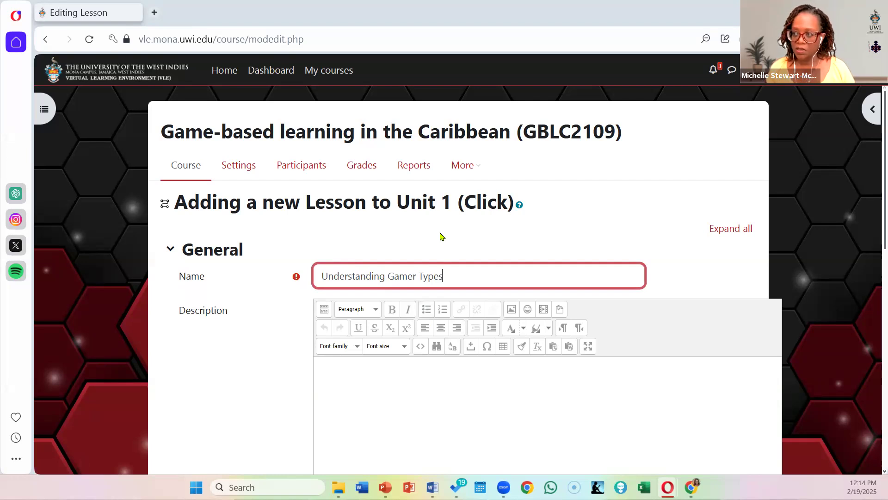
Step: Open the course page in a separate browser window, then return to the new lesson's settings form
right_click(186, 165)
left_click(215, 177)
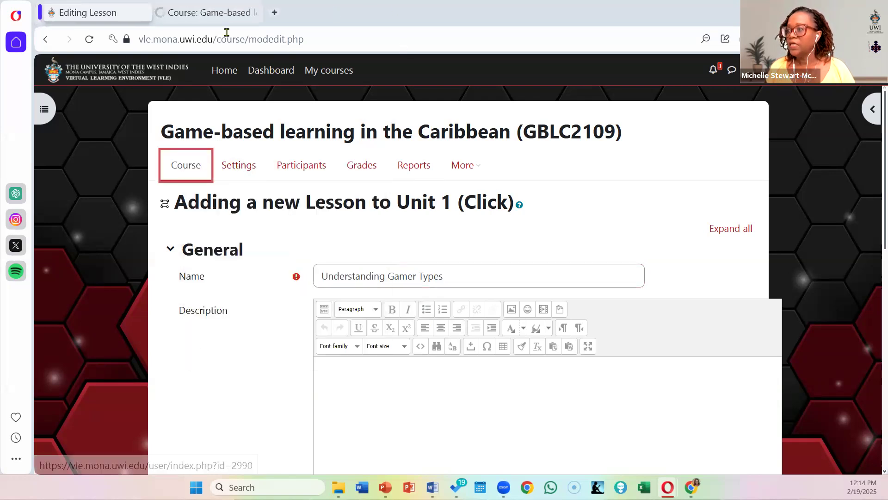
left_click(222, 13)
key("ctrl+w")
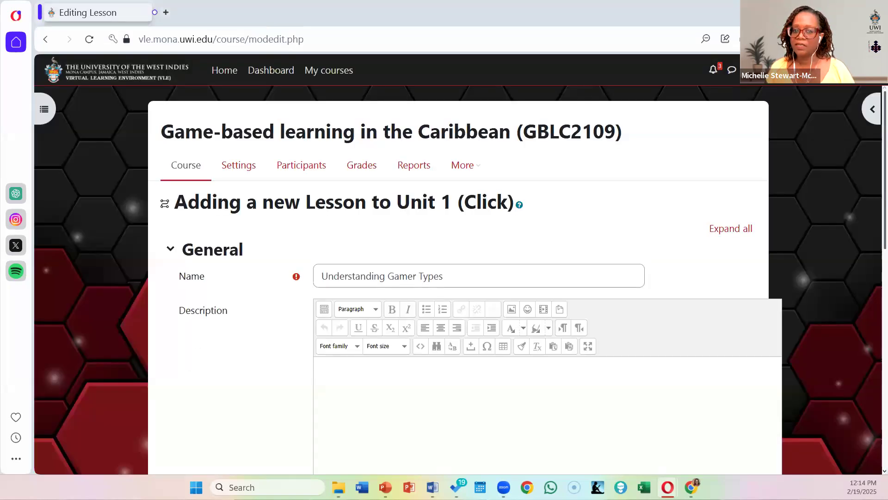
left_click_drag(222, 13, 432, 105)
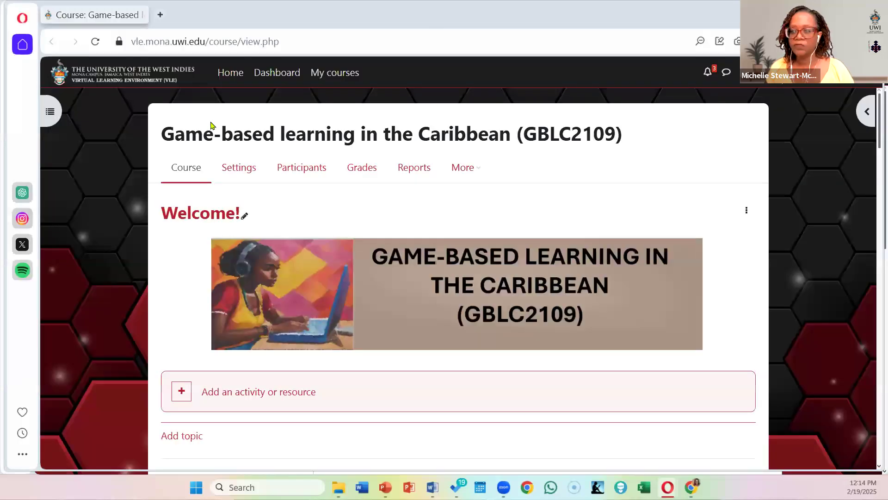
left_click(822, 12)
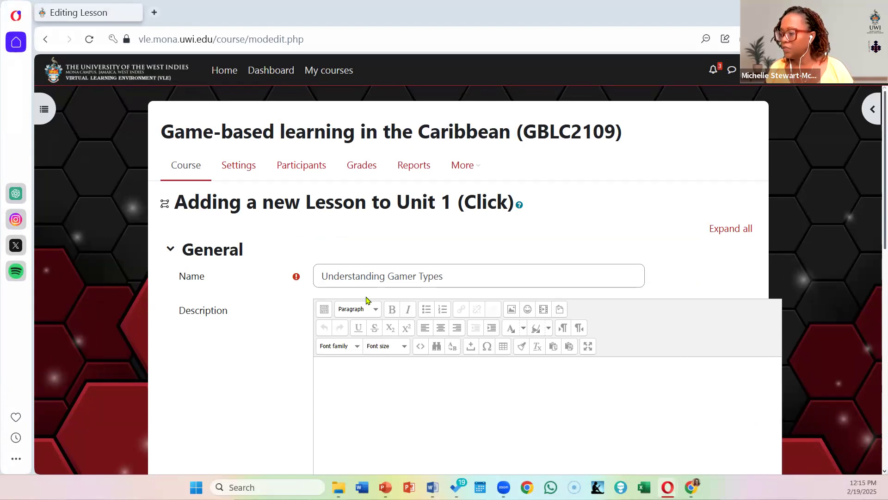
Step: Leave the description empty, show all of the lesson's Appearance settings and set the maximum number of answers to 4
scroll(367, 298, "down", 4)
left_click(371, 179)
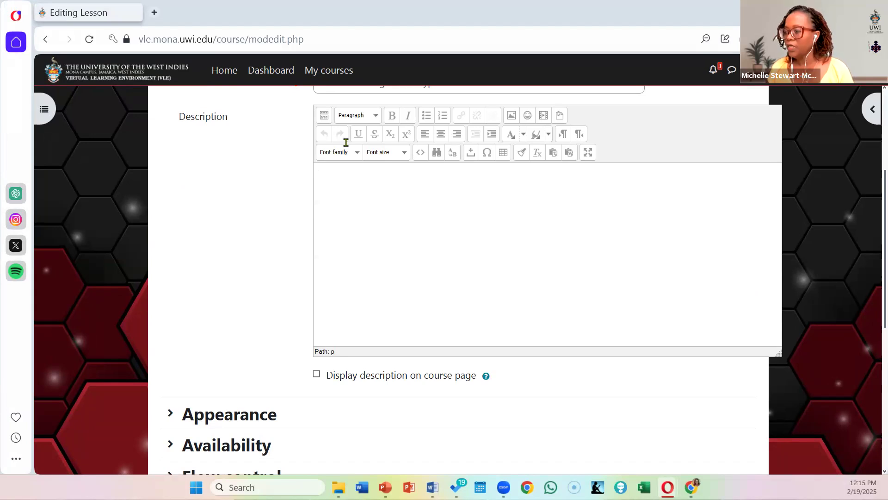
scroll(259, 270, "down", 3)
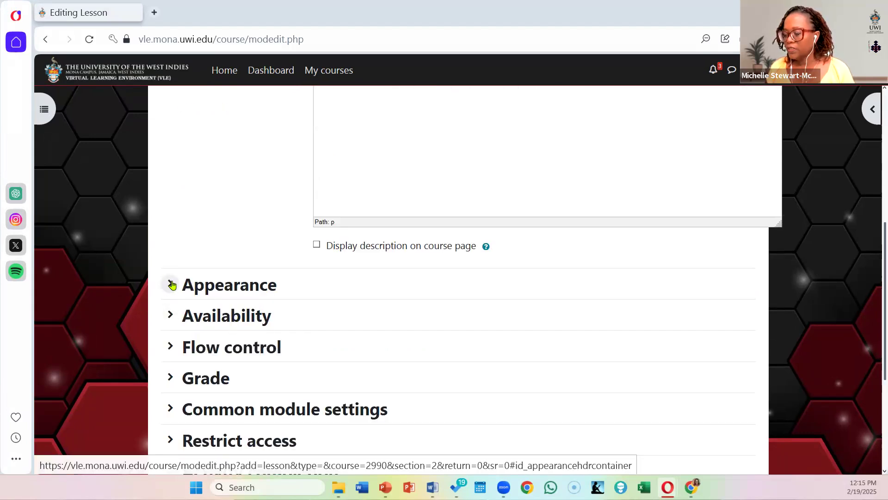
left_click(169, 286)
scroll(166, 234, "down", 3)
left_click(185, 177)
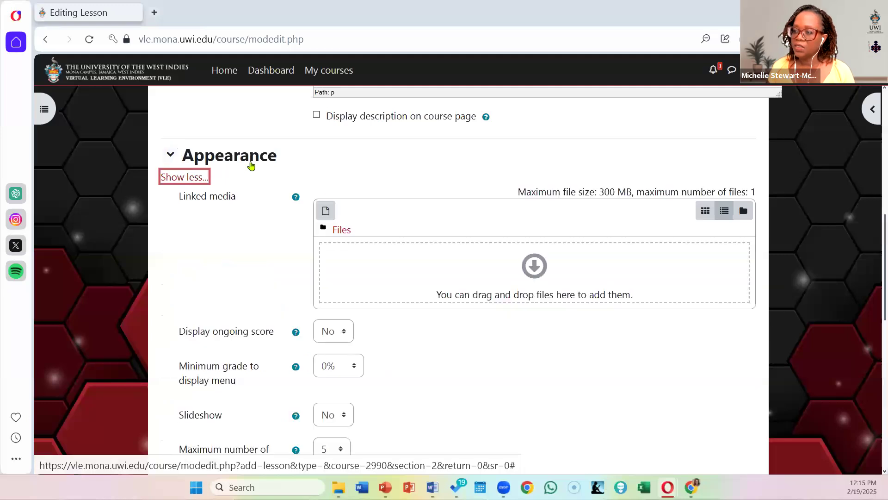
scroll(227, 222, "down", 3)
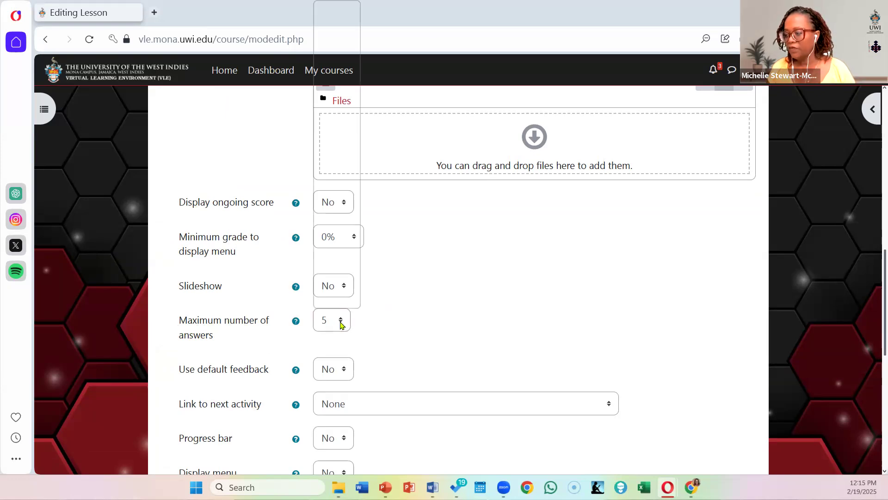
left_click(334, 323)
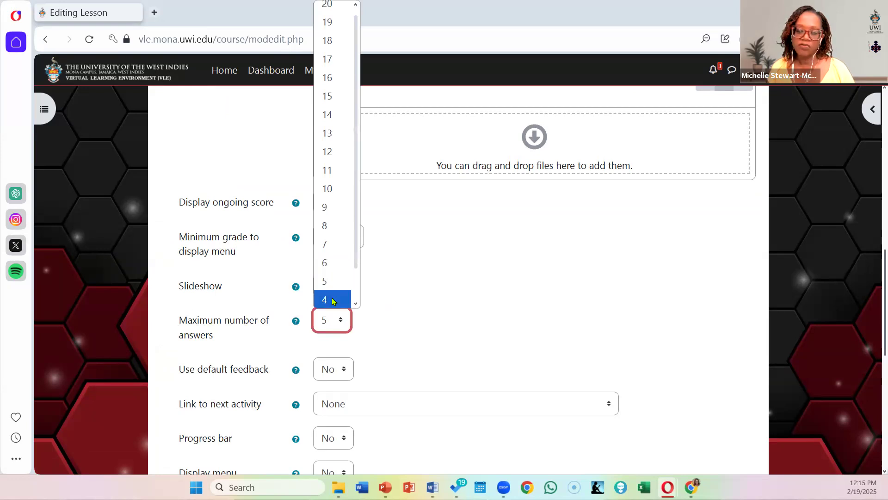
left_click(333, 300)
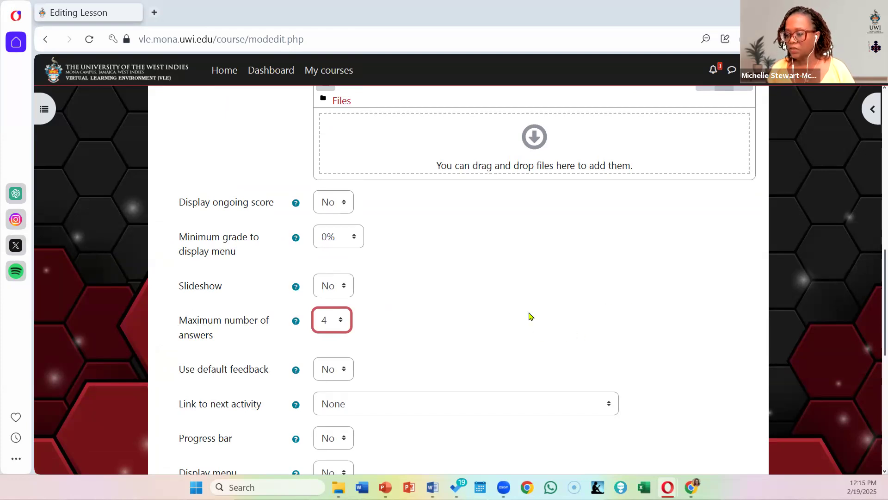
Step: Set both the progress bar and the display menu to Yes for the lesson, and expand the Availability settings
scroll(530, 316, "down", 3)
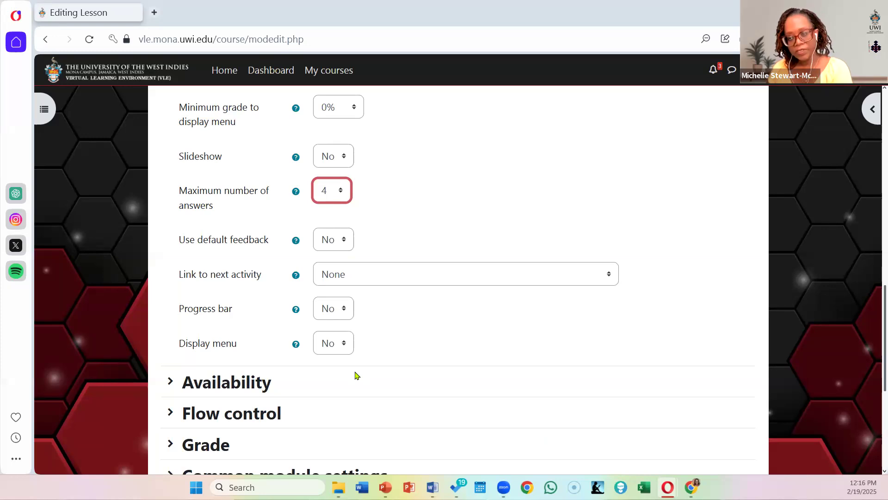
left_click(335, 317)
left_click(332, 349)
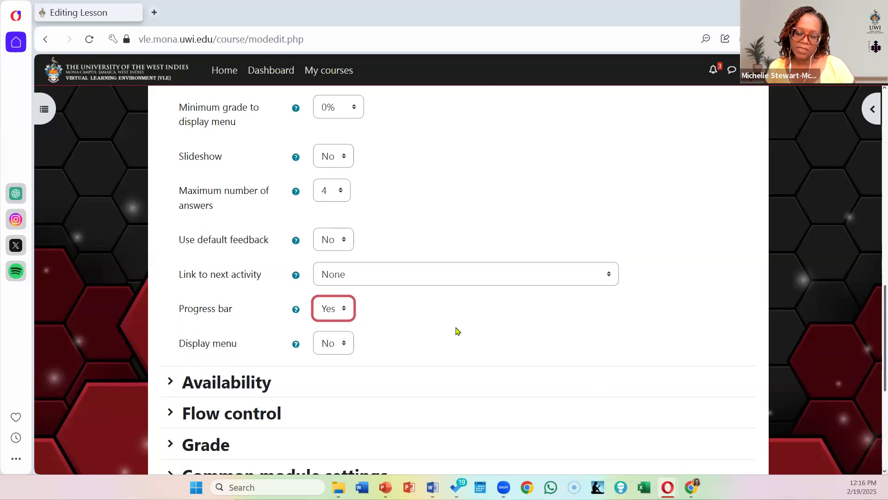
scroll(487, 327, "down", 3)
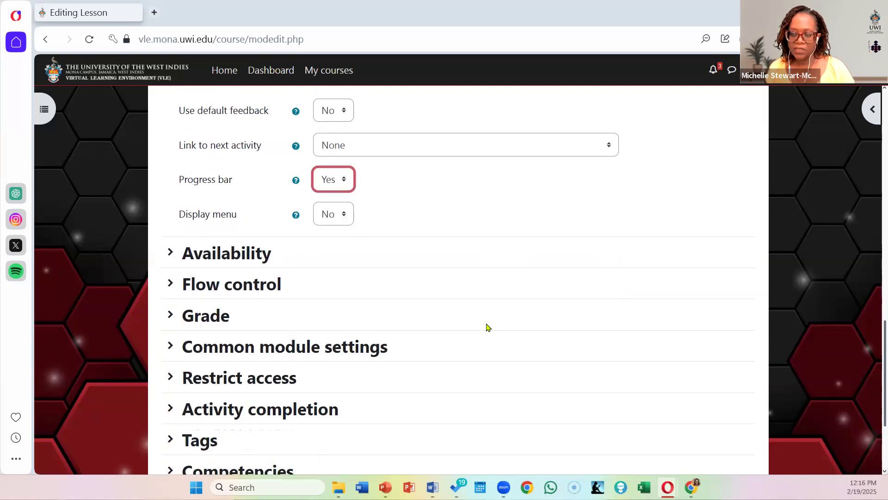
left_click(170, 252)
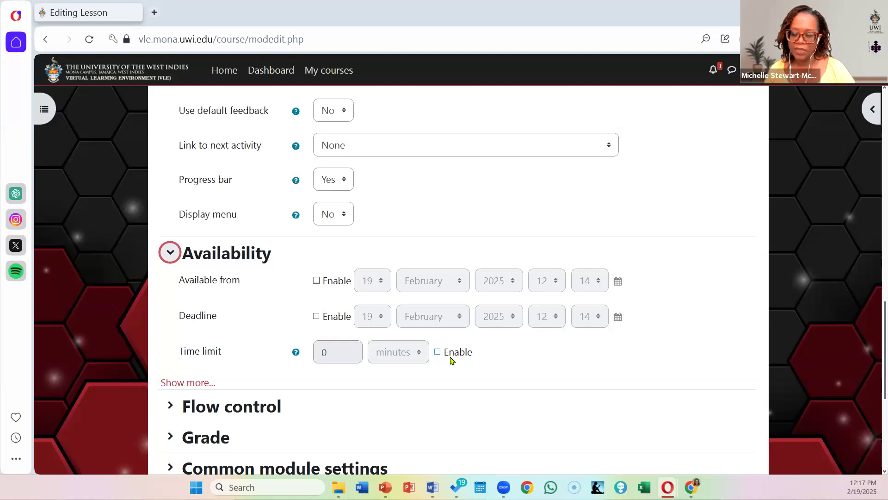
left_click(332, 220)
left_click(333, 255)
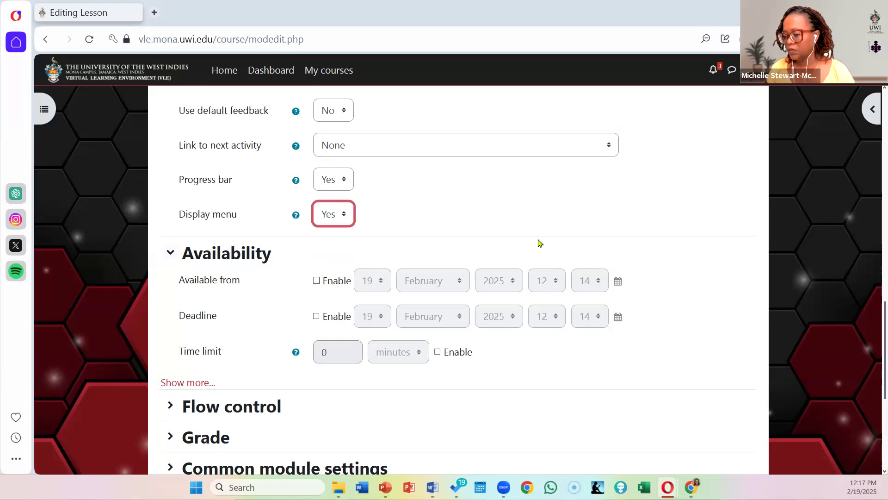
Step: Review the lesson's Availability settings, including the additional password and offline attempt options
scroll(541, 238, "down", 3)
scroll(540, 243, "down", 2)
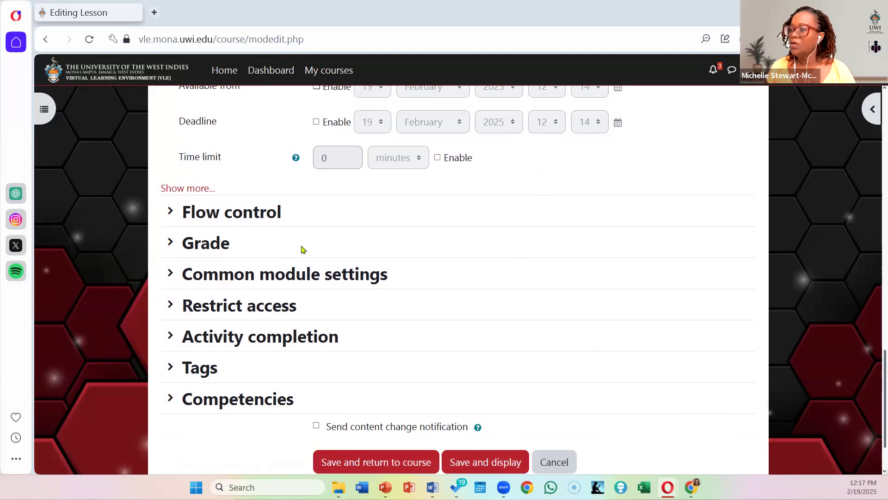
scroll(301, 248, "up", 3)
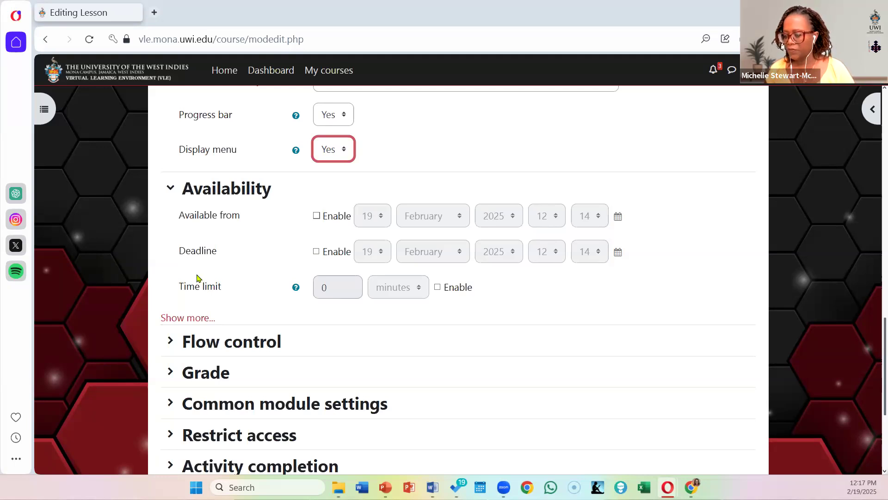
scroll(205, 277, "down", 3)
left_click(184, 188)
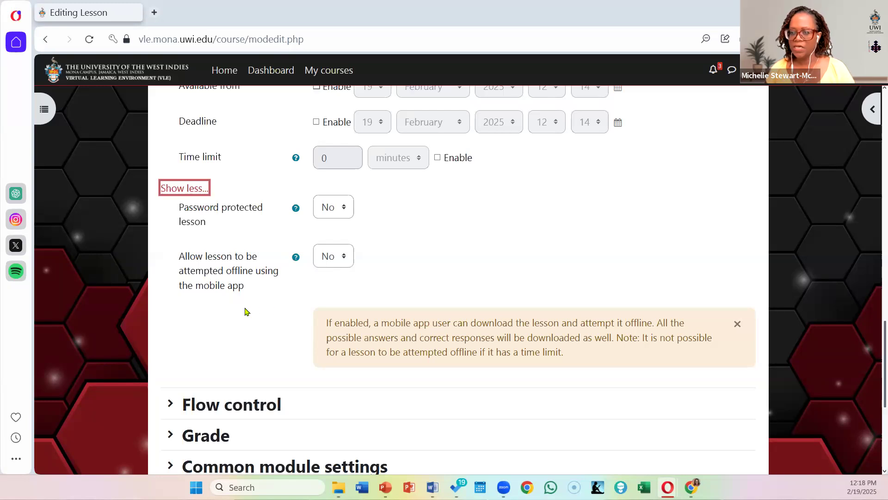
Step: In Flow control, allow student review, provide the option to try a question again, and set the maximum attempts per question to 2
scroll(380, 351, "down", 4)
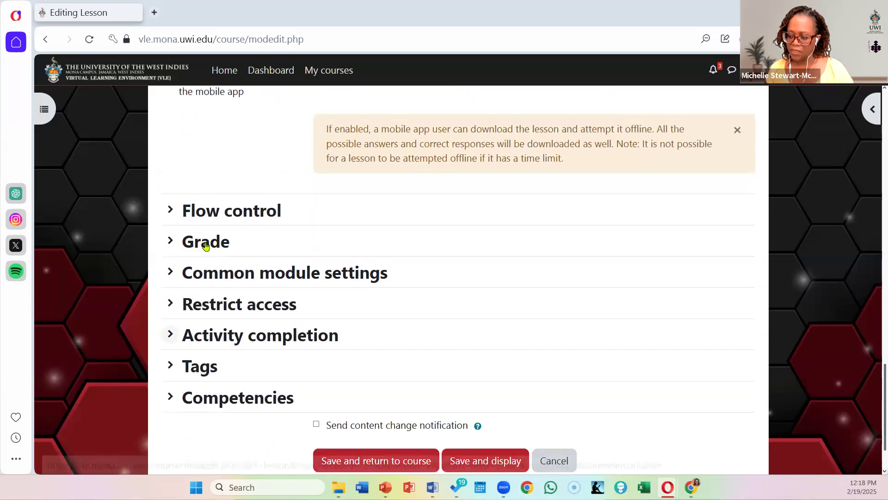
left_click(171, 211)
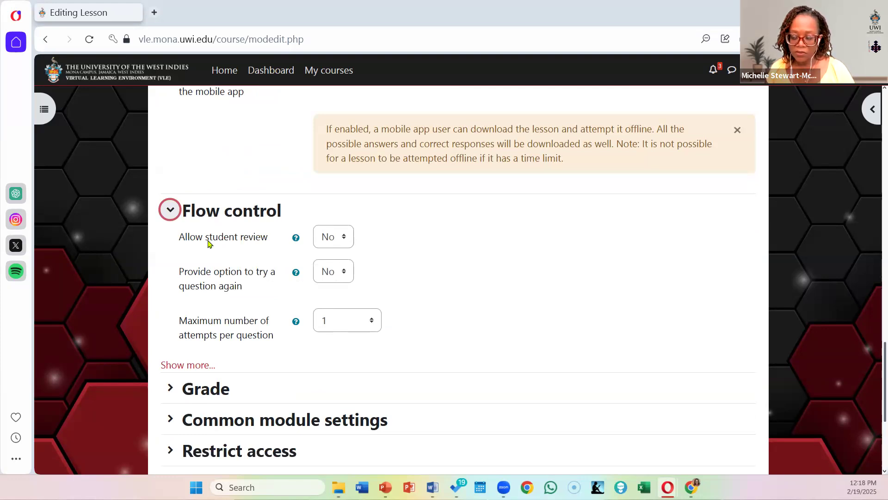
left_click(331, 245)
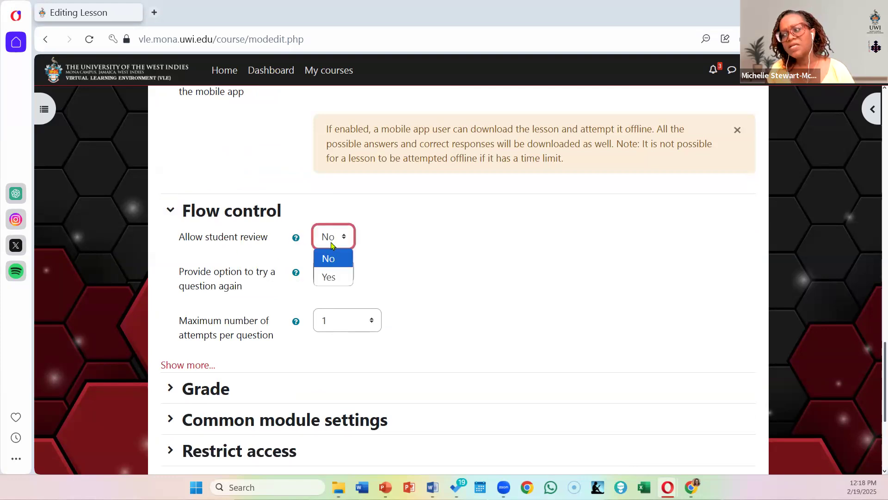
left_click(329, 276)
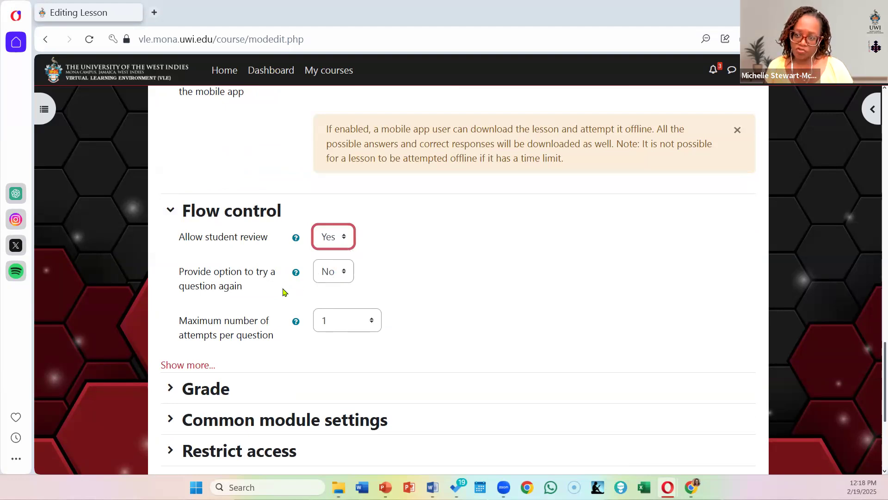
left_click(326, 280)
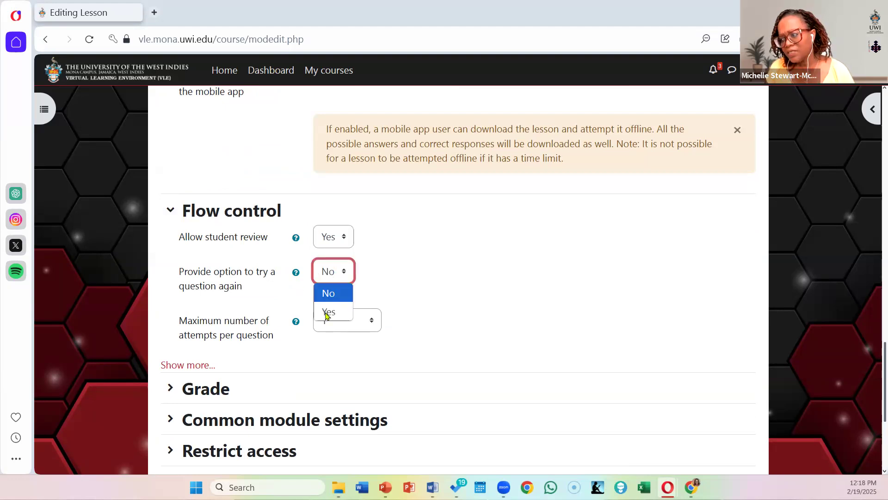
left_click(327, 313)
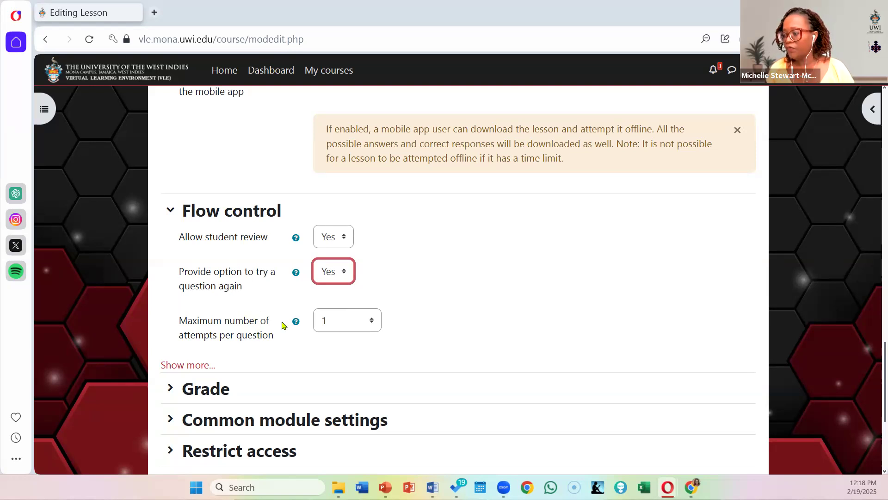
left_click(347, 322)
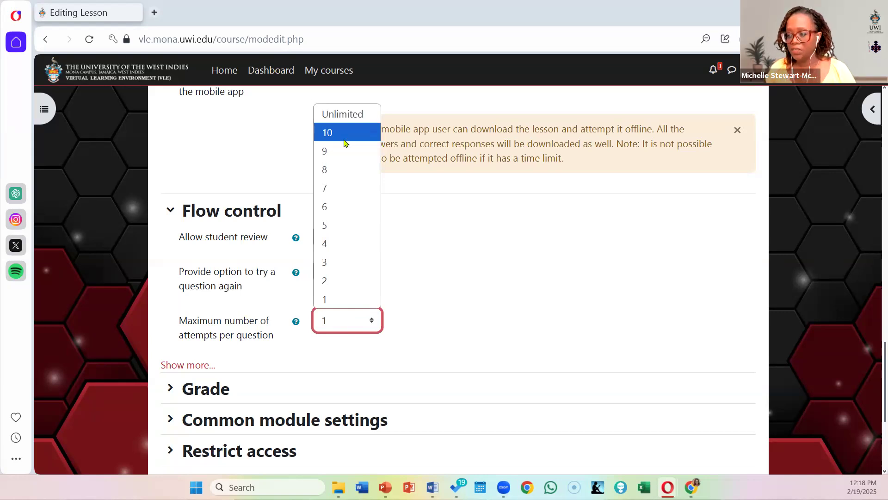
left_click(342, 279)
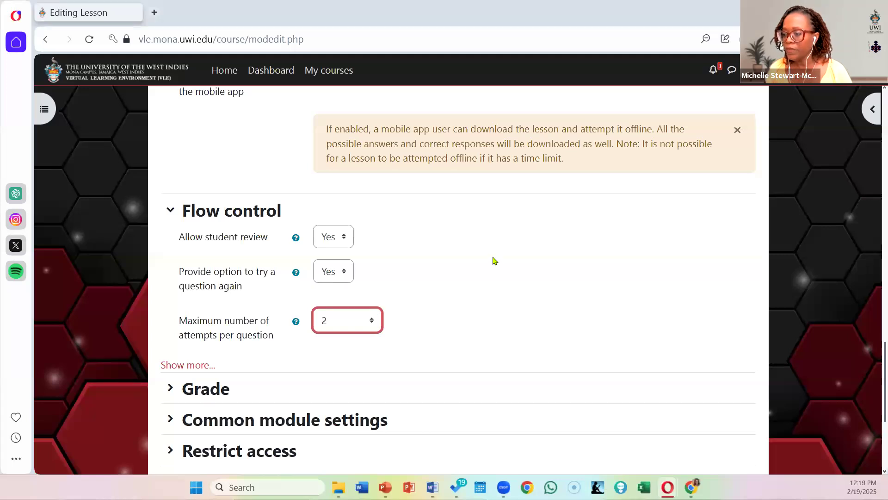
Step: Show the additional Flow control settings and review the options for the action after a correct answer
scroll(494, 260, "down", 3)
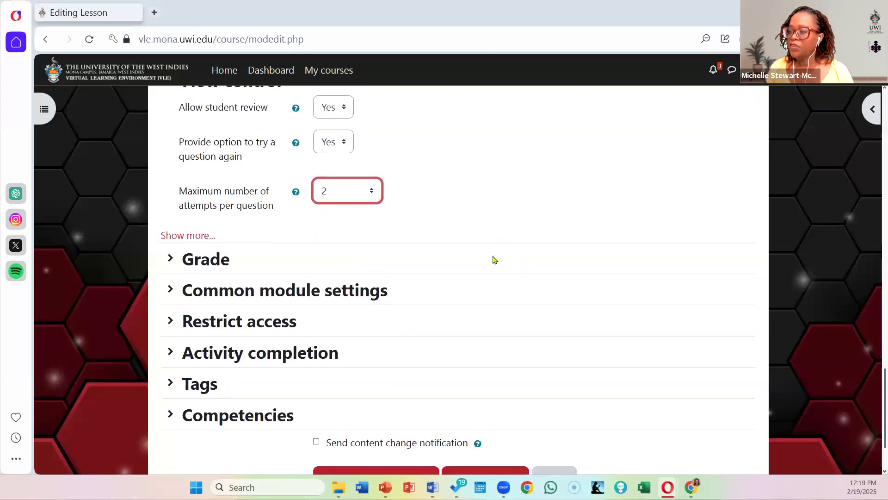
left_click(185, 236)
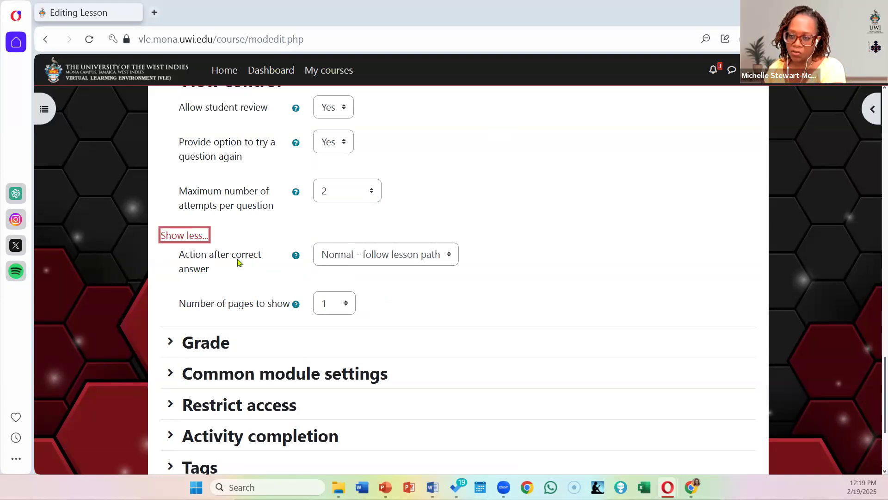
left_click(396, 258)
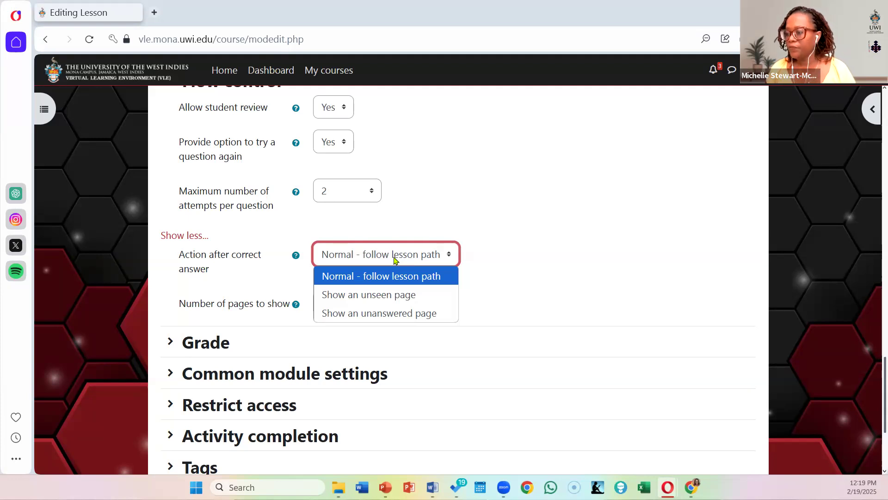
left_click(543, 305)
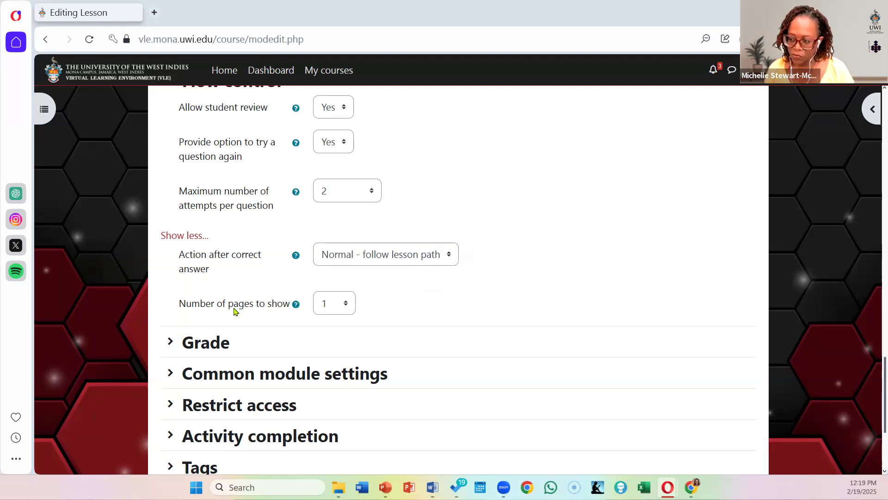
Step: In the Grade settings, set the grade type to None and mark the lesson as a practice lesson
left_click(170, 341)
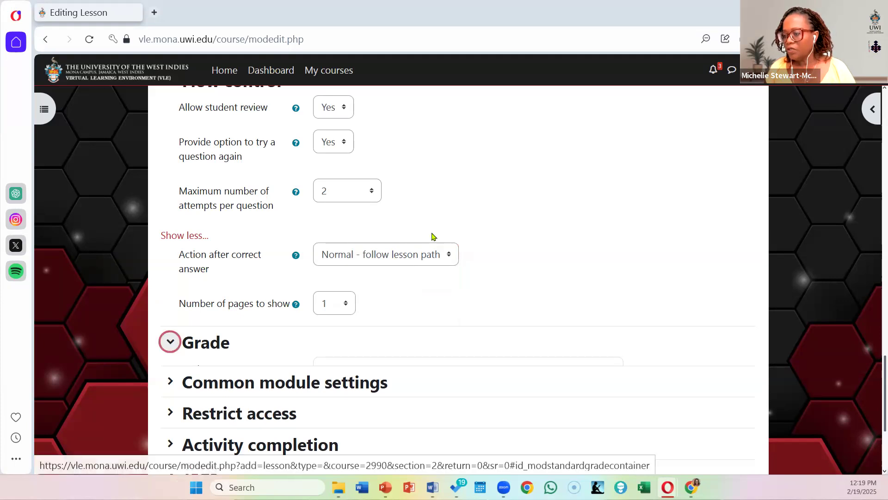
scroll(454, 238, "down", 4)
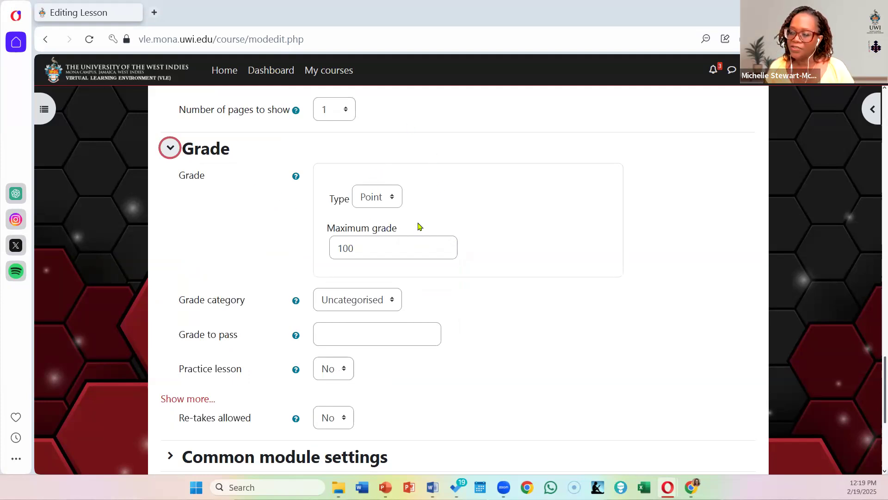
left_click(369, 198)
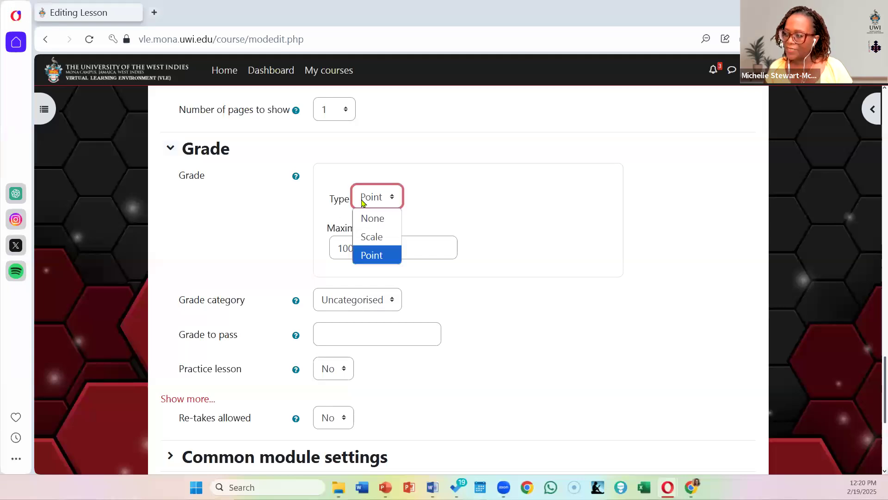
left_click(374, 223)
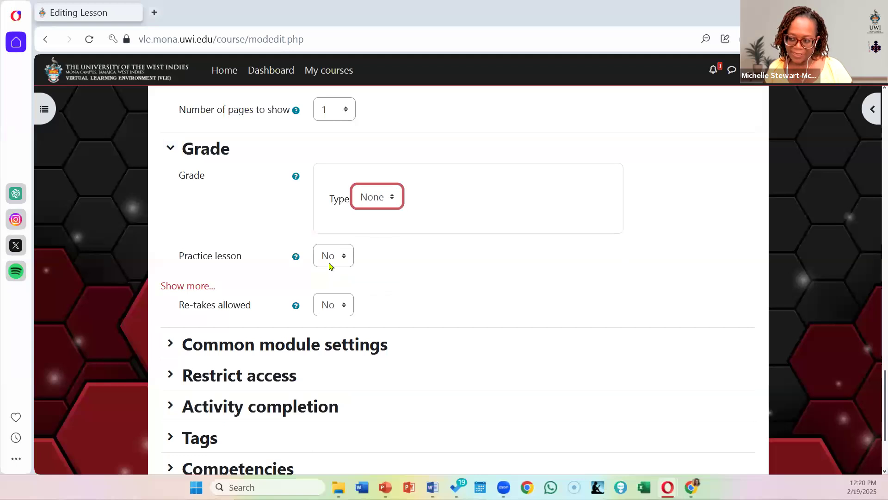
left_click(332, 259)
left_click(330, 296)
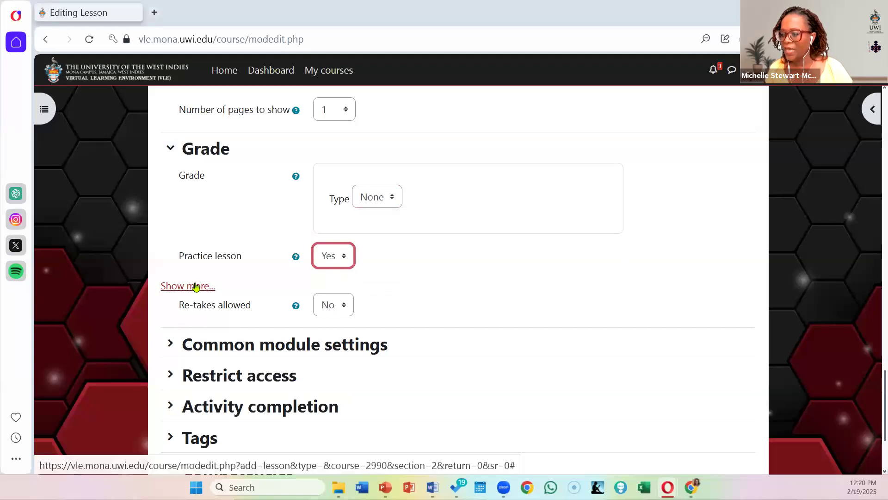
Step: Show the additional Grade settings, set Re-takes allowed to Yes and read the help for that option
left_click(170, 286)
scroll(489, 220, "down", 2)
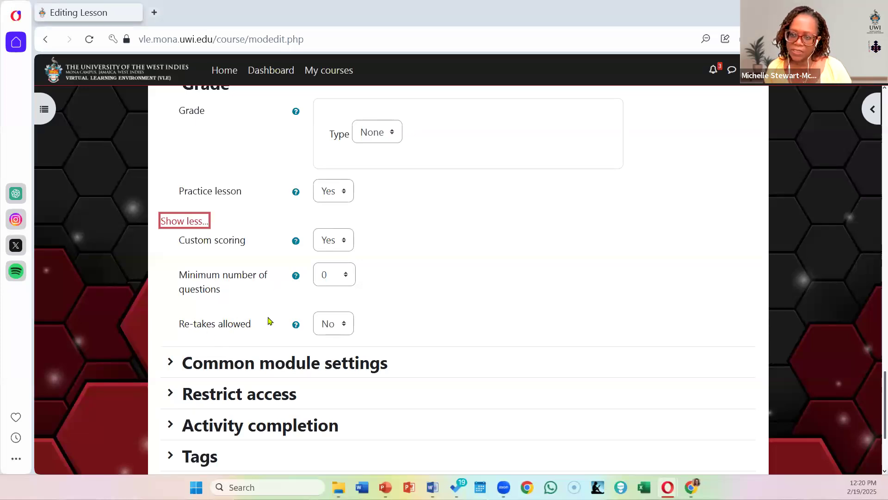
left_click(328, 331)
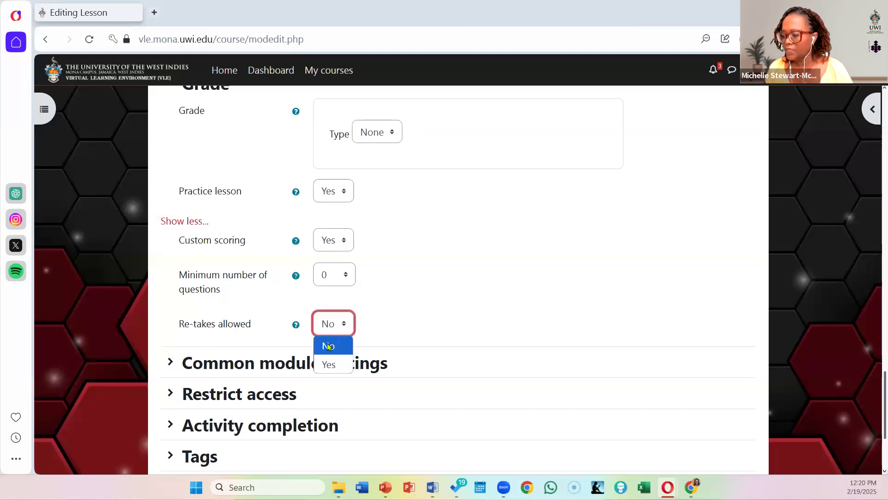
left_click(330, 364)
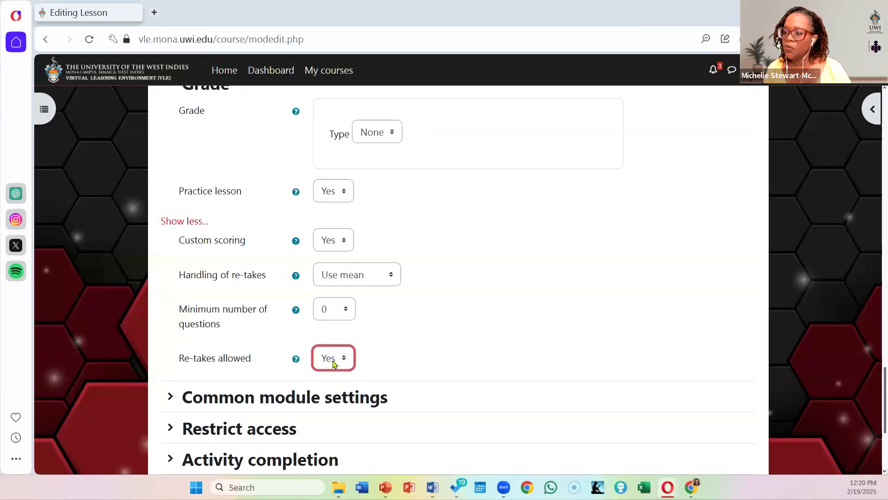
scroll(440, 284, "down", 1)
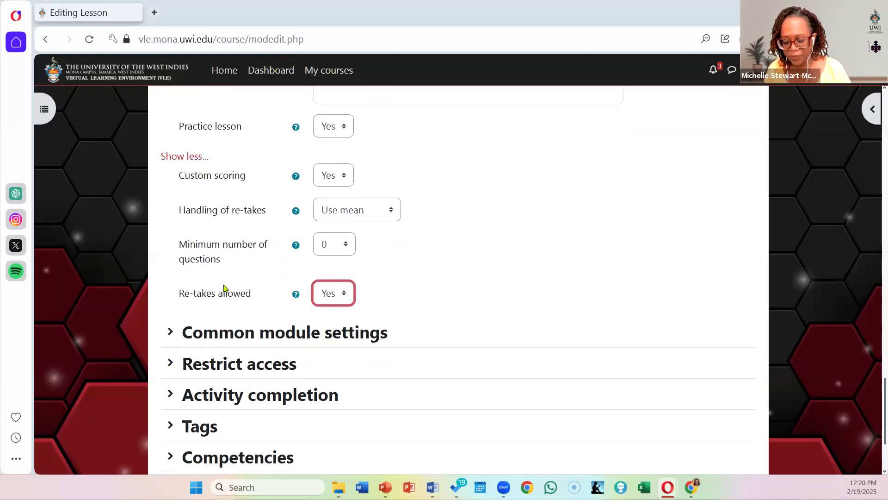
left_click(295, 296)
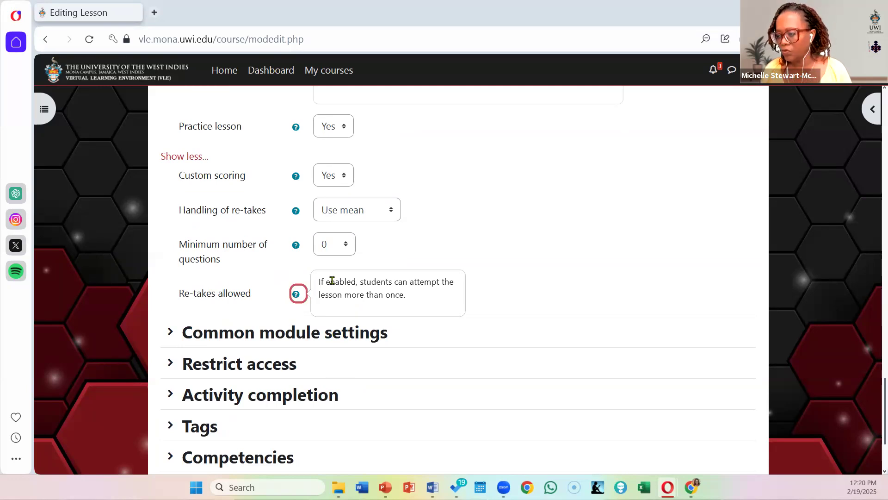
Step: Expand and review the lesson's Common module settings and Restrict access sections
left_click(170, 332)
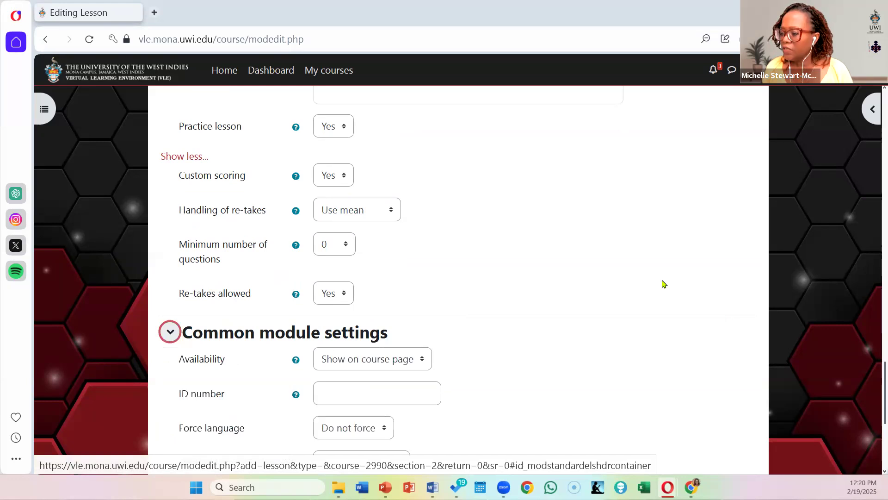
scroll(638, 273, "down", 4)
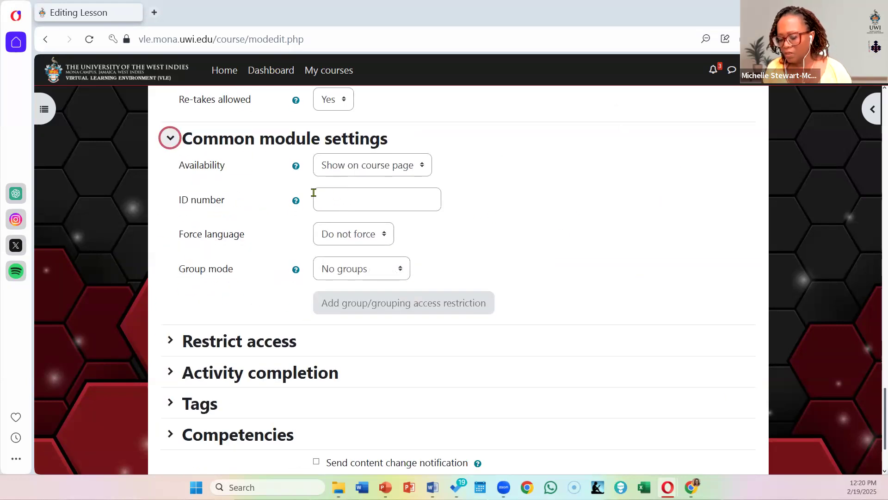
left_click(217, 338)
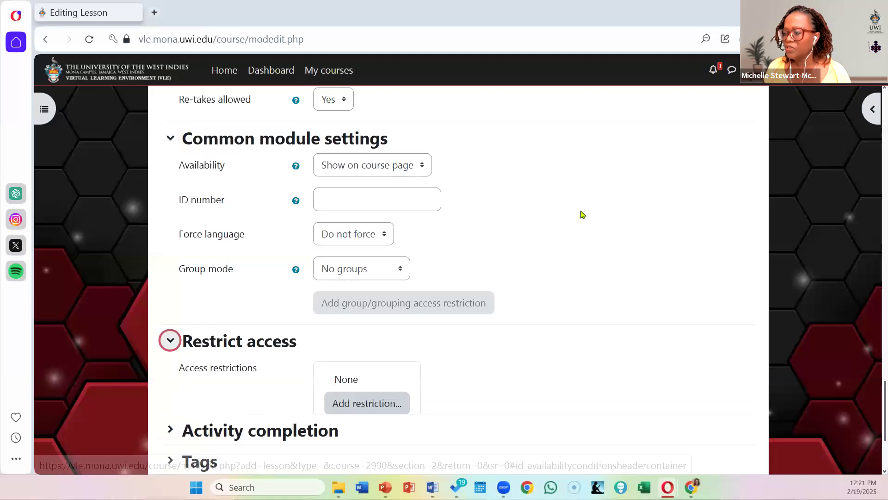
scroll(582, 214, "down", 4)
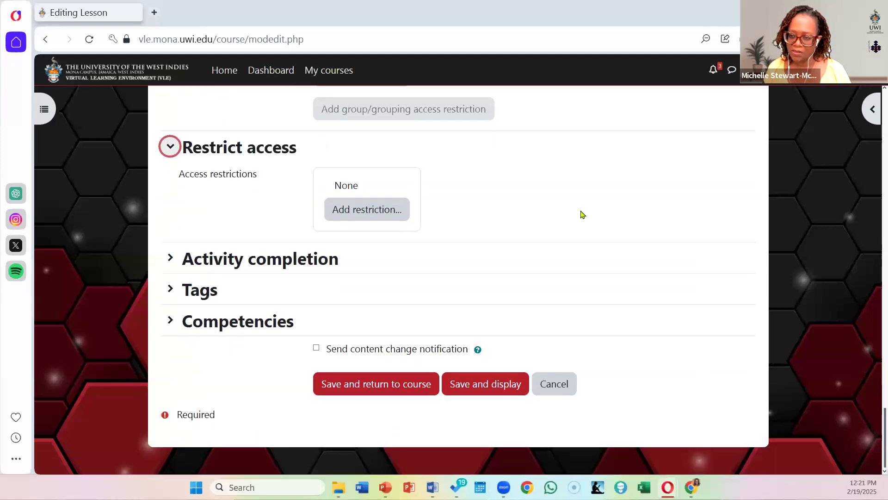
Step: Set completion tracking to show the activity as complete when conditions are met, and turn off the requirement that students view it
left_click(170, 259)
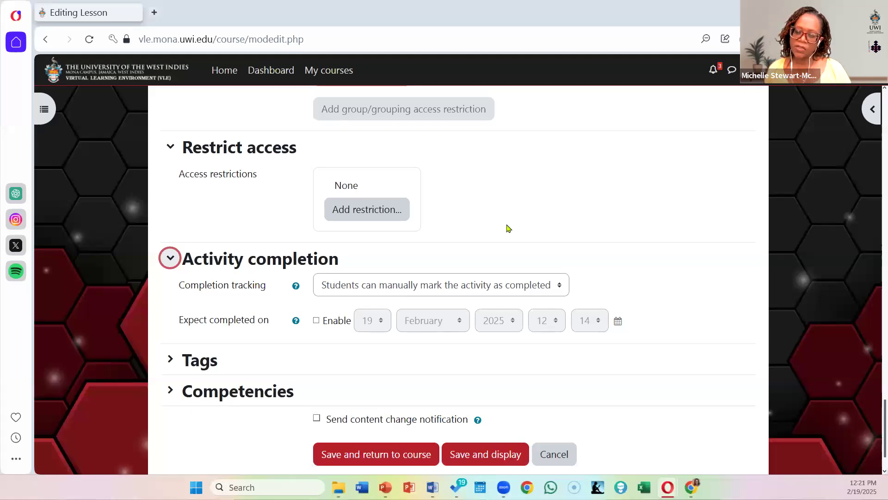
left_click(490, 287)
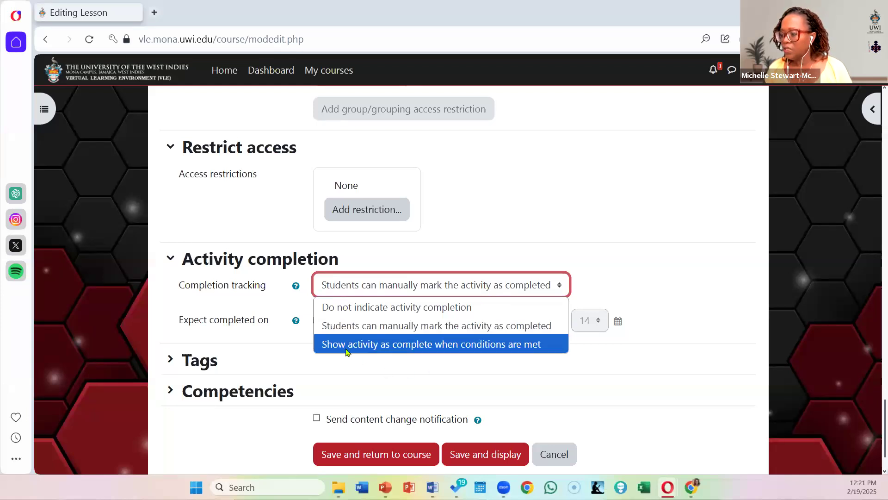
left_click(420, 344)
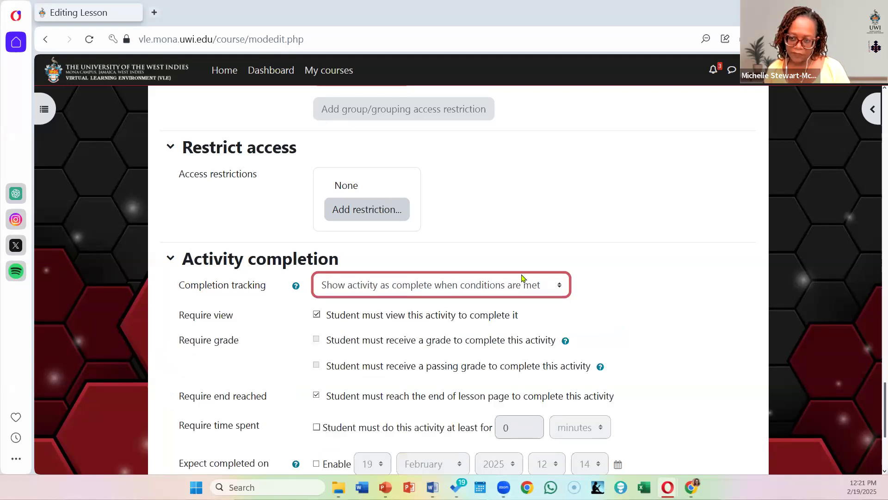
scroll(626, 280, "down", 3)
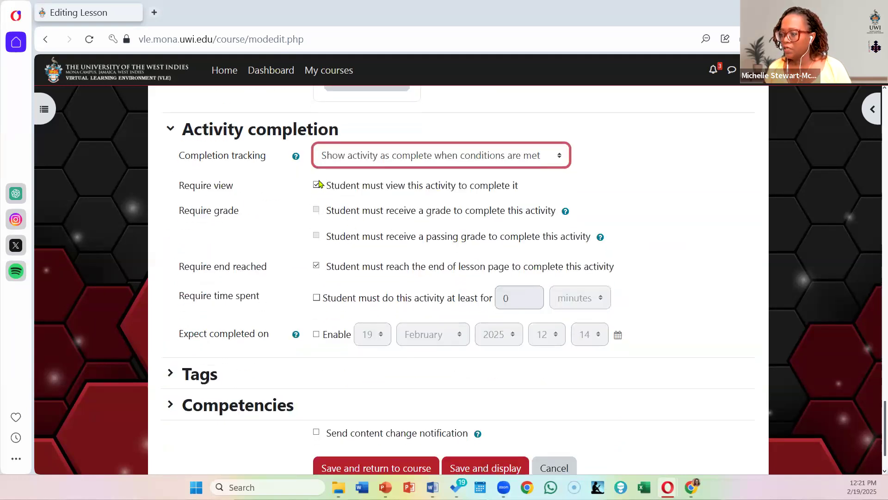
left_click(317, 185)
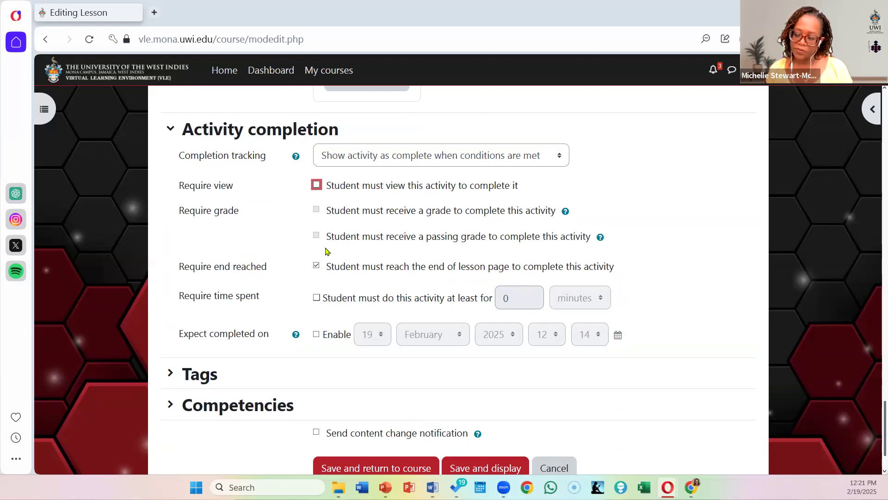
scroll(329, 224, "down", 2)
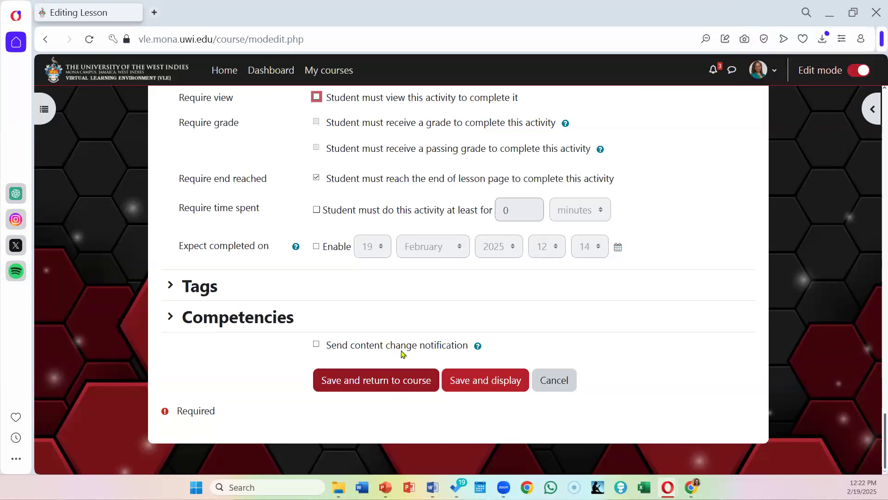
Step: Review the common module, access restriction and activity completion settings, including the available group mode options
scroll(539, 341, "up", 5)
scroll(539, 341, "up", 5)
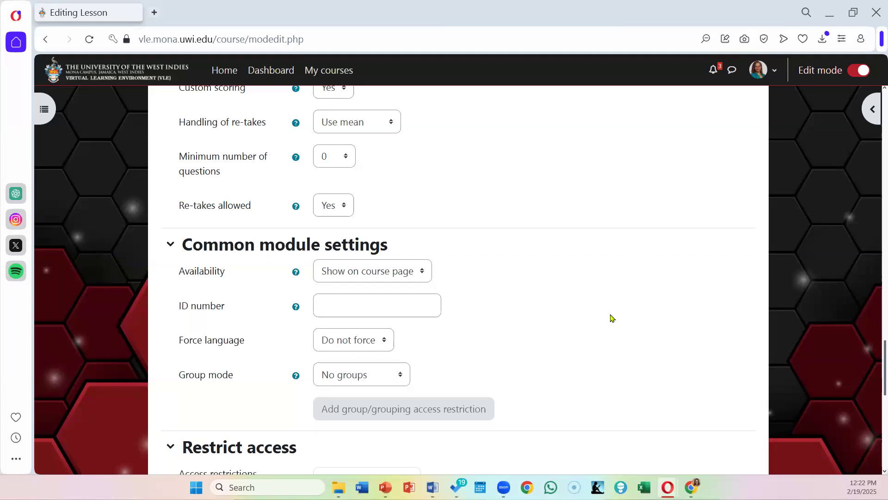
scroll(610, 317, "down", 3)
scroll(611, 318, "down", 3)
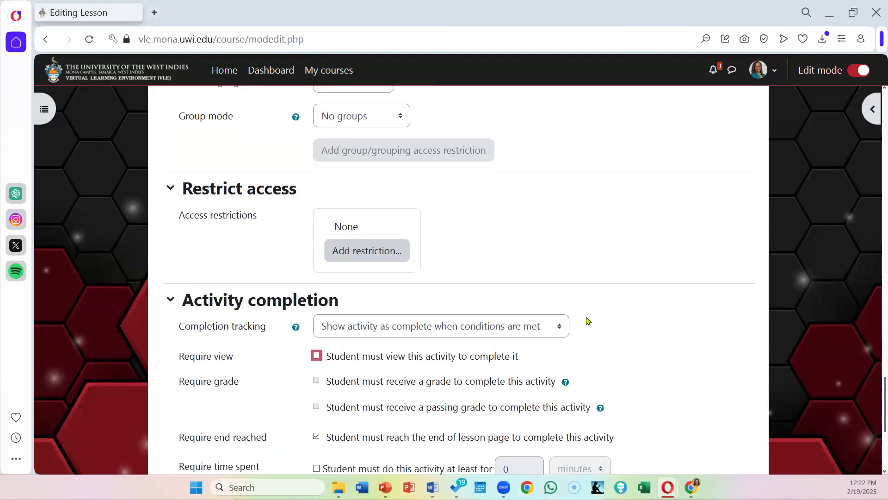
scroll(530, 276, "up", 5)
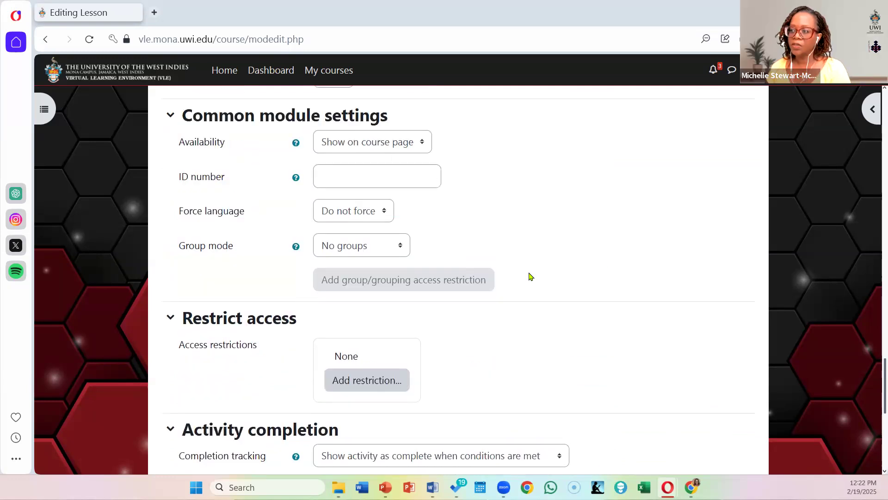
scroll(531, 276, "down", 2)
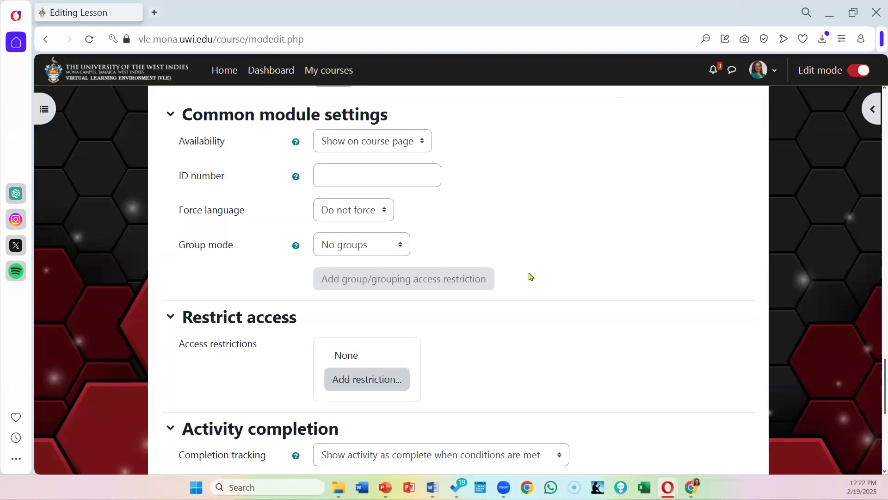
scroll(530, 276, "down", 2)
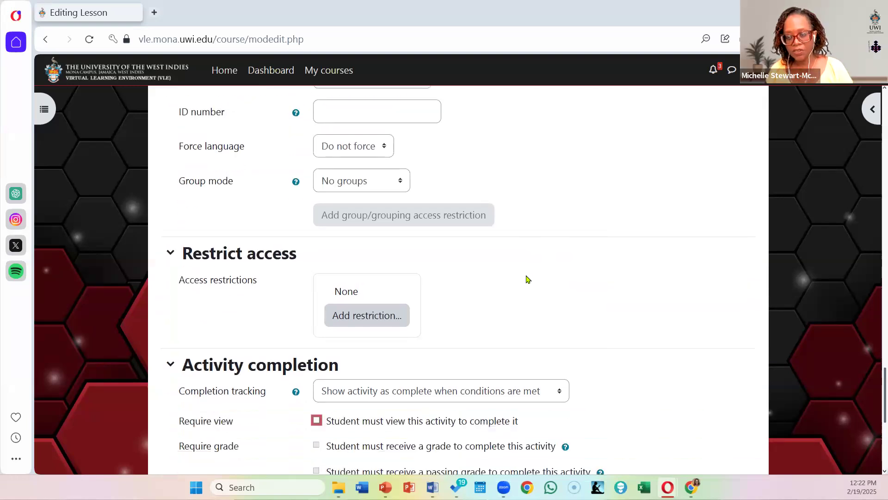
scroll(528, 279, "down", 4)
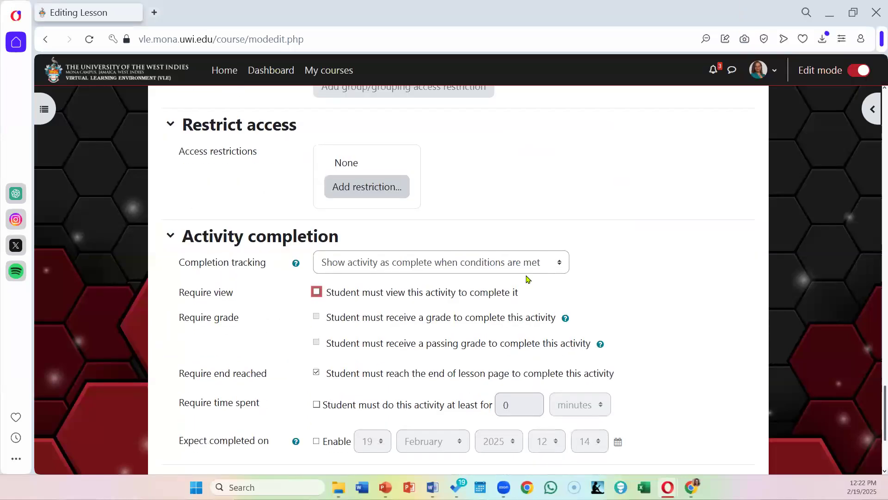
scroll(528, 279, "up", 4)
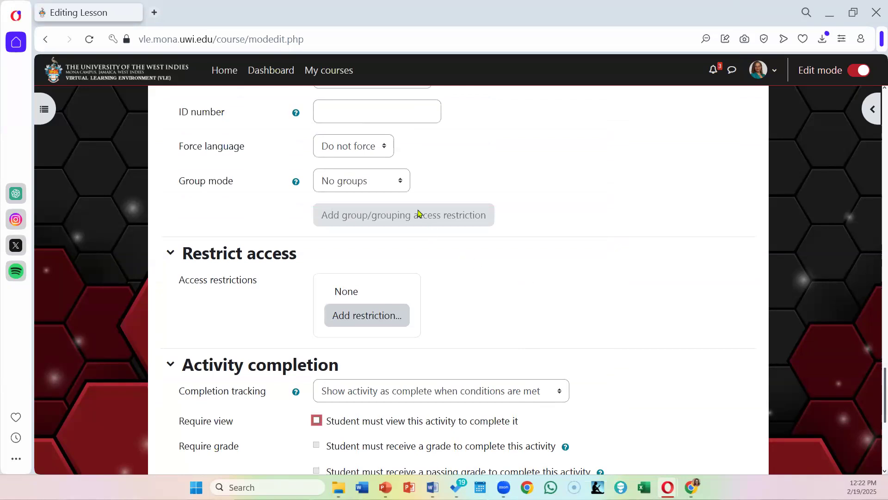
left_click(386, 185)
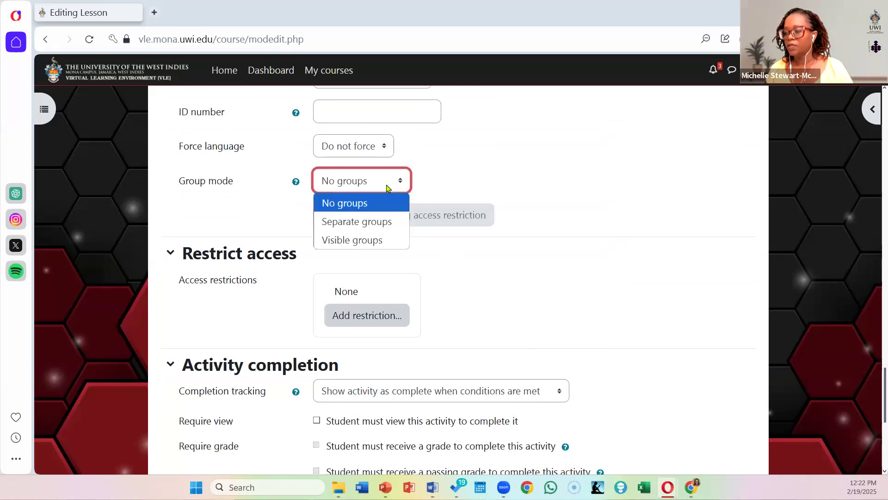
left_click(613, 202)
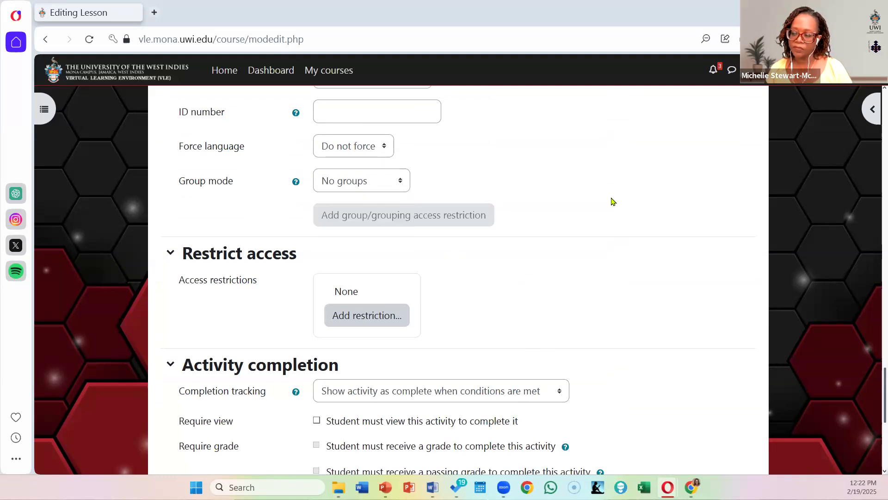
Step: Save the new lesson's settings and display the lesson
scroll(613, 201, "down", 7)
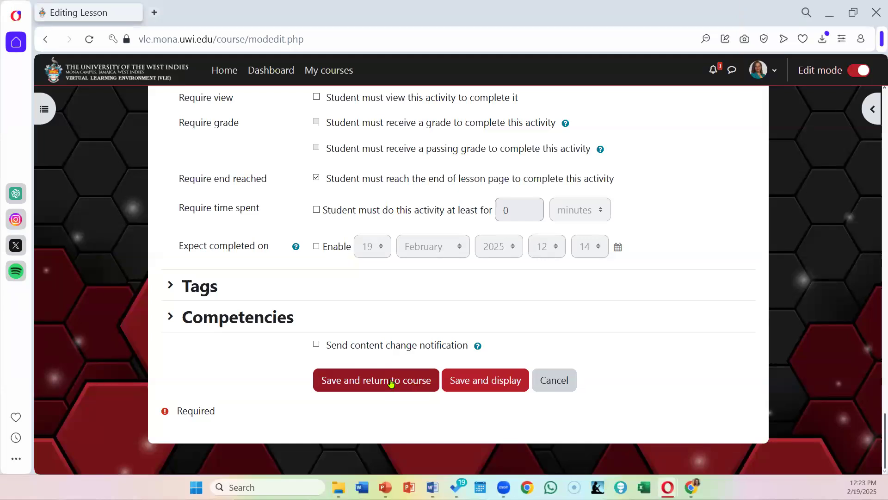
left_click(472, 382)
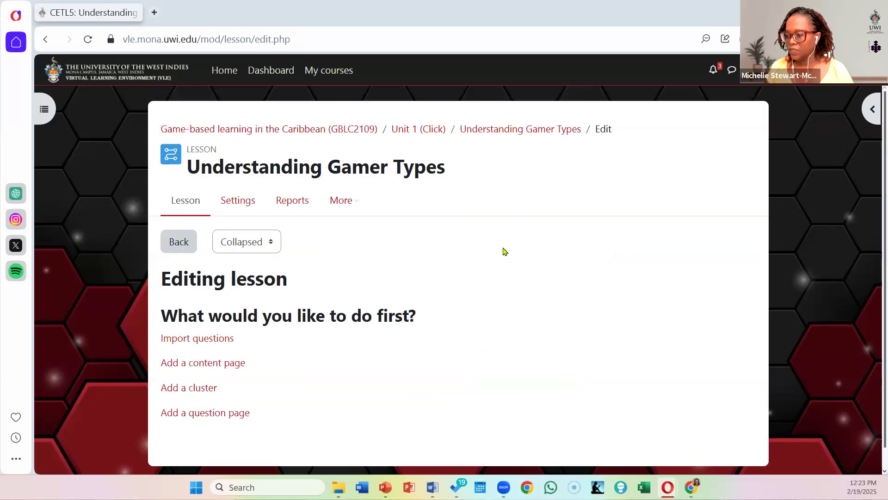
Step: Switch the lesson editing view to Expanded and back to Collapsed
scroll(504, 252, "down", 1)
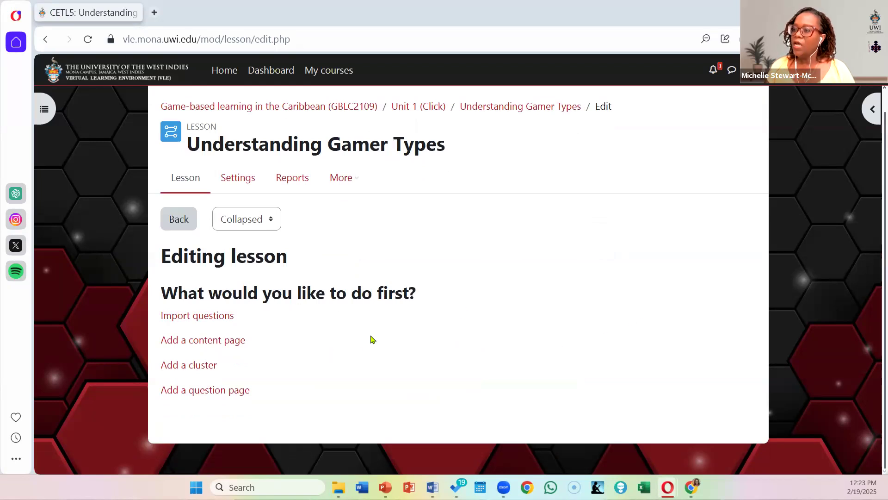
left_click(248, 224)
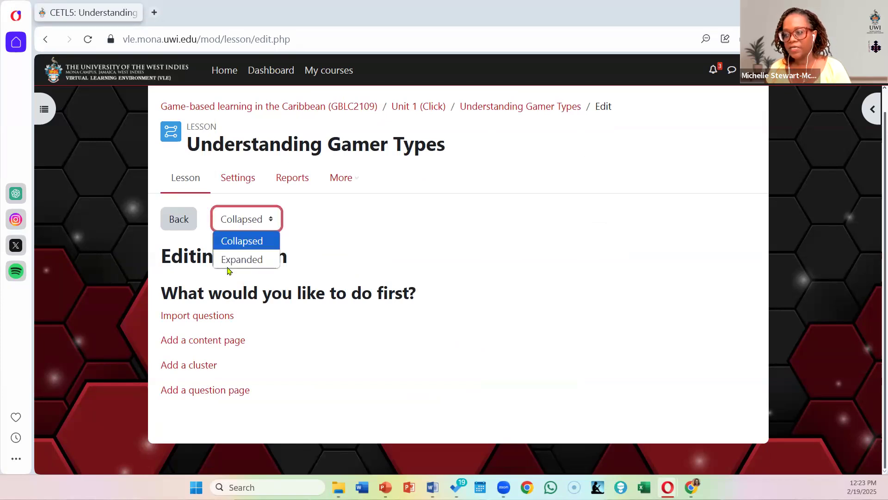
left_click(239, 261)
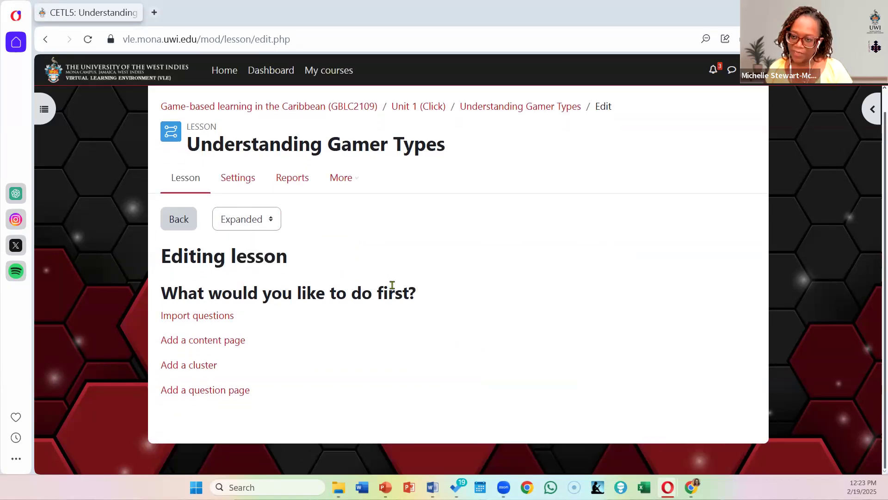
left_click(240, 227)
left_click(242, 241)
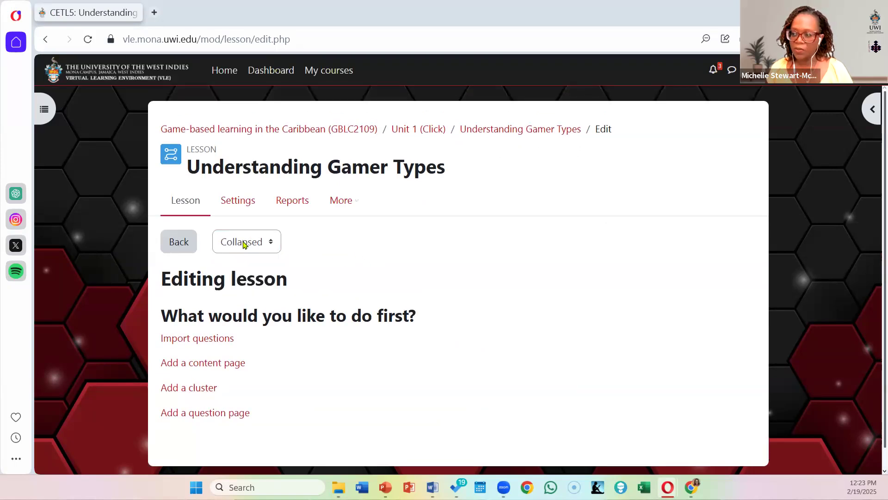
Step: Add a content page to the lesson and title it "Welcome to gamer Typologies"
scroll(292, 334, "down", 1)
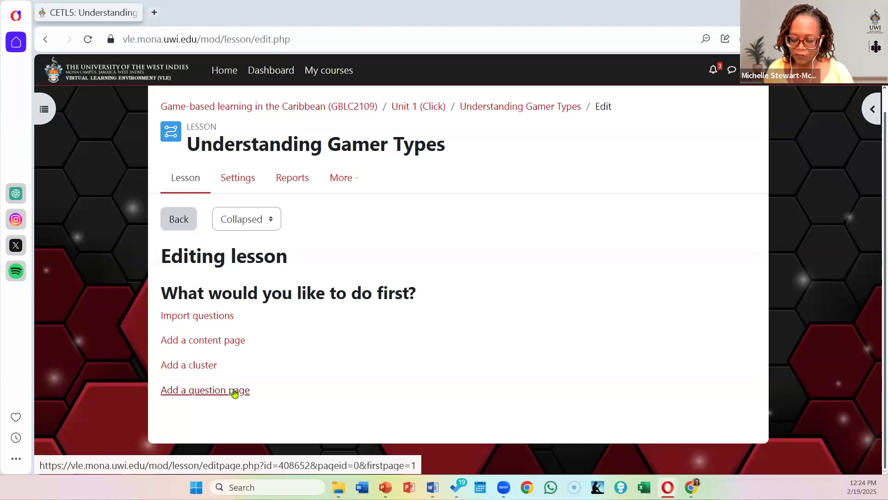
left_click(226, 345)
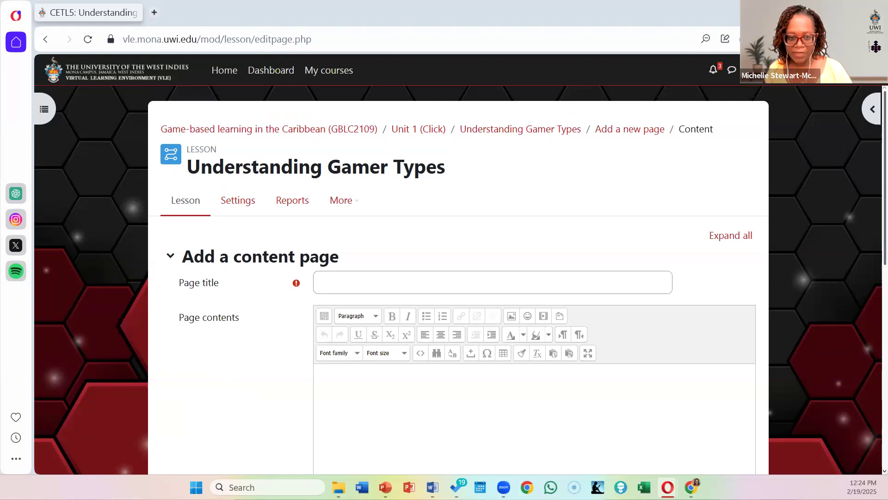
left_click(355, 282)
type("Welcome to gamer Typologies")
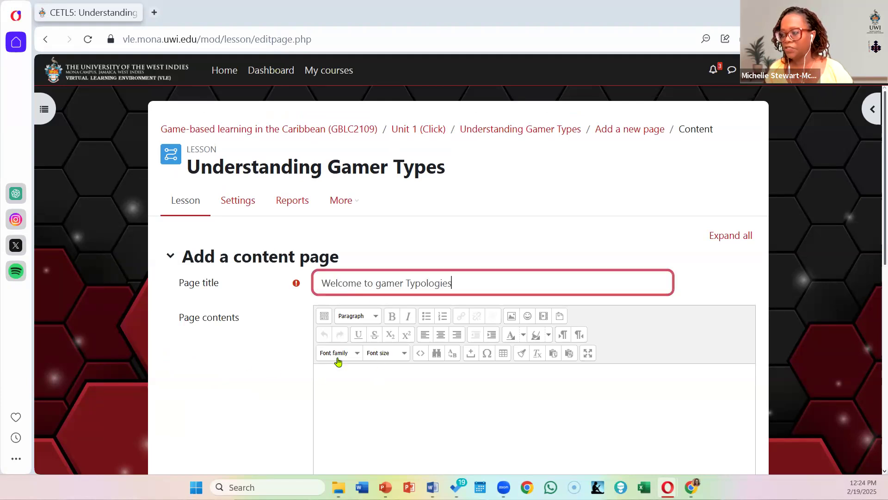
Step: Paste in the page contents: the "Welcome to Gamer Typologies!" introduction, bullets for Killers, Achievers, Socializers and Explorers, and the "Choose any typology" closing line
scroll(490, 350, "down", 2)
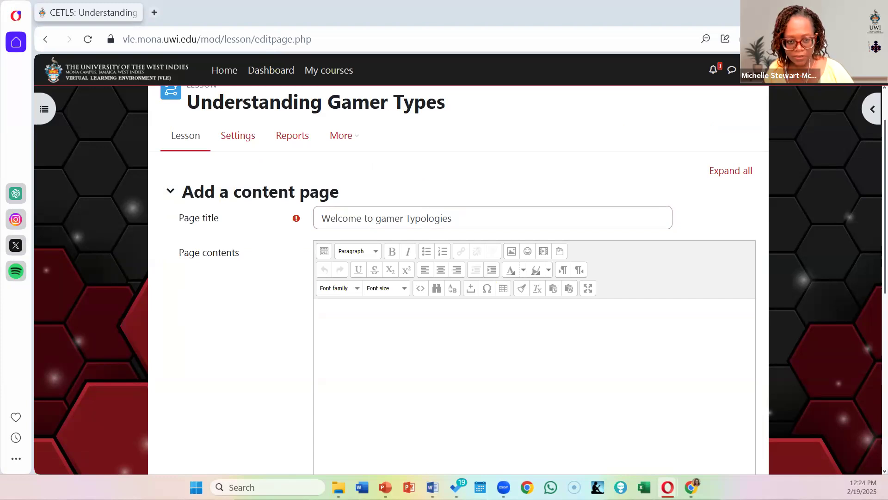
left_click(338, 309)
type("Welcome to Gamer Typologies! Everyone plays games differently. In this lesson, you'll explore four main gamer types:")
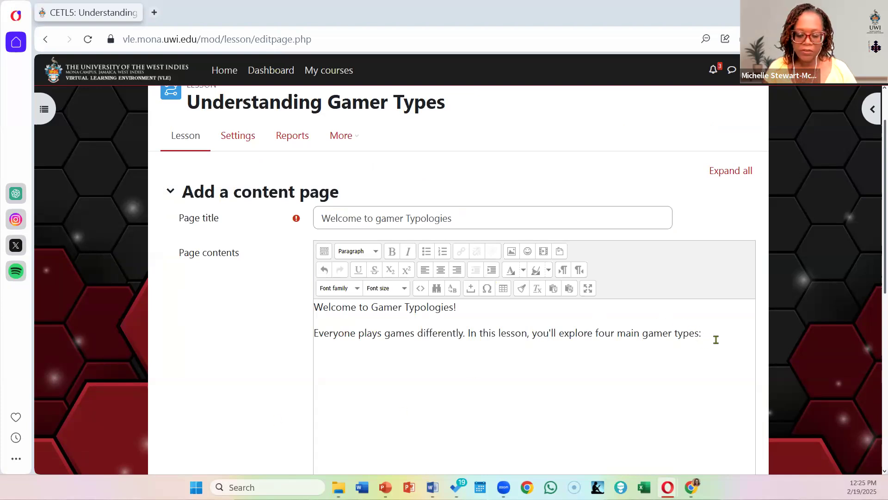
type("Killers: Competitive and challenge-seeking Achievers: Goal-driven and completion-focused Socializers: Connection and community-oriented  Explorers: Discovery and mystery-focused Choose any typology to begin your journey. You can explore them in any order!")
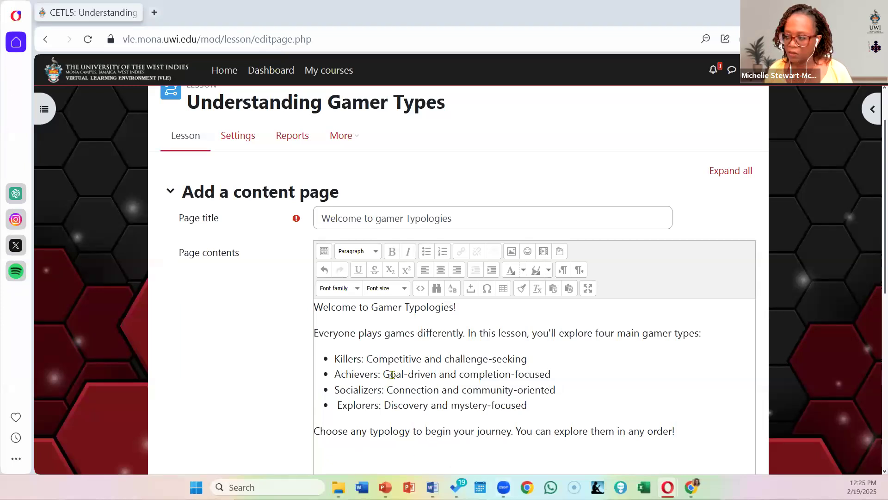
Step: Add an empty line between the introductory sentence and the bulleted list of gamer types
left_click(353, 357)
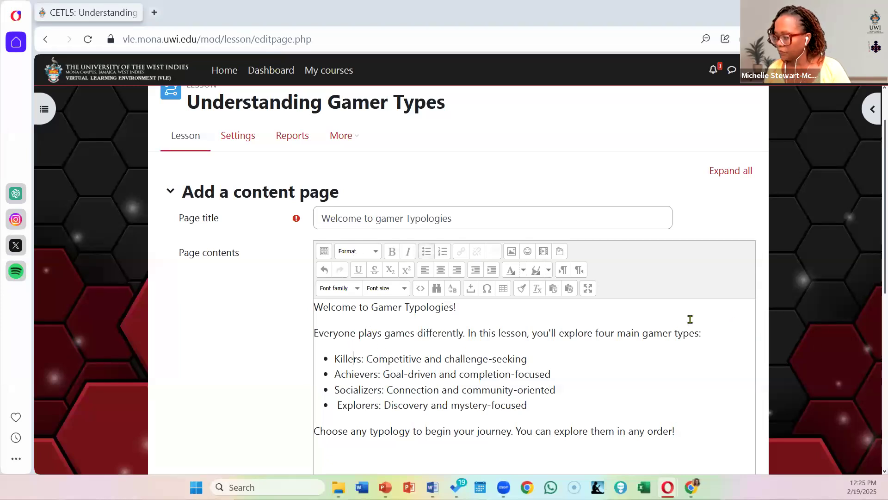
left_click(707, 333)
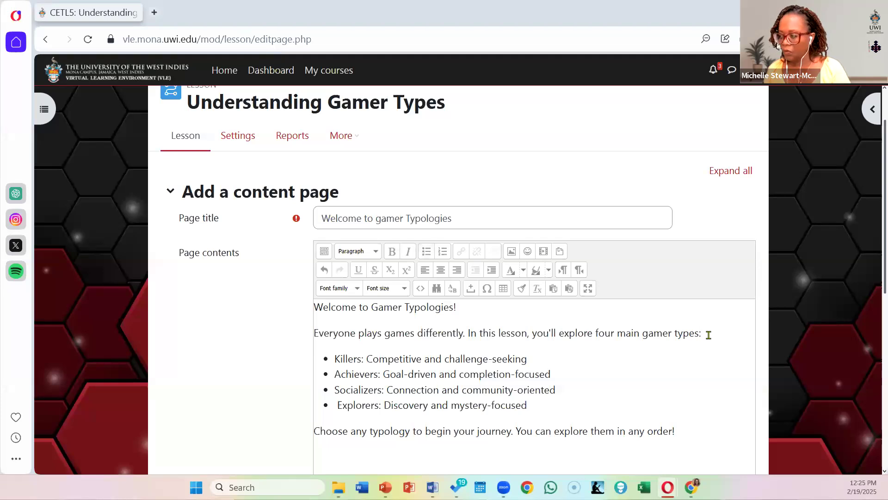
key("Return")
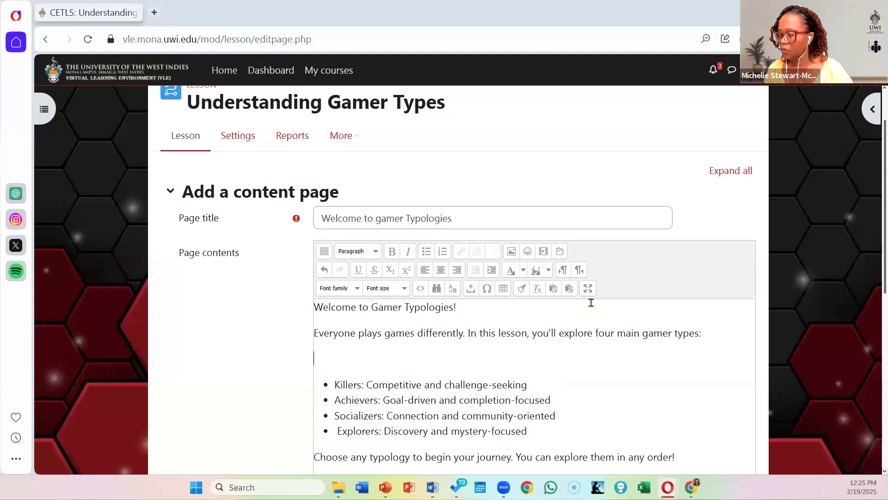
Step: Upload types.png from the "Files for lesson sample" folder as the image for the empty line
left_click(511, 252)
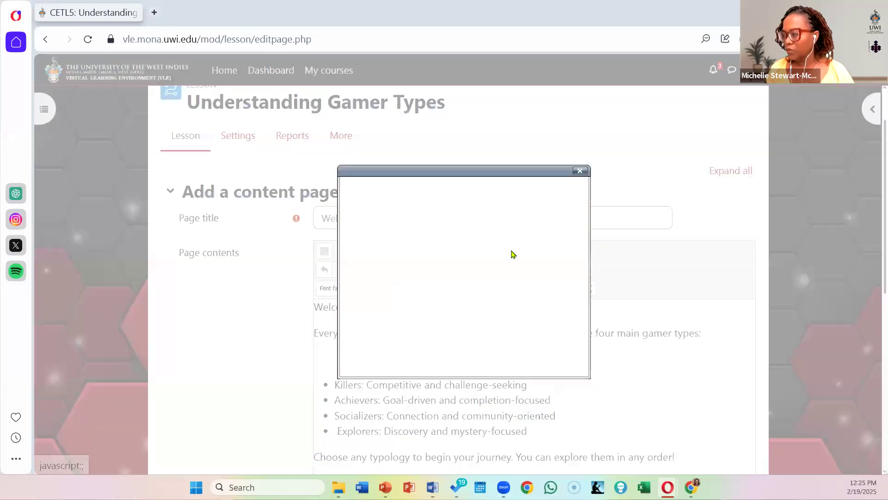
left_click(451, 209)
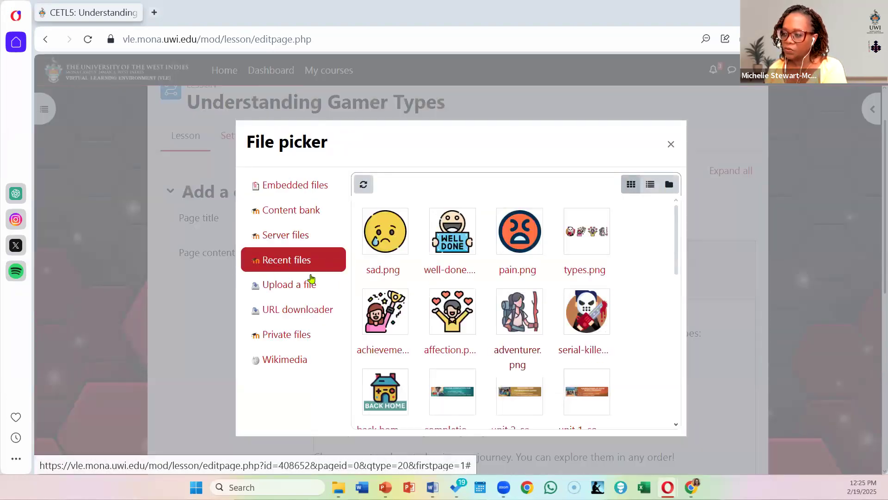
left_click(298, 291)
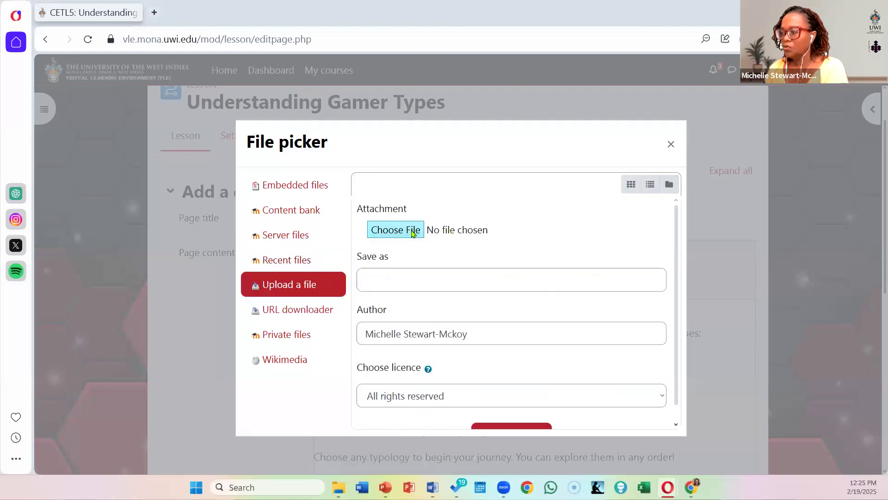
left_click(411, 233)
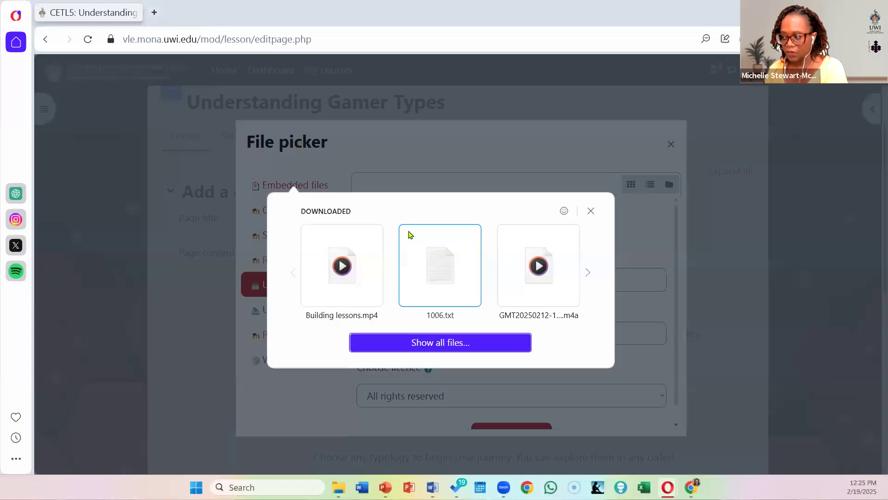
left_click(454, 342)
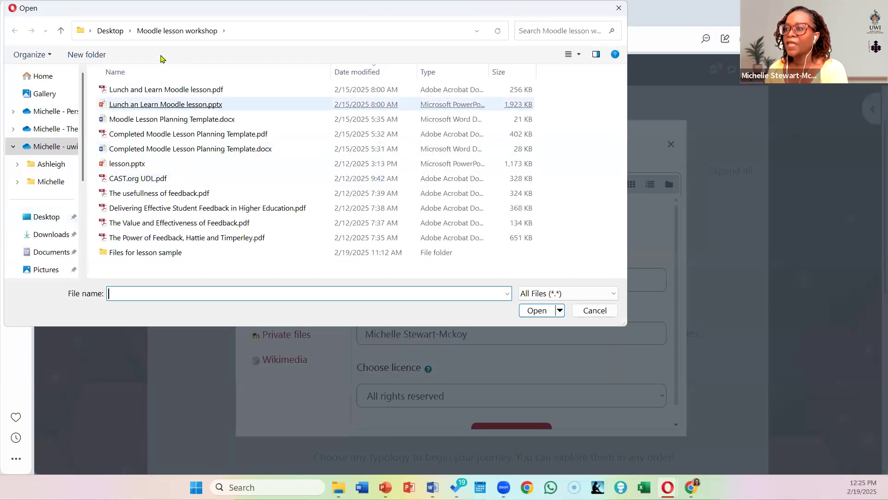
double_click(154, 255)
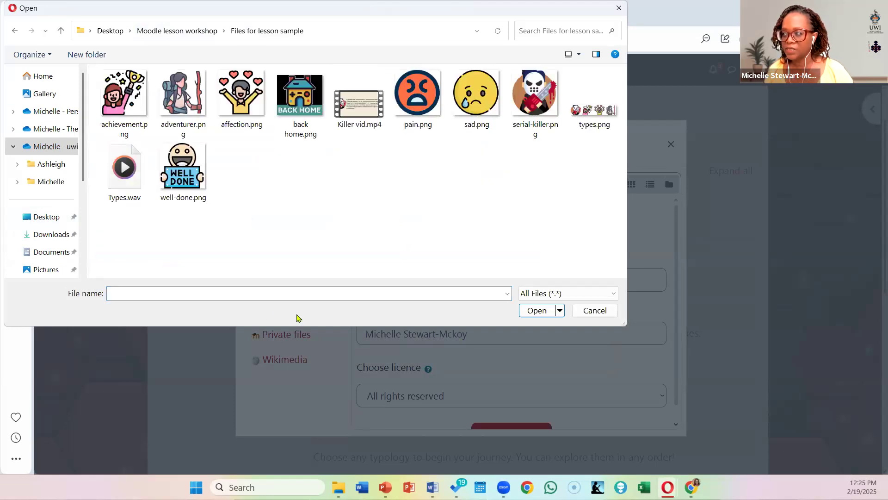
left_click(600, 116)
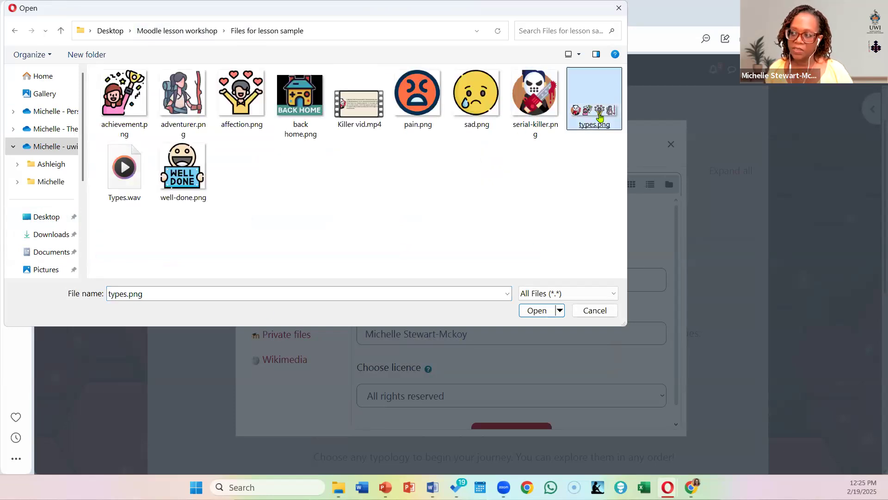
double_click(599, 116)
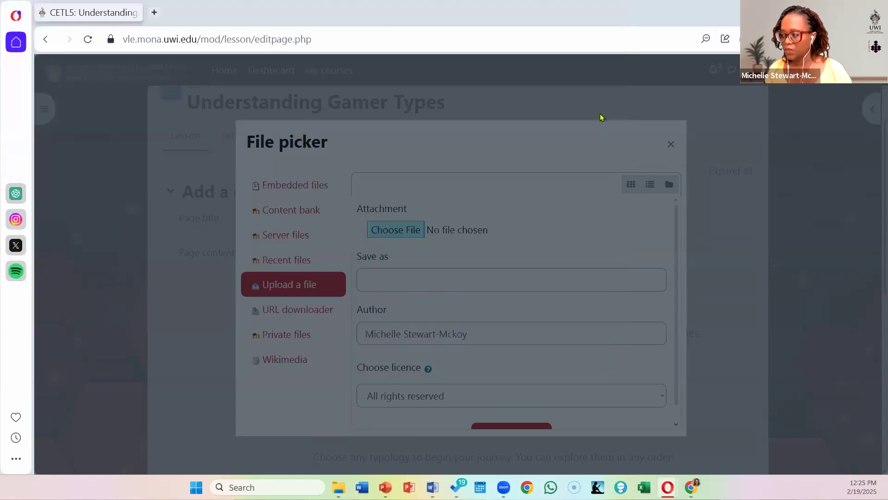
scroll(564, 333, "down", 1)
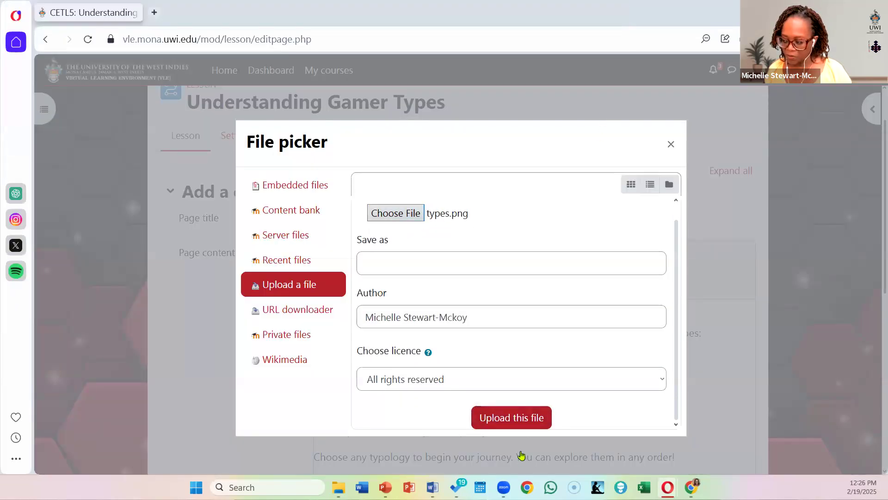
left_click(527, 423)
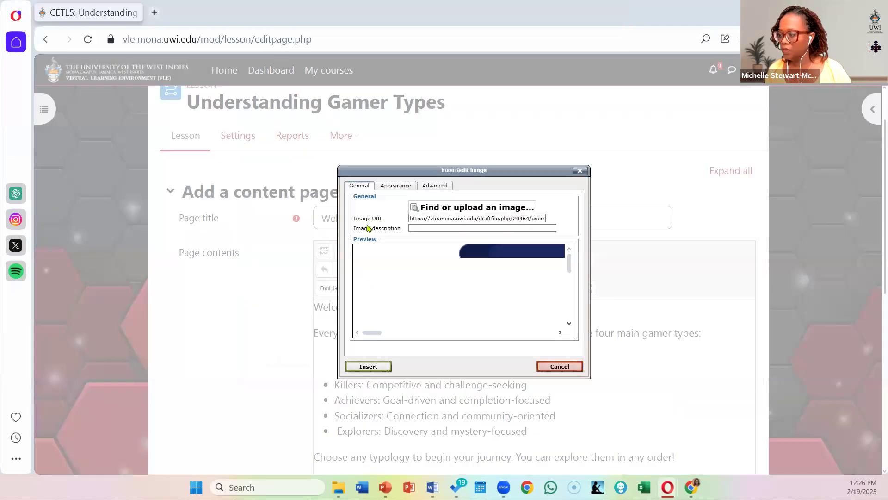
Step: Set the image width to 250 px with constrained proportions and insert it without an image description
left_click(398, 189)
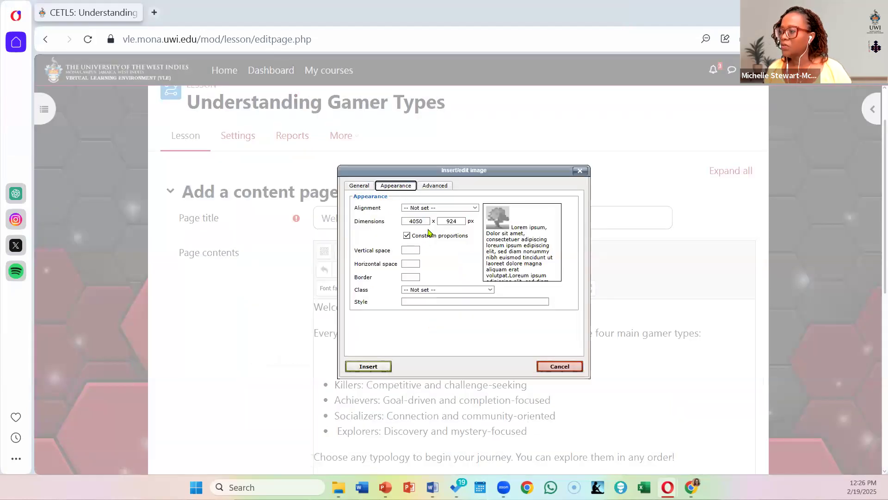
double_click(416, 220)
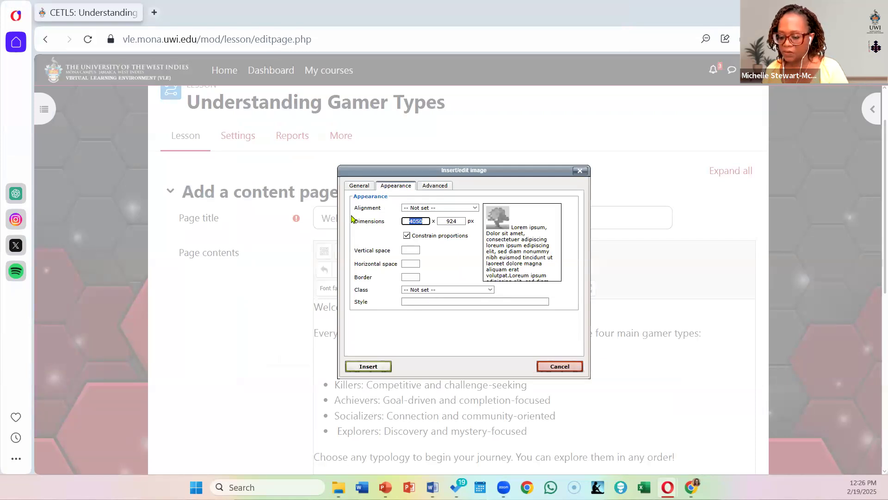
type("250")
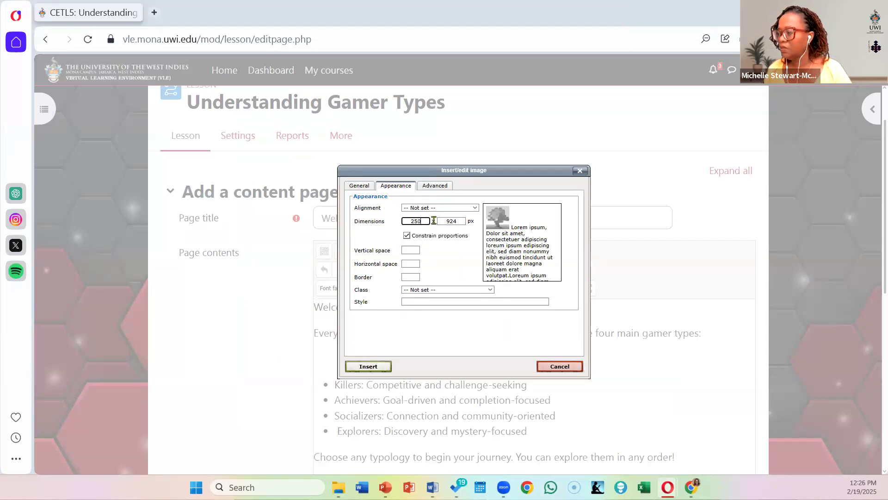
left_click(372, 370)
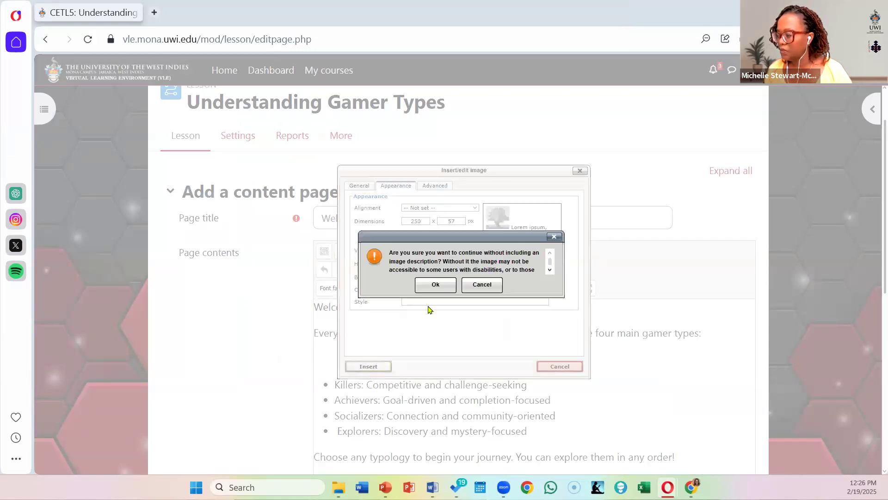
left_click(434, 285)
Step: Resize the gamer types image proportionally to span about two-thirds of the page contents editor's width
scroll(437, 292, "down", 3)
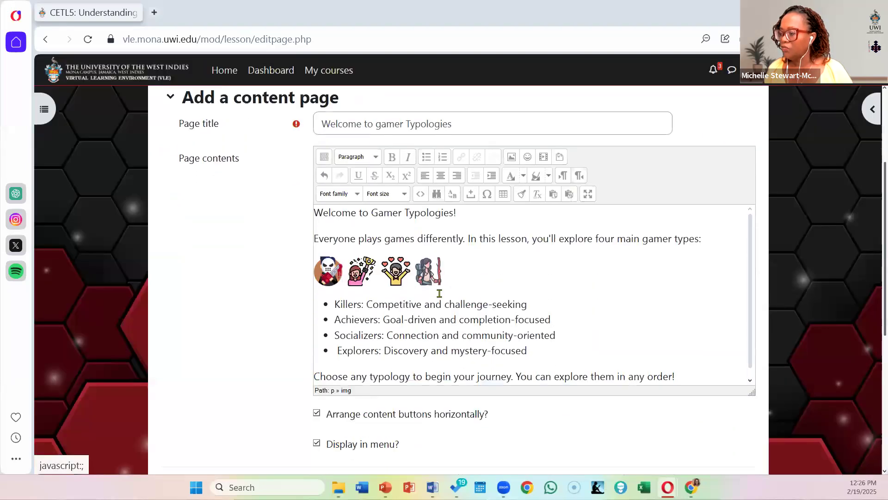
right_click(414, 239)
left_click(438, 253)
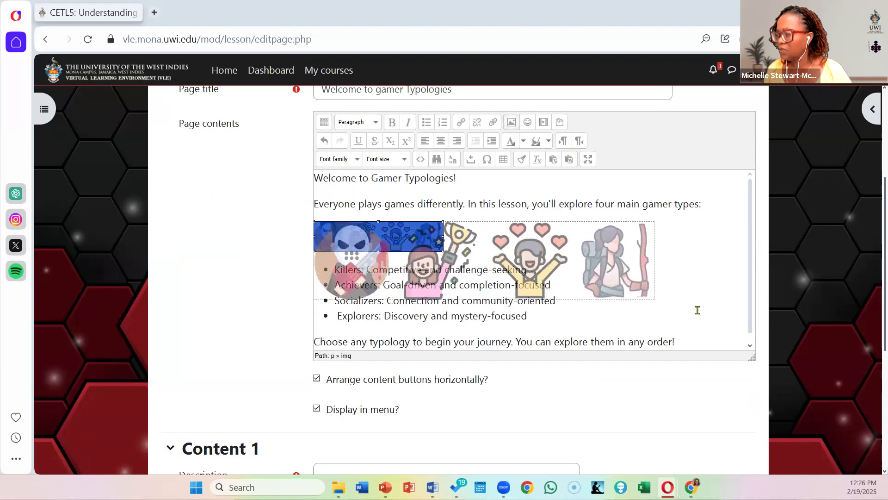
left_click(693, 280)
scroll(659, 303, "down", 2)
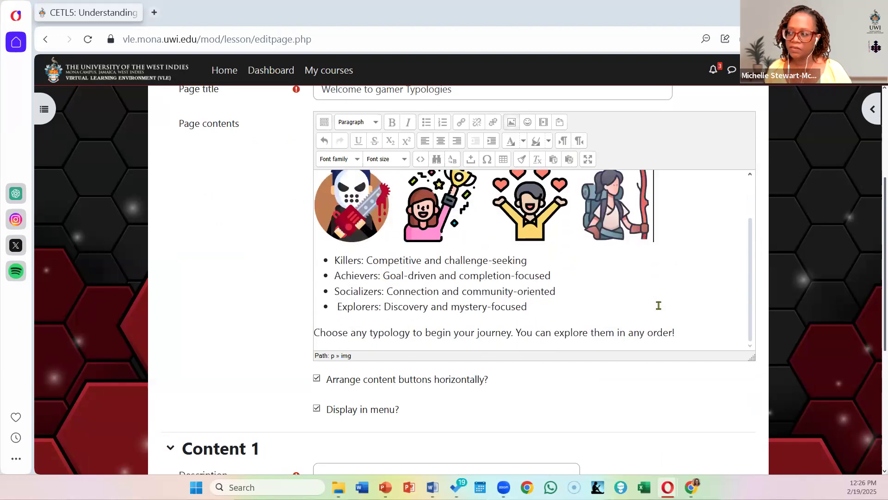
scroll(659, 304, "up", 2)
right_click(584, 250)
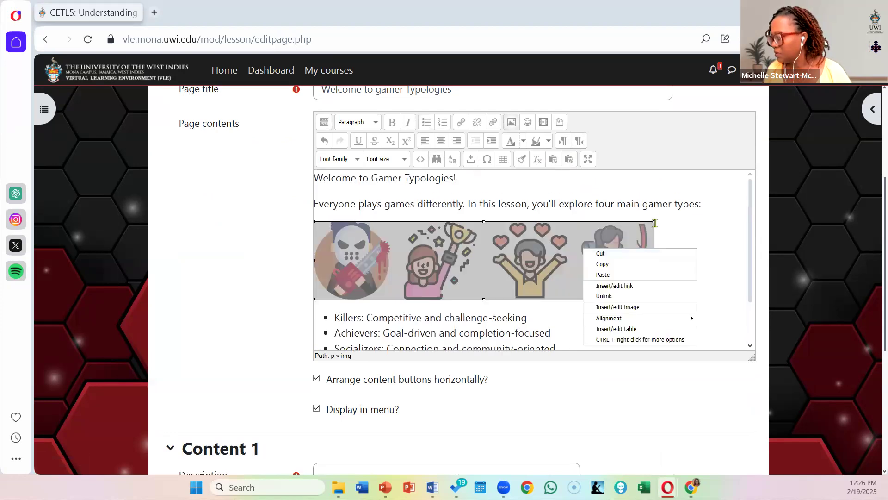
left_click_drag(655, 222, 619, 236)
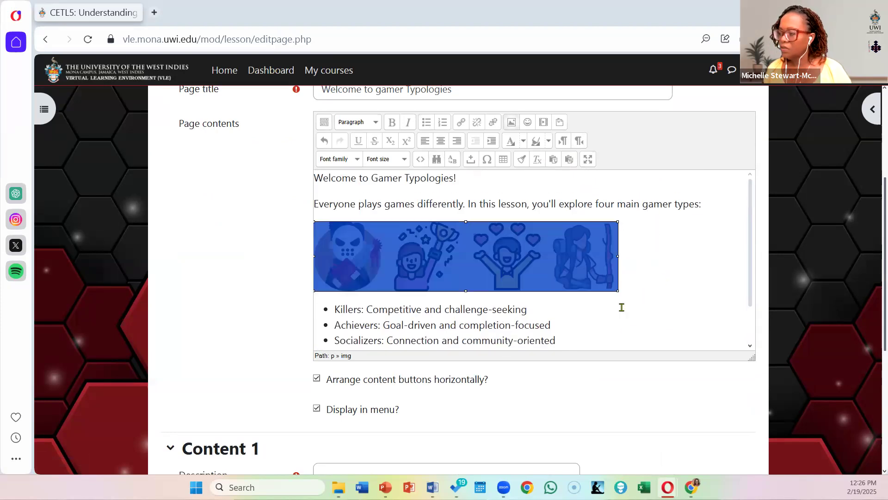
Step: Replace the closing sentence below the bulleted list with "Let examine the Killer Profile"
scroll(622, 303, "down", 2)
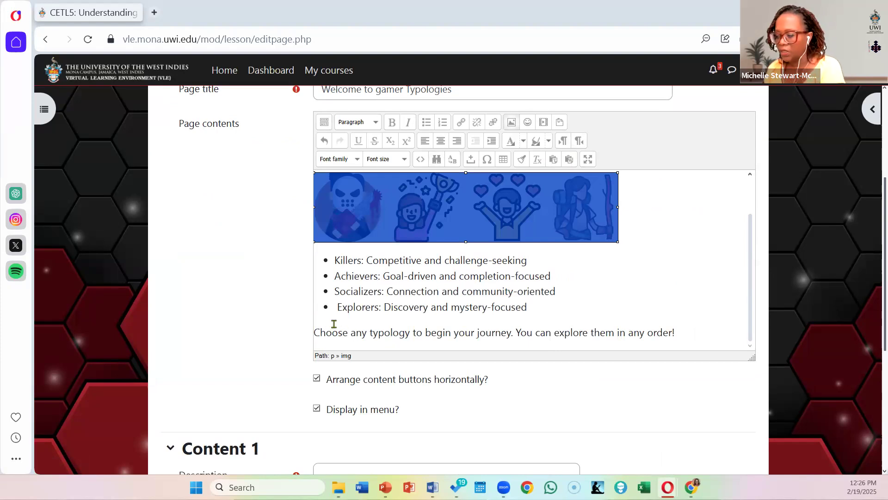
left_click_drag(314, 333, 695, 332)
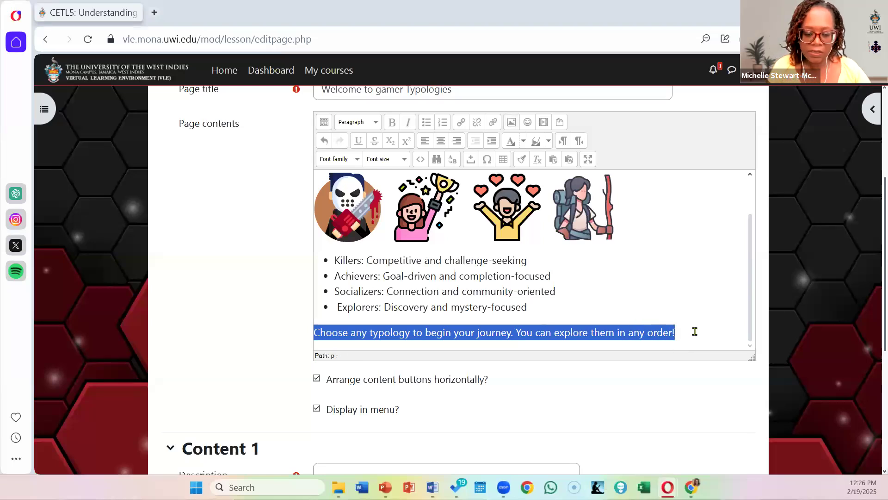
type("Let examine the Killer Profile")
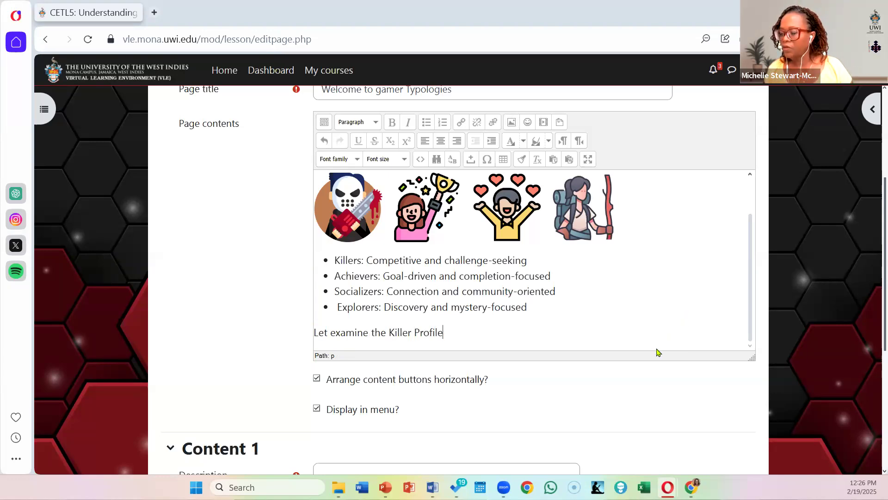
Step: Correct the closing sentence of the page contents to read "Let's examine the Killer Profile."
left_click(328, 332)
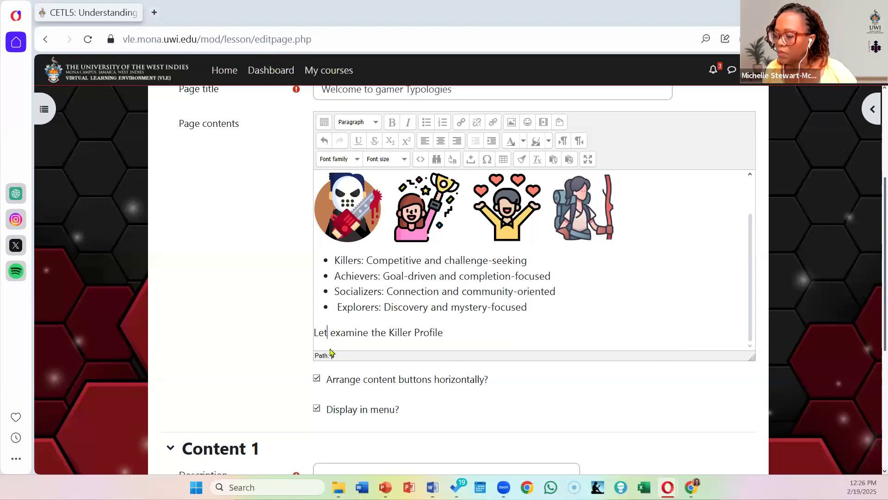
type("'s")
left_click(448, 332)
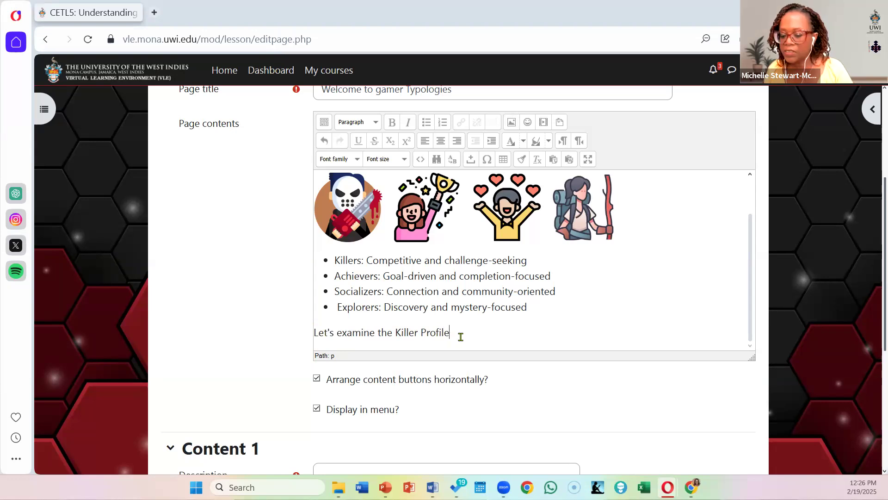
Step: Set the Content 1 description to "Meet the Killers" with its jump going to This page
scroll(516, 296, "down", 1)
scroll(517, 307, "down", 3)
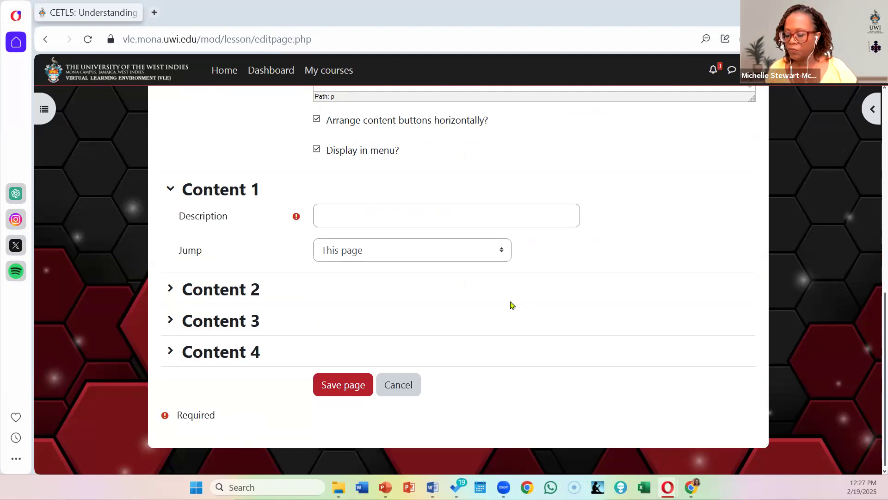
left_click(328, 214)
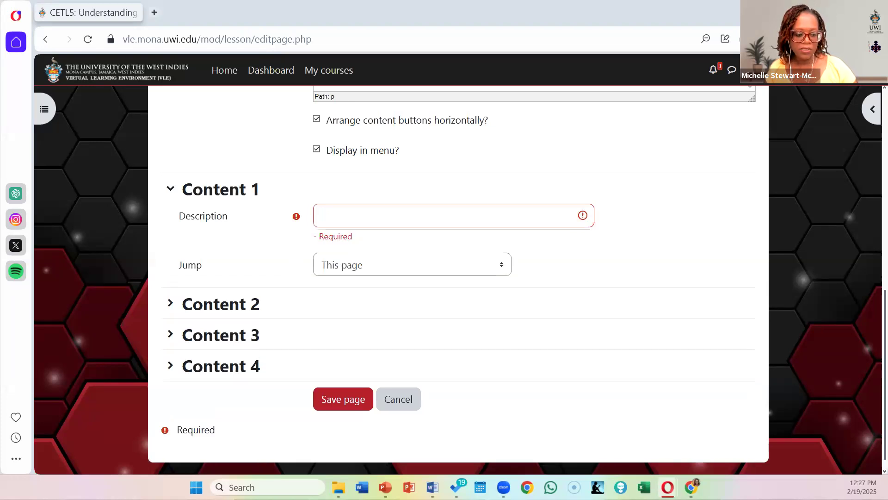
left_click(350, 222)
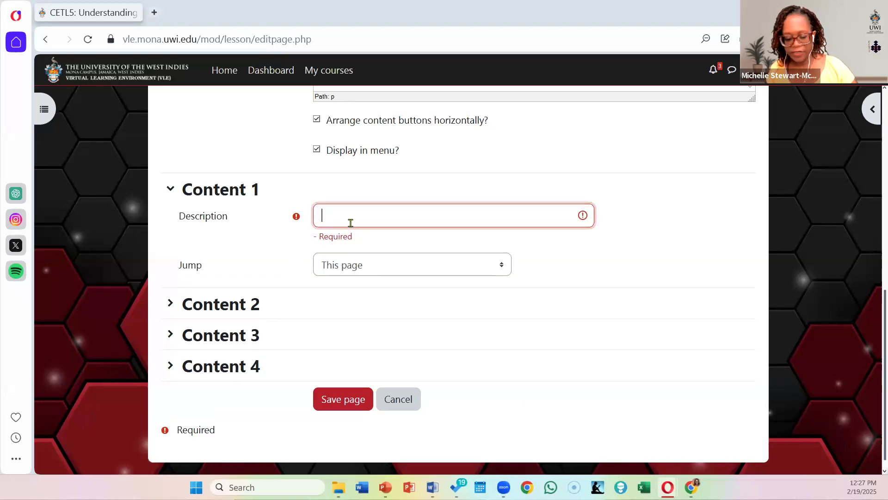
type("Meet the Killers")
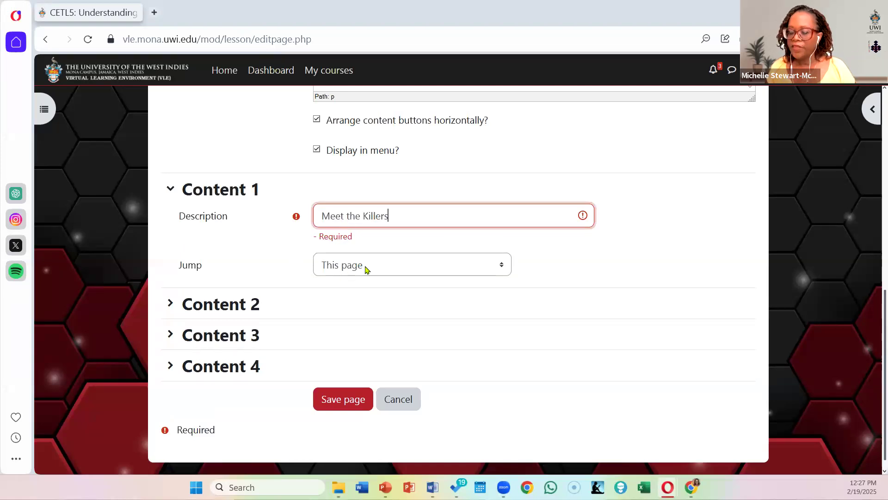
left_click(394, 267)
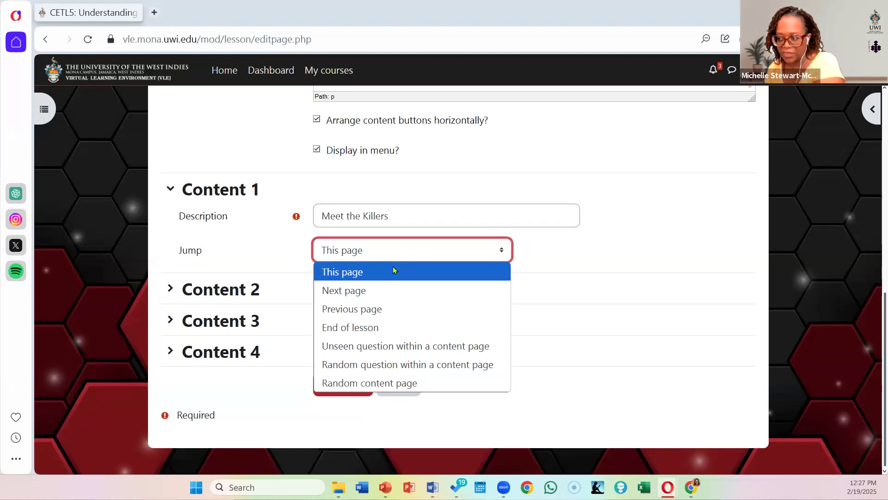
left_click(384, 272)
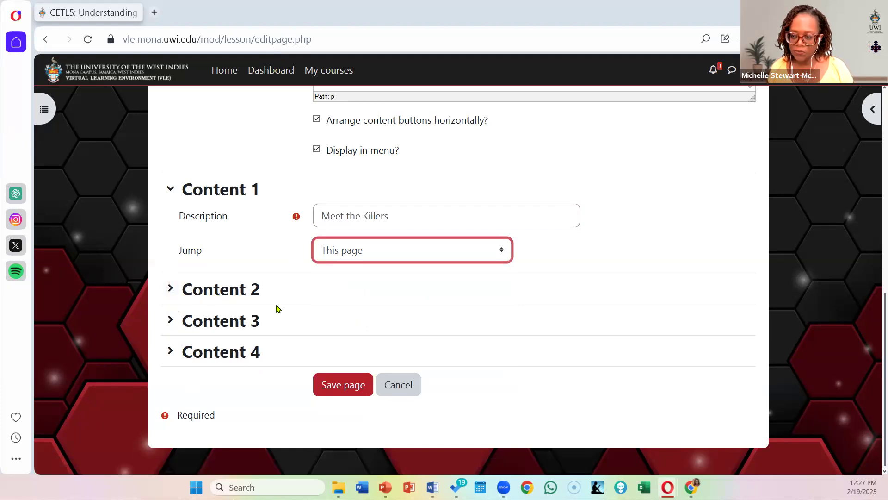
Step: Fill in Content 2 with the description "Let me leave now" and a jump to End of lesson
left_click(209, 292)
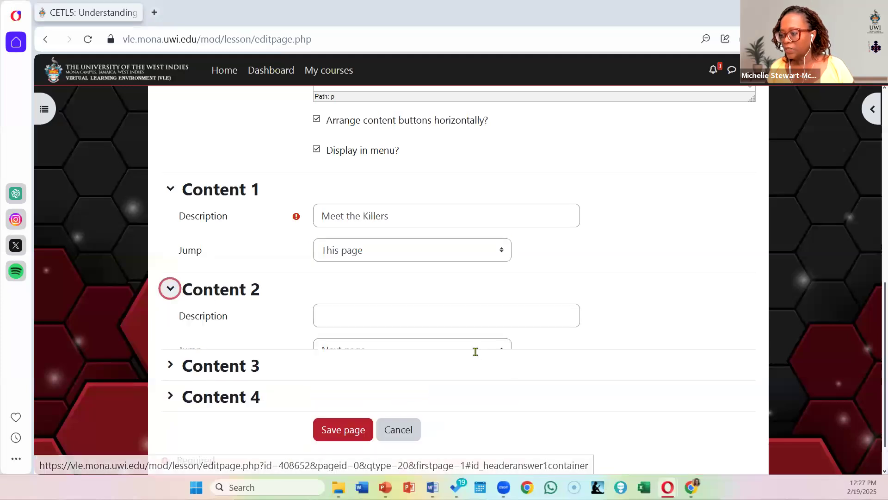
left_click(341, 316)
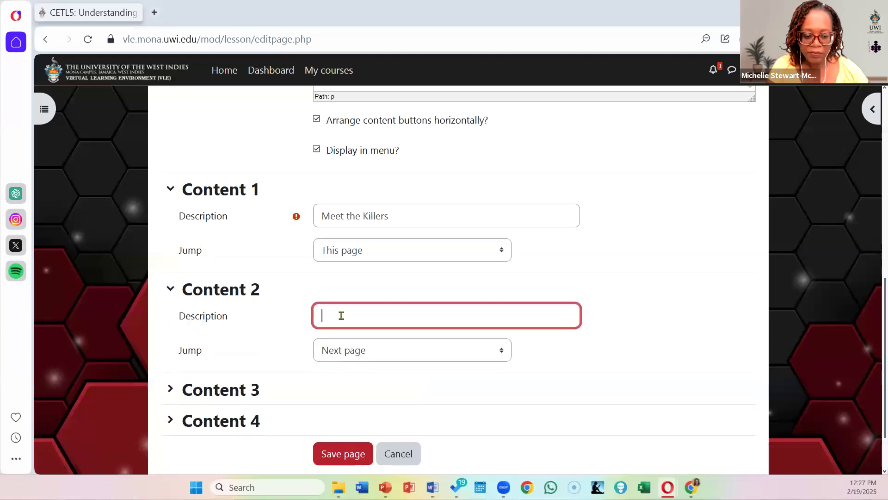
type("Let")
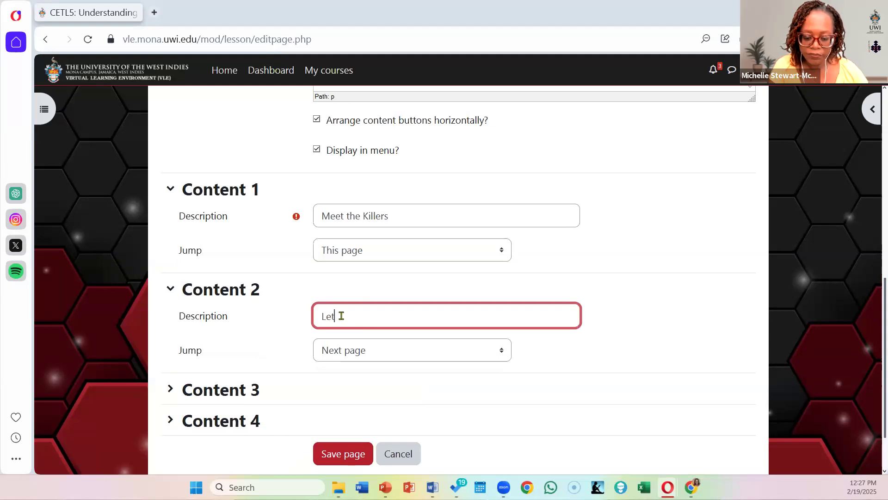
type(" the leave")
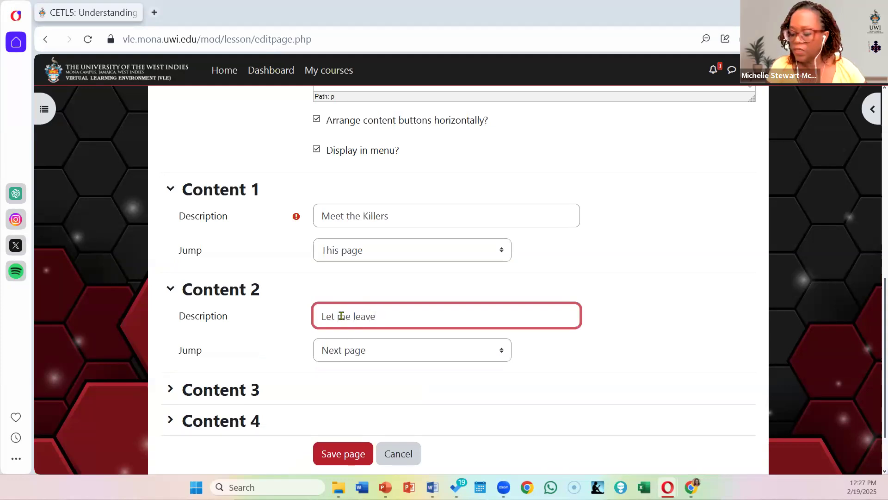
type(" now")
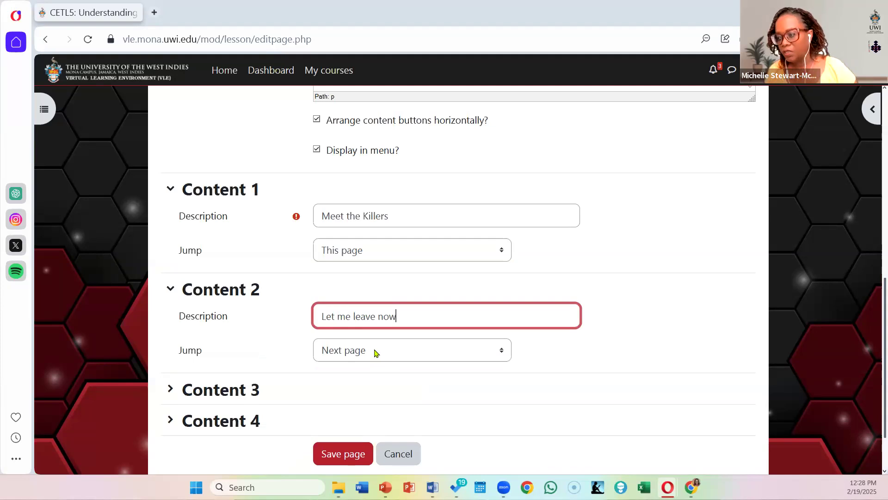
left_click(376, 352)
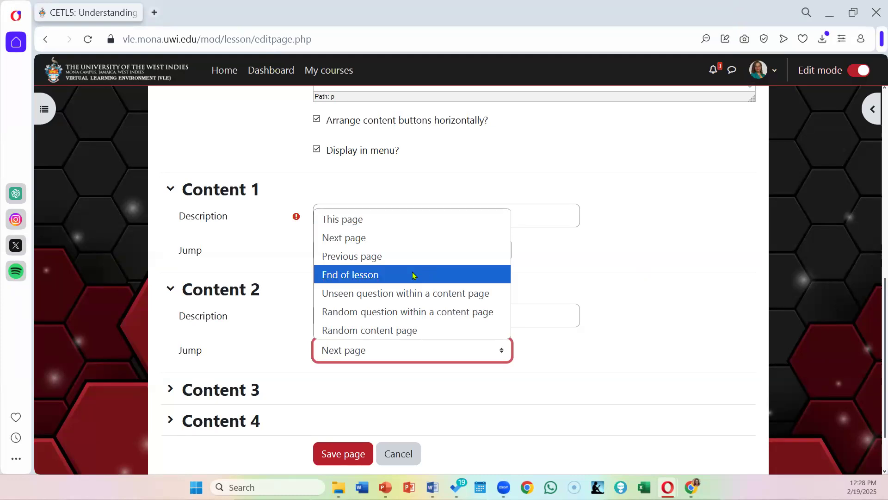
left_click(359, 278)
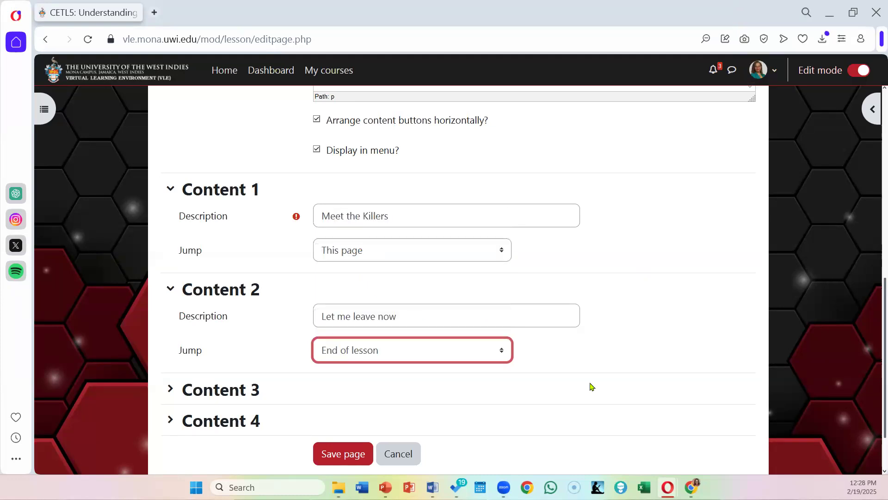
Step: Save the "Welcome to gamer Typologies" content page
scroll(443, 305, "down", 2)
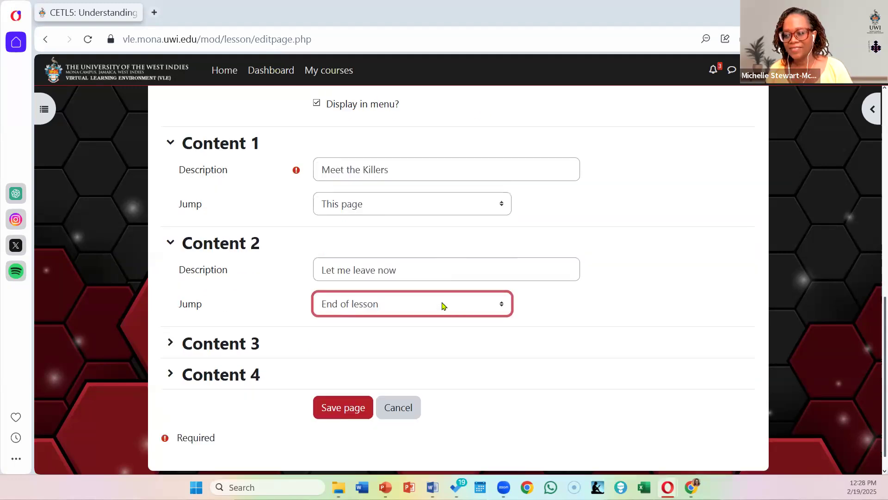
scroll(443, 305, "up", 4)
scroll(443, 306, "down", 4)
left_click(347, 383)
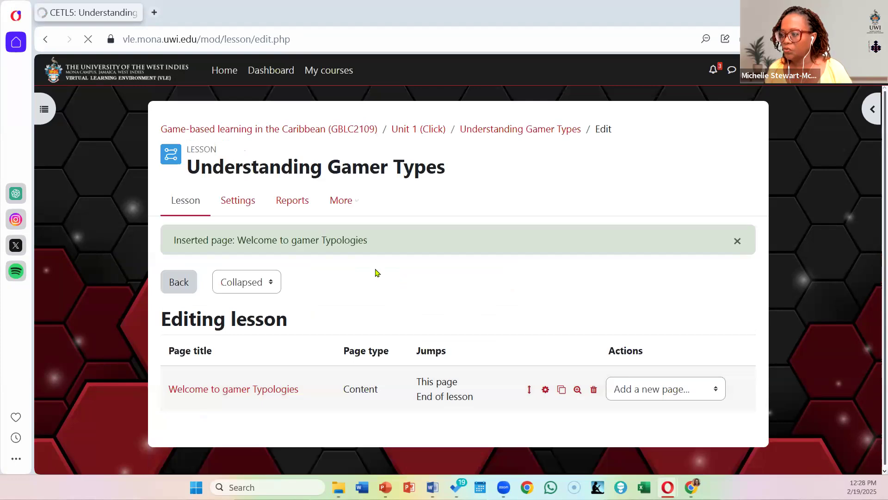
Step: Open the lesson's settings and show all of the Appearance options
left_click(240, 204)
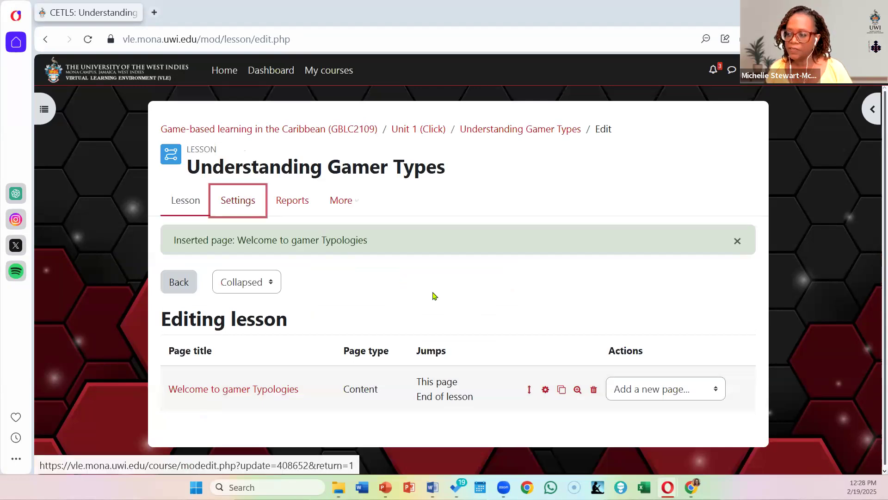
scroll(324, 292, "down", 4)
scroll(296, 287, "down", 5)
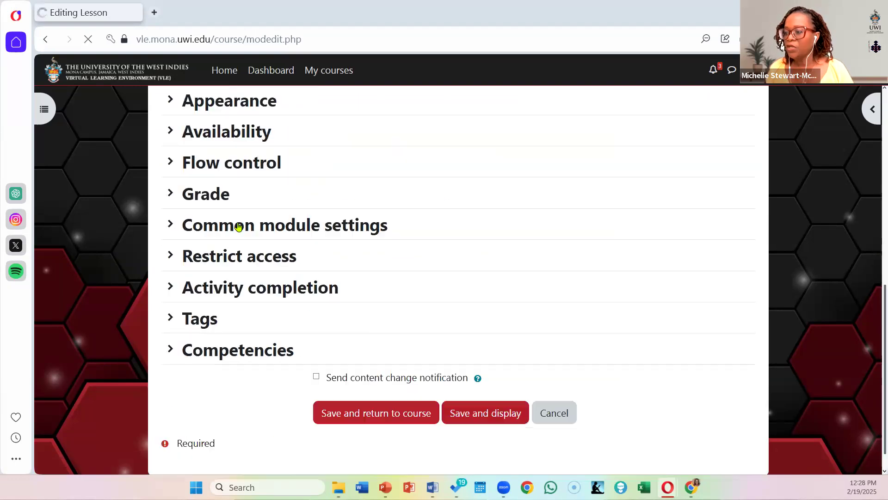
scroll(240, 213, "up", 3)
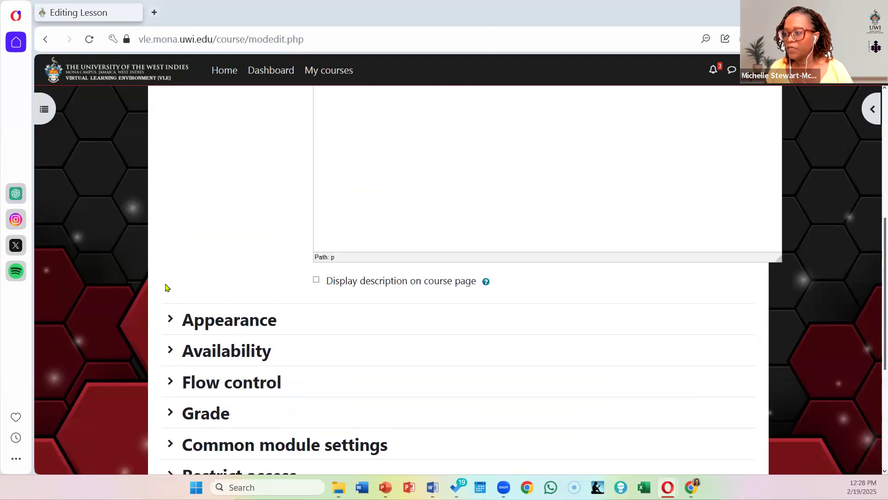
left_click(170, 318)
scroll(224, 256, "down", 5)
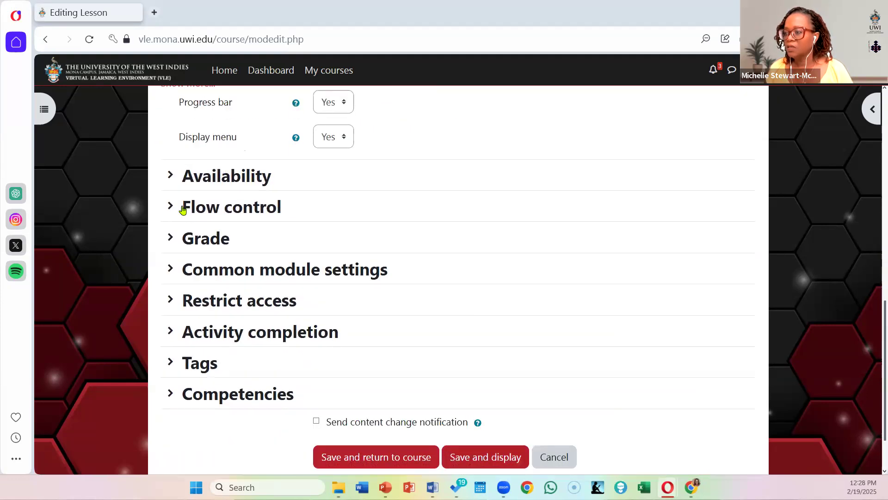
scroll(183, 209, "up", 4)
left_click(174, 278)
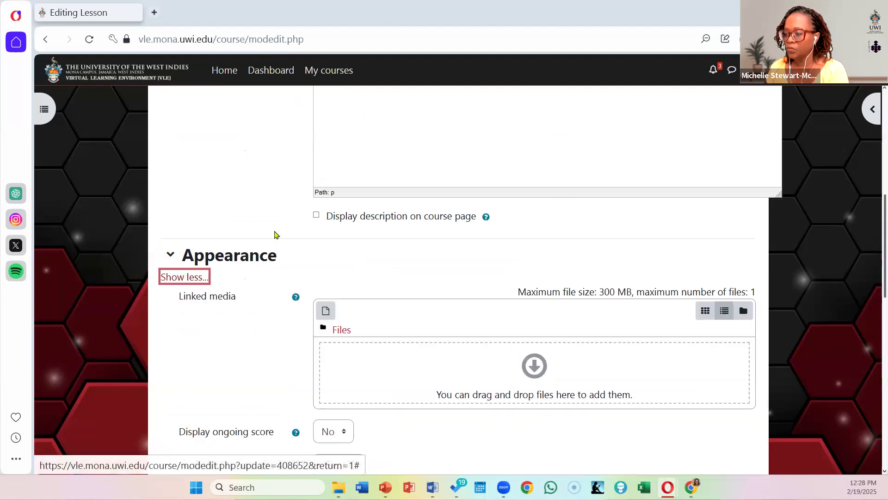
Step: Set the lesson's maximum number of answers to 10, then save and display the lesson
scroll(276, 234, "down", 7)
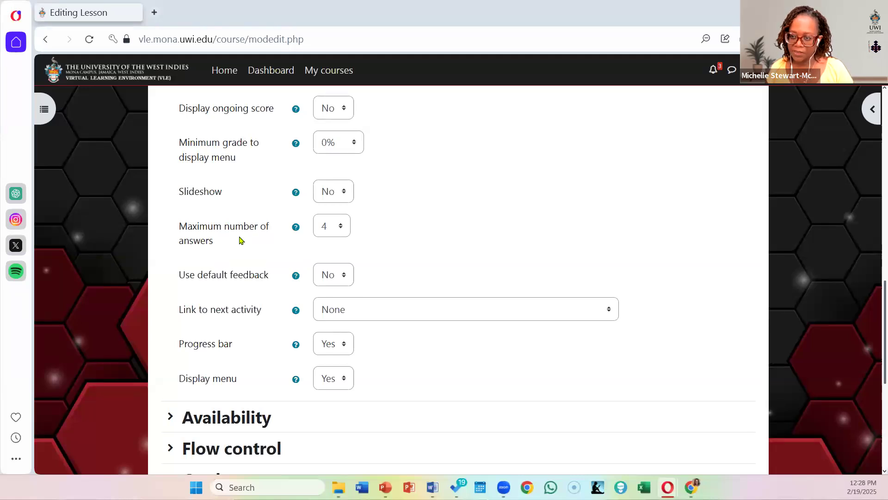
left_click(329, 229)
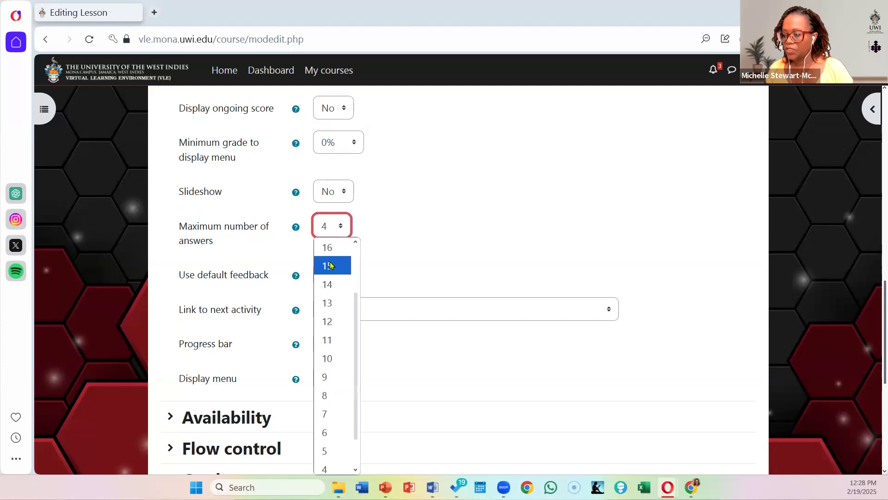
left_click(335, 359)
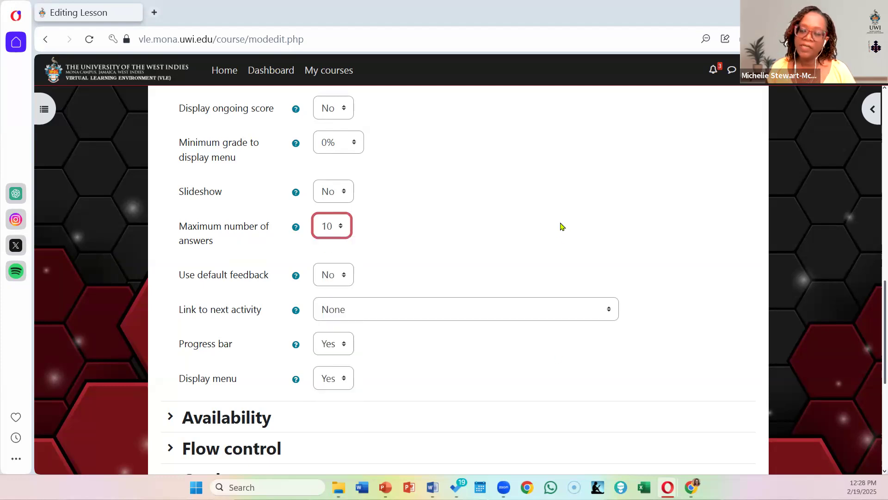
scroll(562, 226, "down", 6)
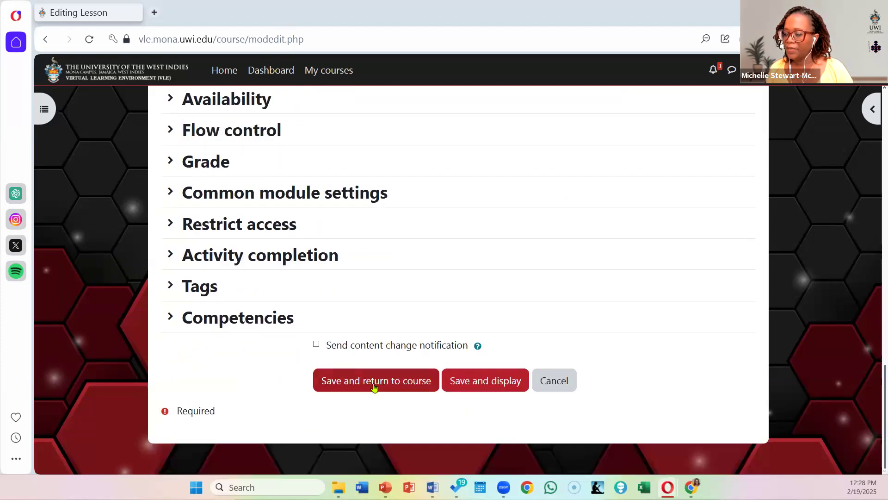
left_click(458, 381)
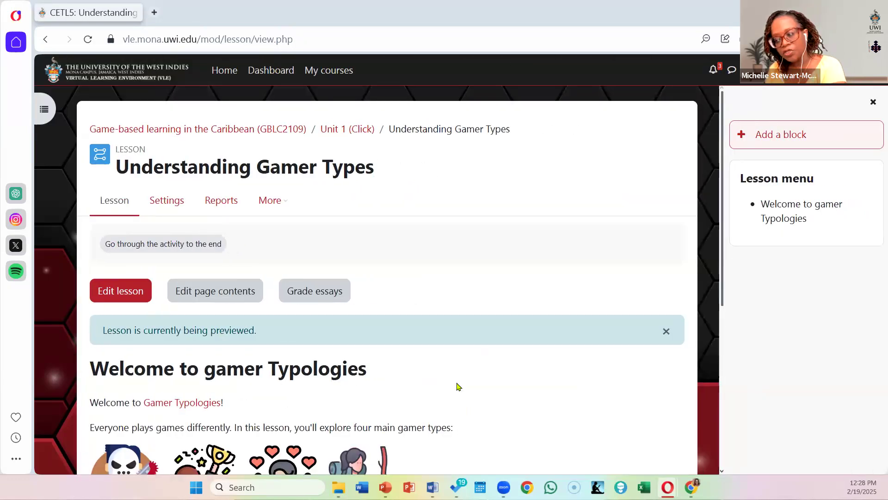
Step: Check the welcome page preview down to its navigation choices and reopen the page for editing from the lesson's page list
scroll(429, 280, "down", 1)
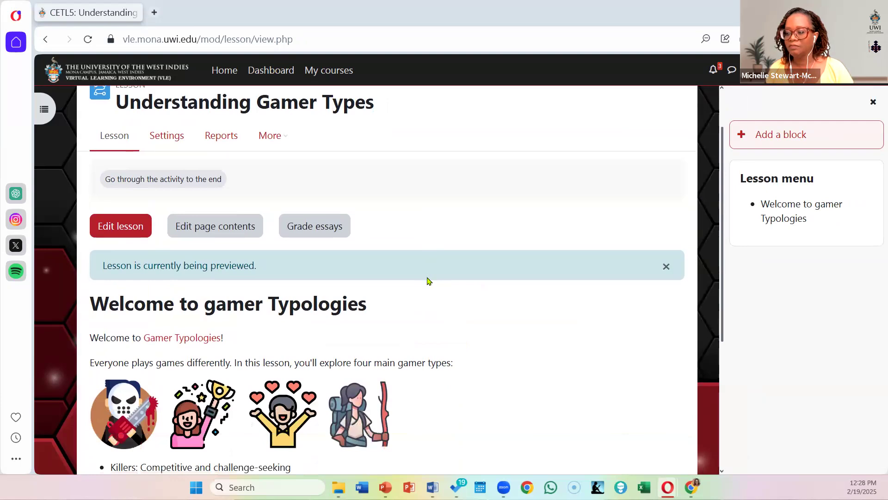
scroll(429, 280, "down", 2)
scroll(428, 281, "down", 2)
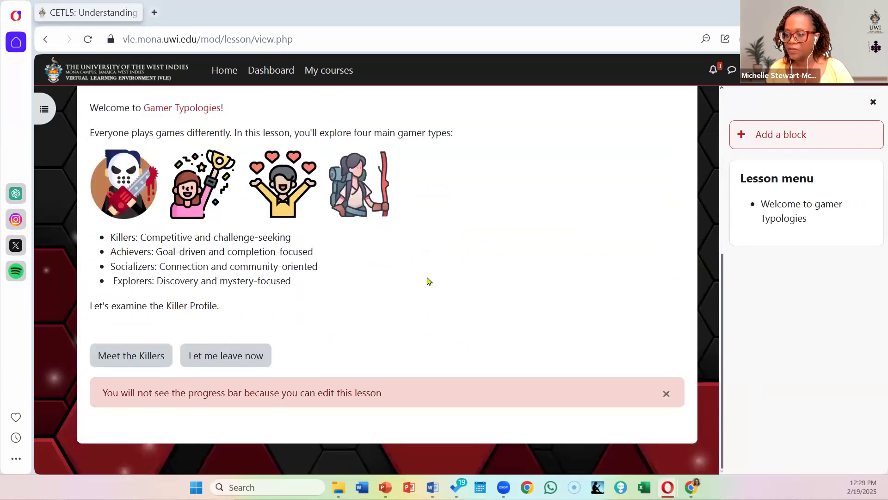
scroll(245, 249, "up", 2)
left_click(111, 126)
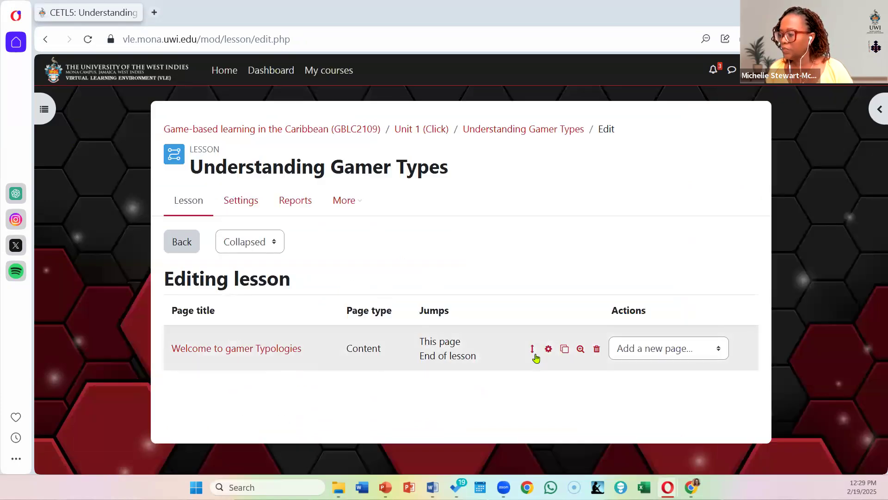
left_click(549, 351)
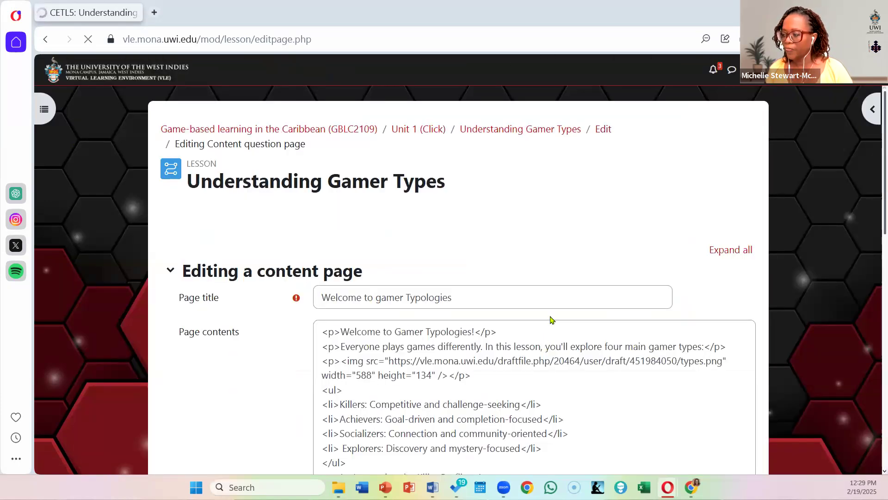
Step: Examine the content sections offered on the welcome page's editing form and return to its page contents
scroll(551, 318, "down", 5)
scroll(551, 319, "down", 5)
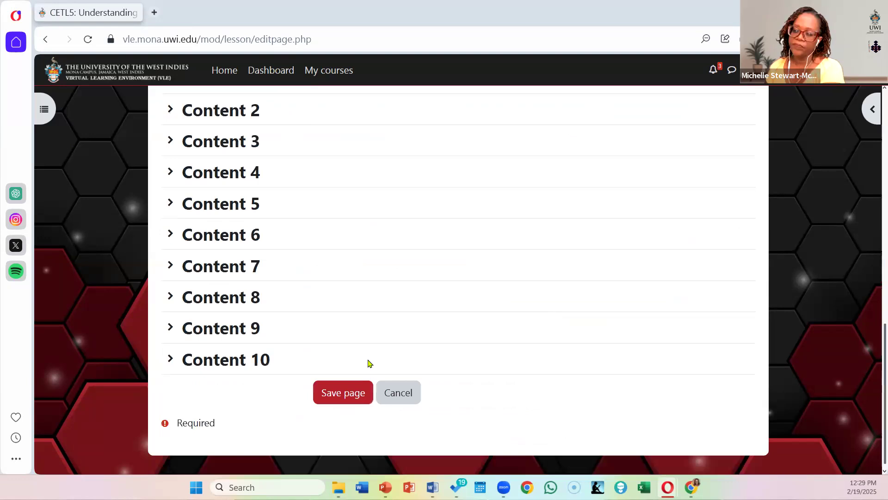
scroll(369, 363, "up", 1)
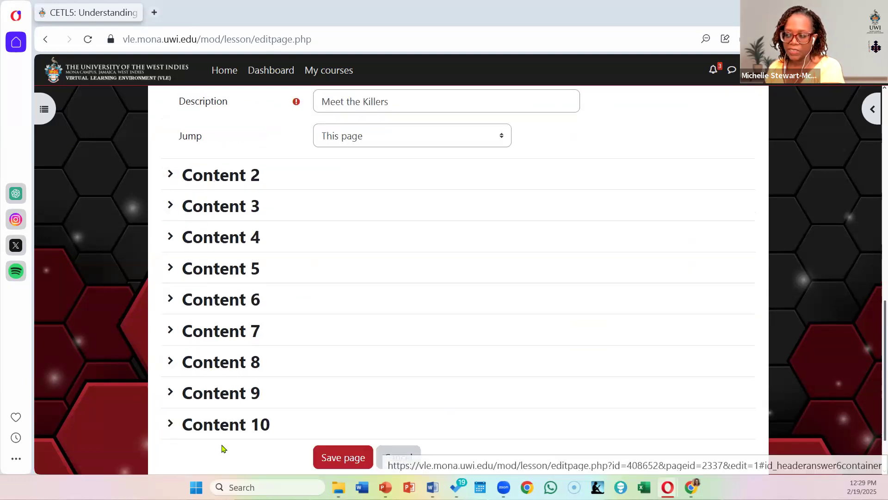
scroll(559, 317, "up", 2)
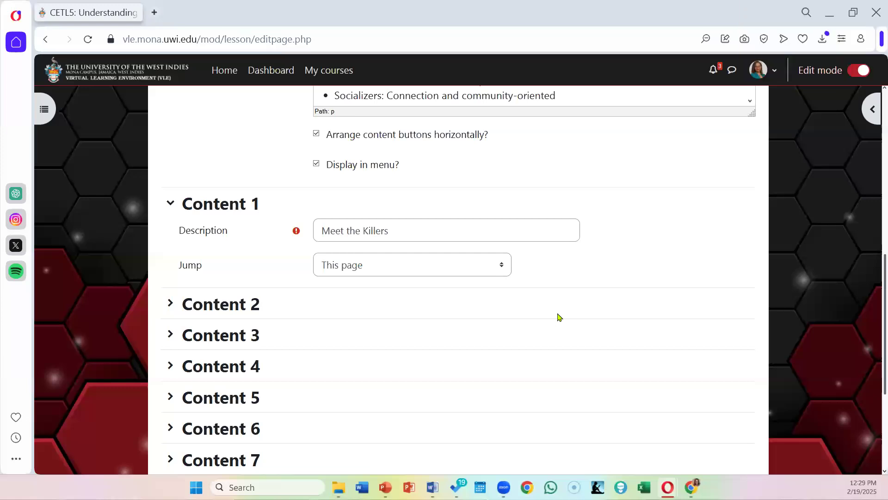
scroll(557, 323, "up", 3)
scroll(558, 323, "up", 3)
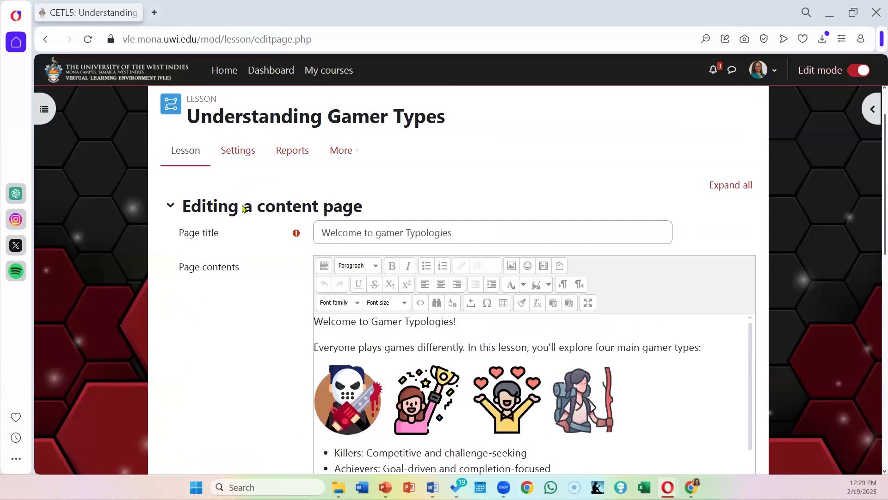
Step: Leave the welcome page's editing form for the lesson's settings and reveal the full set of Appearance options
left_click(240, 151)
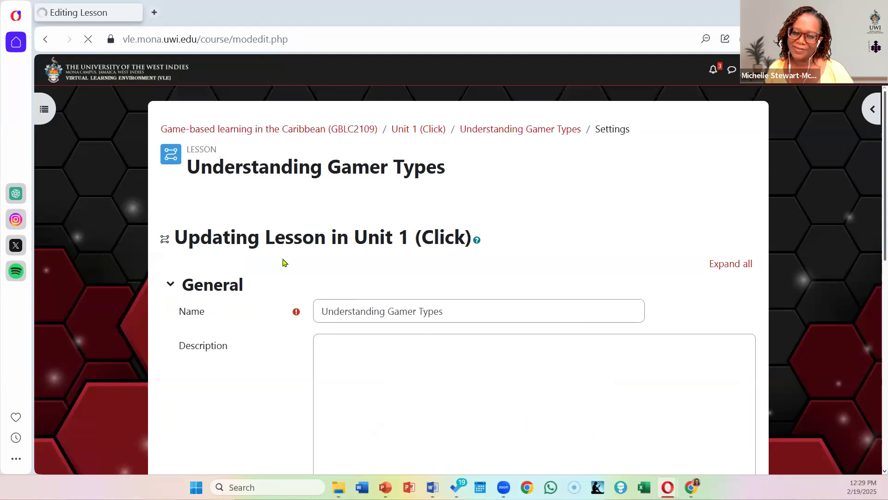
scroll(298, 314, "down", 4)
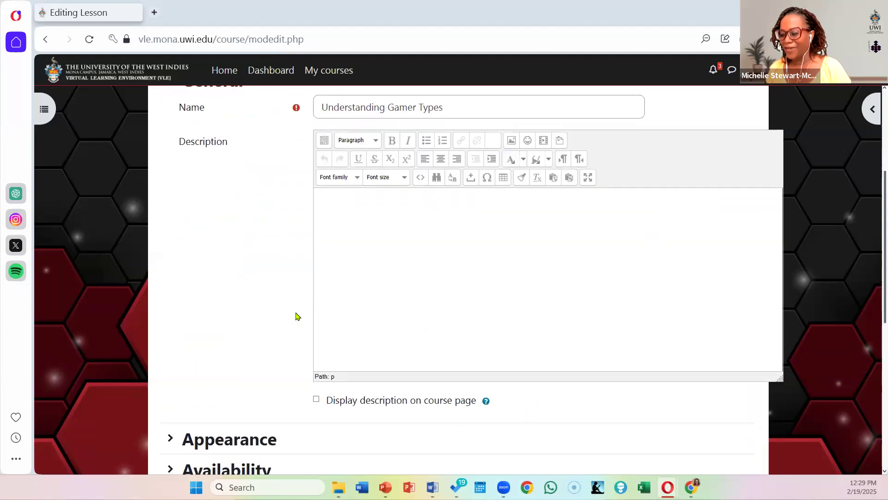
scroll(297, 316, "down", 4)
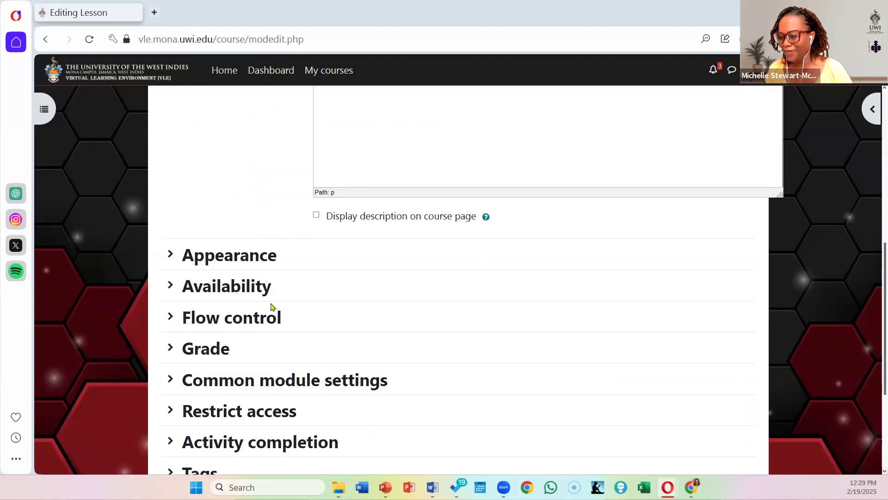
left_click(170, 256)
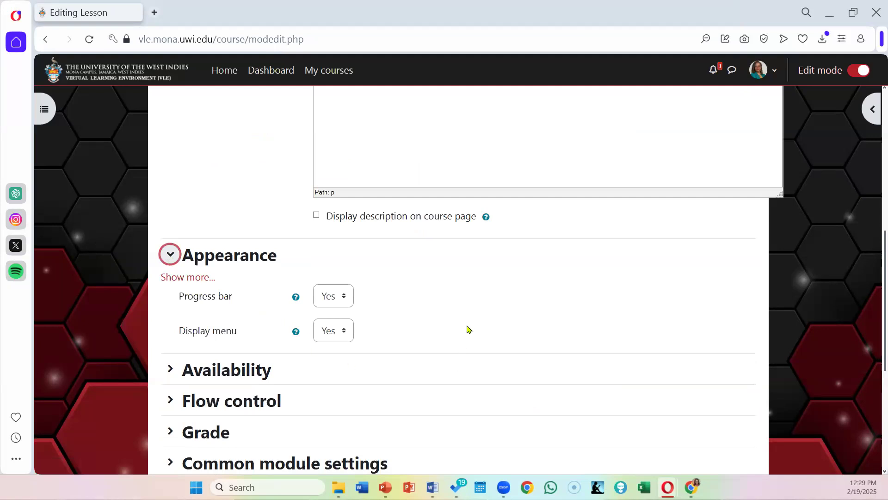
scroll(468, 328, "down", 5)
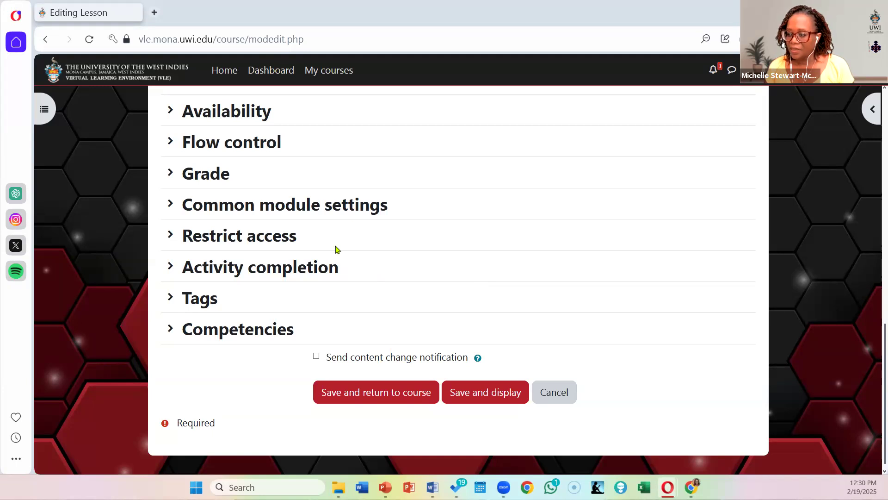
scroll(336, 249, "up", 4)
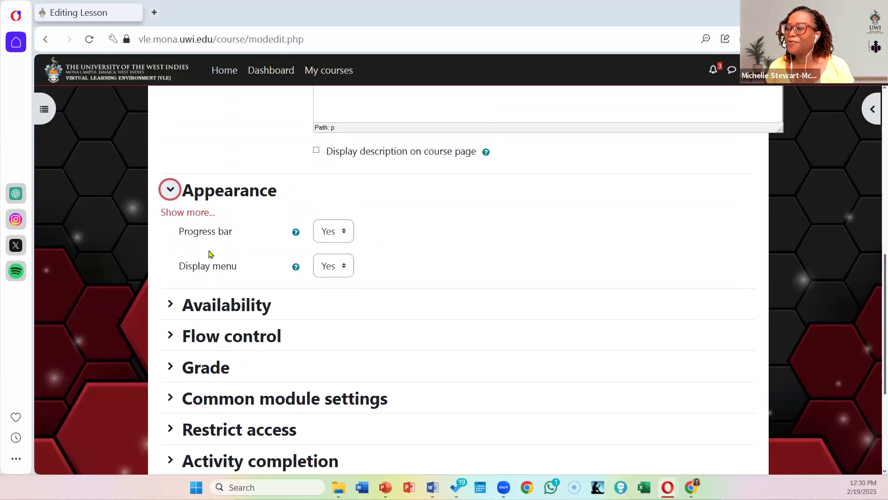
left_click(185, 212)
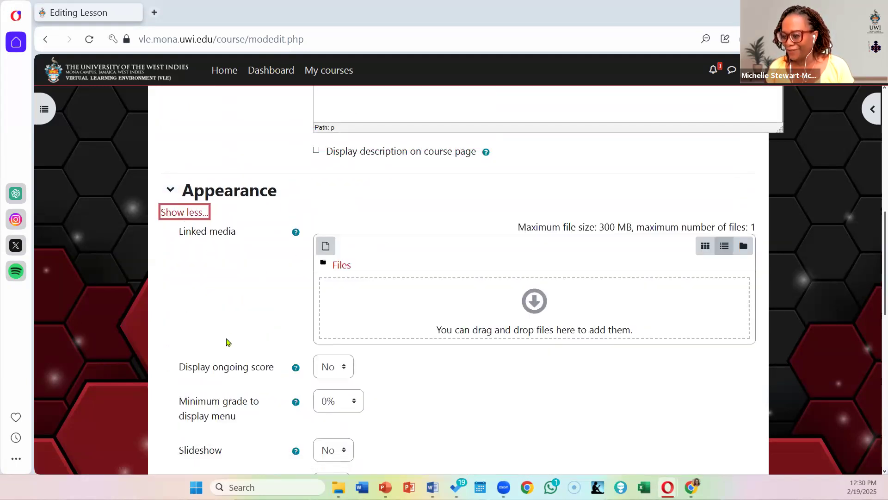
Step: Set the lesson's maximum number of answers to 4, then save and display the lesson
scroll(246, 310, "down", 3)
scroll(246, 310, "down", 3)
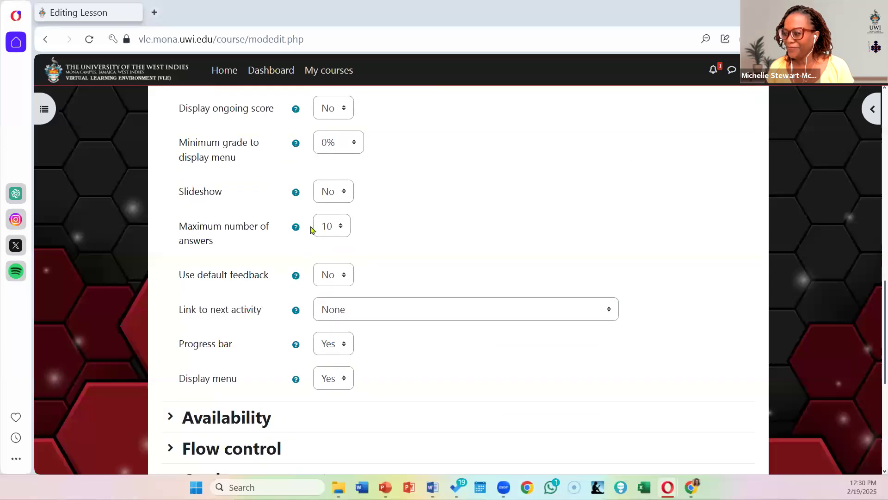
left_click(331, 233)
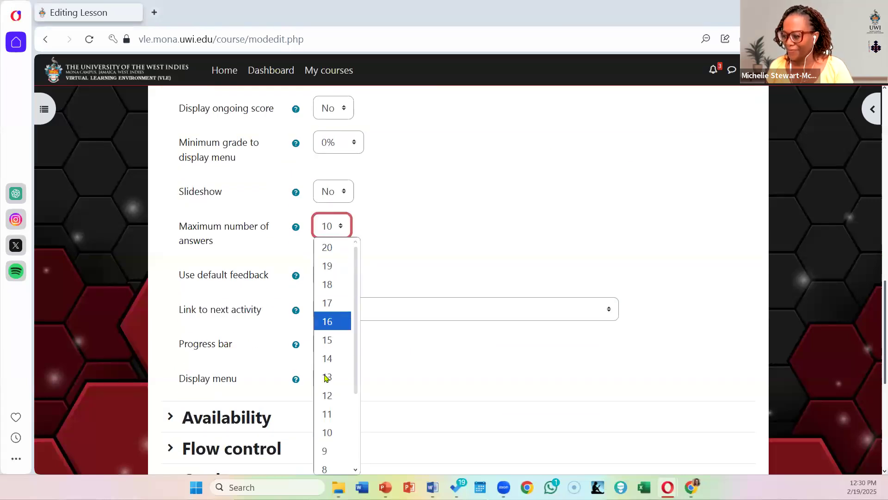
scroll(326, 408, "down", 1)
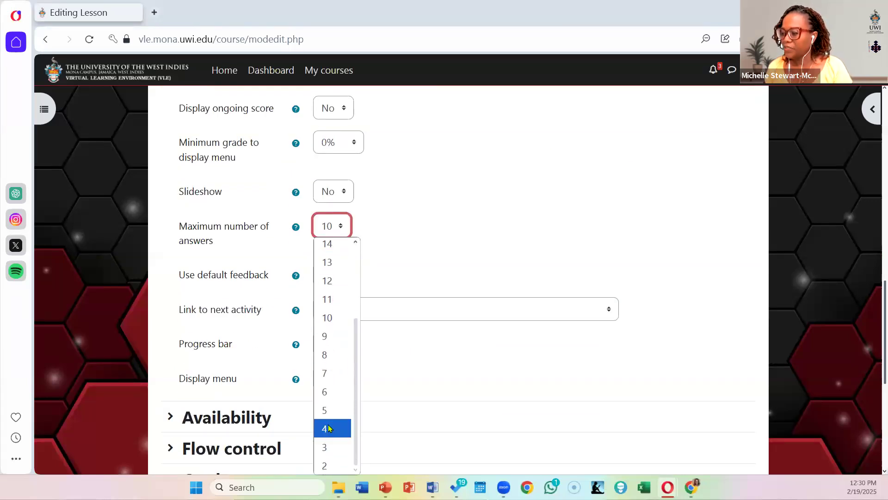
left_click(329, 428)
scroll(367, 375, "down", 5)
left_click(490, 380)
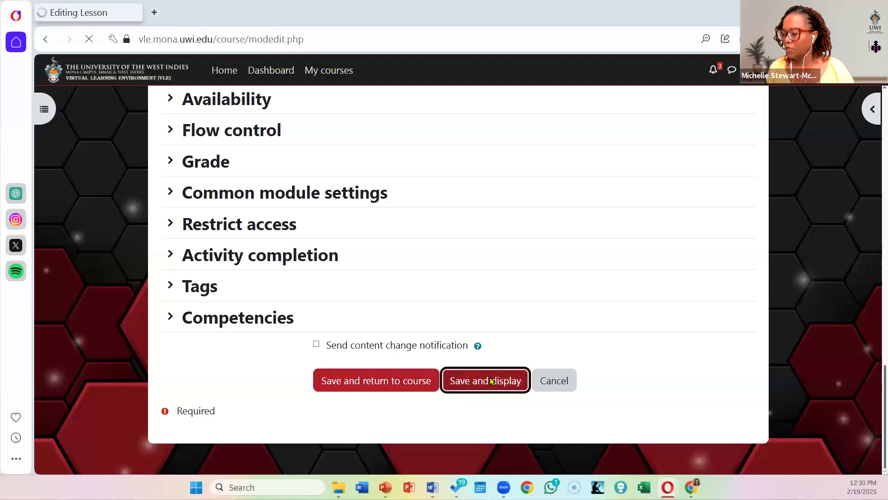
Step: Check the welcome page preview down to its navigation choices and open the lesson's page list for editing
scroll(405, 321, "down", 4)
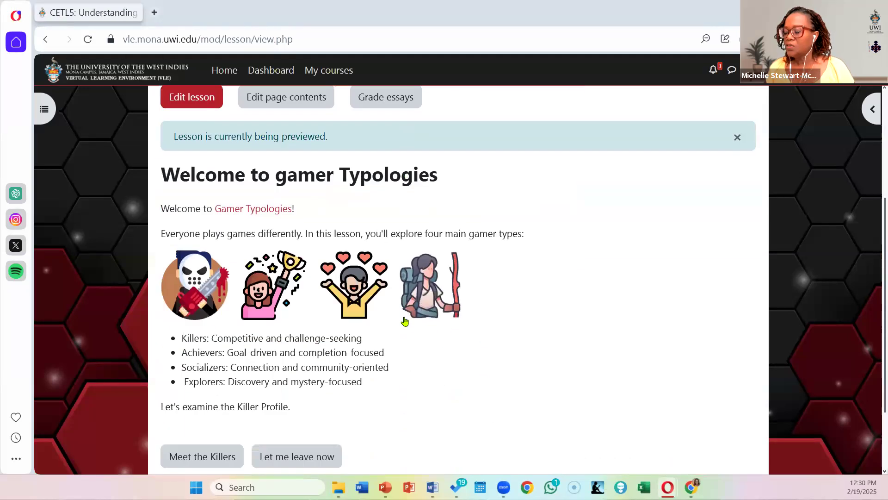
scroll(193, 235, "up", 3)
left_click(190, 232)
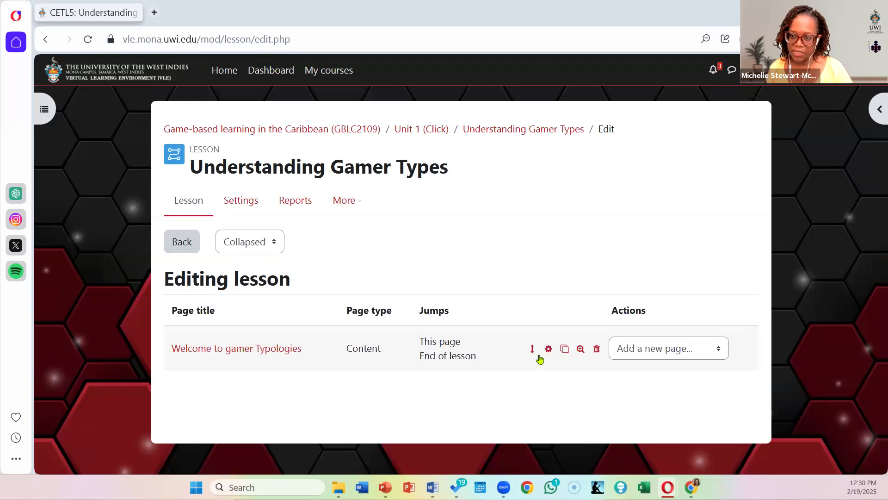
Step: Examine the welcome page's contents and jumps in the expanded page list, then return the list to the collapsed view
left_click(256, 242)
left_click(248, 282)
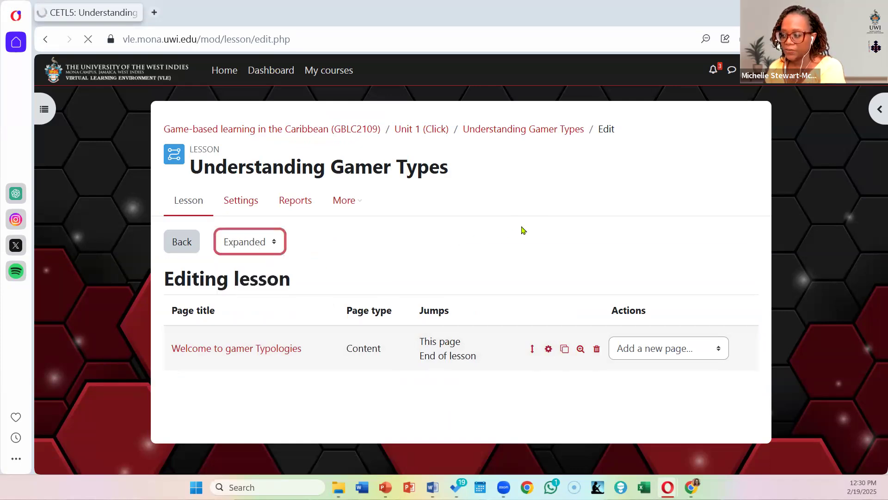
scroll(521, 230, "down", 10)
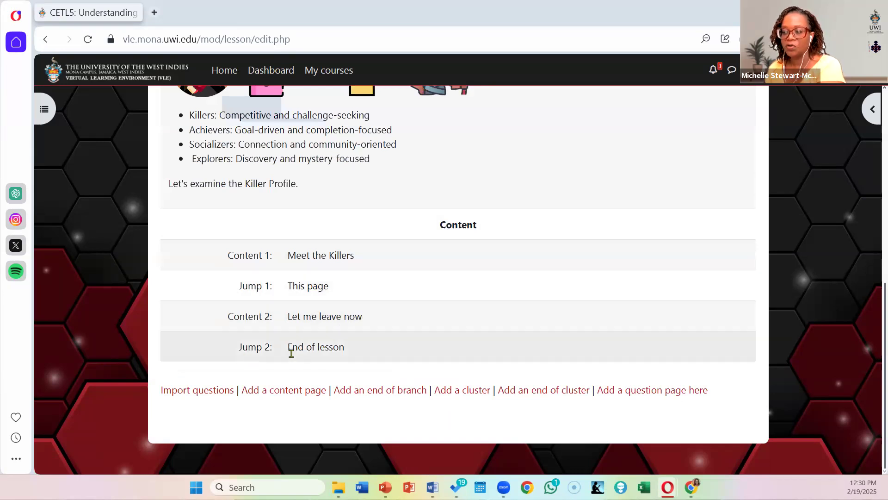
scroll(433, 342, "up", 3)
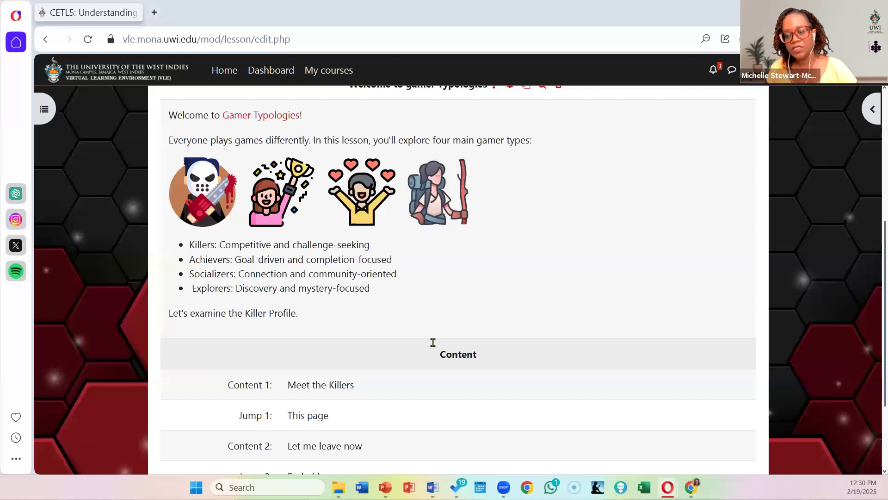
scroll(431, 346, "up", 3)
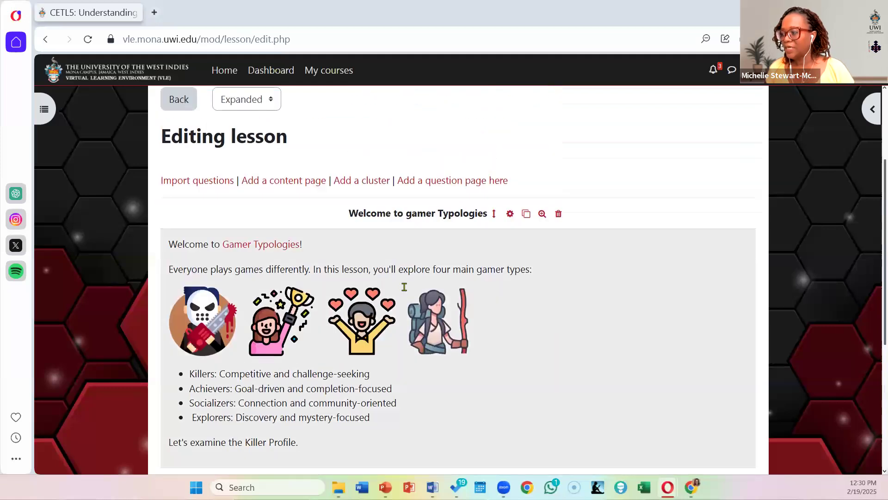
scroll(248, 184, "up", 2)
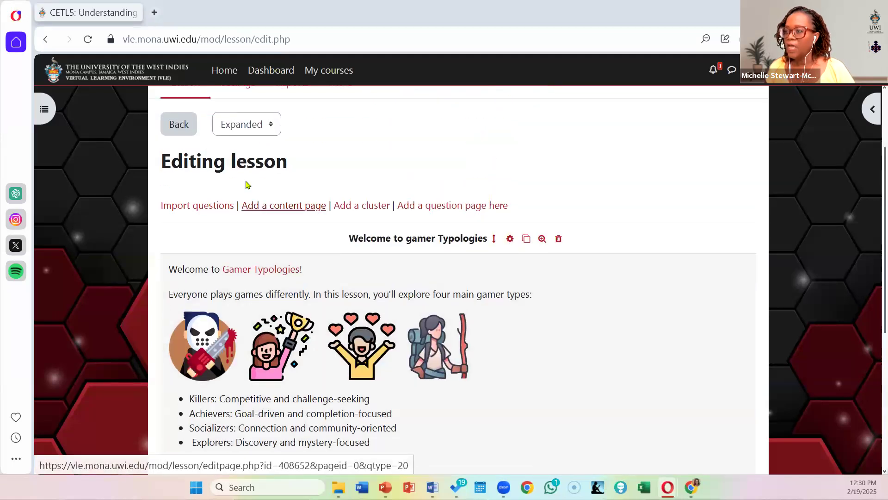
left_click(249, 170)
left_click(251, 185)
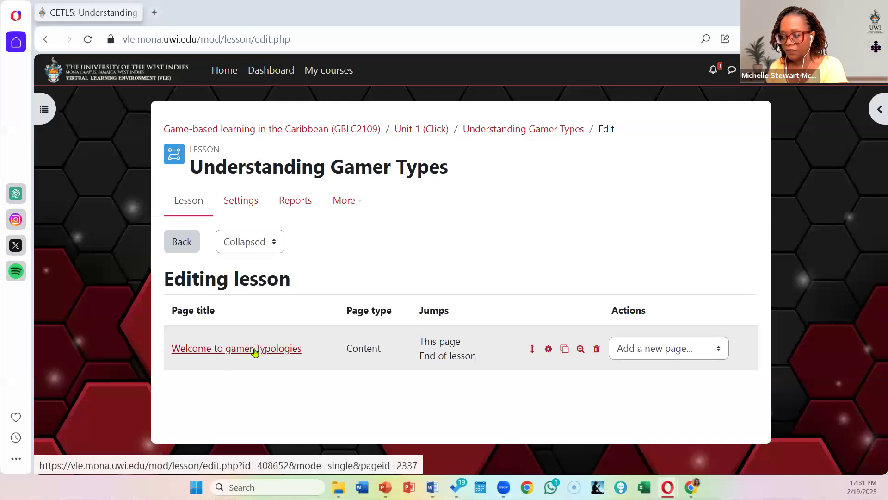
Step: Add a new content page after the welcome page and title it "Meet the Killers"
left_click(659, 351)
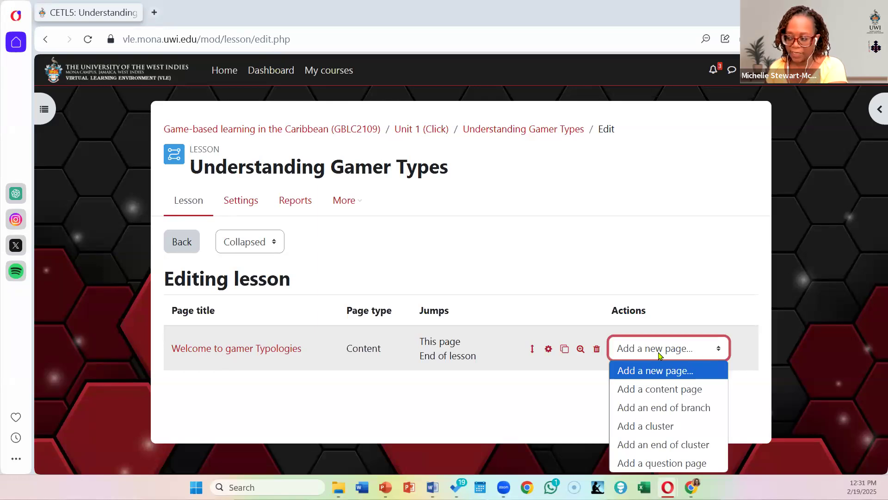
left_click(453, 408)
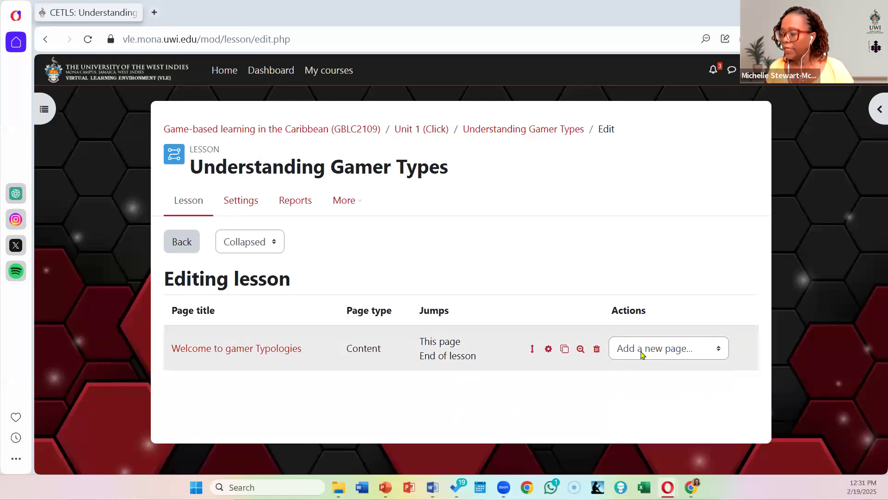
left_click(675, 355)
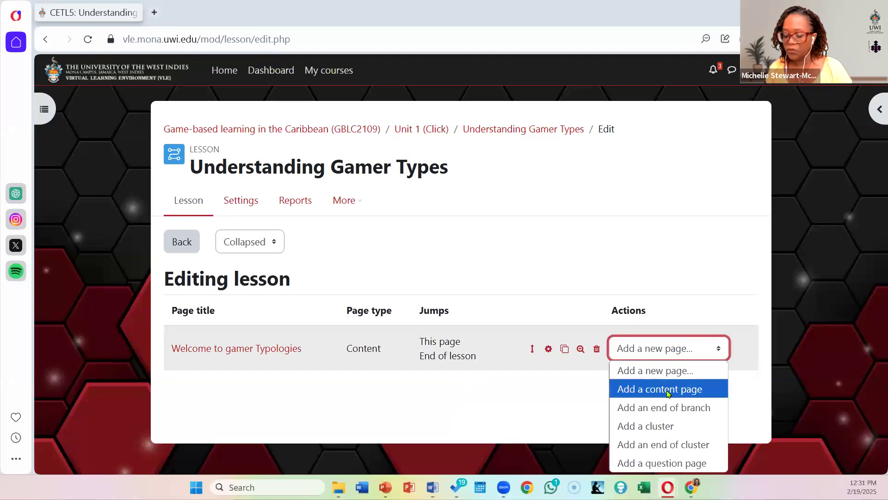
left_click(669, 391)
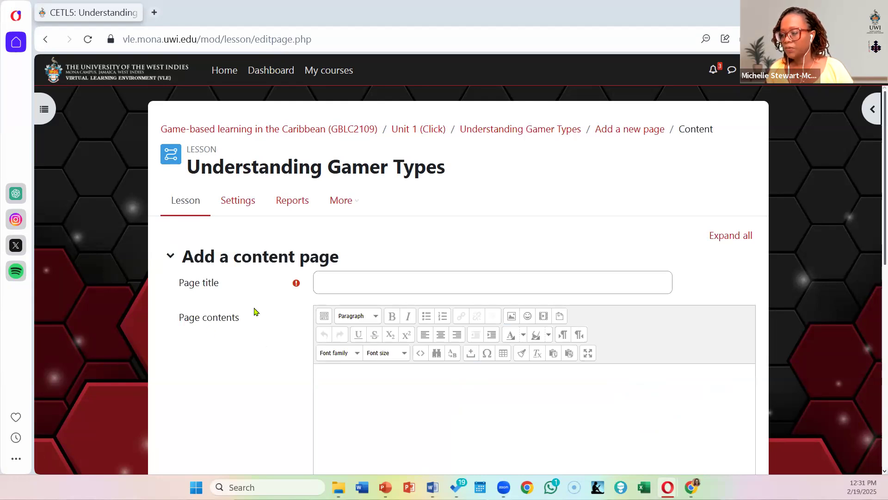
left_click(332, 280)
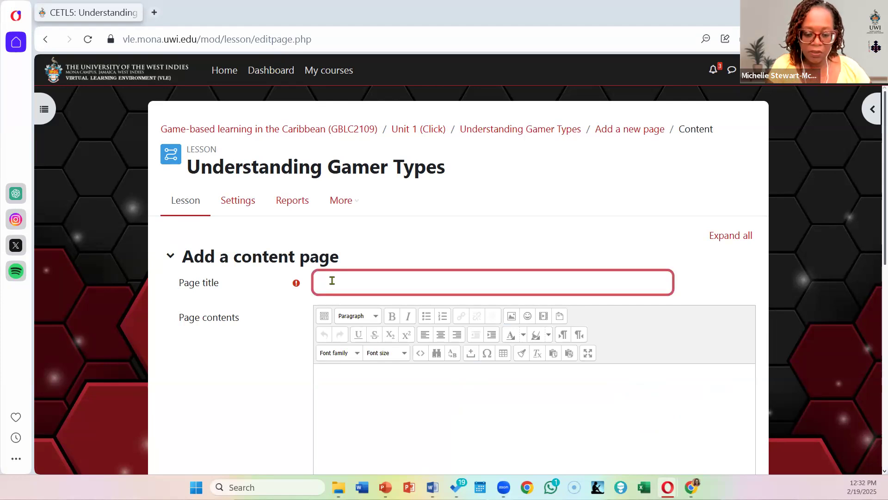
type("Meet")
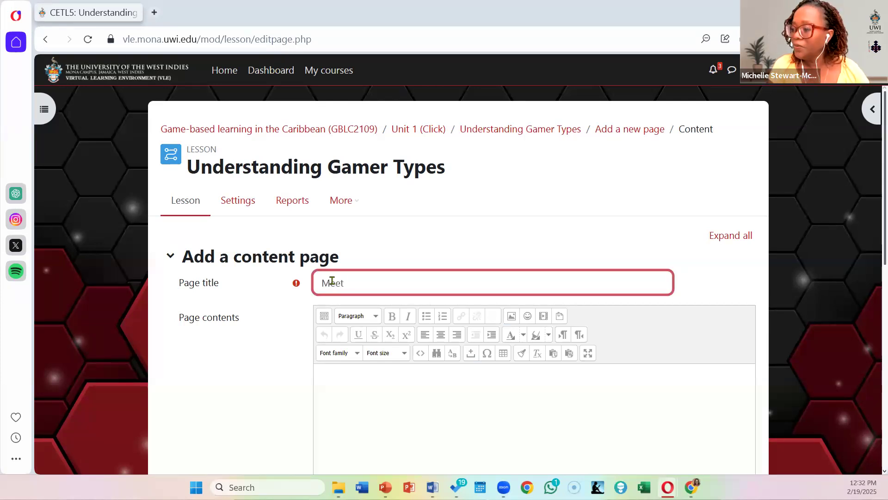
type(" the Killers")
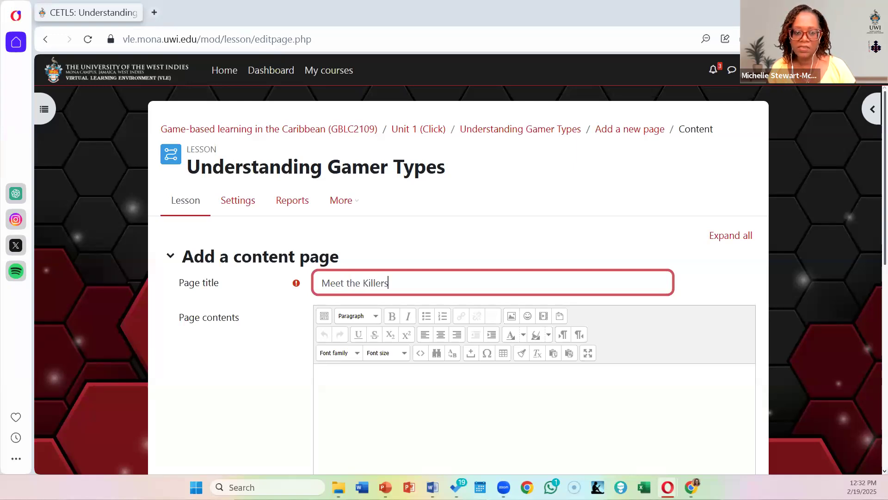
key("Tab")
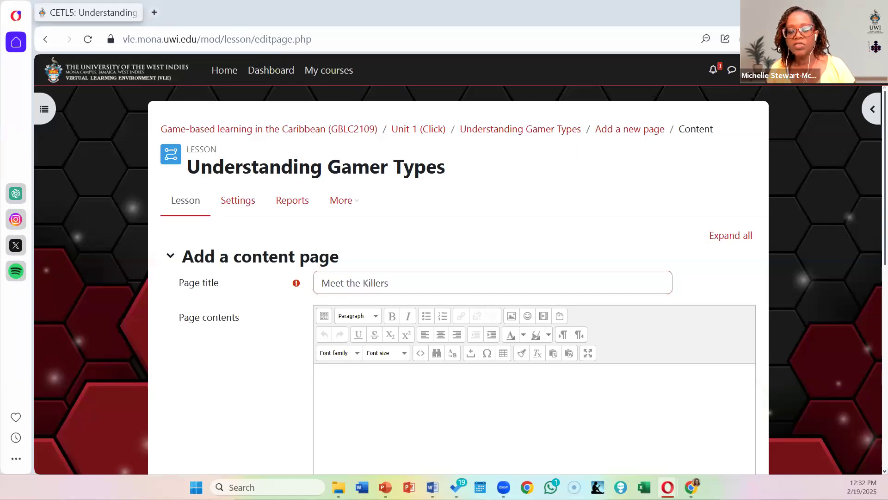
Step: Start inserting an image into the page contents, choosing serial-killer.png from the recent files
scroll(318, 314, "down", 3)
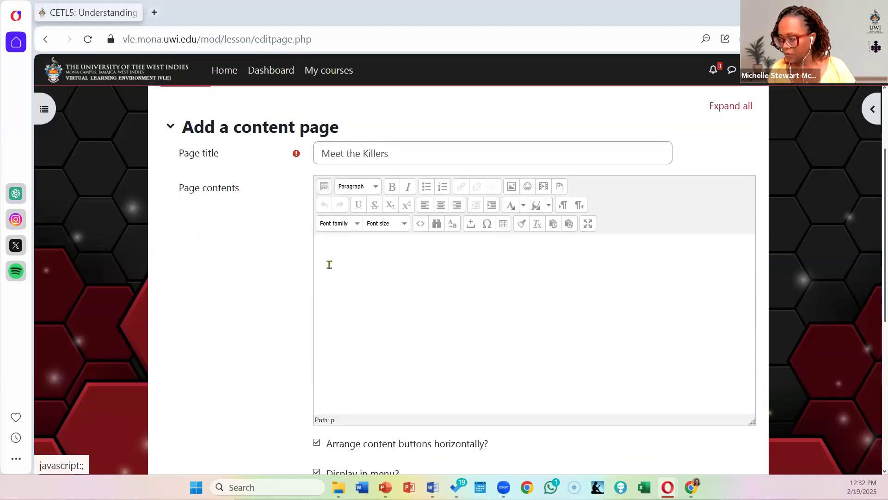
left_click(512, 186)
left_click(478, 214)
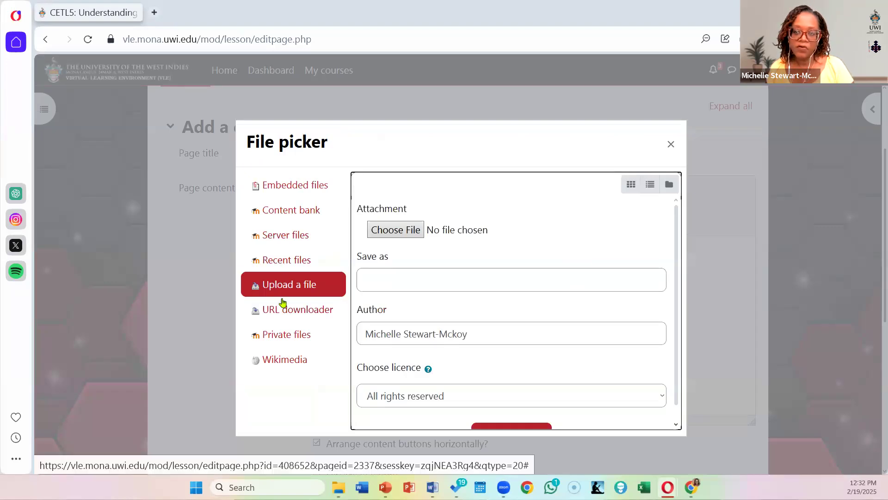
left_click(289, 260)
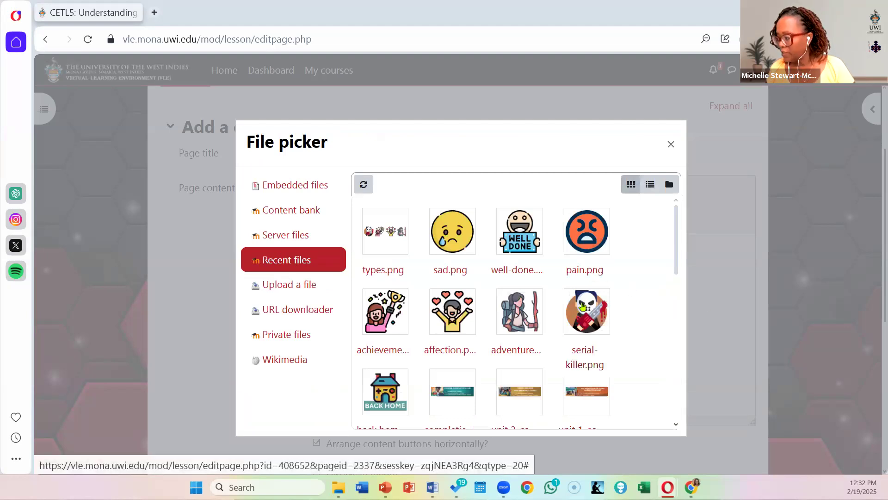
left_click(590, 316)
left_click(386, 322)
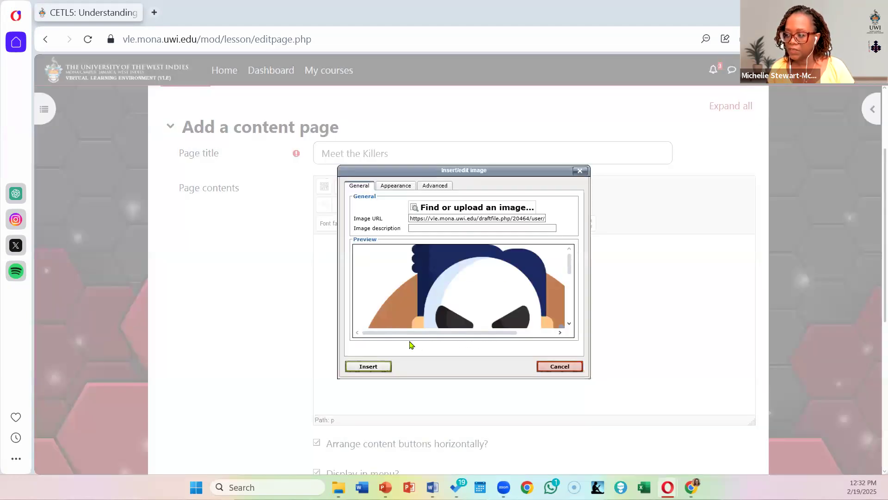
Step: Set the killer image's width to 250 px with constrained proportions and insert it without an image description
left_click(400, 189)
left_click_drag(421, 223, 379, 211)
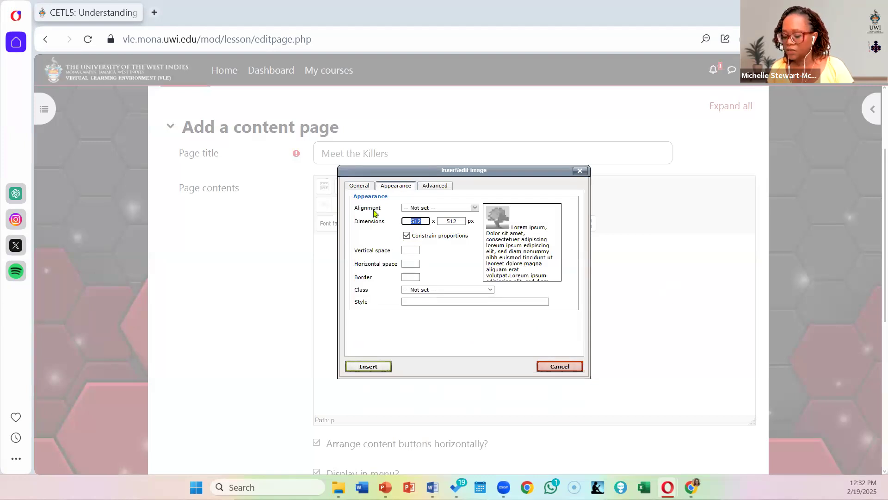
type("250")
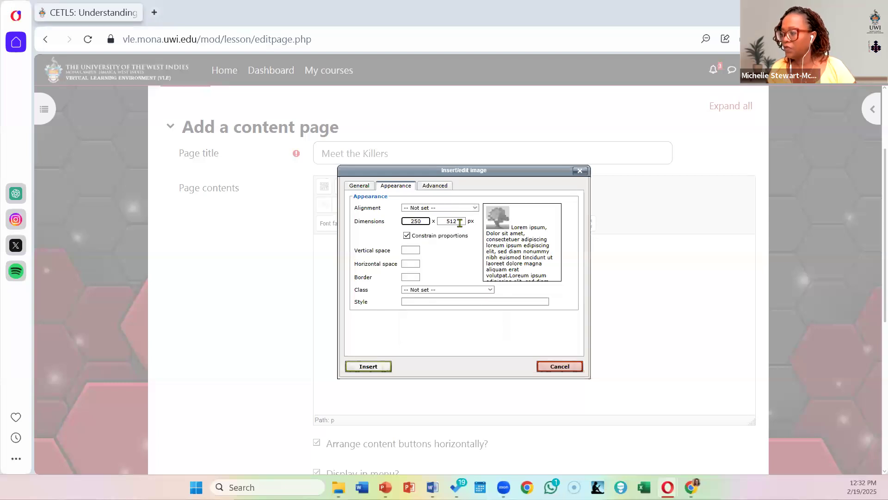
left_click(381, 367)
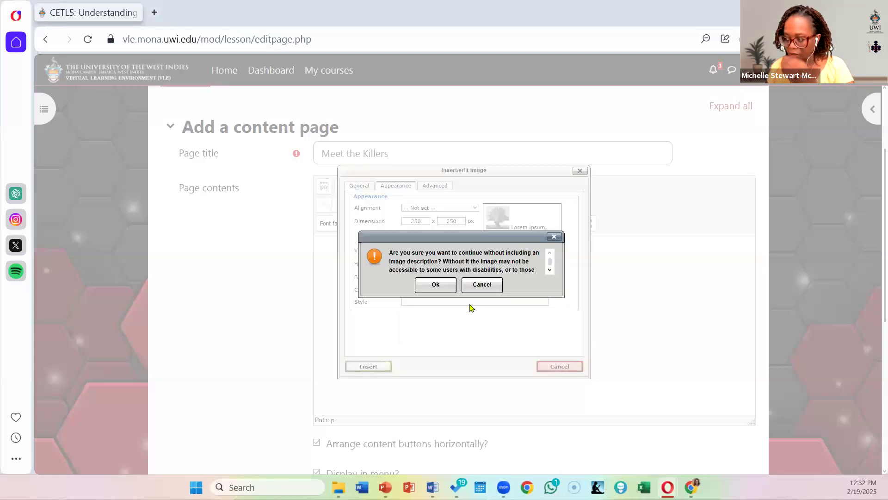
left_click(440, 284)
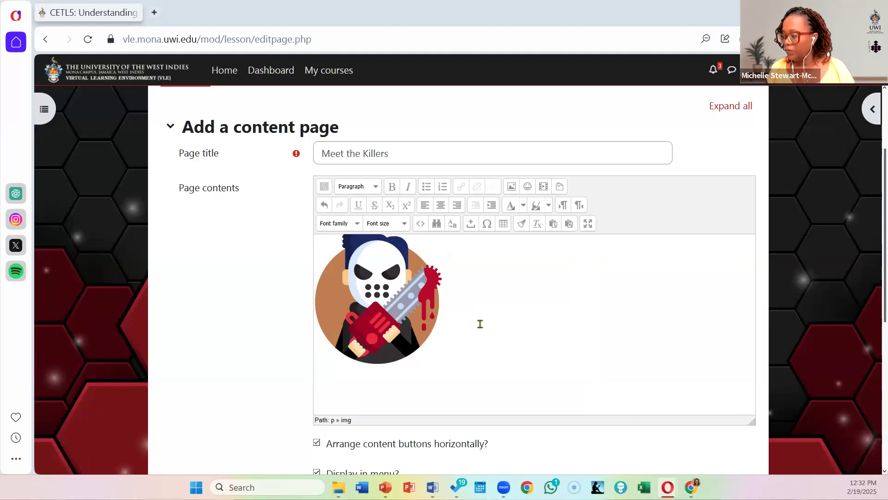
Step: Centre the killer image in the page contents and start a new line below it
left_click(350, 321)
left_click(440, 206)
left_click(662, 327)
key("Return")
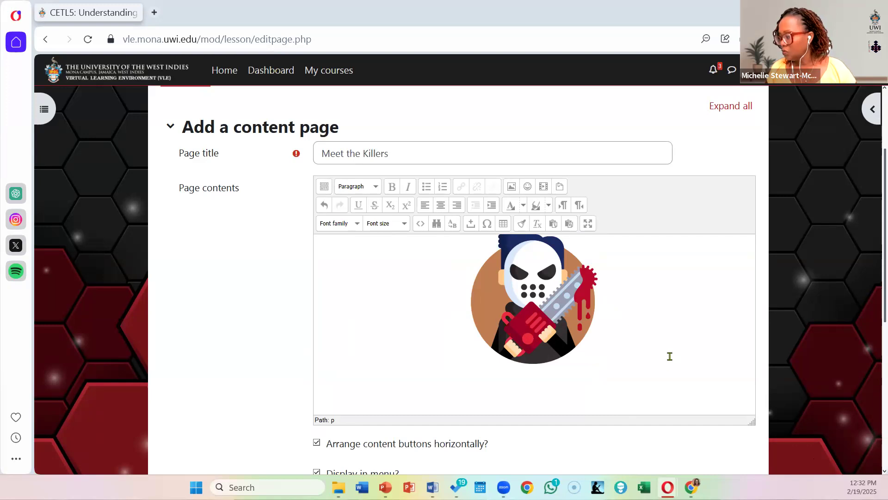
Step: Paste the copied Killers description below the image and delete the Killer%20vid.mp4 link it contains
left_click(632, 312)
key("Return")
key("ctrl+v")
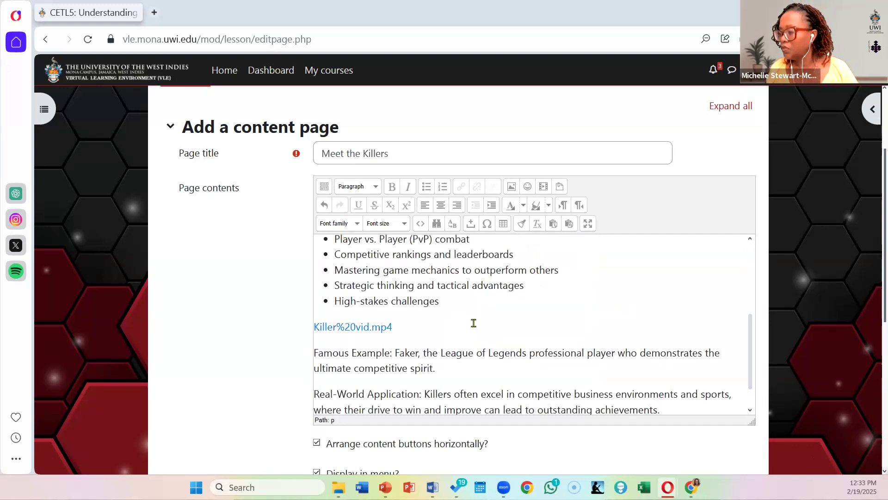
scroll(475, 337, "up", 5)
scroll(475, 337, "down", 6)
left_click_drag(393, 354, 234, 361)
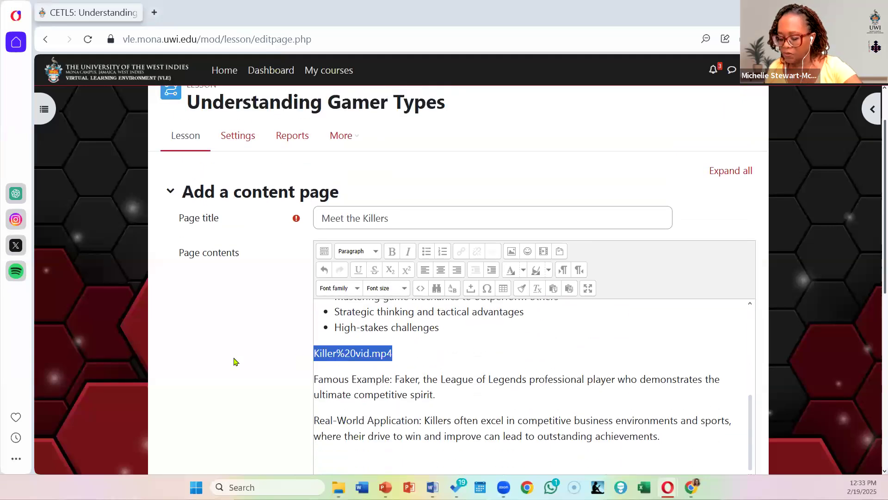
key("Delete")
Step: Make the "Famous Example" and "Real-World Application" labels bold in the page contents
scroll(525, 337, "up", 4)
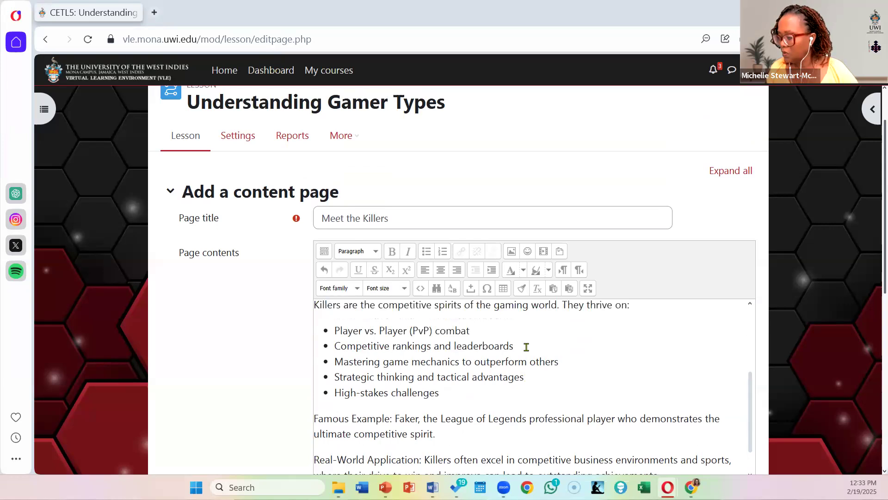
scroll(768, 231, "down", 3)
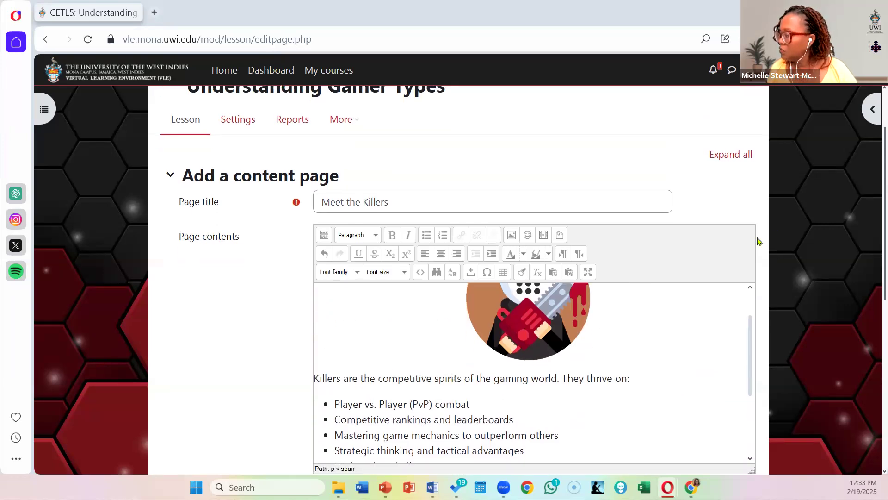
scroll(382, 267, "down", 2)
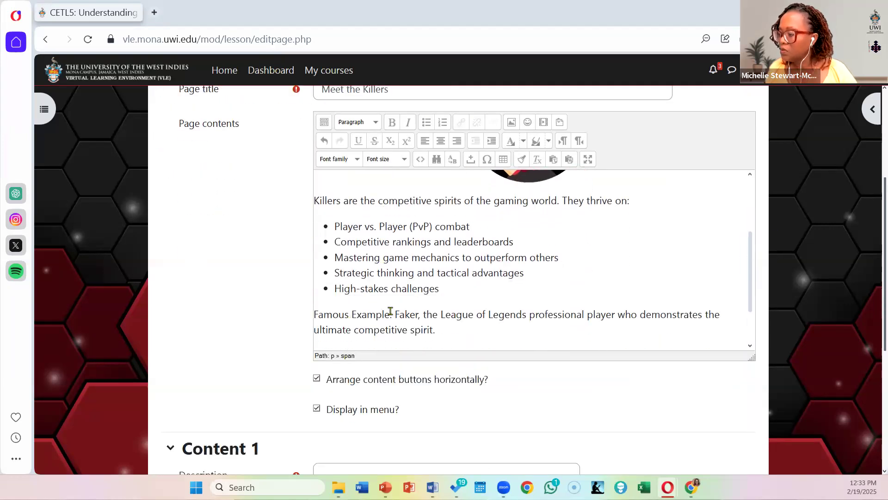
left_click_drag(391, 314, 312, 314)
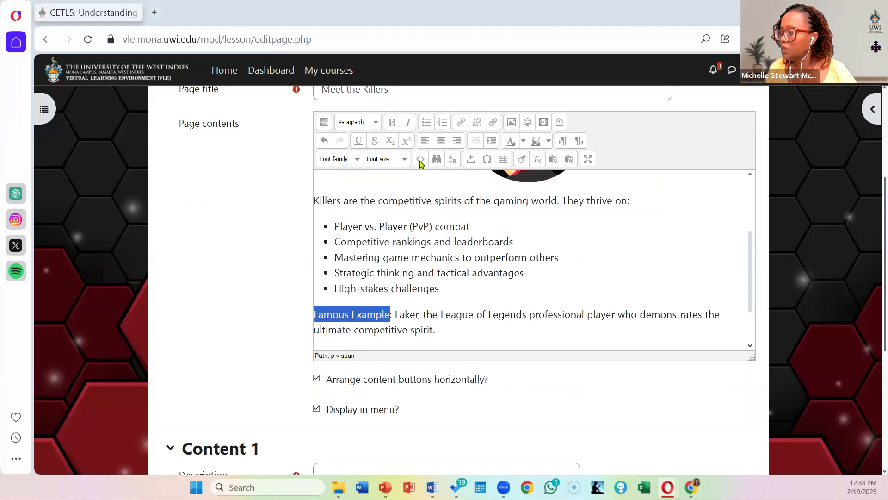
left_click(391, 122)
scroll(378, 305, "down", 2)
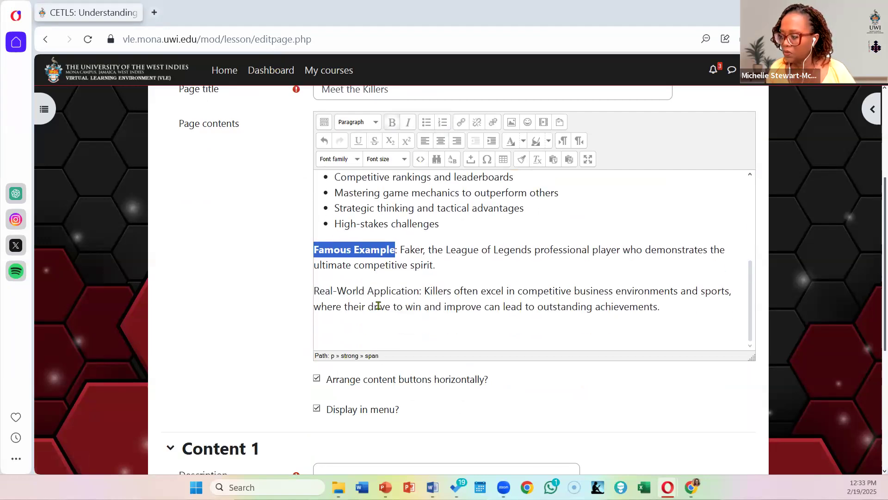
left_click_drag(418, 292, 288, 284)
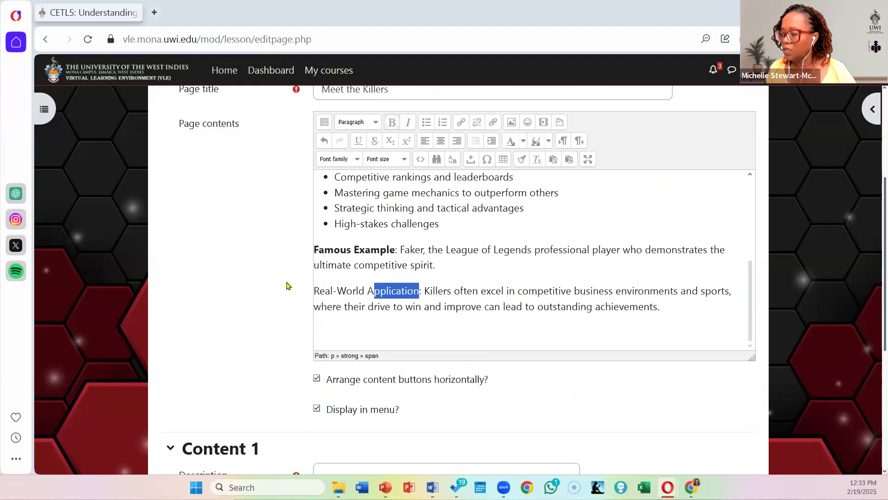
left_click(391, 124)
left_click(487, 293)
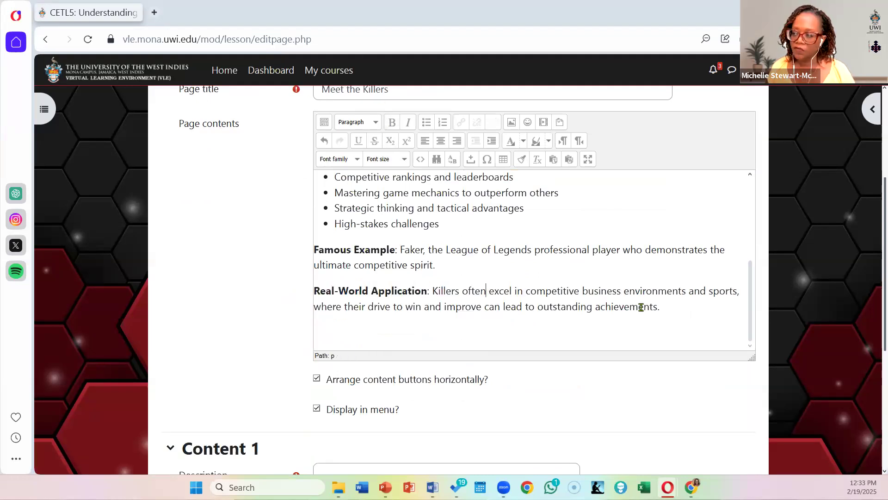
Step: Add an empty line between the "High-stakes challenges" bullet and the Famous Example paragraph
scroll(546, 281, "up", 1)
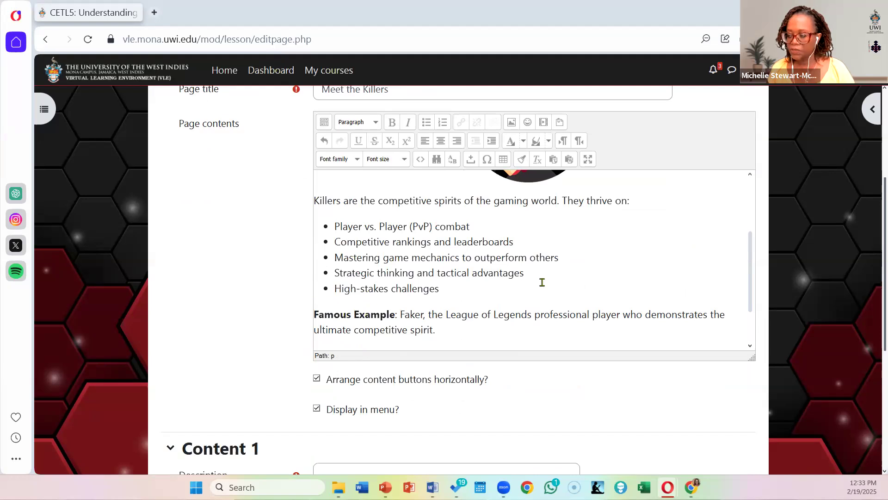
left_click(436, 289)
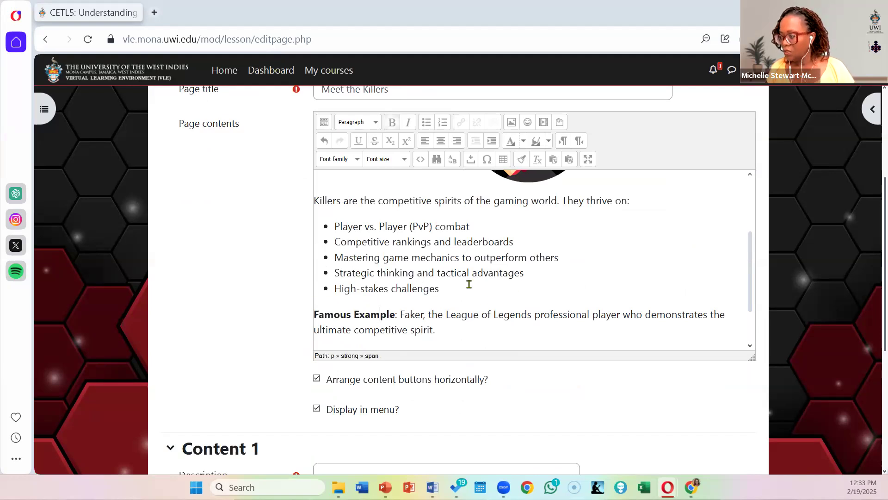
key("Return")
key("Return")
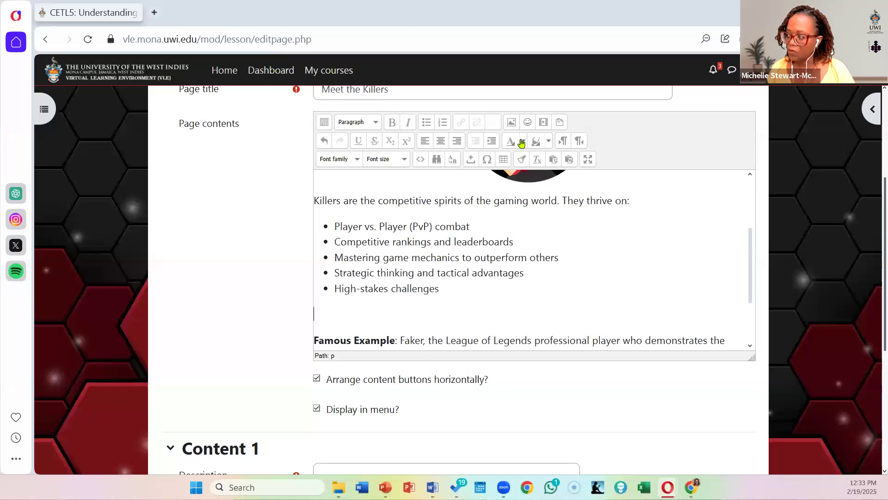
Step: Start inserting Moodle media on the empty line and upload Killer vid.mp4 from the Files for lesson sample folder
left_click(544, 123)
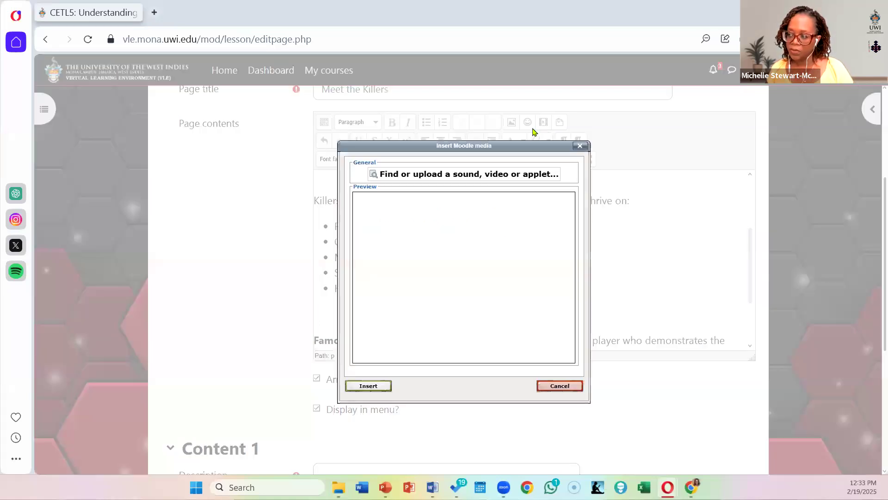
left_click(433, 178)
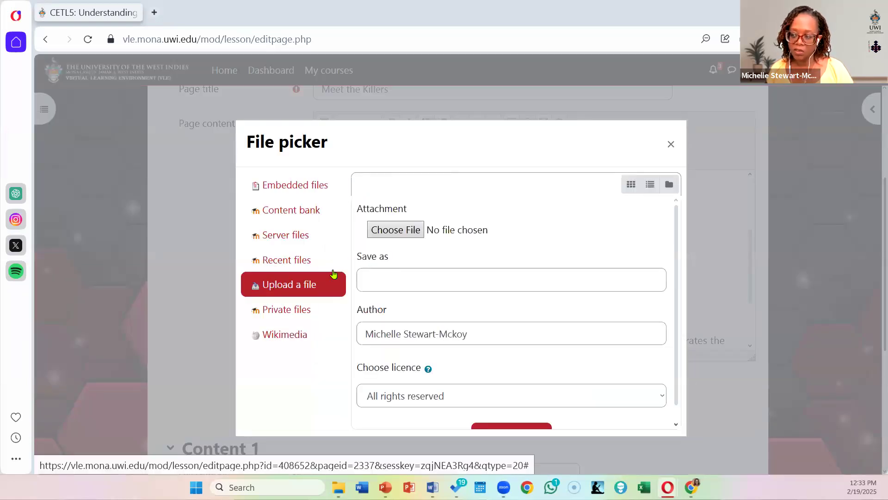
left_click(394, 231)
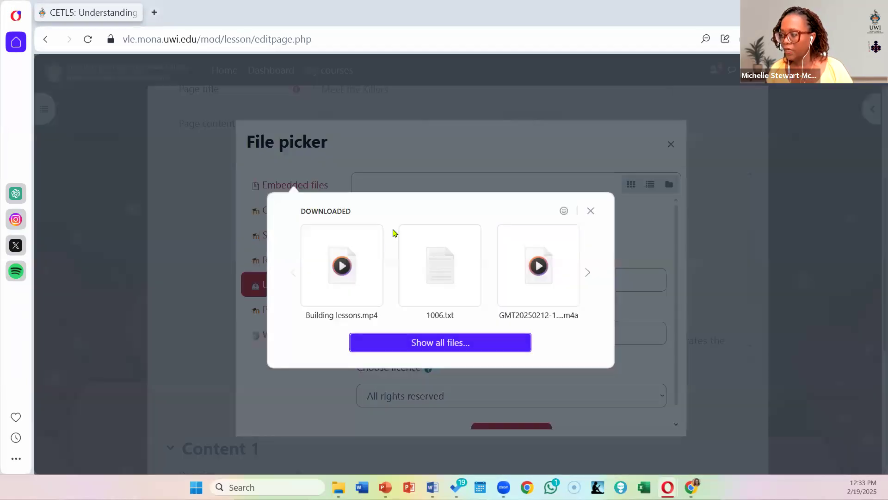
left_click(442, 343)
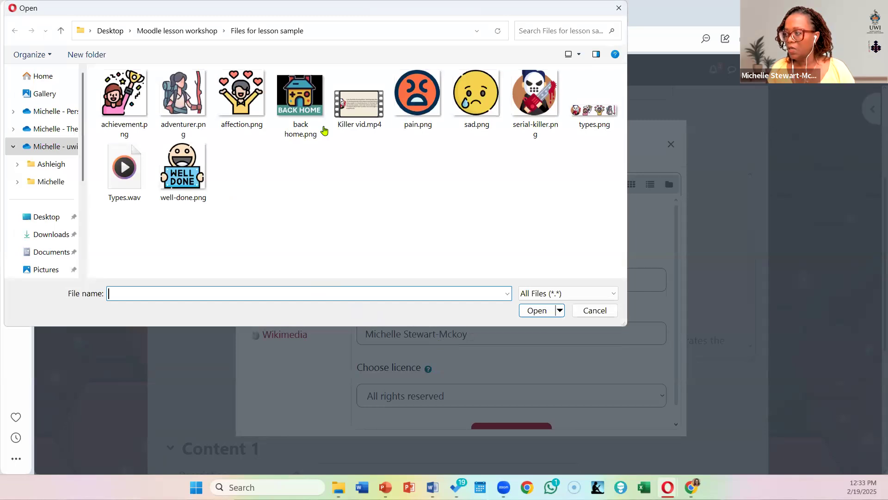
left_click(359, 98)
key("Return")
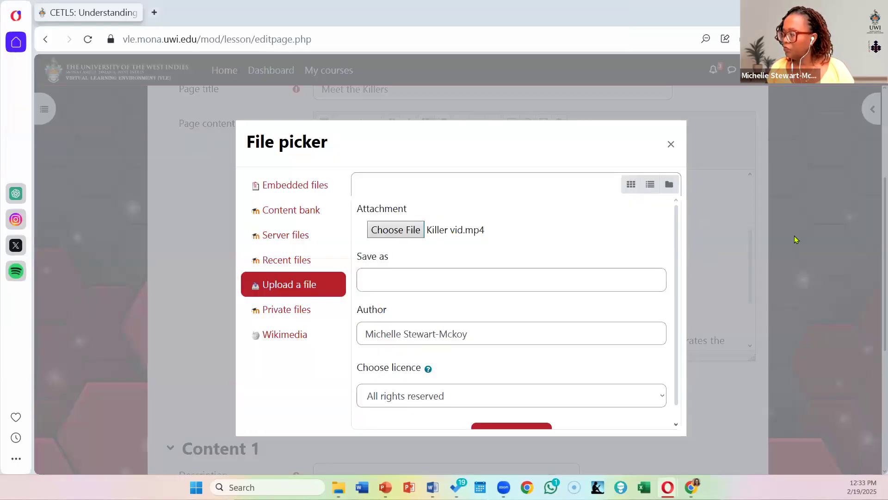
left_click(517, 428)
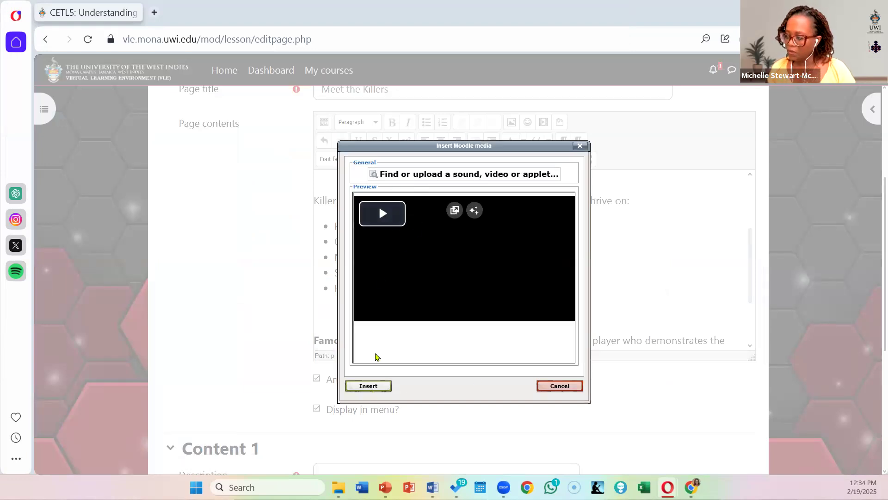
Step: Play the start of the uploaded killer video in the preview, pause it, and insert it into the page contents
left_click(384, 214)
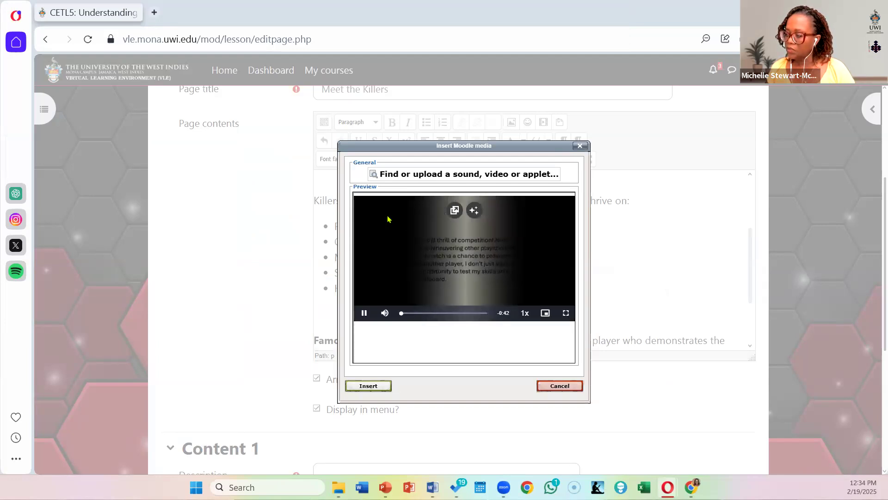
left_click(365, 313)
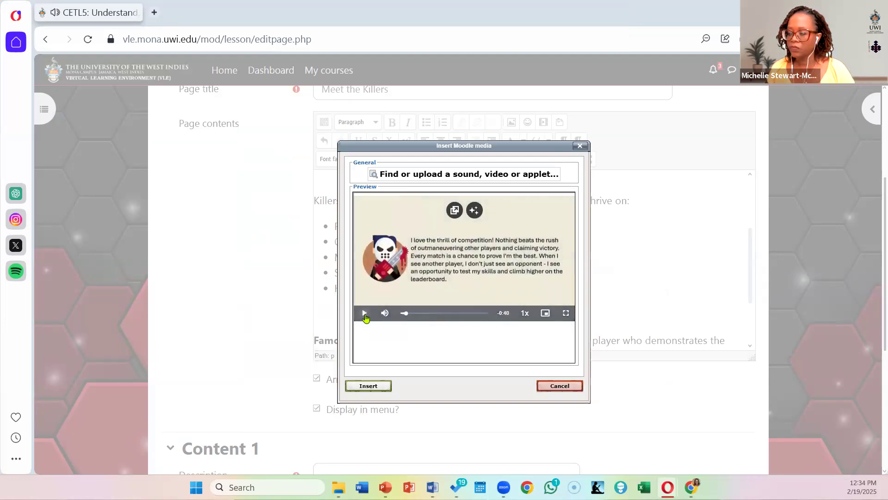
left_click(374, 387)
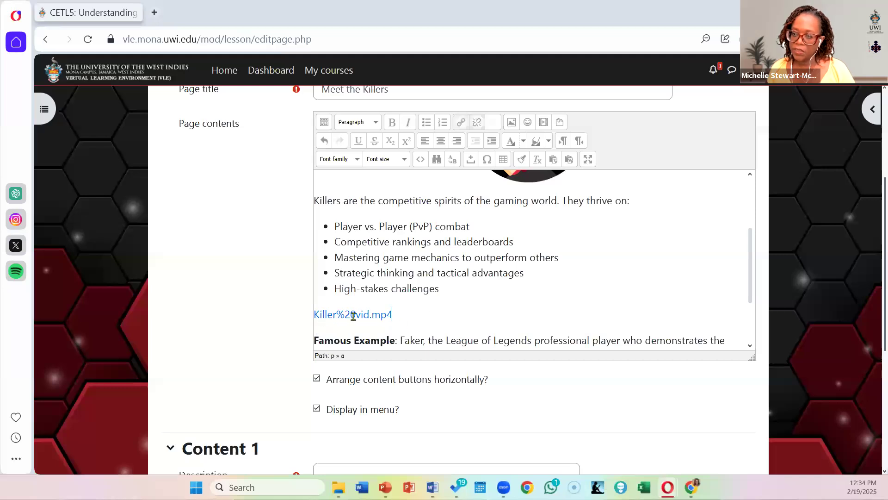
Step: Review the page contents and try to save the page with the Content 1 description left empty
scroll(540, 295, "down", 2)
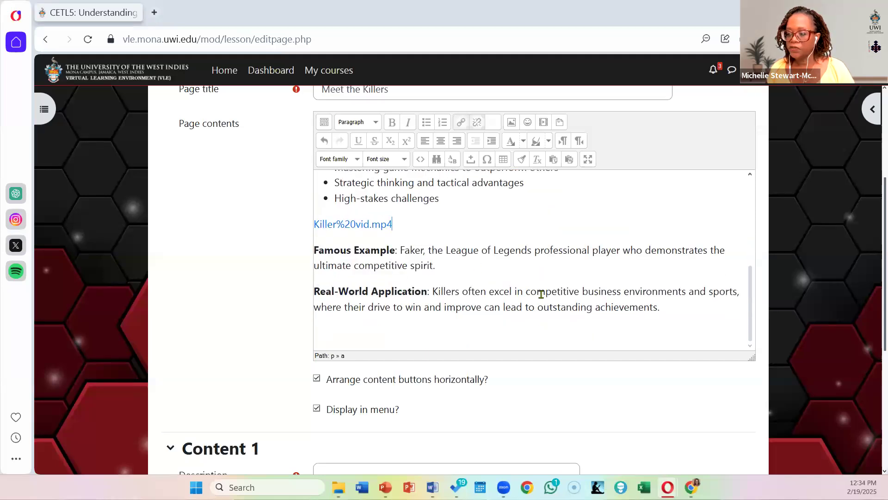
scroll(541, 294, "down", 1)
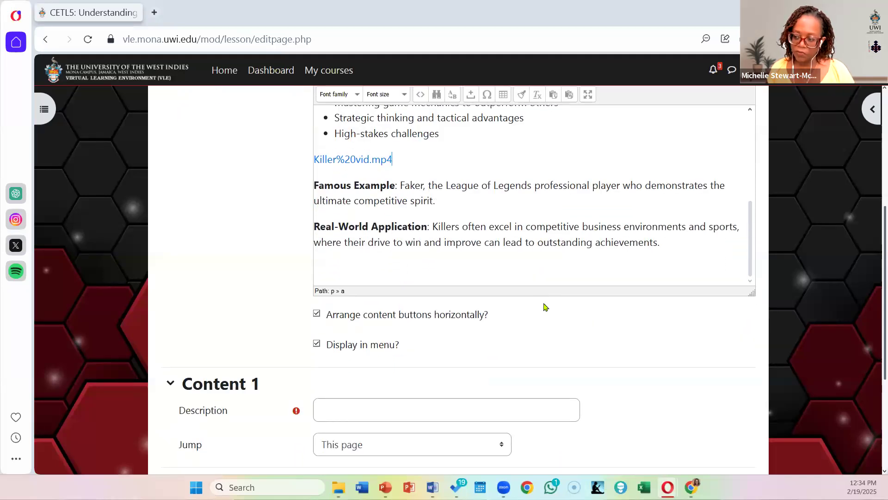
scroll(515, 257, "up", 4)
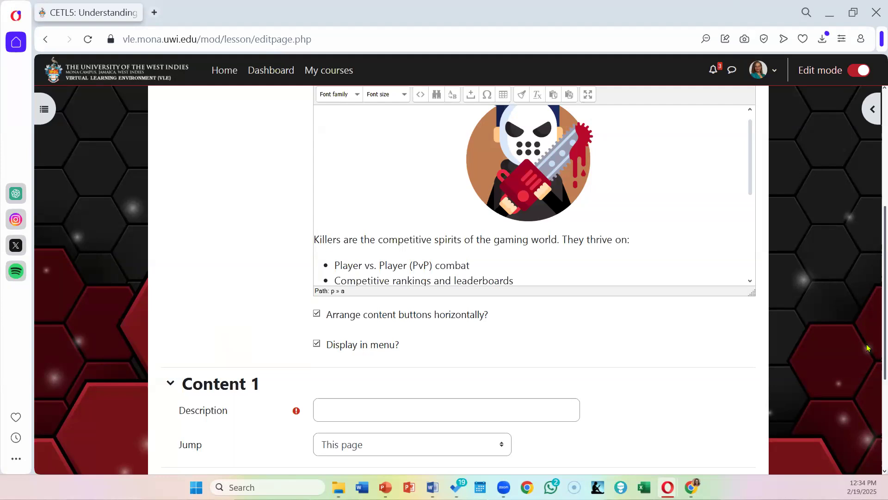
scroll(578, 380, "down", 4)
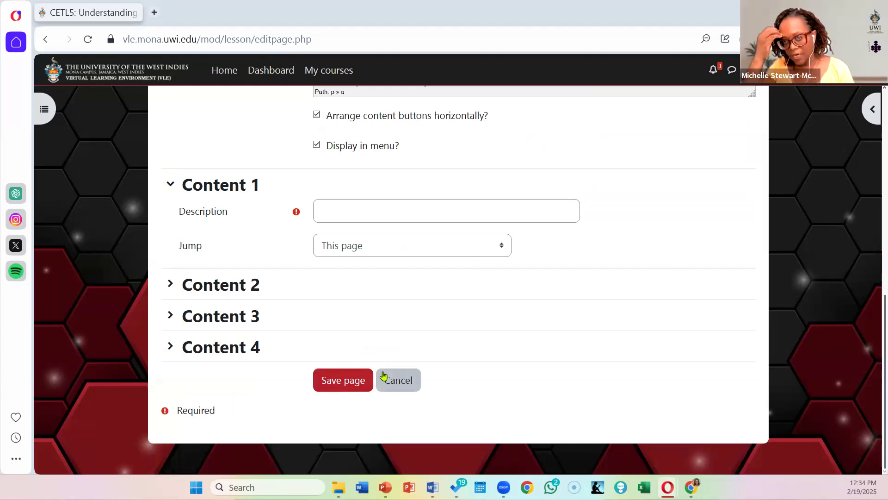
left_click(345, 386)
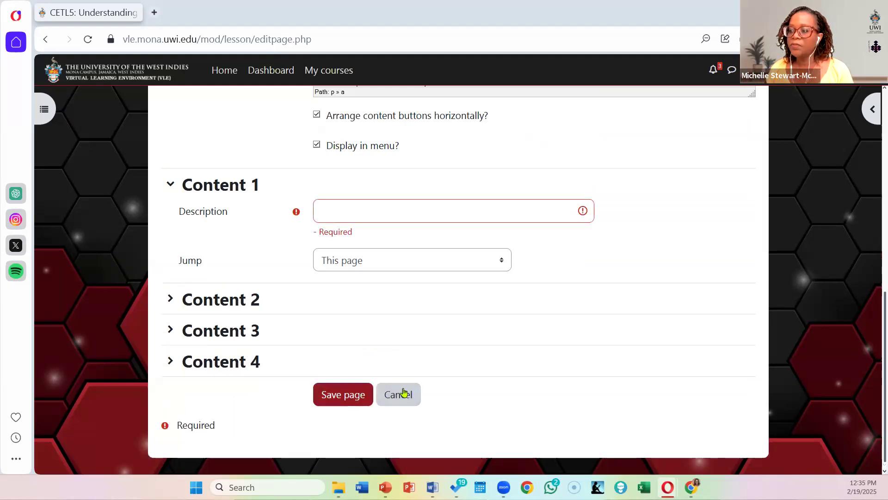
Step: Enter "rfrgr" as the placeholder description for Content 1 and save the Meet the Killers page
scroll(331, 301, "up", 2)
left_click(347, 275)
type("rfgr")
left_click(341, 466)
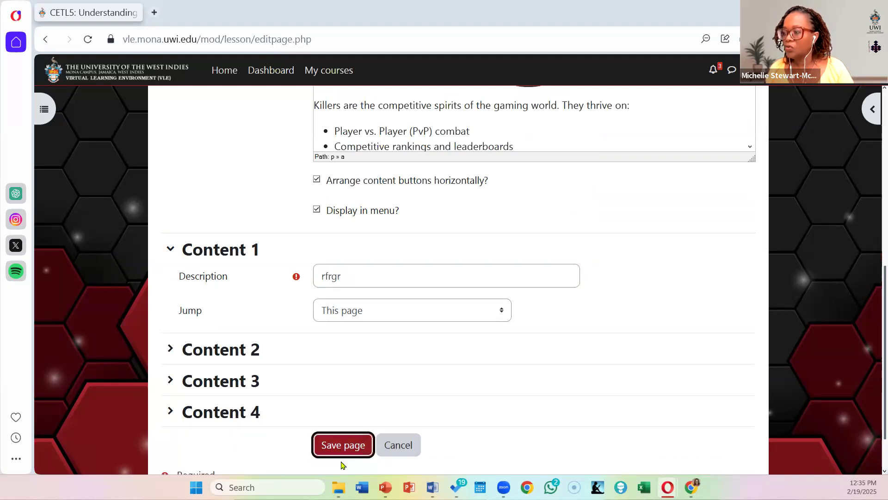
left_click(351, 447)
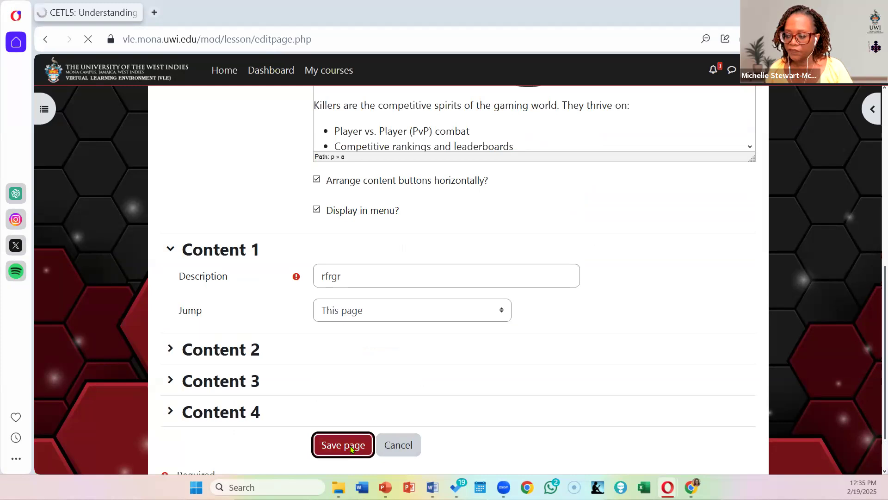
Step: Go to the Game-based learning in the Caribbean course settings and examine the maximum upload size options under Files and uploads
scroll(407, 317, "up", 2)
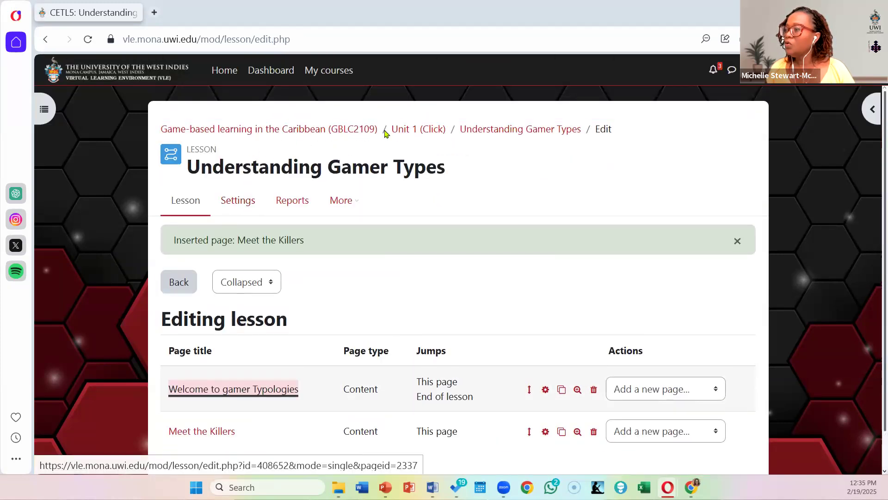
left_click(337, 132)
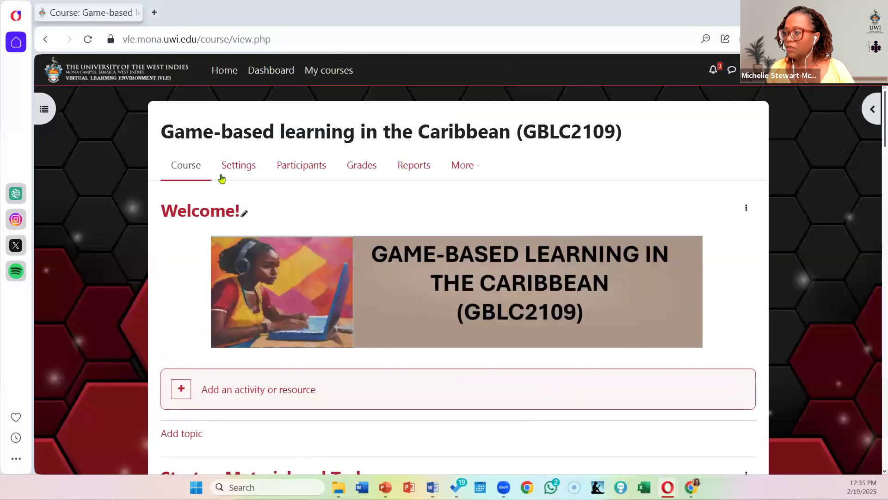
left_click(239, 166)
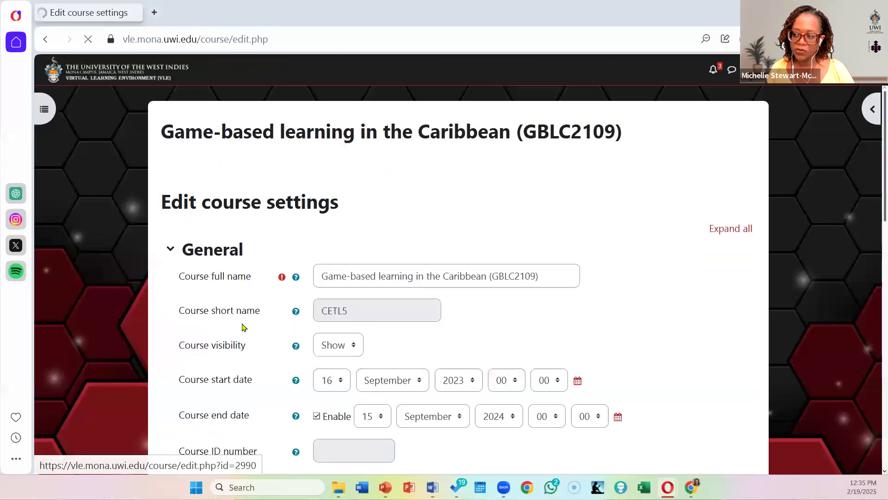
scroll(243, 327, "down", 6)
scroll(243, 327, "down", 8)
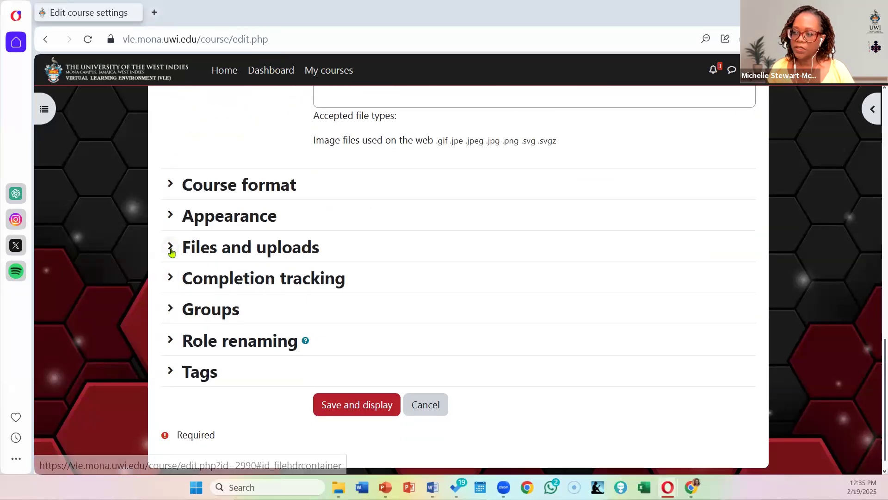
left_click(217, 255)
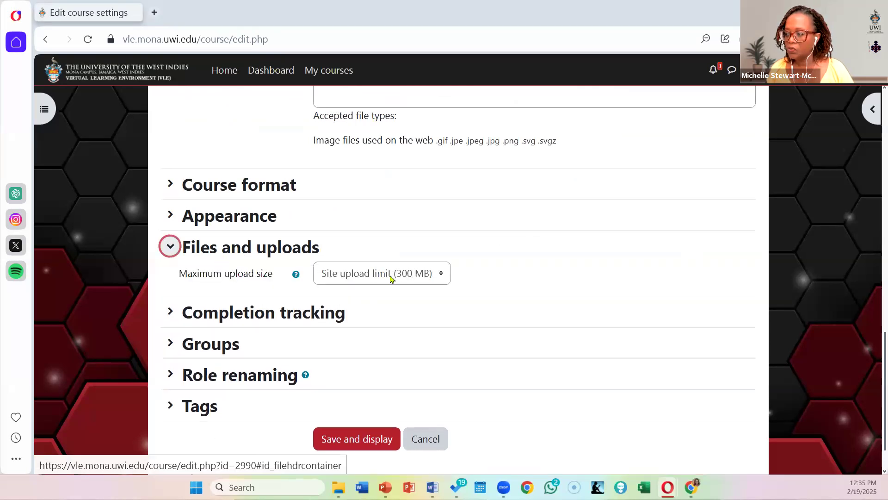
left_click(391, 278)
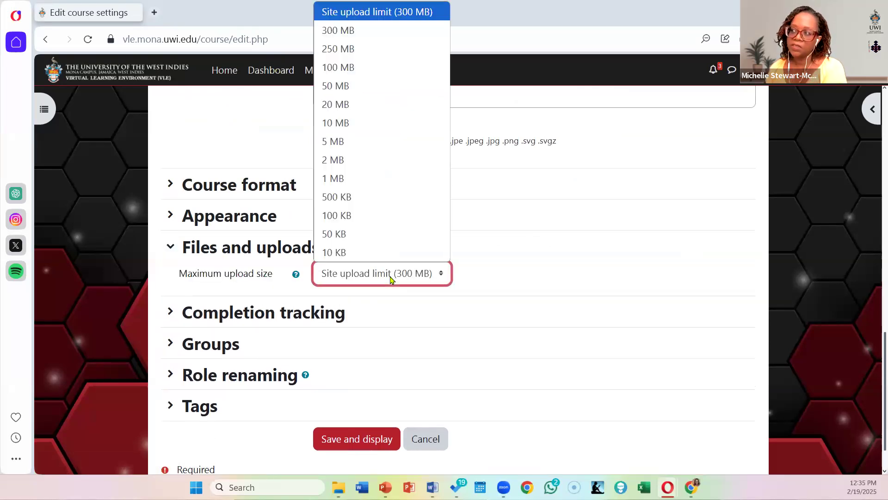
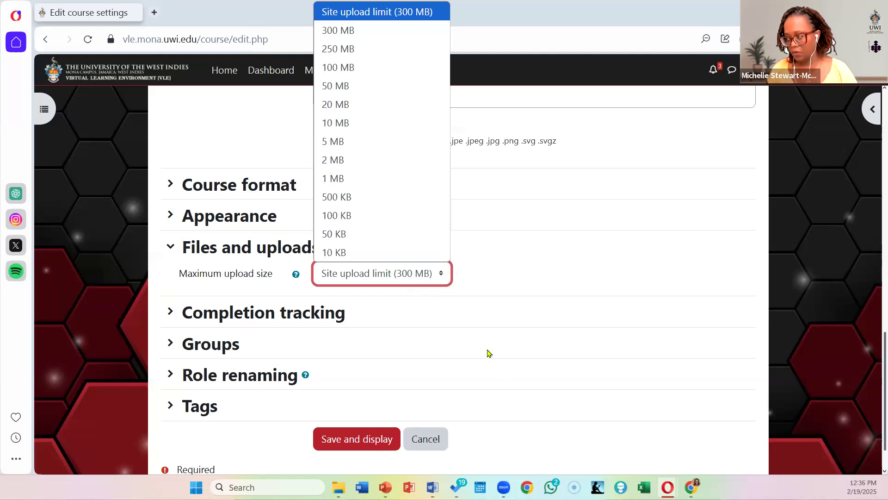
Step: Leave the course settings without saving and return to the Game-based learning in the Caribbean course page
left_click(652, 278)
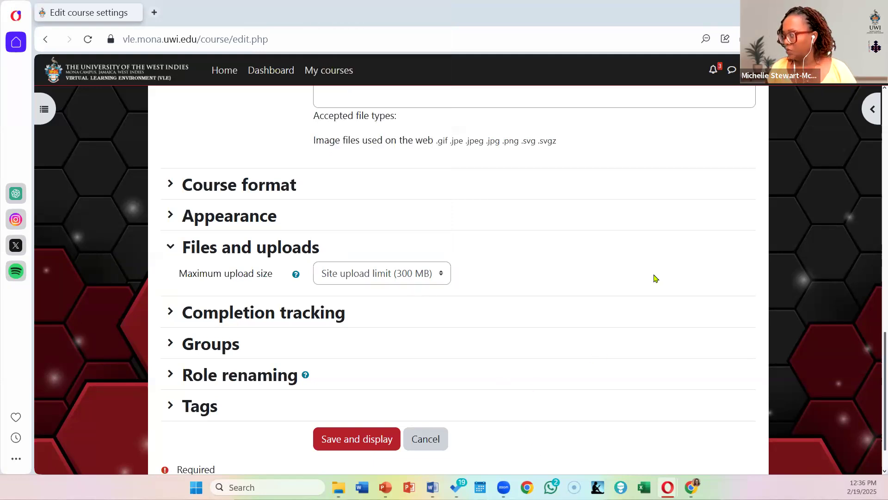
scroll(652, 277, "up", 8)
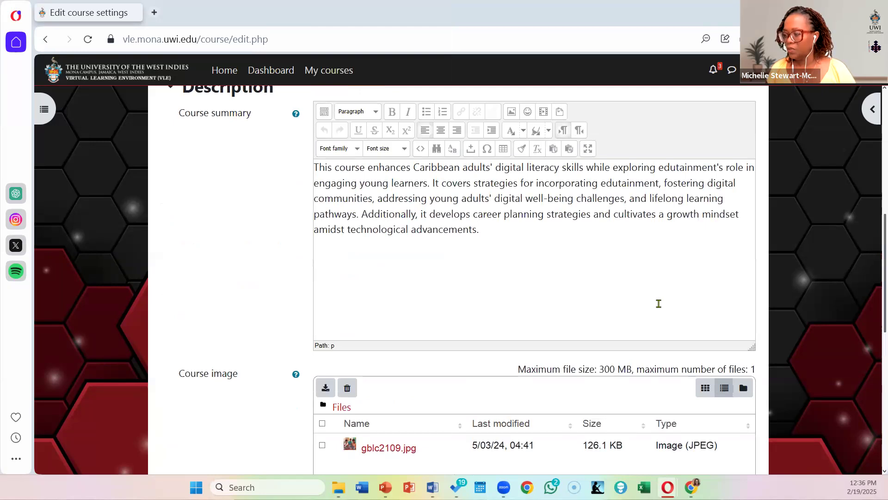
scroll(659, 304, "up", 8)
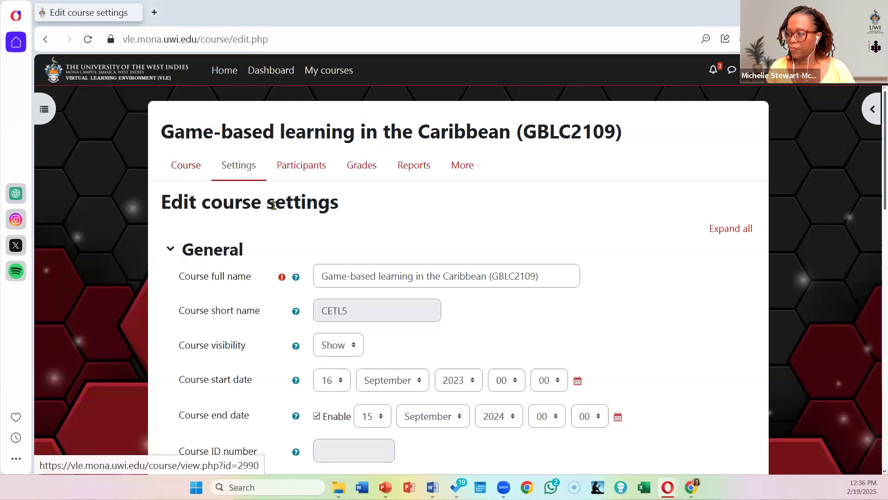
scroll(273, 204, "down", 20)
left_click(423, 382)
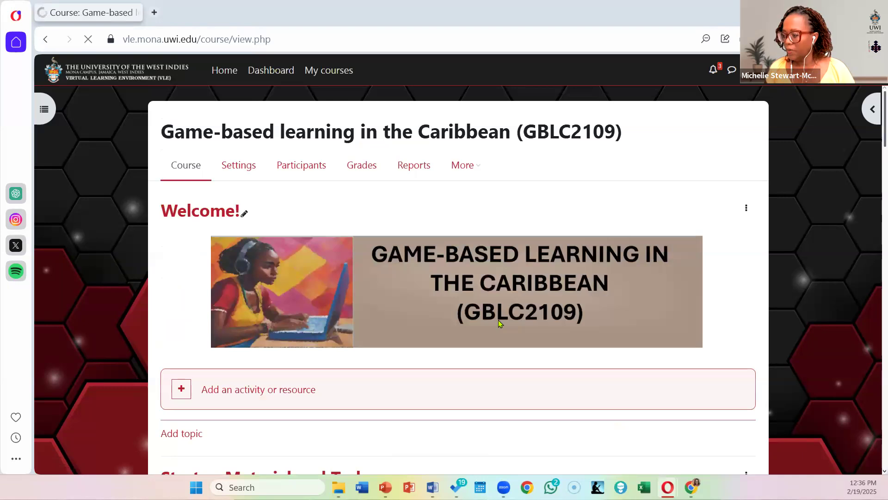
Step: Open the Understanding Gamer Types lesson in Unit 1 and open its Meet the Killers page for editing
scroll(451, 322, "down", 15)
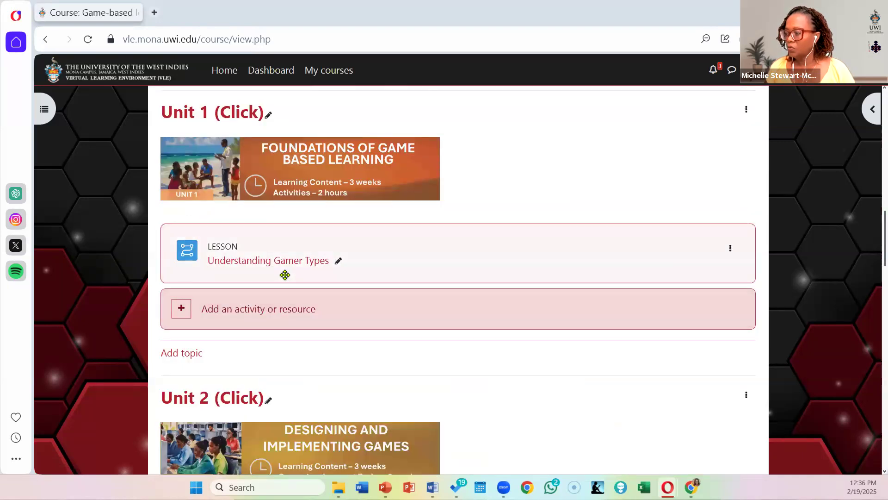
left_click(292, 265)
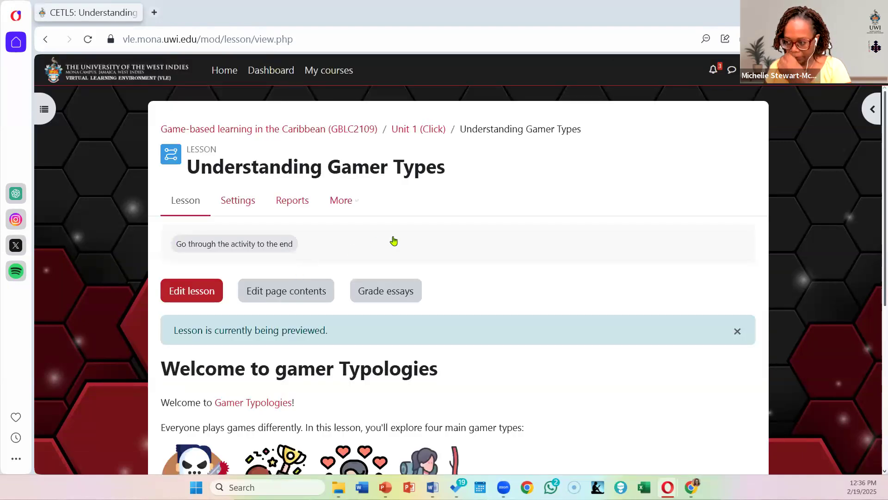
scroll(393, 240, "down", 5)
scroll(394, 240, "down", 1)
scroll(370, 250, "up", 6)
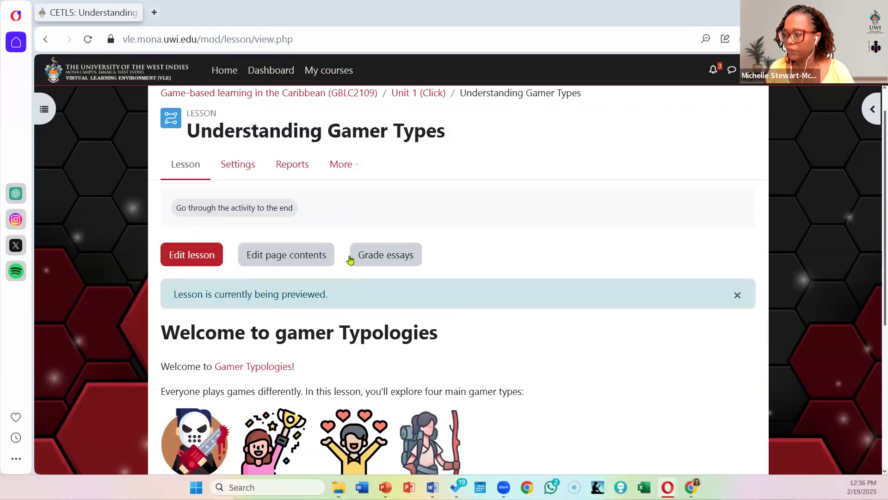
left_click(198, 256)
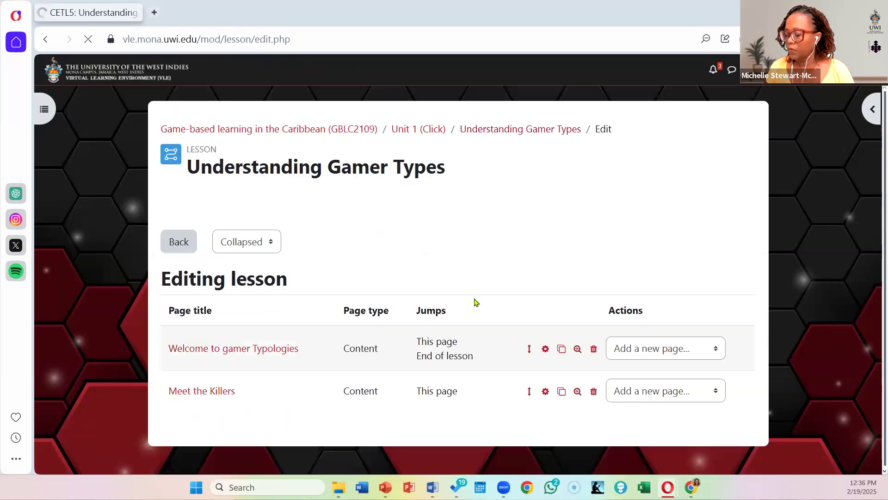
left_click(546, 388)
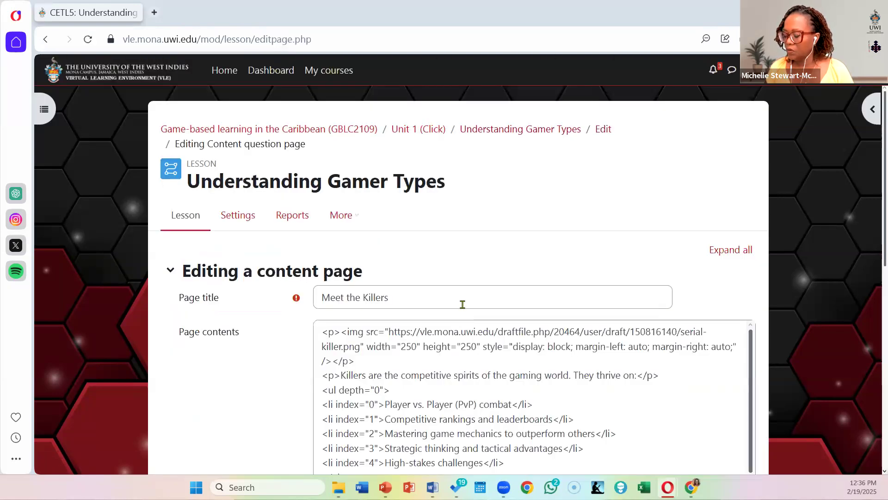
Step: Replace the Content 1 description with "Discover the Explorers" and look through its available jump destinations
scroll(480, 282, "down", 1)
scroll(483, 273, "down", 5)
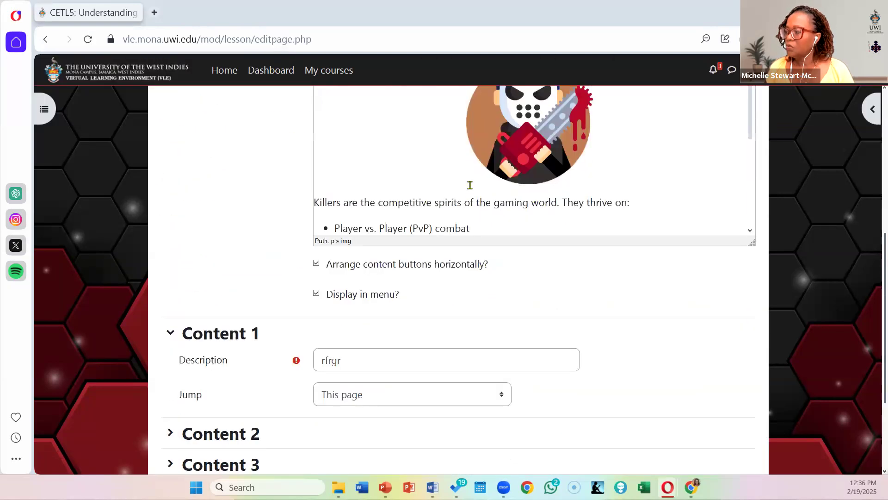
scroll(471, 185, "down", 3)
scroll(471, 184, "up", 2)
scroll(470, 183, "down", 2)
scroll(467, 258, "down", 1)
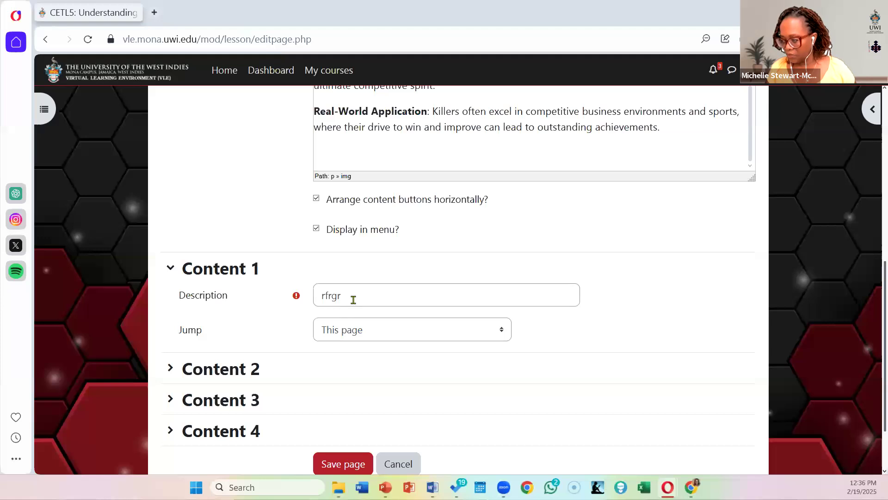
left_click_drag(375, 293, 220, 295)
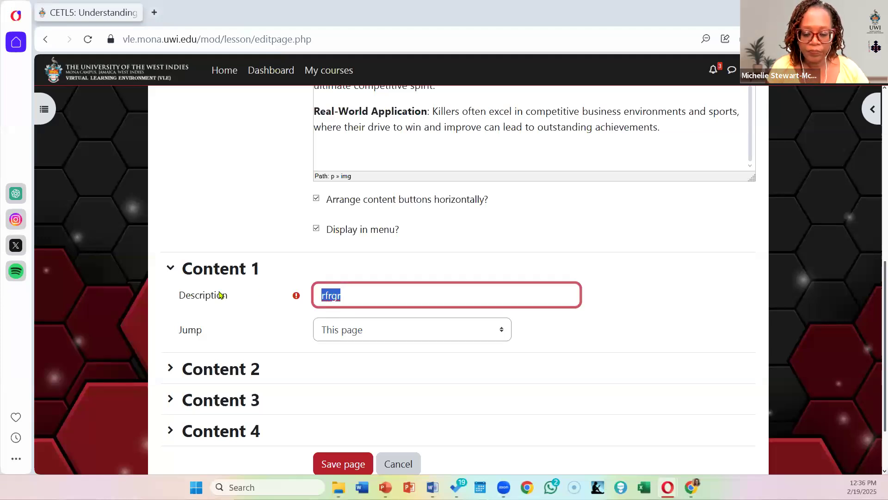
type("Dis")
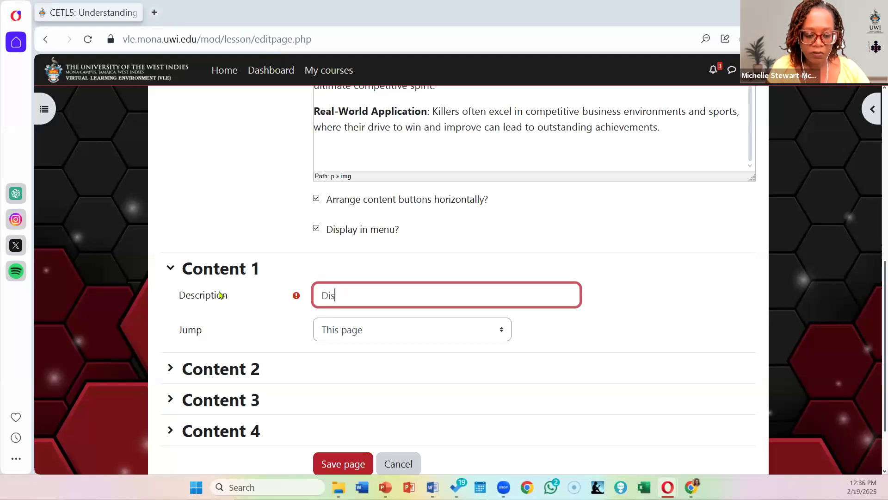
type("cover the ")
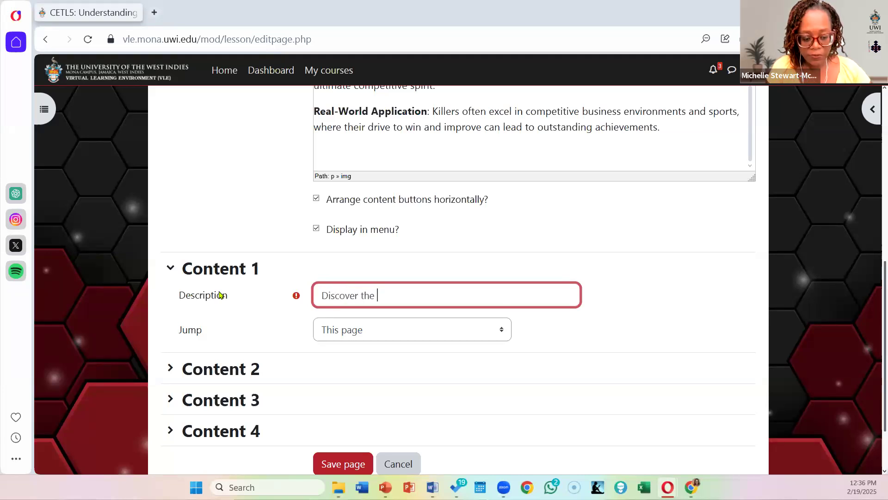
type("Explorers")
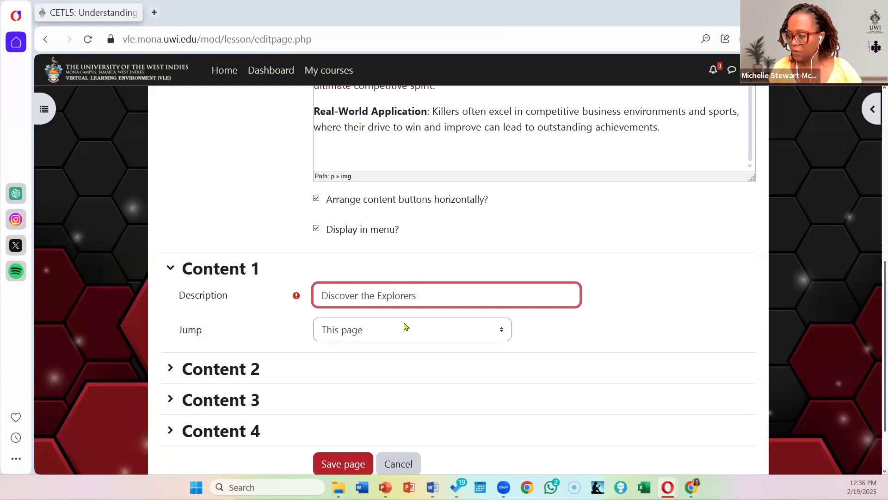
left_click(383, 333)
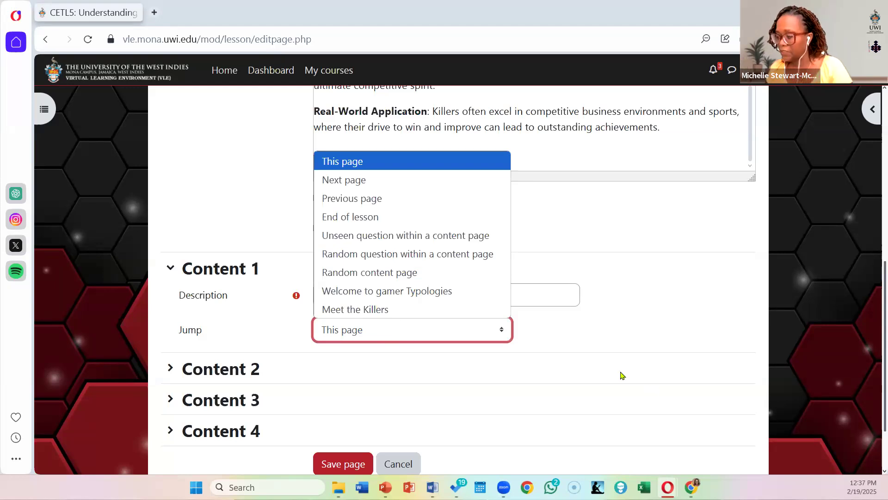
left_click(652, 388)
Step: Enter "back to the Home page" as the Content 2 description of the Meet the Killers page
left_click(224, 374)
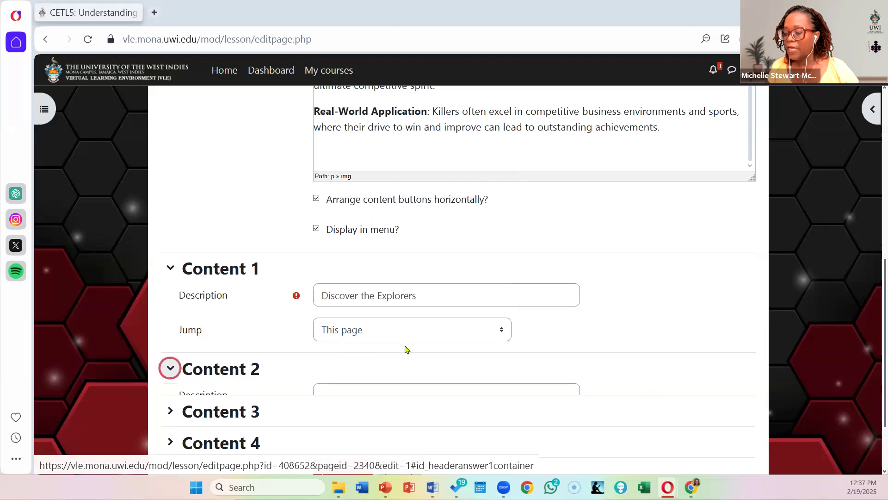
scroll(371, 350, "down", 1)
left_click(364, 330)
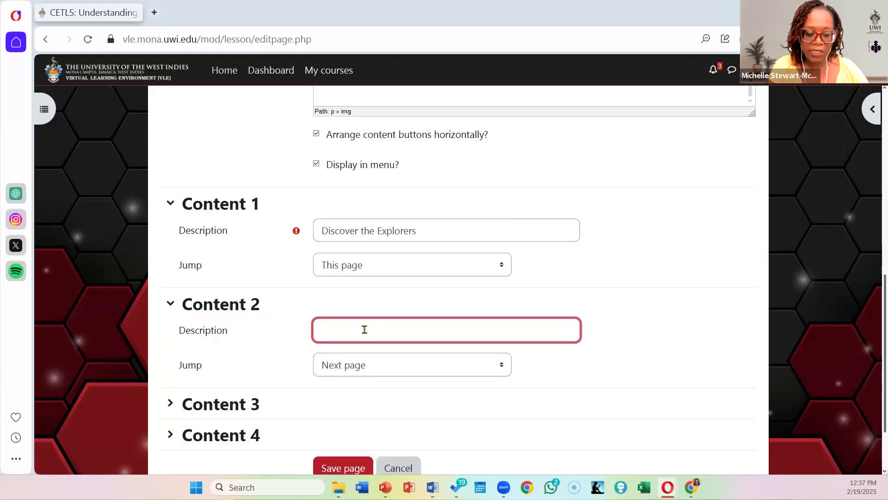
type("Take")
key("BackSpace")
key("BackSpace")
key("BackSpace")
type("bac")
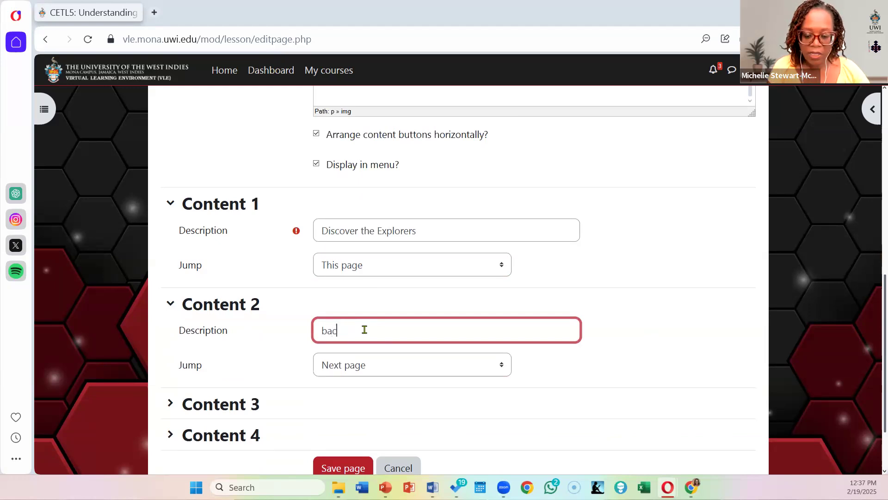
type("k to the Gama")
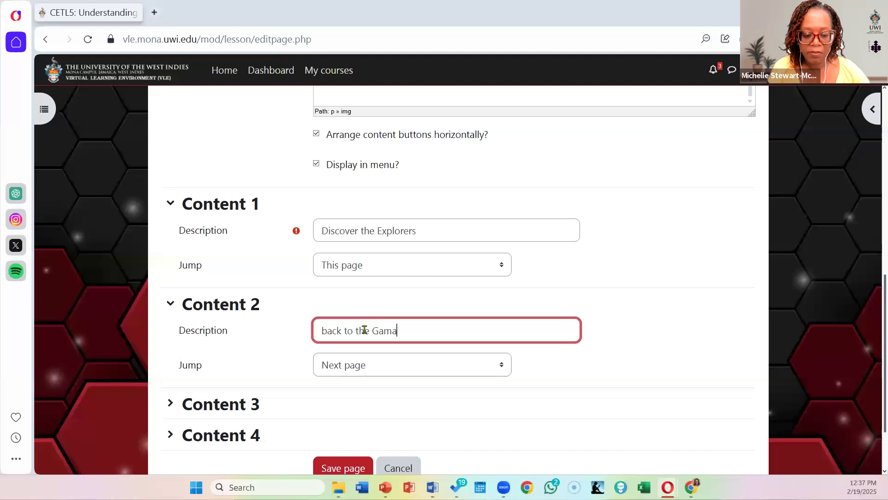
type("r Menu")
key("BackSpace")
key("BackSpace")
key("BackSpace")
key("BackSpace")
key("BackSpace")
key("BackSpace")
key("BackSpace")
key("BackSpace")
key("BackSpace")
type("Home page")
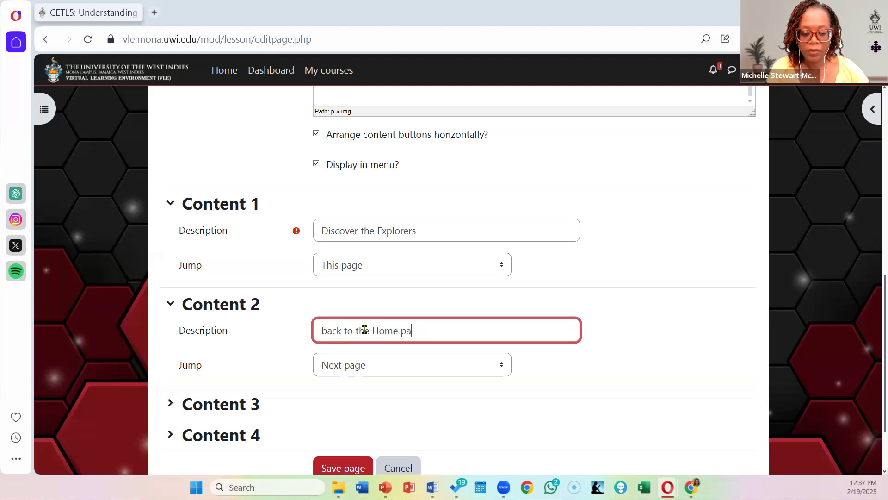
Step: Set the Content 2 jump to "Welcome to gamer Typologies" and save the Meet the Killers page
left_click(409, 369)
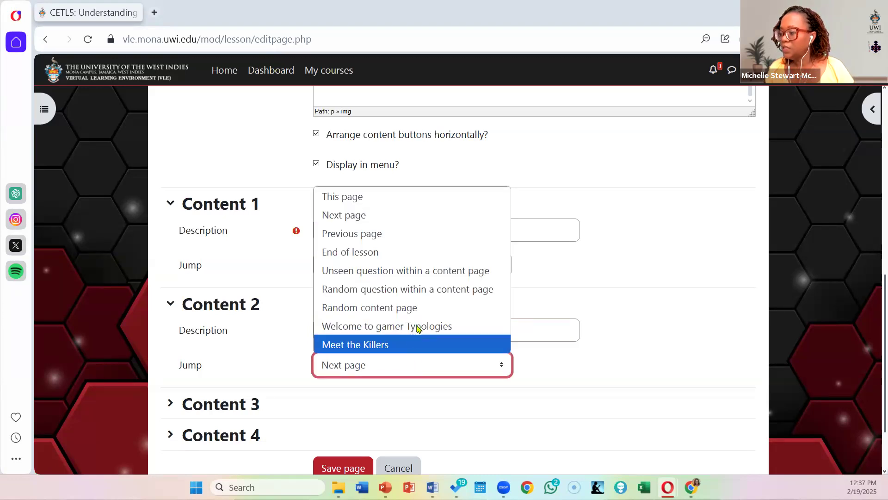
left_click(417, 326)
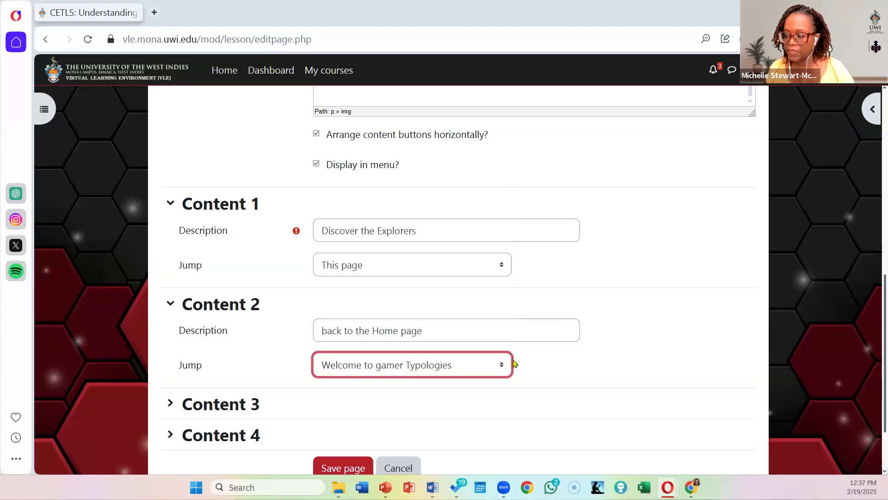
scroll(515, 363, "down", 2)
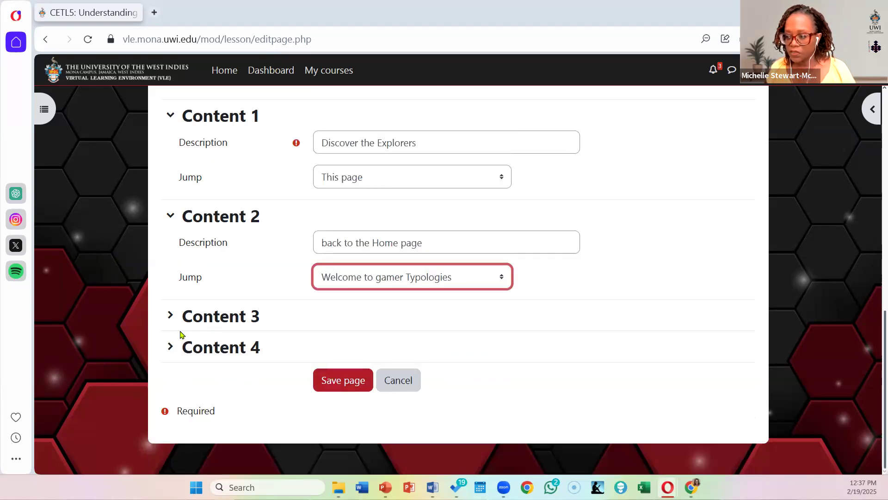
left_click(170, 315)
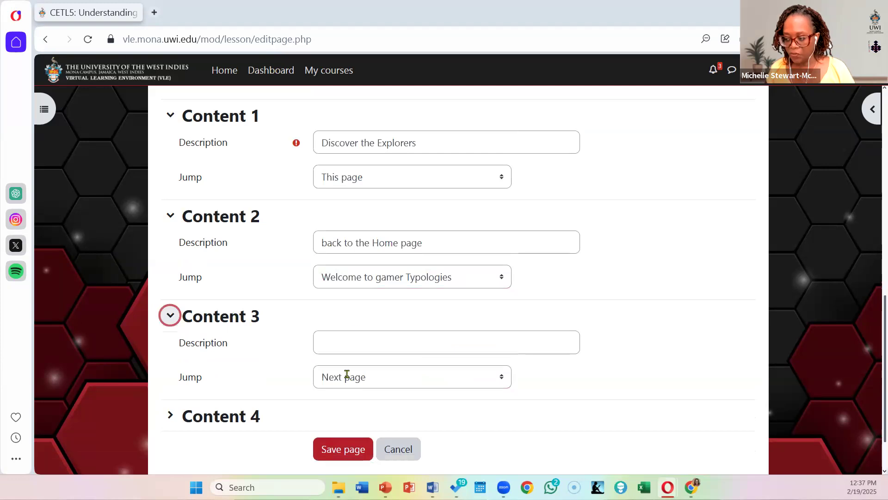
left_click(349, 450)
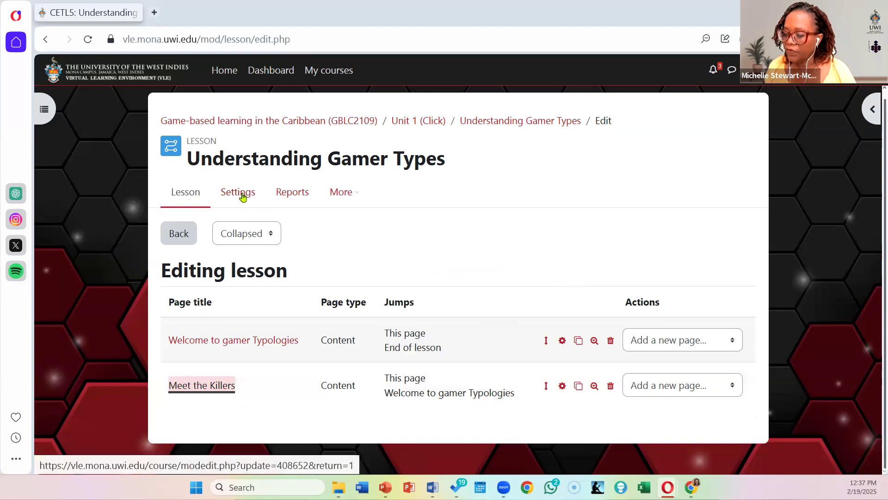
Step: Switch the lesson editing view to Expanded and review the welcome page's content buttons and jumps
left_click(241, 236)
left_click(247, 273)
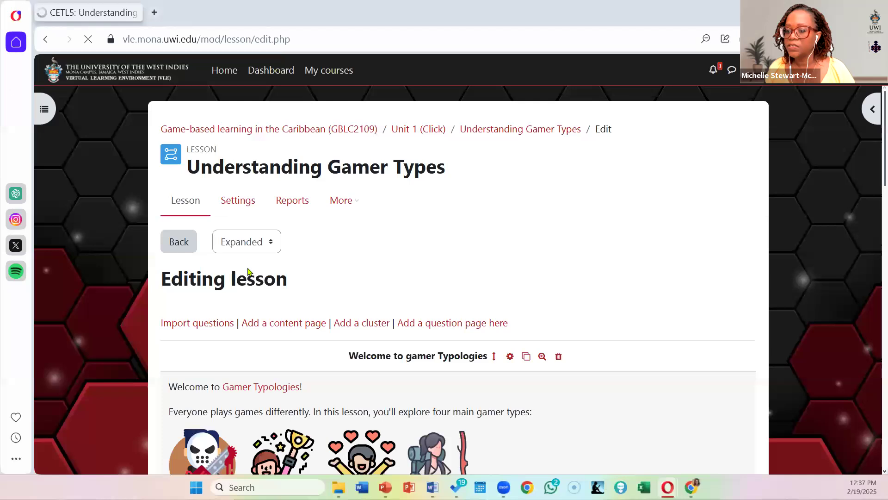
scroll(254, 224, "down", 5)
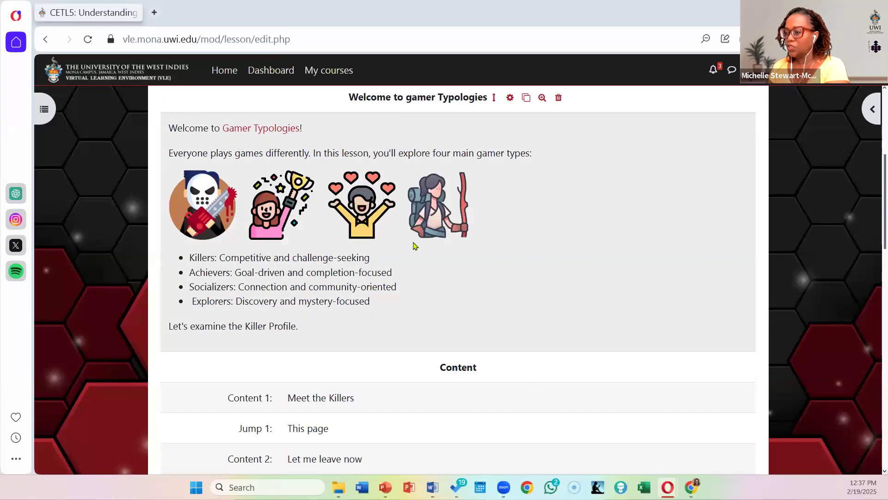
scroll(414, 246, "down", 3)
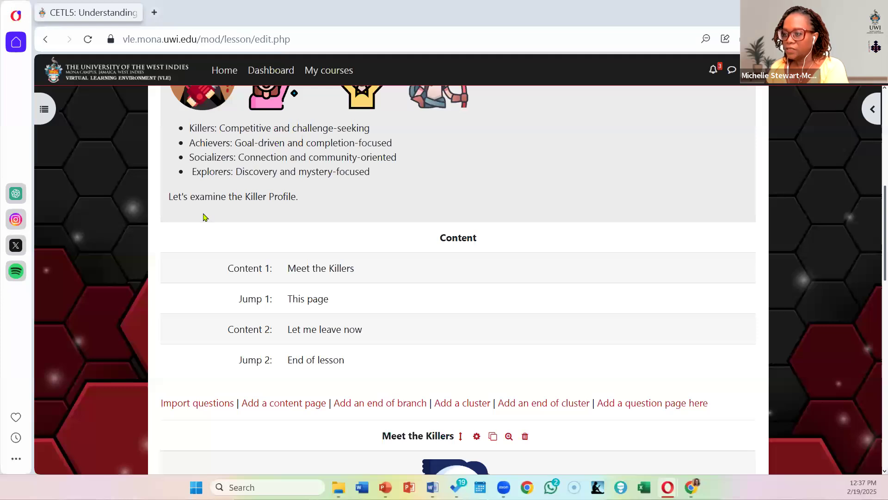
scroll(305, 198, "down", 1)
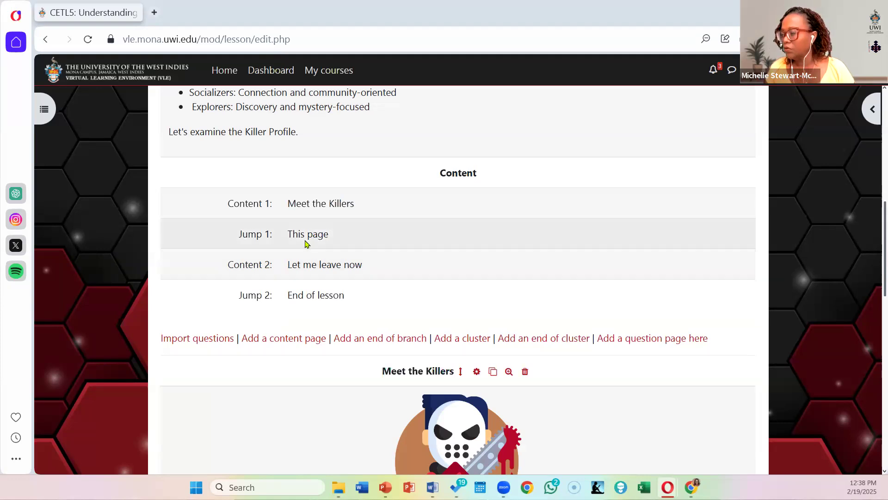
Step: Set the Content 1 jump of the Welcome to gamer Typologies page to "Meet the Killers" and save the page
scroll(307, 243, "up", 5)
left_click(510, 162)
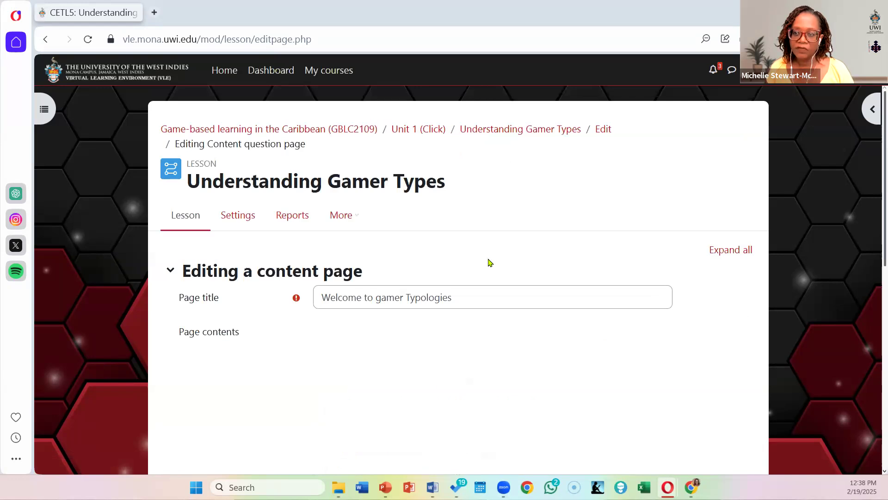
scroll(489, 260, "down", 10)
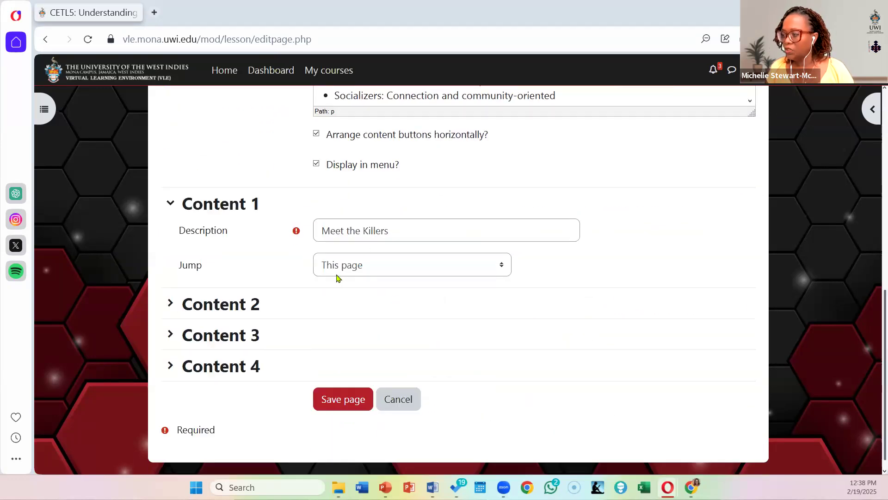
left_click(381, 273)
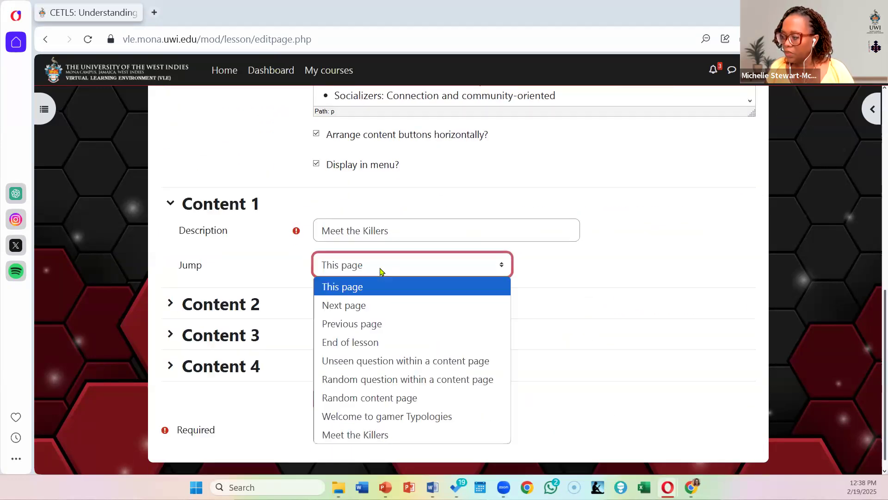
left_click(383, 440)
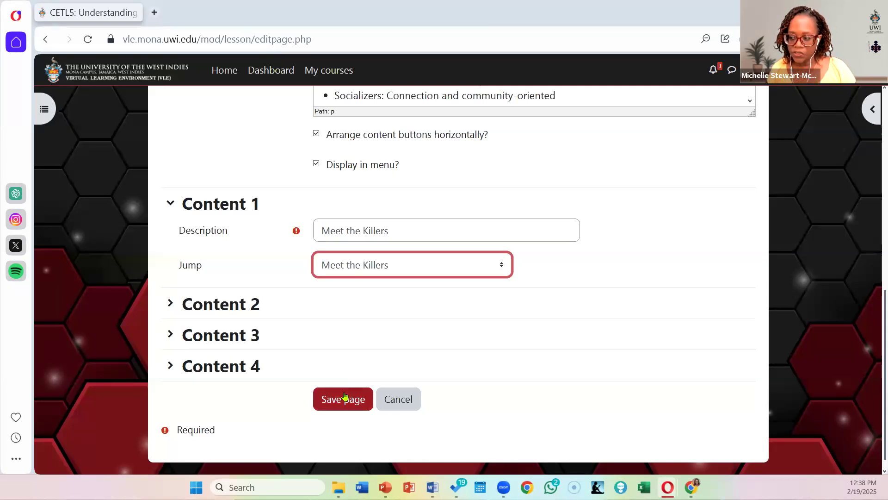
left_click(348, 408)
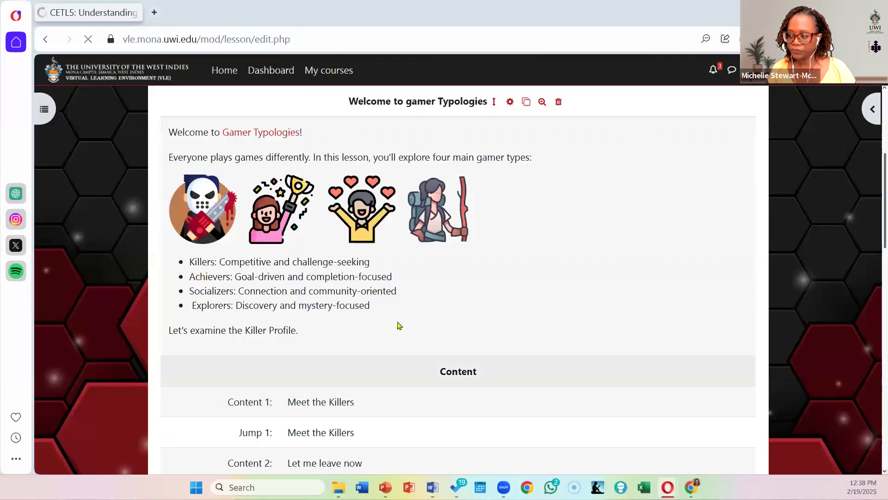
Step: Review the content buttons and jumps of the welcome page in the expanded view, and switch the lesson editing view back to Collapsed
scroll(434, 280, "down", 5)
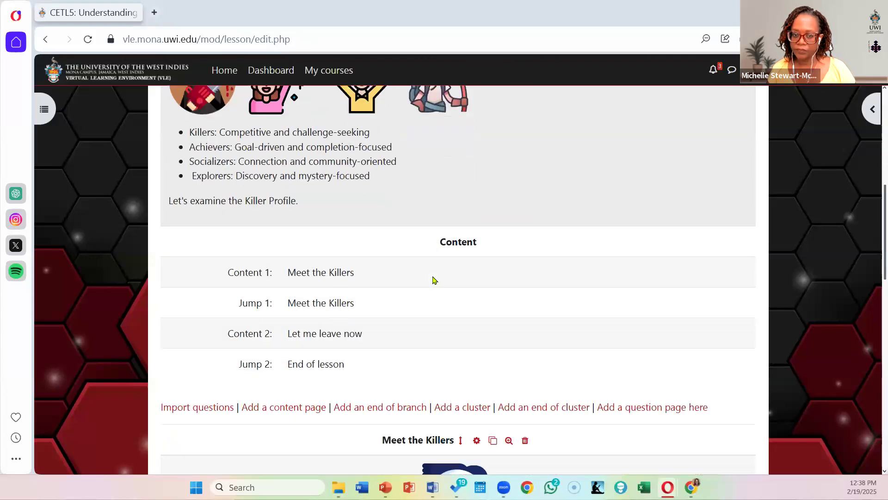
scroll(434, 280, "down", 4)
scroll(433, 278, "up", 4)
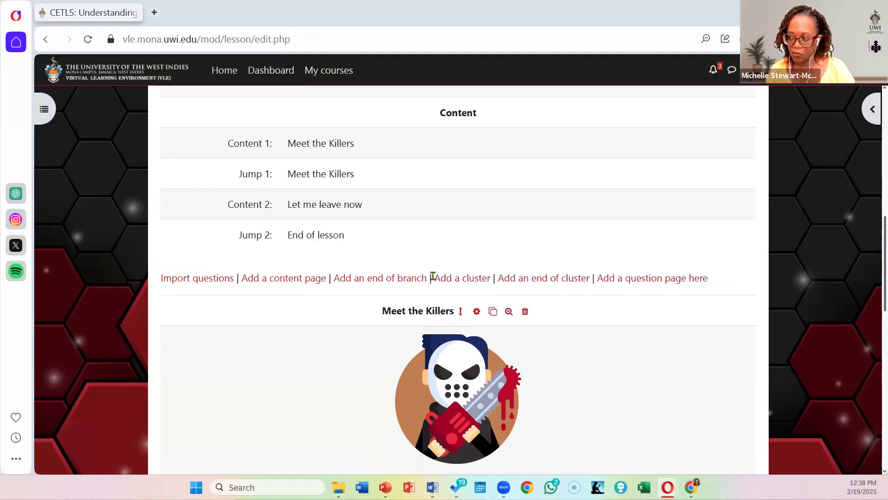
scroll(373, 340, "up", 8)
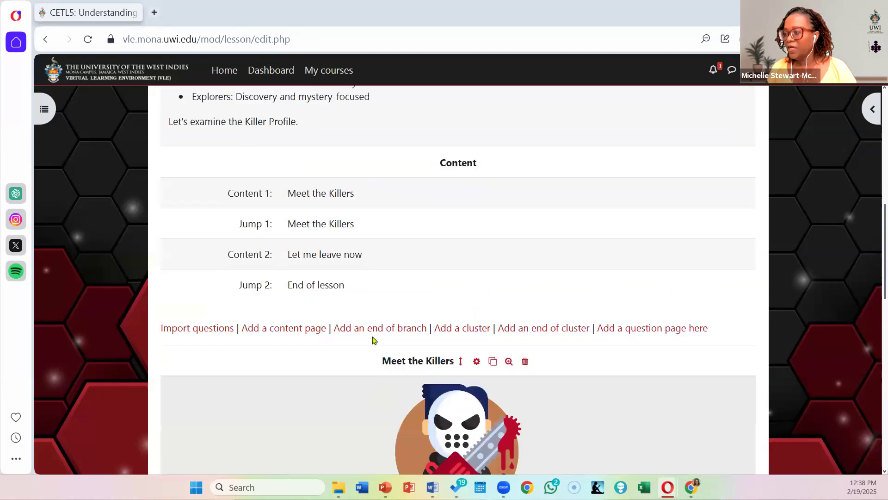
scroll(377, 339, "up", 1)
scroll(381, 338, "down", 4)
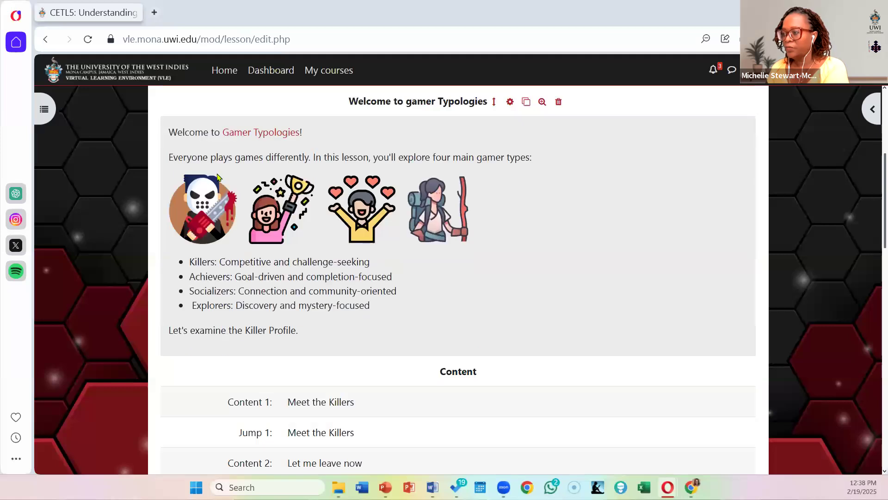
scroll(318, 224, "up", 3)
scroll(246, 201, "up", 3)
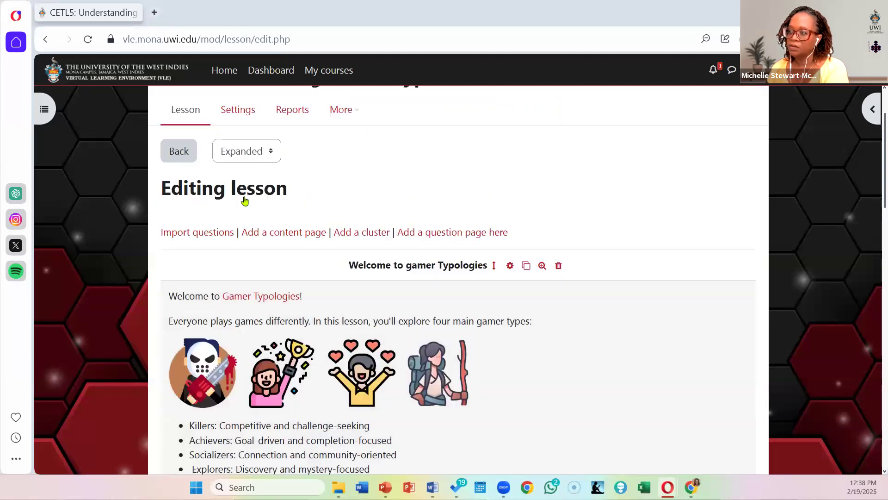
left_click(241, 238)
left_click(245, 263)
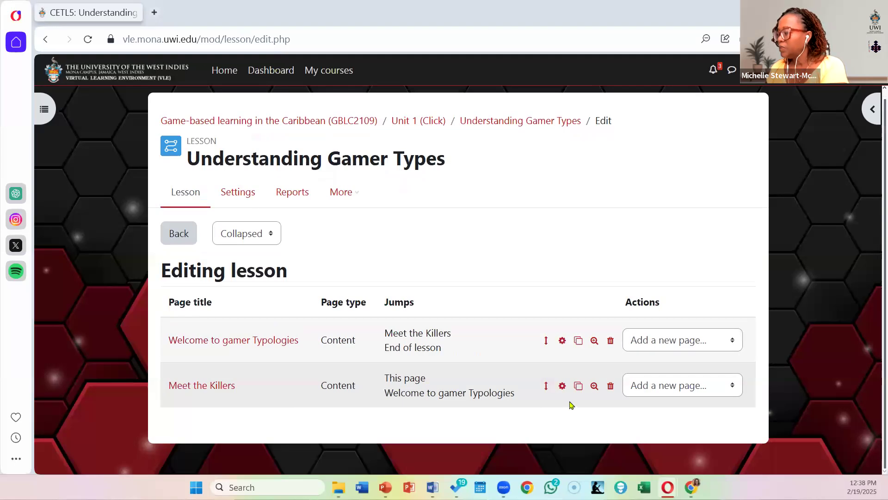
Step: Open the Meet the Killers page for editing and change its Content 1 description to "Let me take a Quiz"
left_click(563, 389)
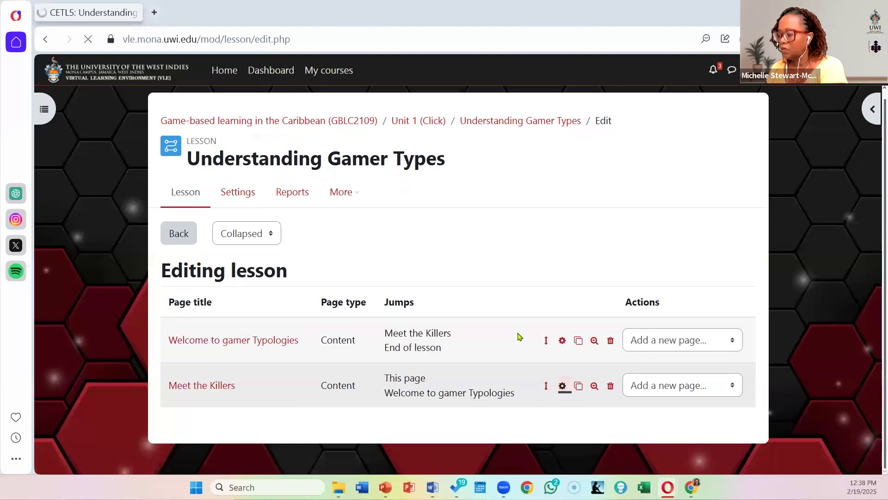
scroll(498, 305, "down", 10)
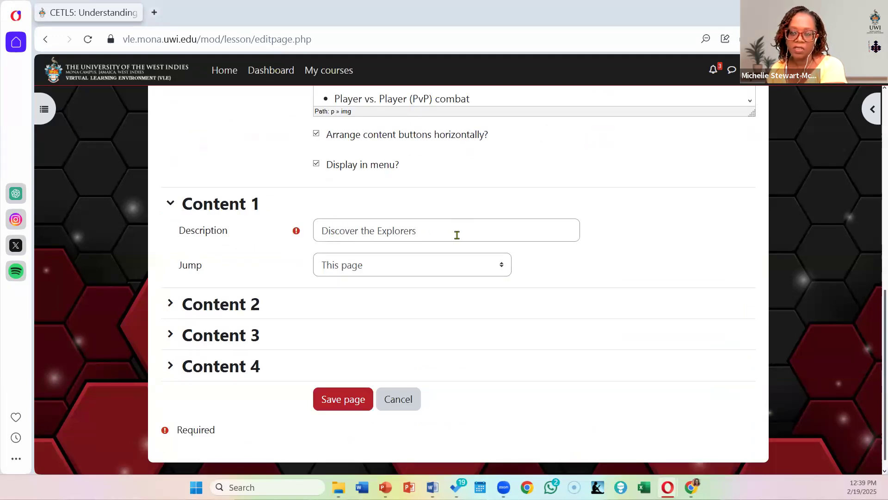
left_click_drag(416, 222, 208, 213)
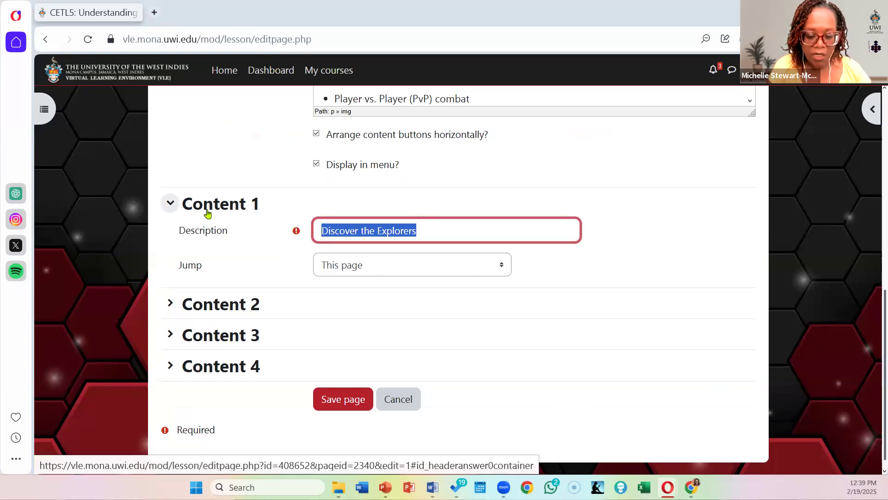
type("Let ")
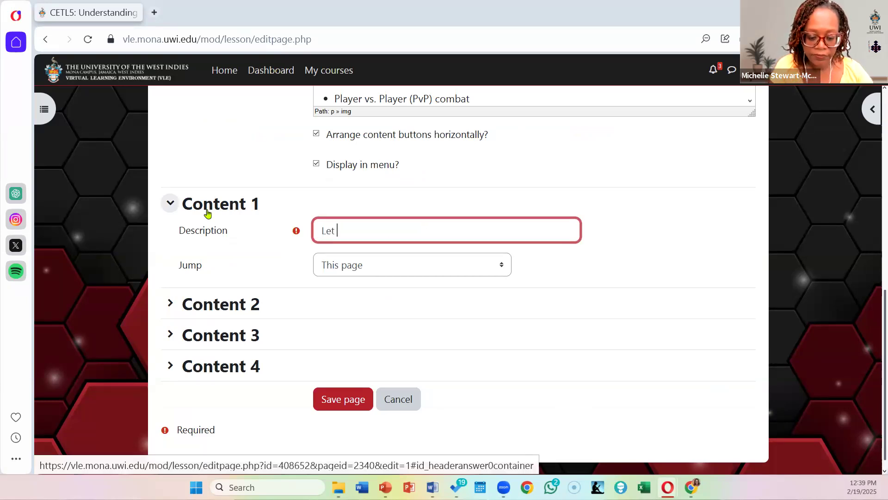
type("me take a ")
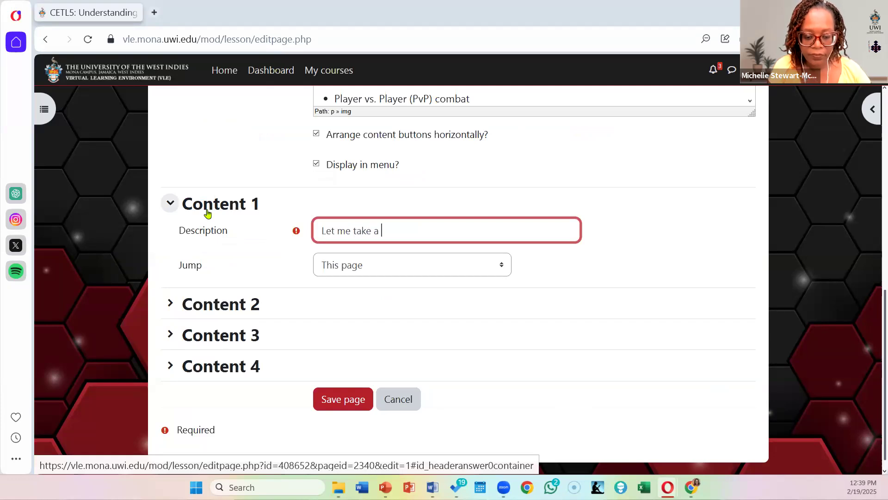
type("Quiz")
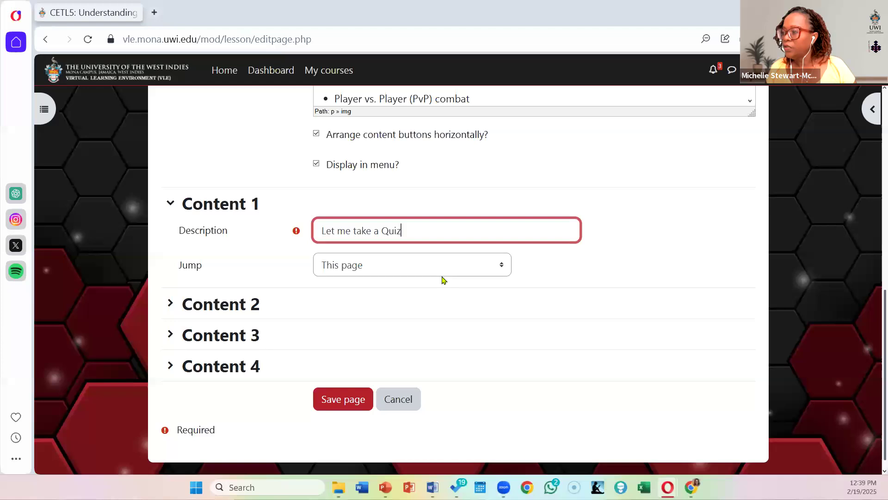
scroll(442, 278, "up", 1)
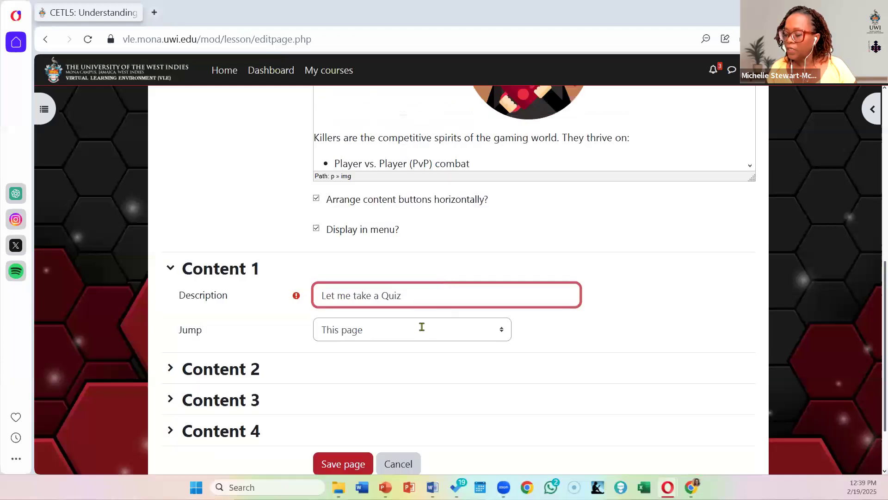
scroll(482, 288, "down", 1)
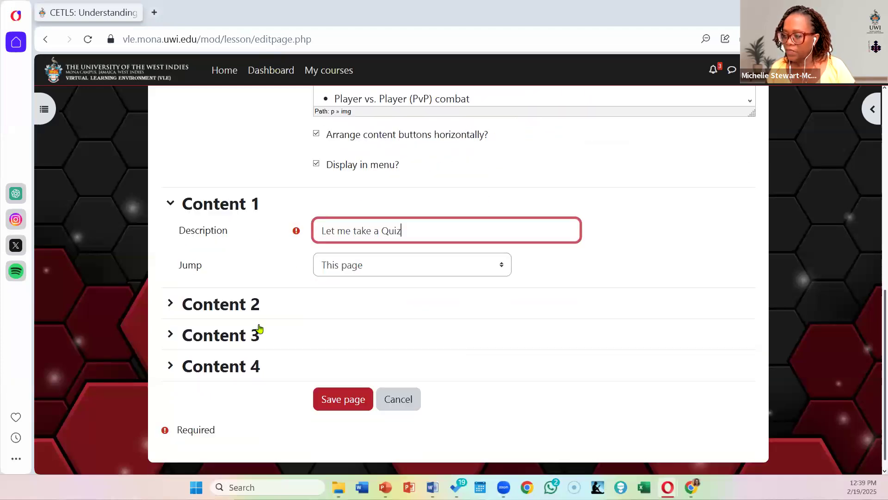
Step: Capitalize the Content 2 description to read "Back to the Home page" and save the Meet the Killers page
left_click(170, 304)
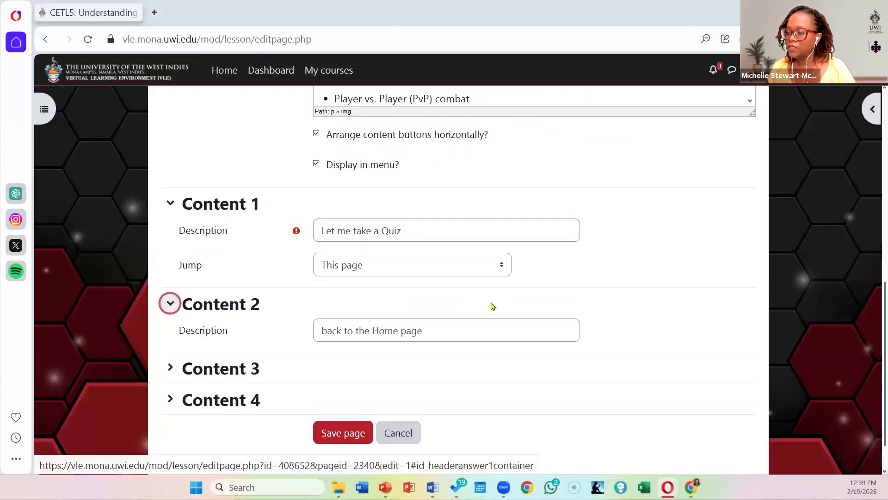
left_click(325, 330)
type("B")
scroll(349, 289, "down", 1)
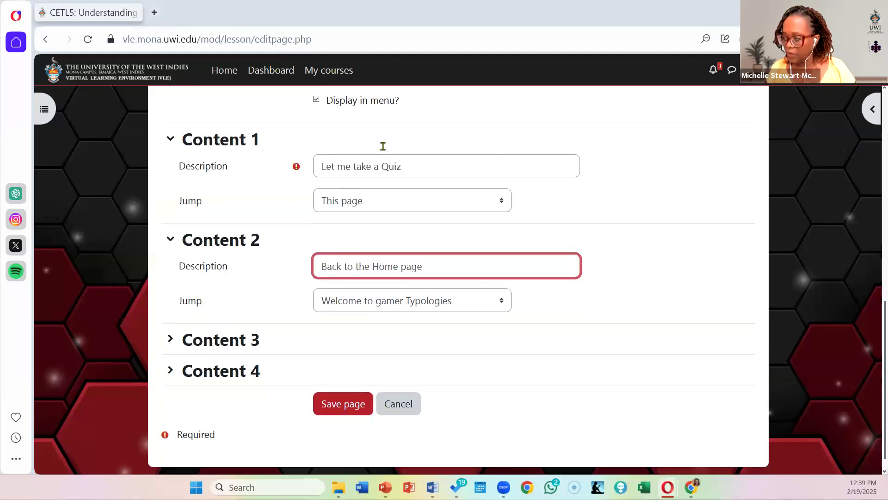
left_click(341, 408)
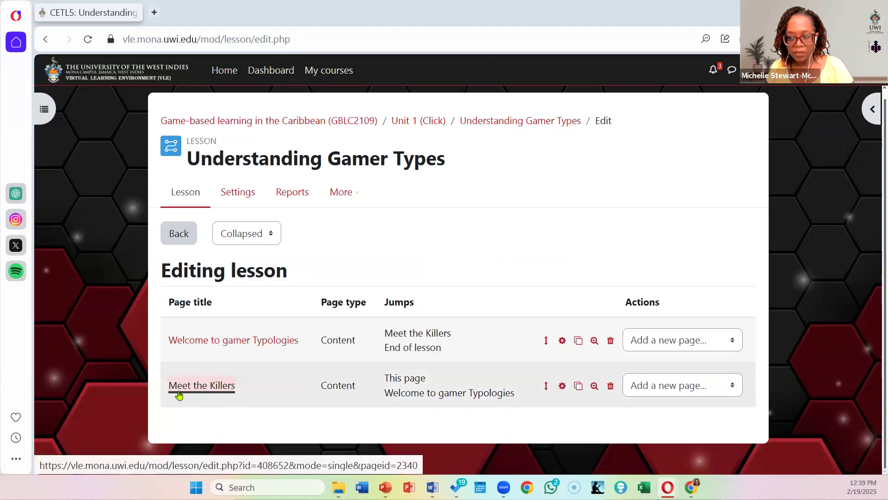
Step: Add a question page of type Short answer after the Meet the Killers page
left_click(693, 390)
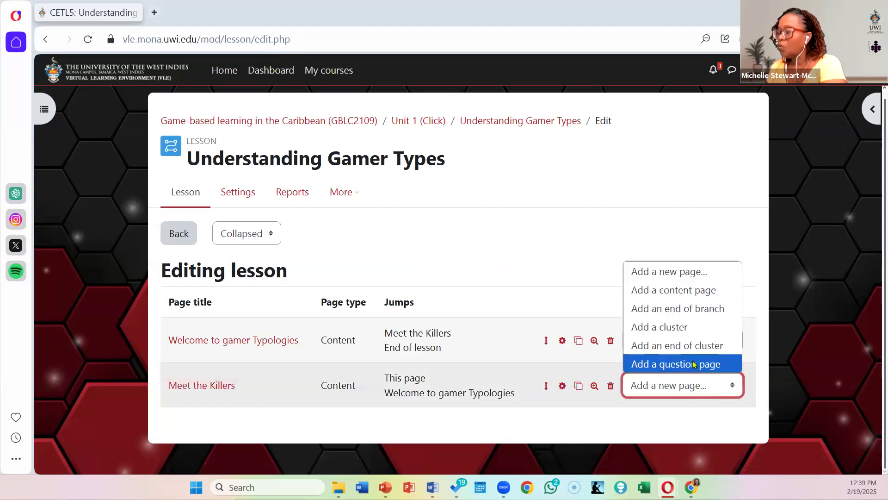
left_click(694, 366)
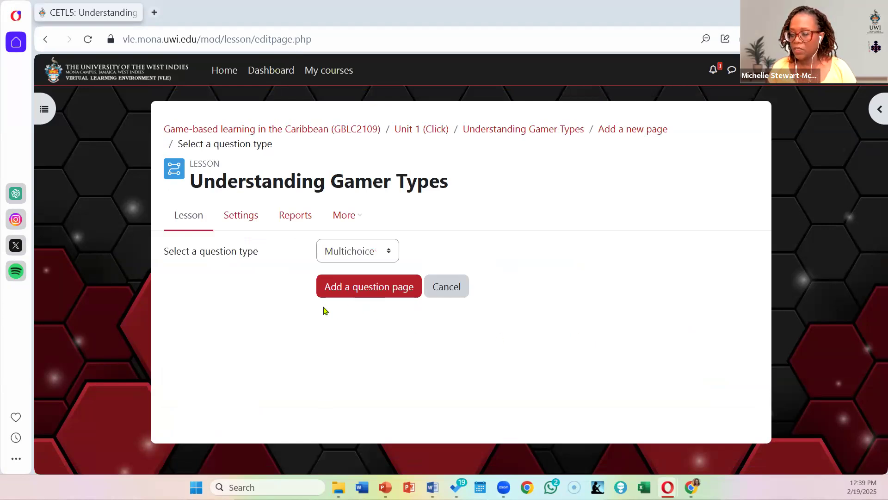
left_click(380, 253)
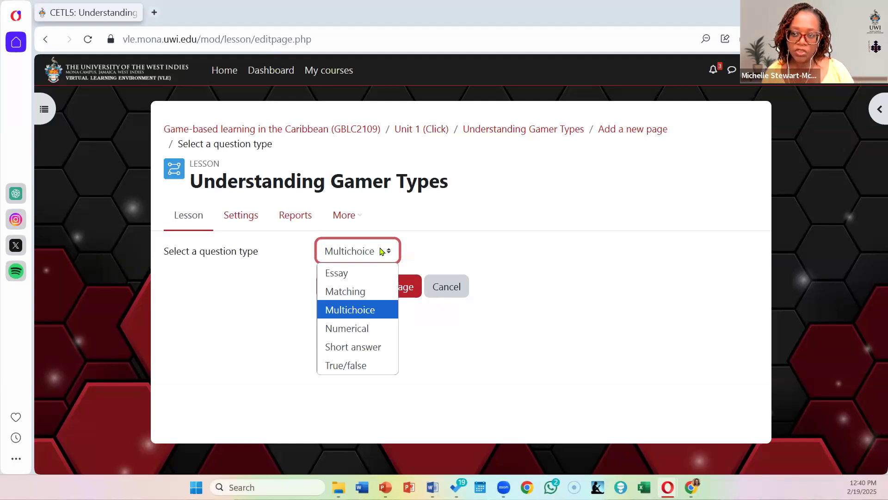
left_click(372, 348)
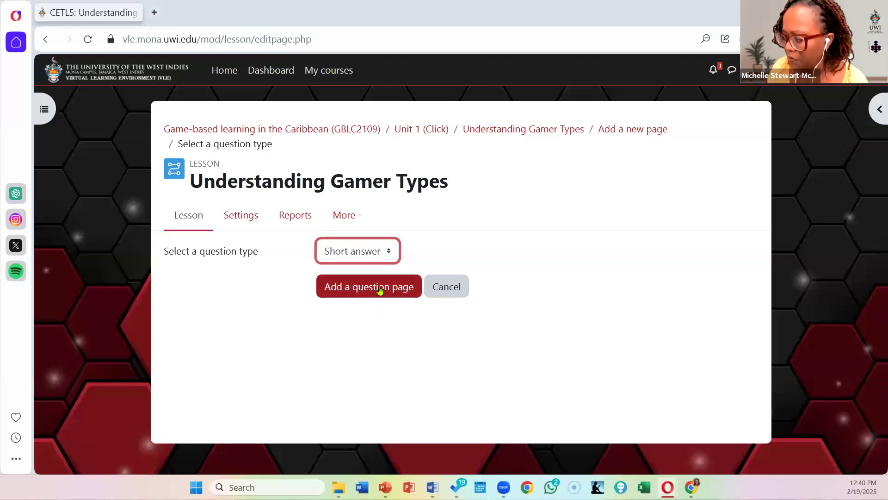
left_click(380, 290)
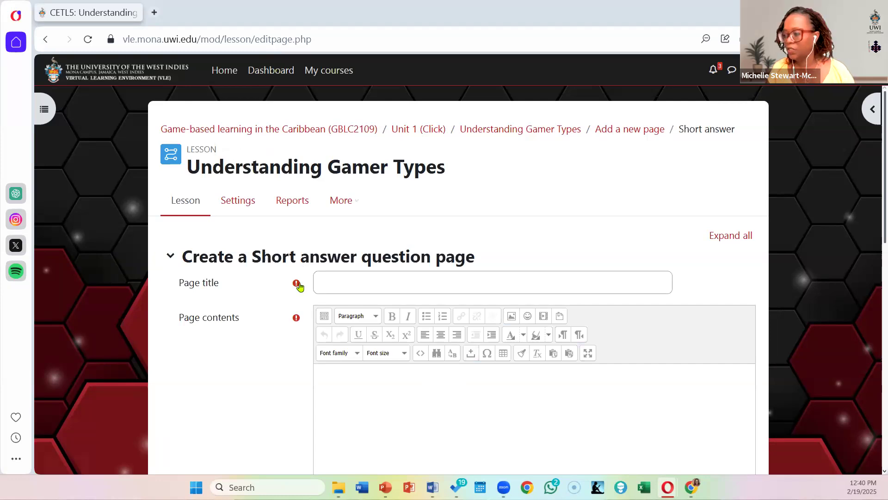
Step: Title the short answer question page "Killer profile - Q1"
left_click(335, 284)
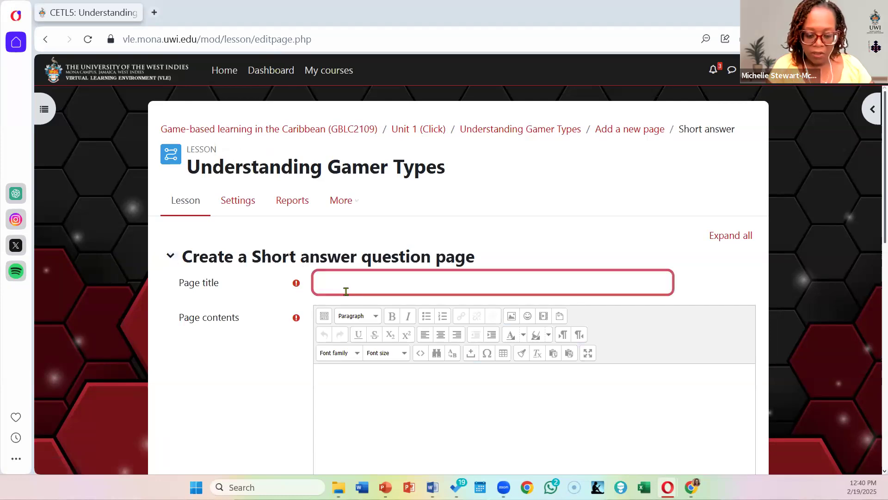
type("Ki")
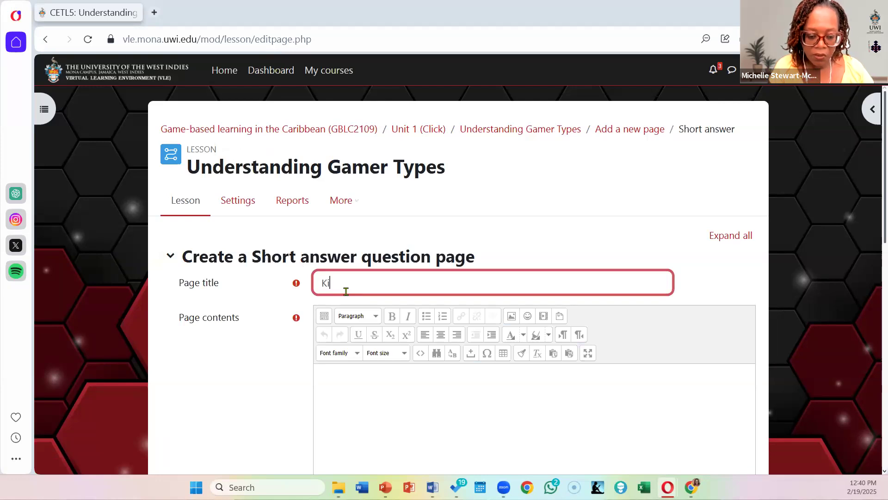
type("ller profil")
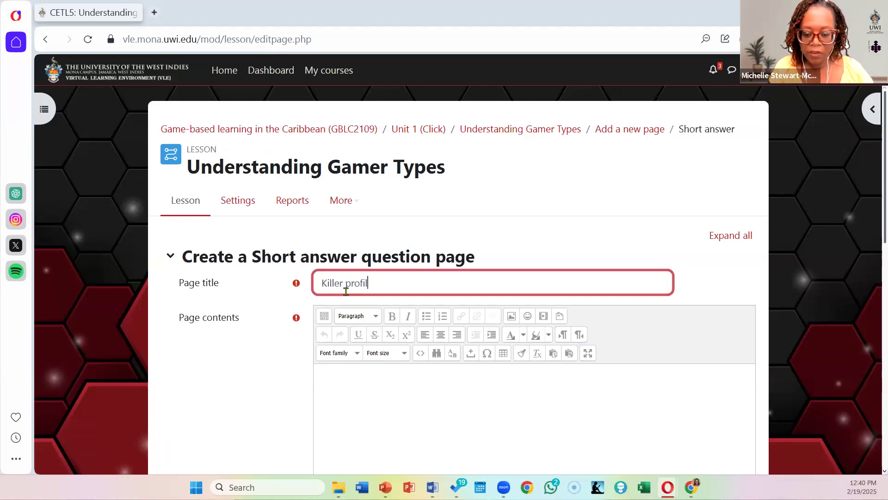
type("e - ")
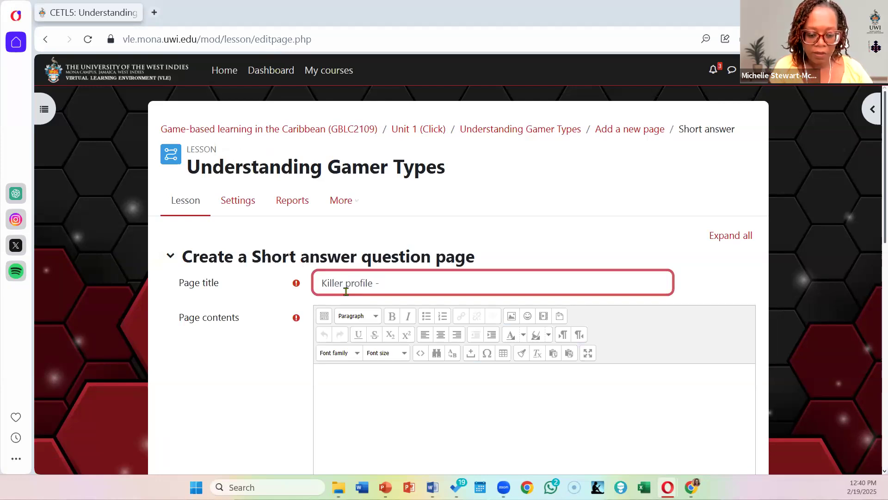
type("Q1")
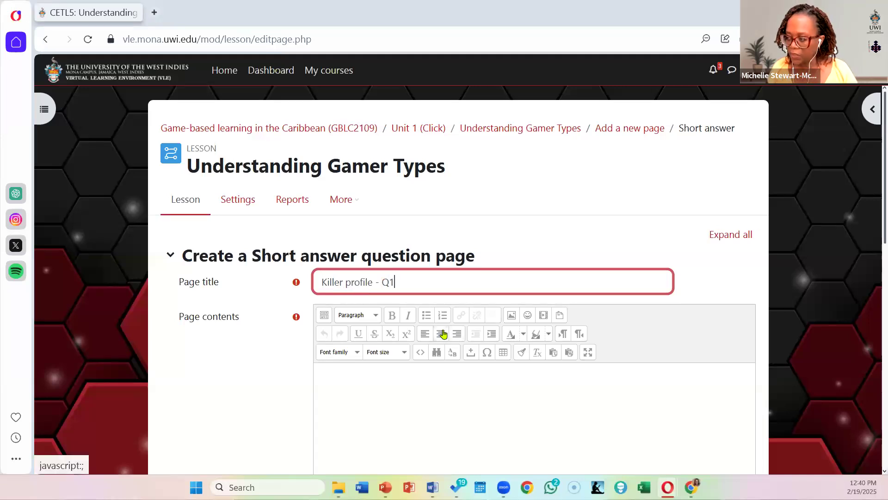
Step: Paste the fill-in question about the player type documenting all possible item combinations, including its hint, into the page contents
scroll(443, 334, "down", 3)
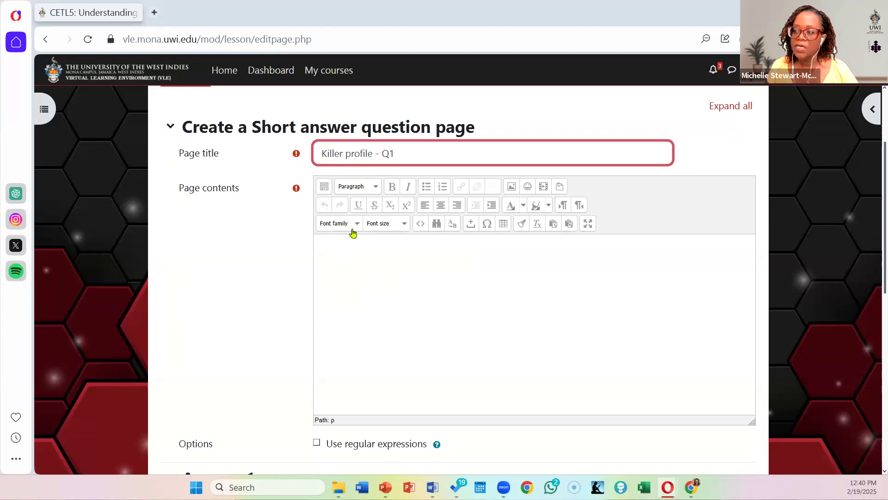
scroll(435, 288, "down", 4)
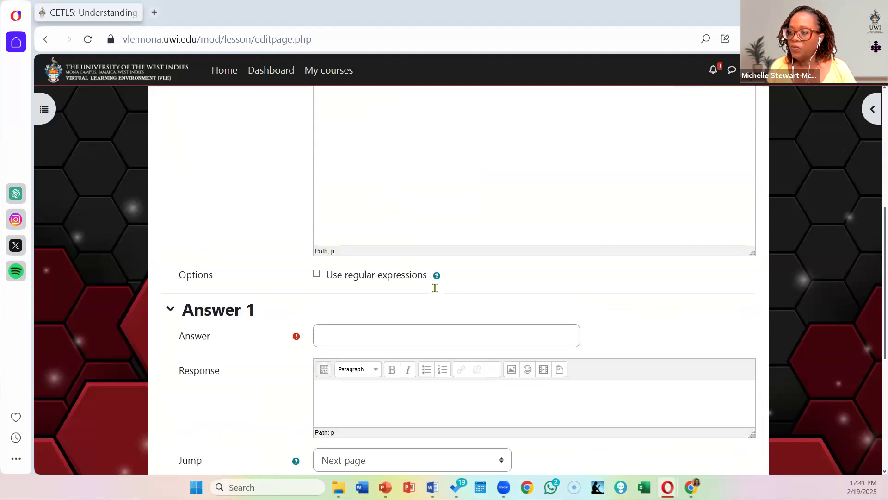
scroll(435, 288, "up", 2)
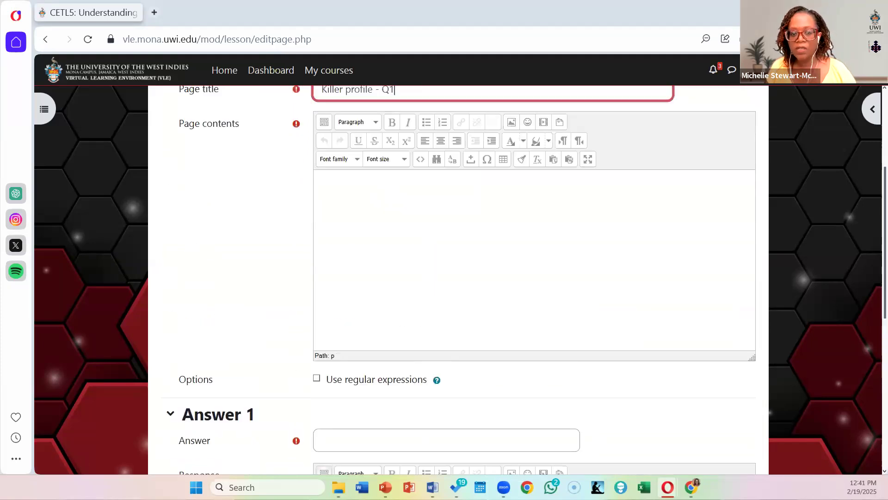
left_click(407, 231)
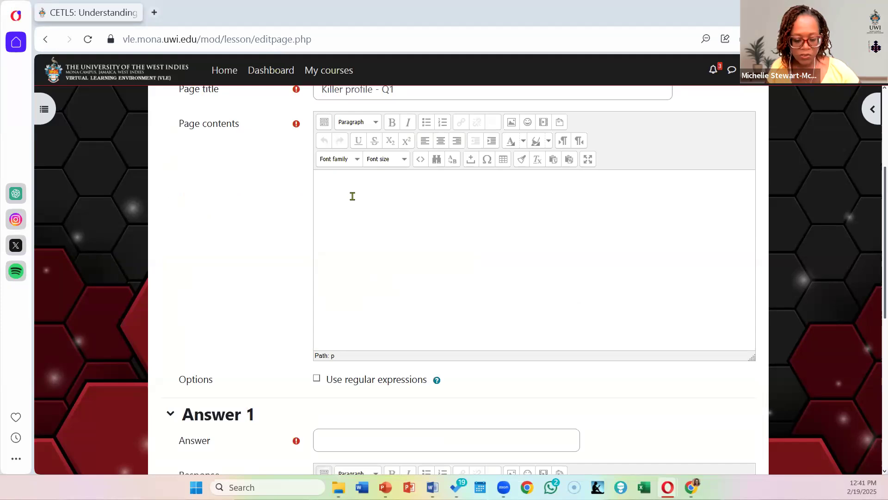
type("The ----------------------type player would be most likely to spend hours documenting all possible item combinations in a game, sharing their findings with the community. Hint (one of the player types)")
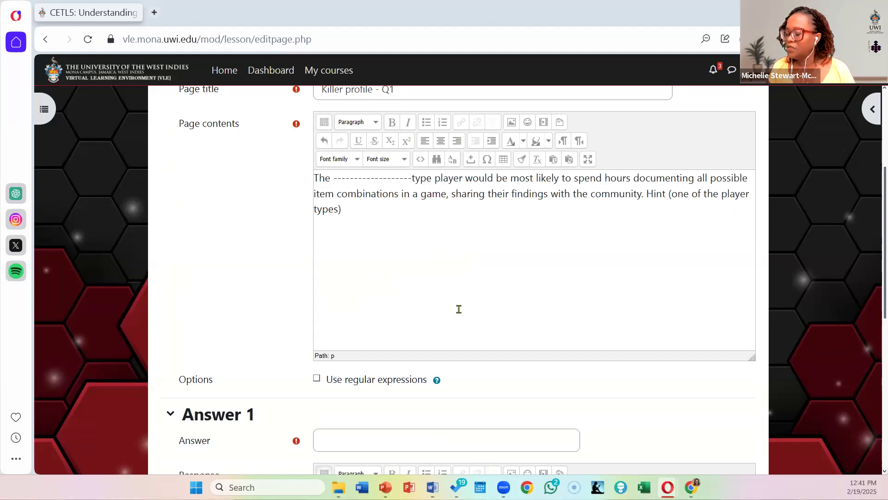
Step: Enter "Explorer" as Answer 1 of the short answer question
scroll(462, 290, "down", 3)
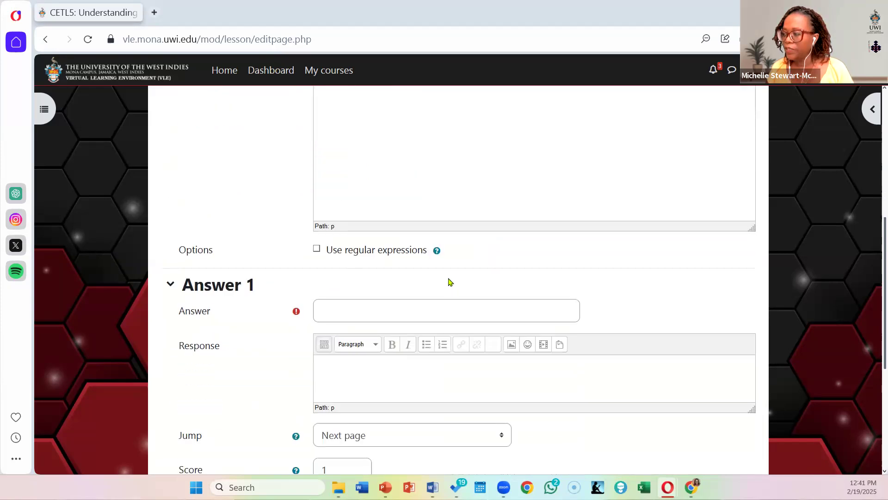
left_click(368, 309)
type("Explorer")
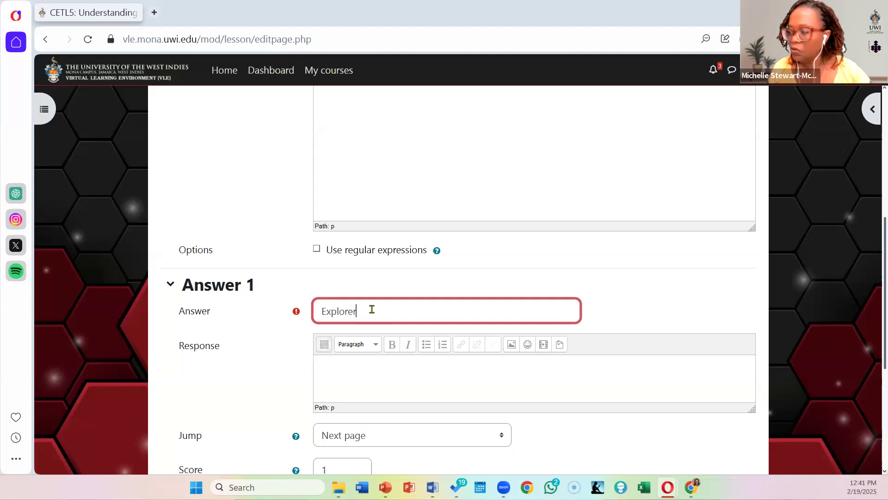
scroll(381, 287, "down", 1)
scroll(381, 287, "down", 5)
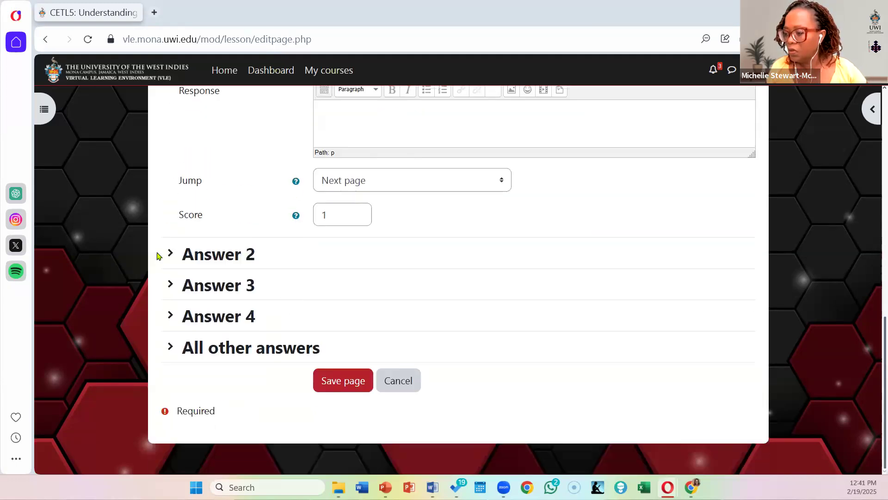
Step: Enter "Achiever" as Answer 2 of the short answer question
left_click(215, 261)
left_click(379, 280)
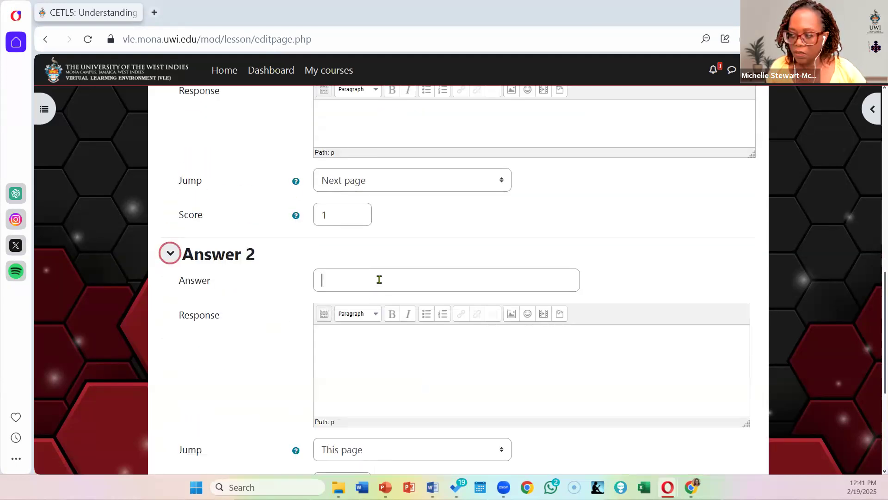
type("A")
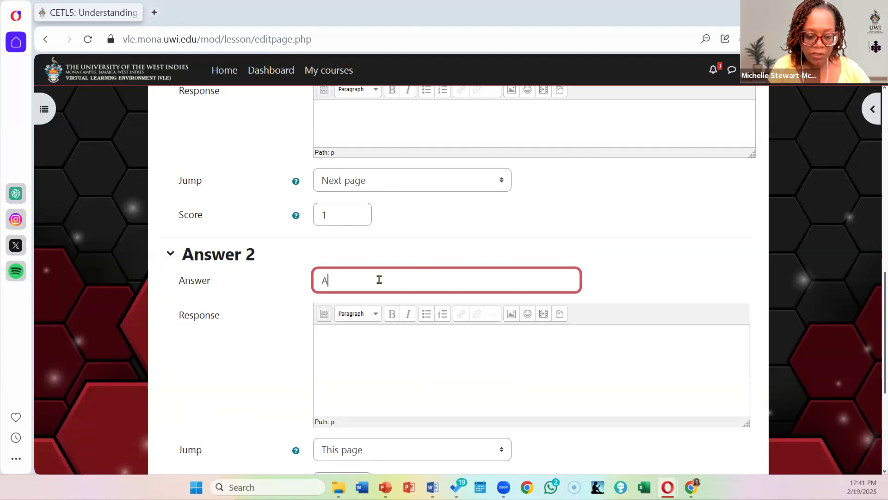
type("chieved")
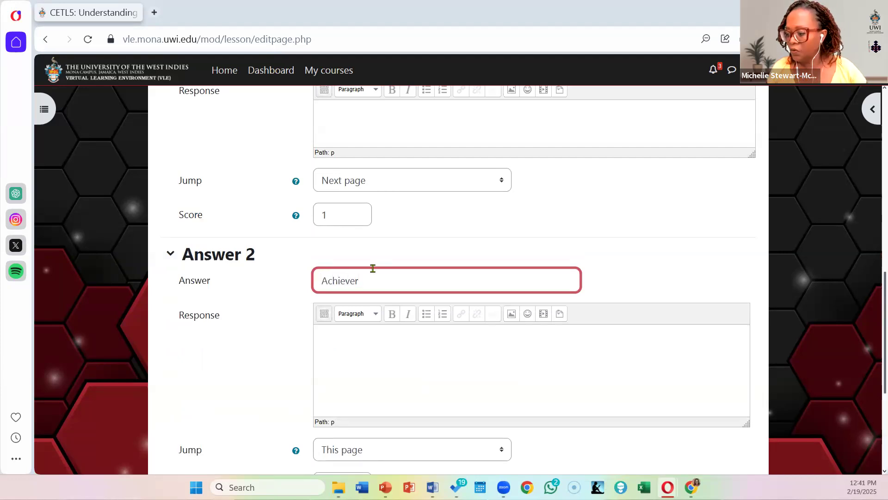
Step: Enter "Killer" as Answer 3 of the short answer question
scroll(373, 270, "down", 5)
left_click(233, 292)
left_click(401, 311)
type("Killer")
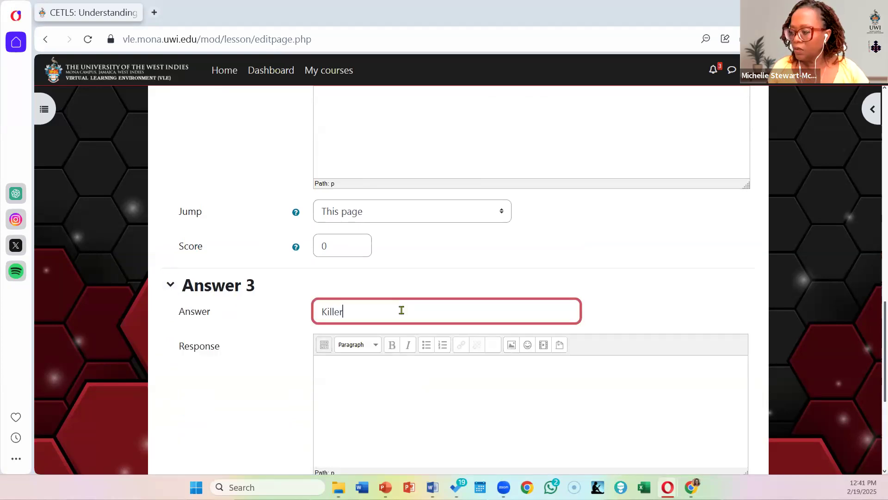
Step: Enter "Socializer" as Answer 4 of the short answer question
scroll(404, 316, "down", 1)
scroll(404, 316, "down", 5)
left_click(222, 321)
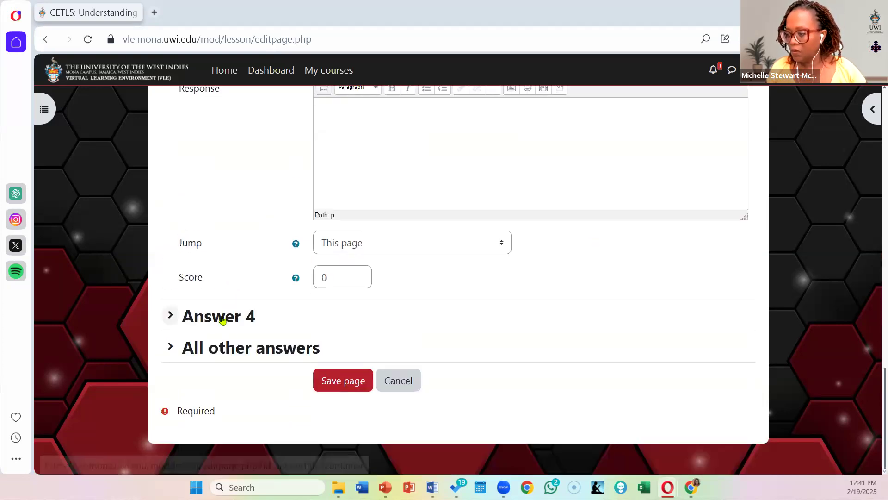
left_click(379, 341)
type("Socializer")
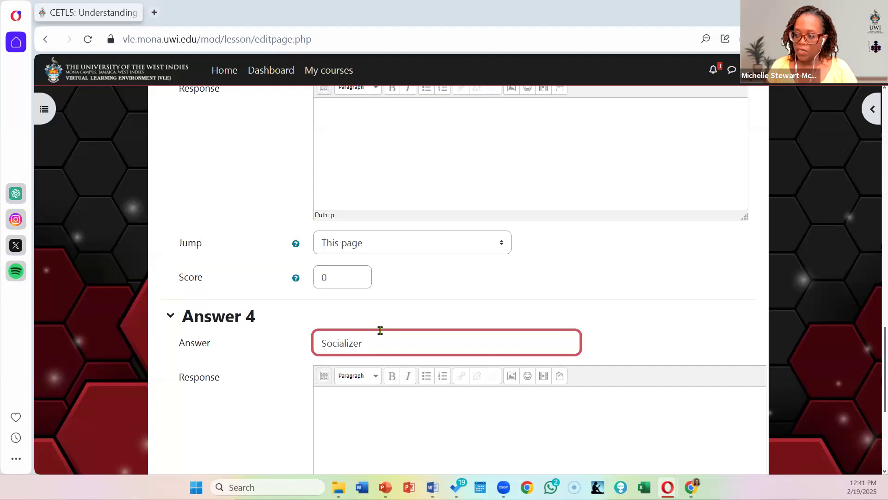
Step: Expand the All other answers section and review its settings, the four answers' jumps and scores, and the question text
scroll(380, 330, "down", 3)
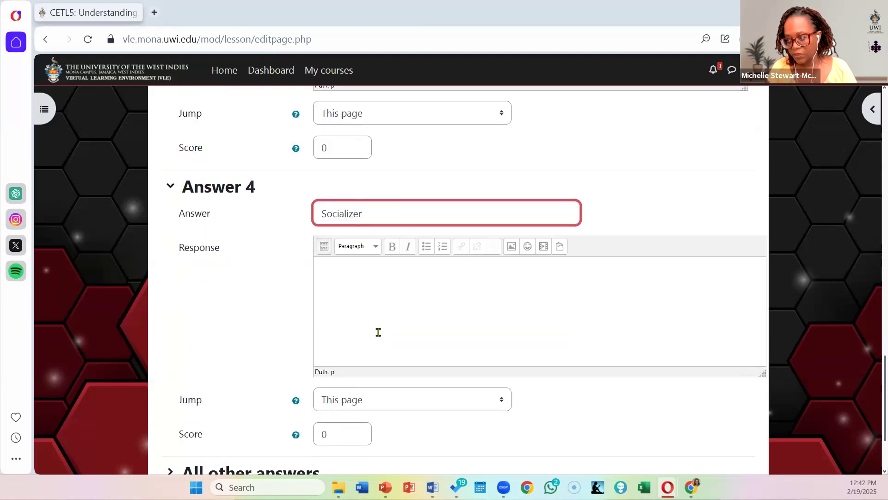
scroll(371, 318, "down", 2)
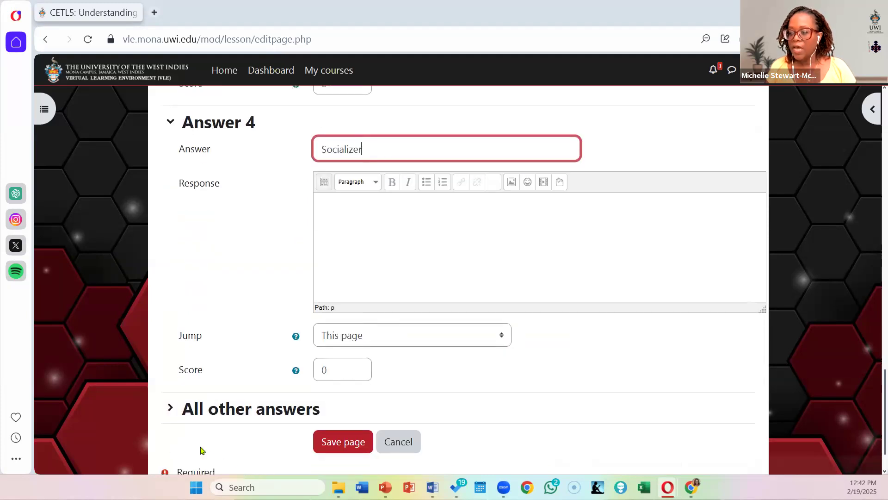
left_click(199, 410)
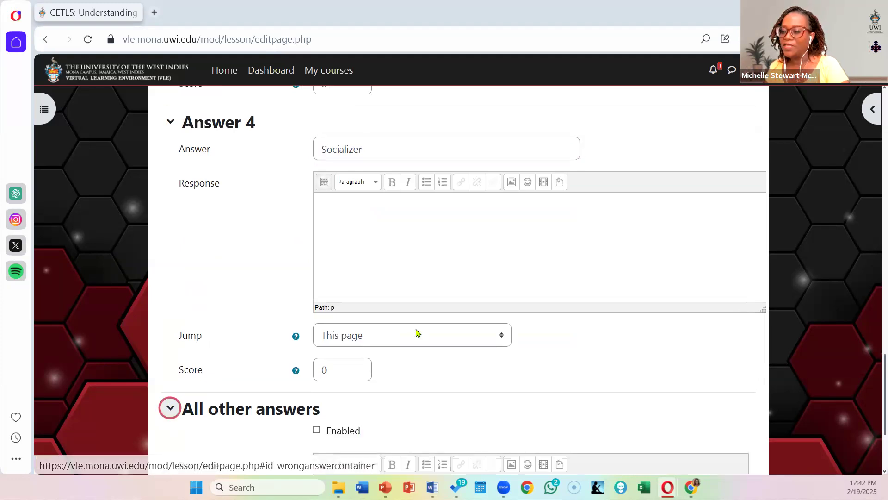
scroll(416, 331, "down", 3)
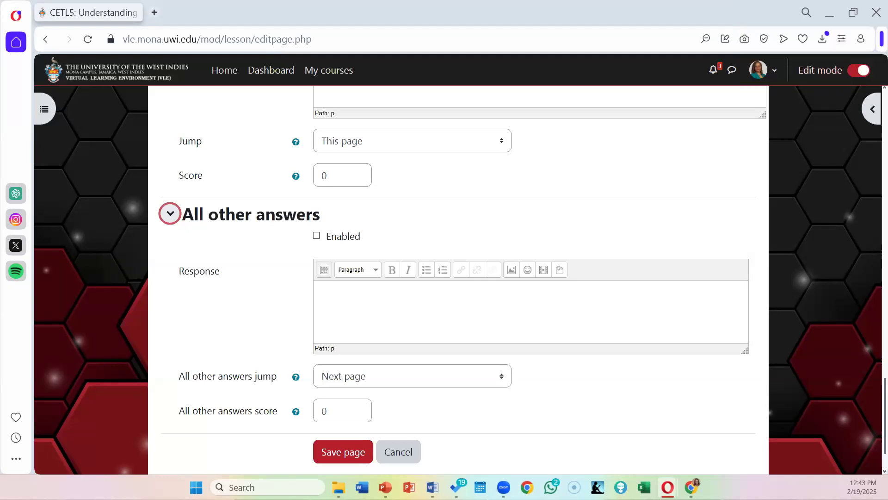
scroll(557, 259, "up", 1)
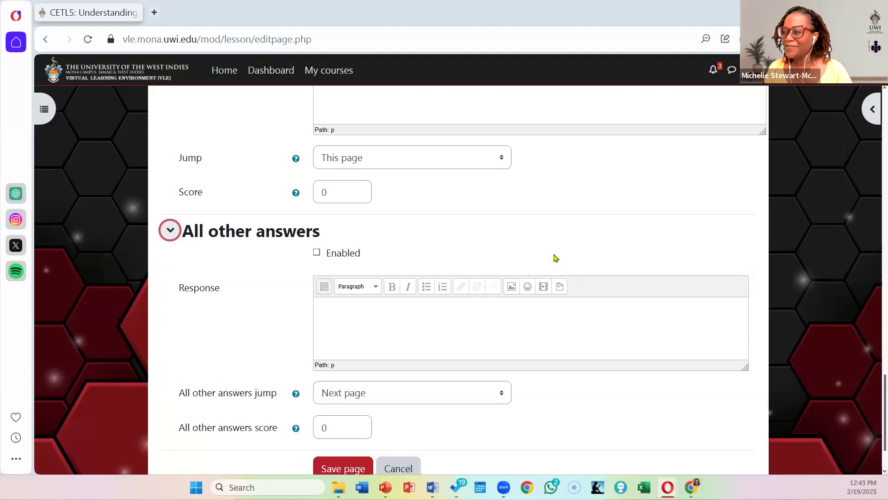
scroll(555, 256, "up", 10)
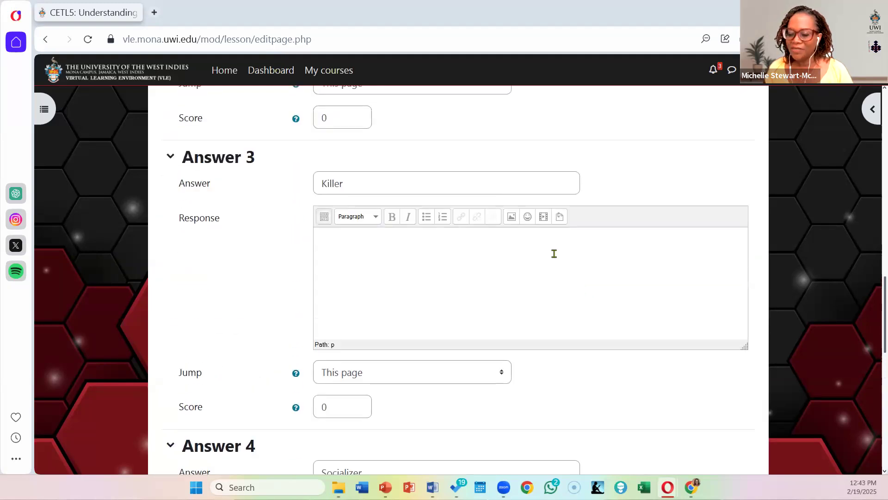
scroll(554, 254, "down", 1)
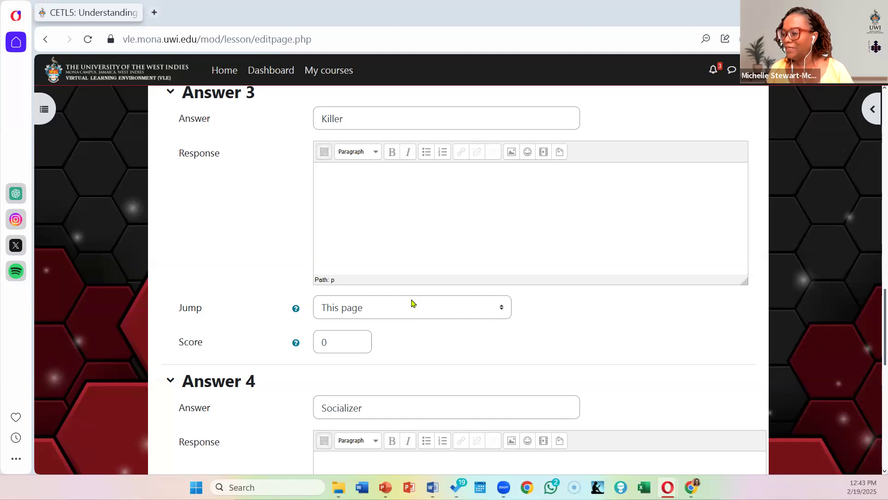
scroll(411, 303, "up", 4)
scroll(413, 304, "up", 5)
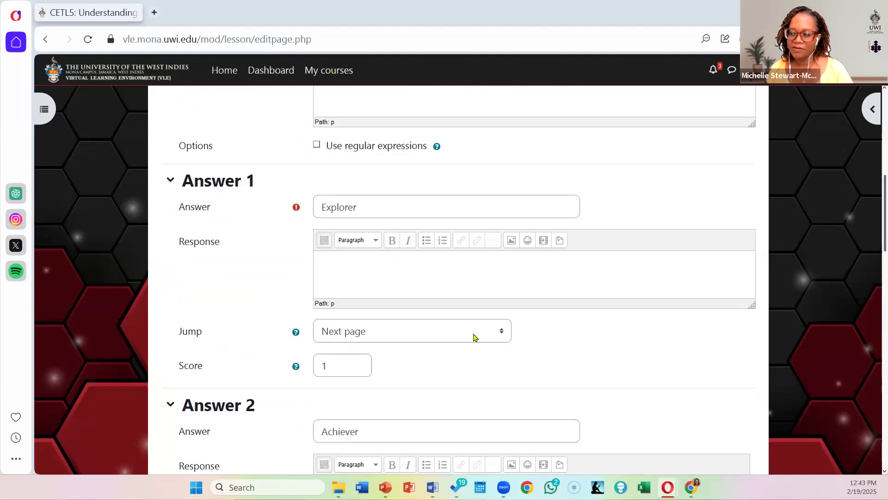
scroll(474, 337, "up", 4)
scroll(475, 337, "up", 1)
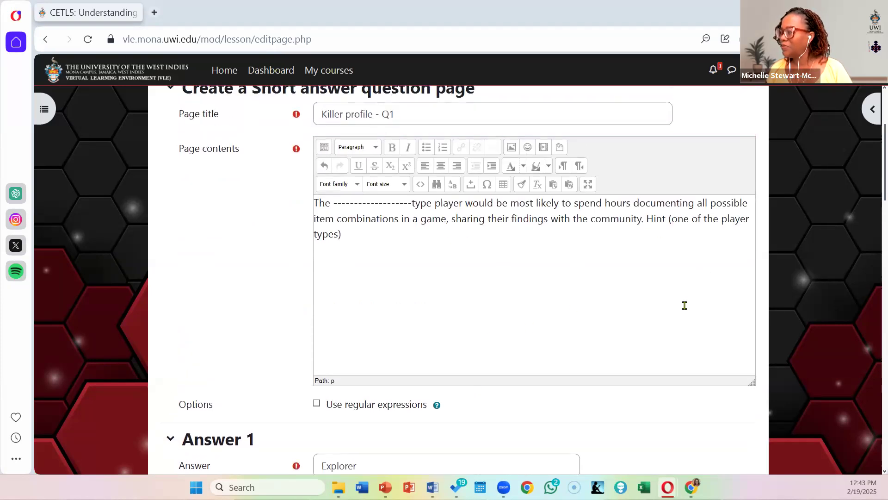
Step: Paste the "Excellent! Explorers are driven by discovery" feedback as the Answer 1 response and enlarge its text box to fit
scroll(669, 295, "down", 4)
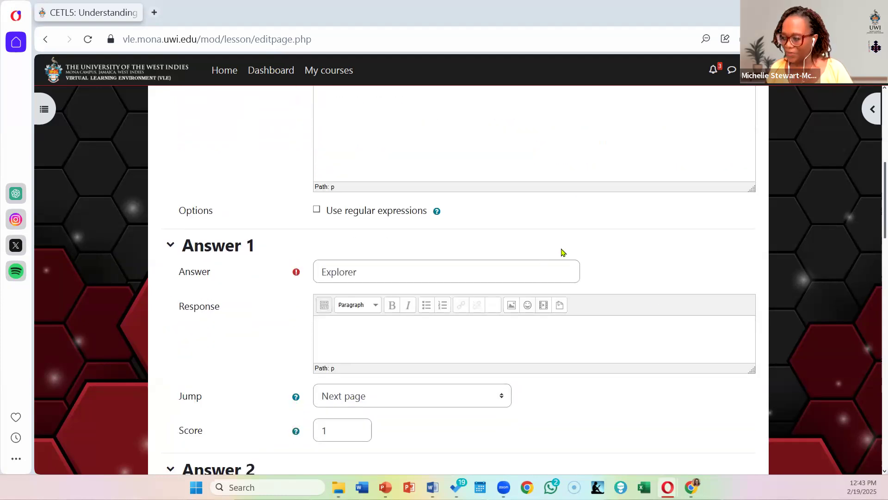
scroll(543, 257, "down", 1)
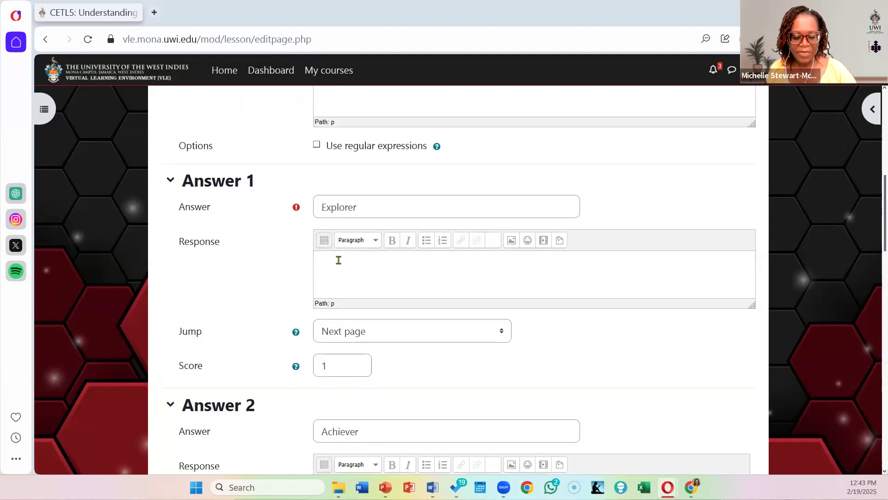
key("ctrl+v")
scroll(393, 268, "up", 1)
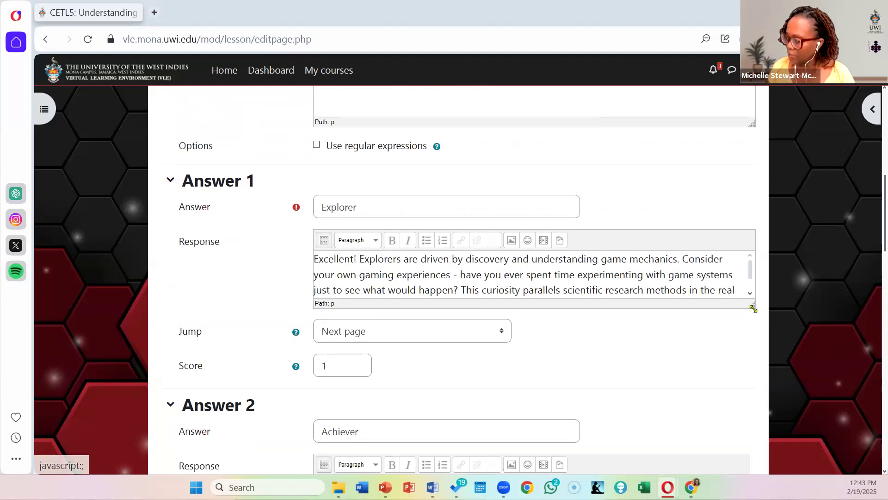
left_click_drag(753, 308, 744, 367)
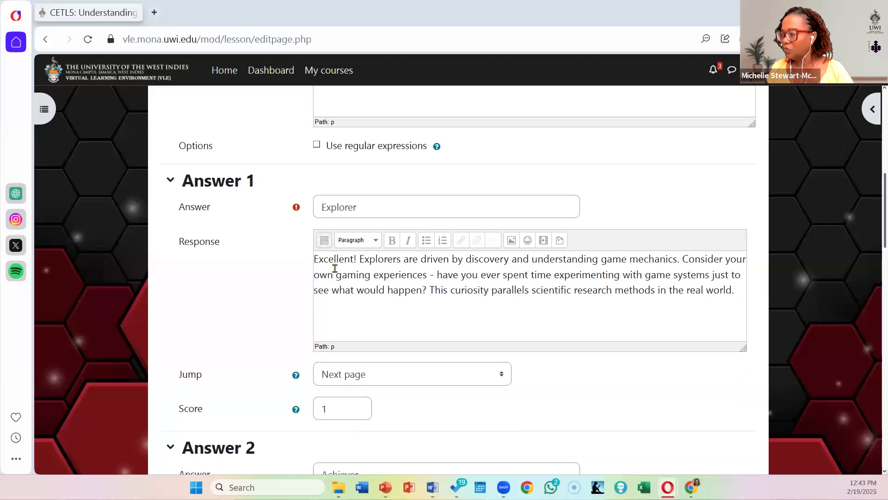
Step: Show all formatting tools in the Answer 1 response editor, try full screen mode, and make the editing area taller
left_click(324, 240)
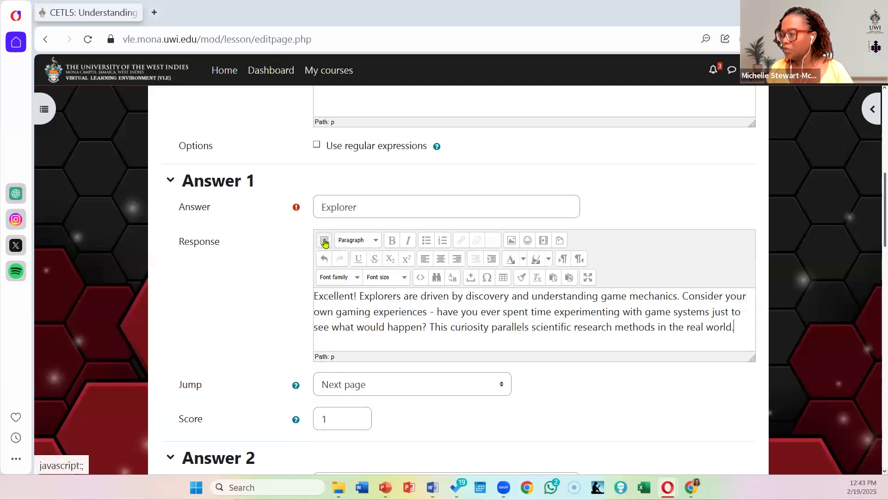
left_click(588, 277)
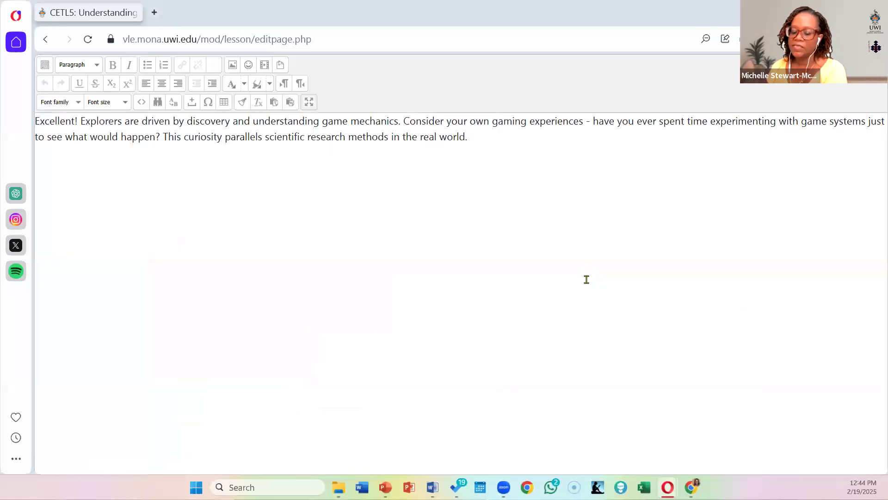
left_click(309, 103)
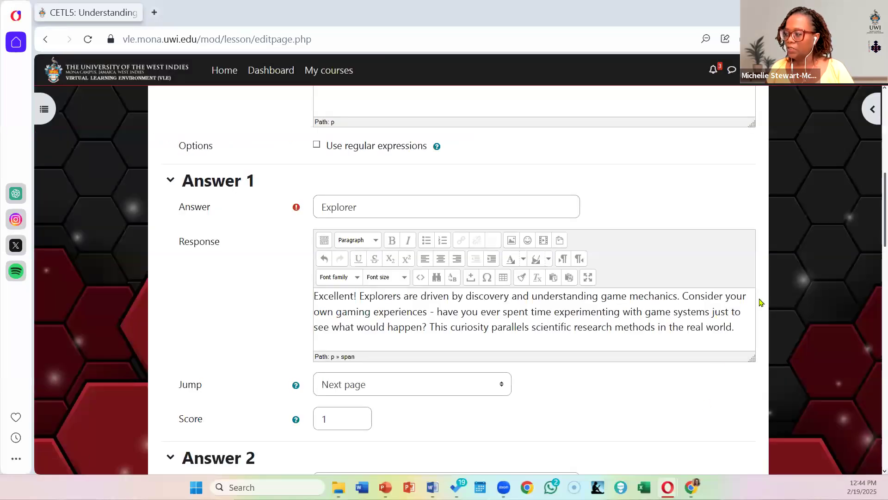
left_click_drag(751, 359, 762, 440)
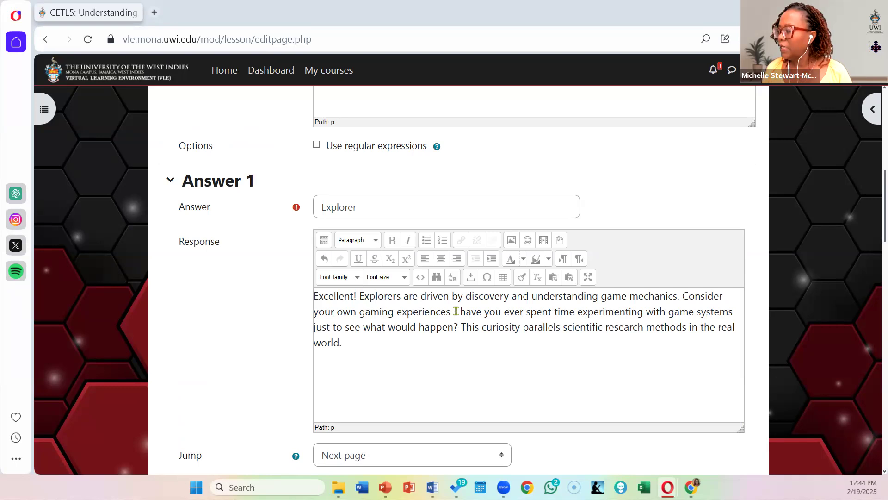
Step: Add a blank line above the Answer 1 response text and choose the recent file well-done.png as its image
left_click(314, 295)
key("Return")
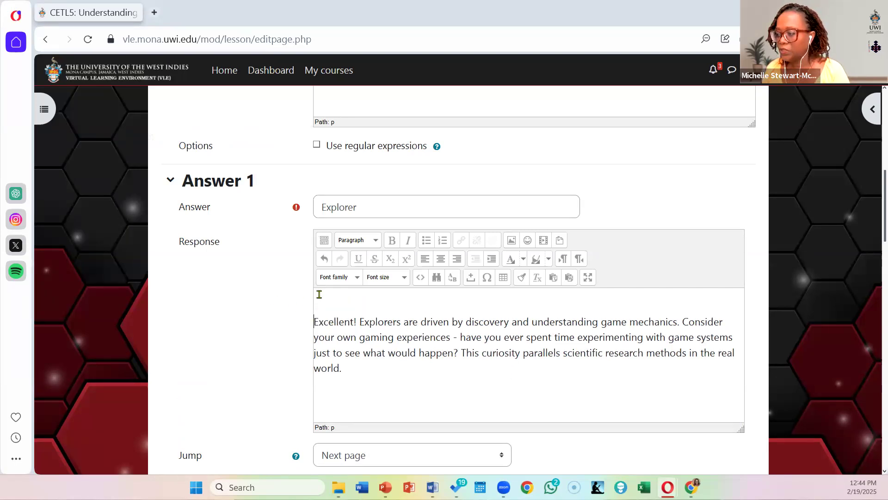
left_click(513, 241)
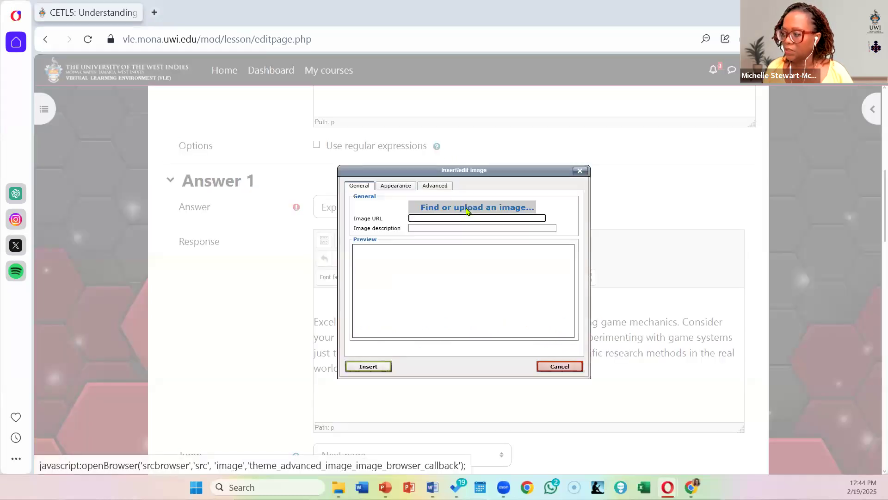
left_click(468, 209)
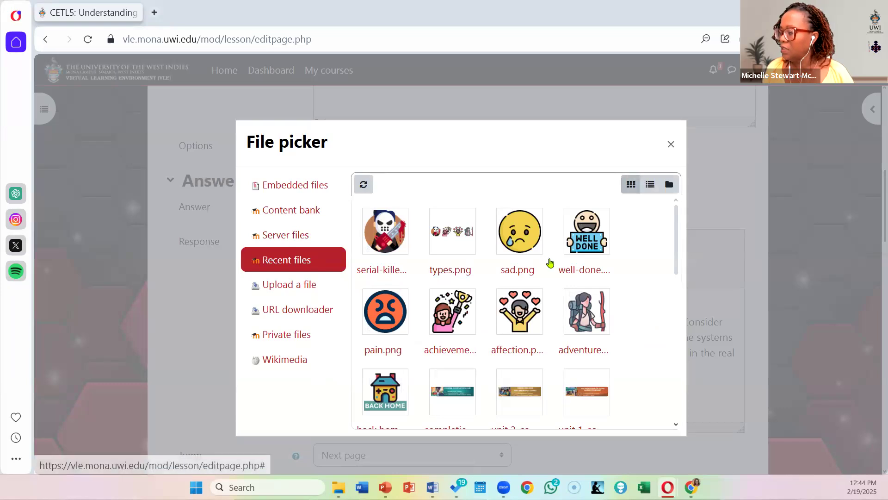
left_click(573, 236)
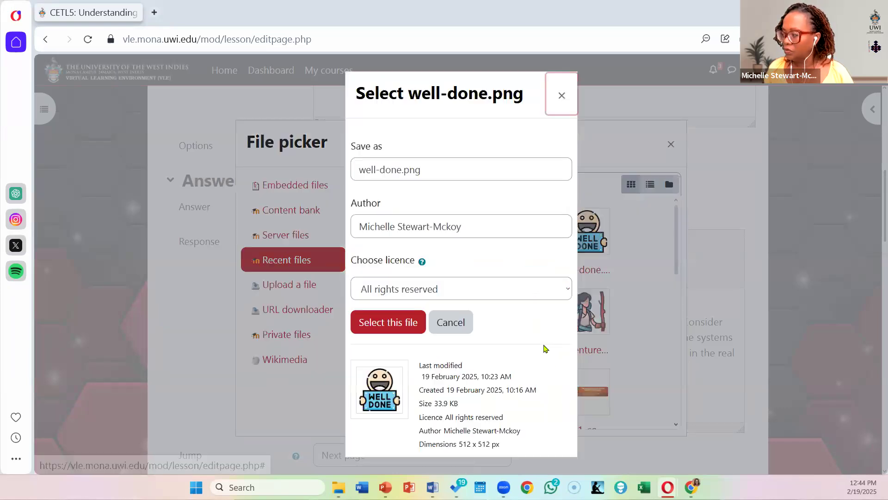
left_click(389, 323)
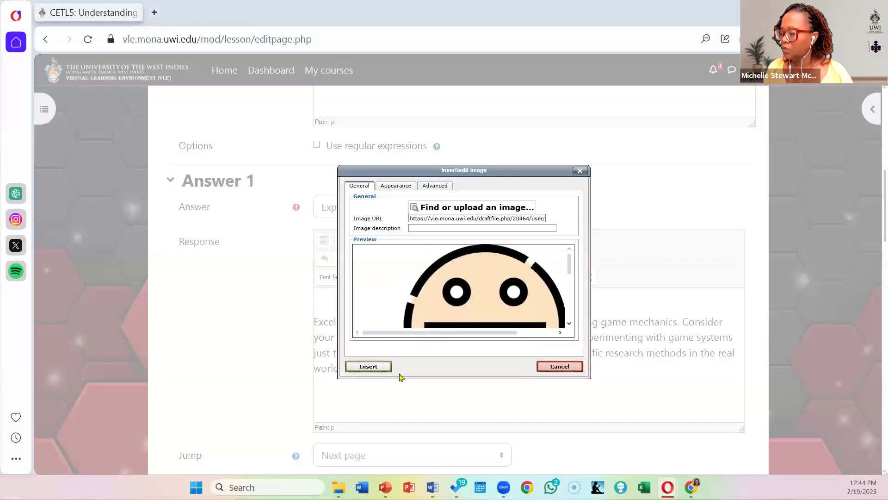
Step: Size the well-done image to 100 x 100 px and insert it into the Answer 1 response without a description
left_click(397, 186)
left_click(369, 227)
type("100")
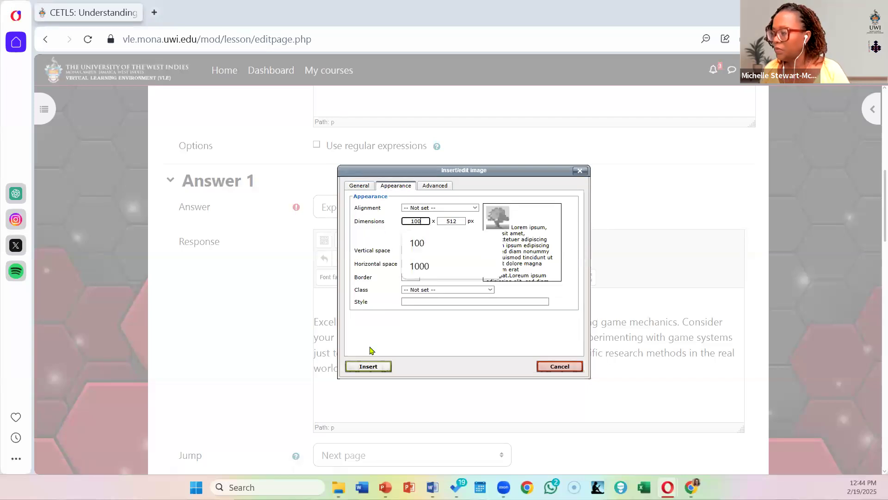
left_click(369, 367)
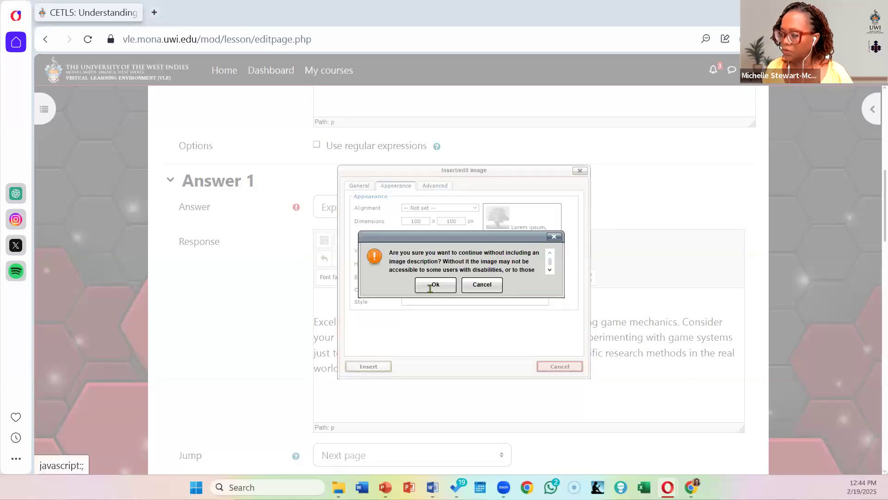
left_click(431, 287)
Step: Paste the "Not quite" Achiever feedback as the Answer 2 response and delete its sentence "Review the typologies and try the quiz again."
scroll(532, 246, "down", 7)
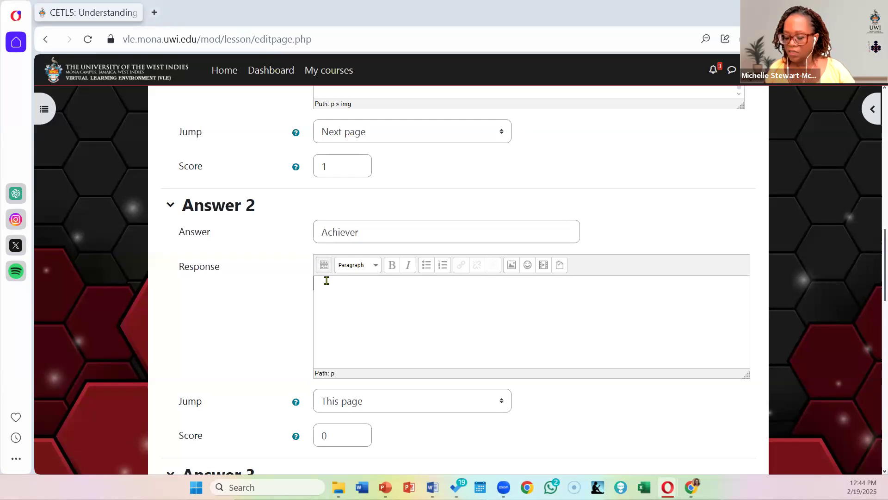
type("Not quite, though it's a thoughtful guess! While Achievers do maintain detailed records, they focus more on completion tracking. Explorers are the ones who document mechanics for discovery's sake. Think about the difference between completing a task and understanding how it works. Review the typologies and try the quiz again.")
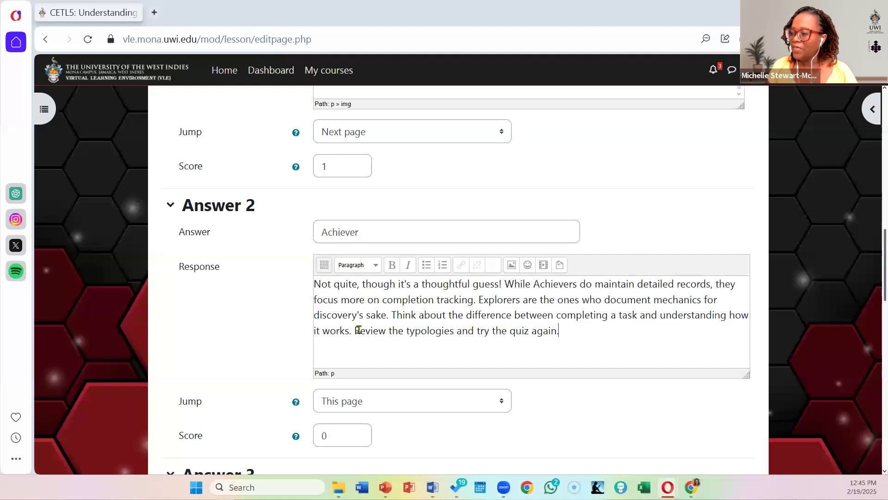
left_click_drag(355, 331, 378, 331)
left_click(603, 334, "shift")
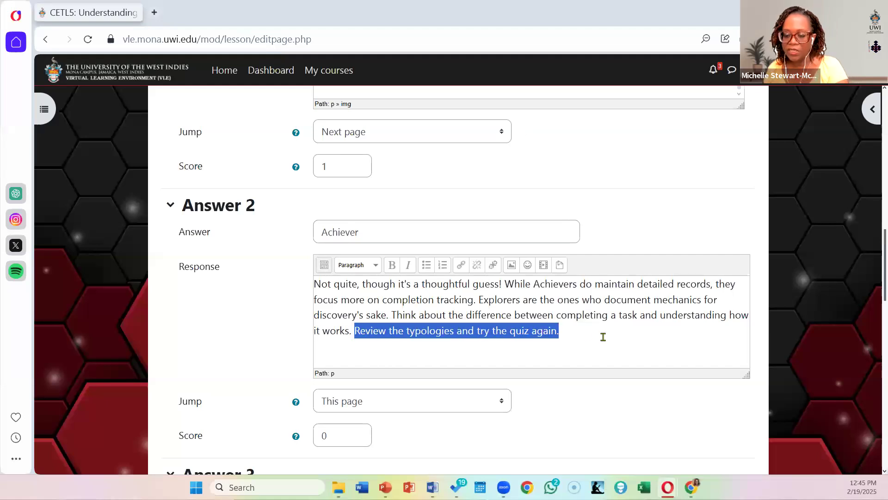
key("BackSpace")
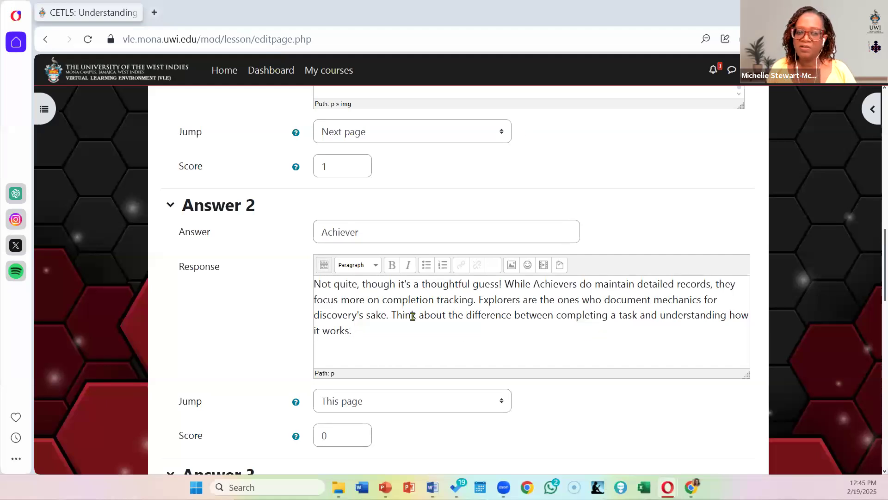
Step: Add a blank line above the Answer 2 response text and choose the recent file sad.png as its image
left_click(315, 288)
key("Return")
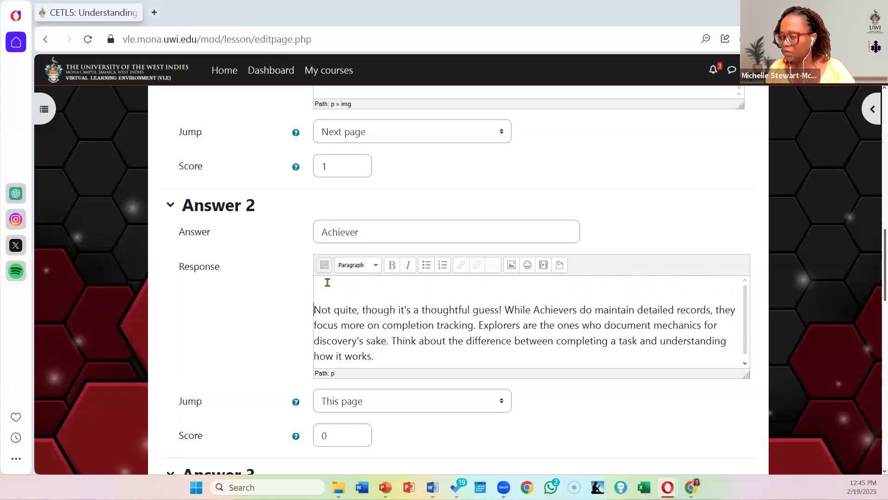
left_click(512, 268)
left_click(472, 211)
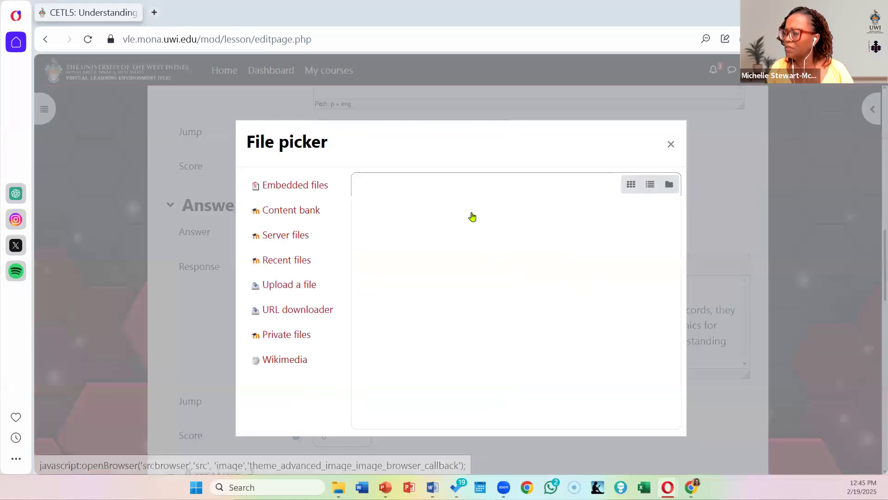
left_click(523, 229)
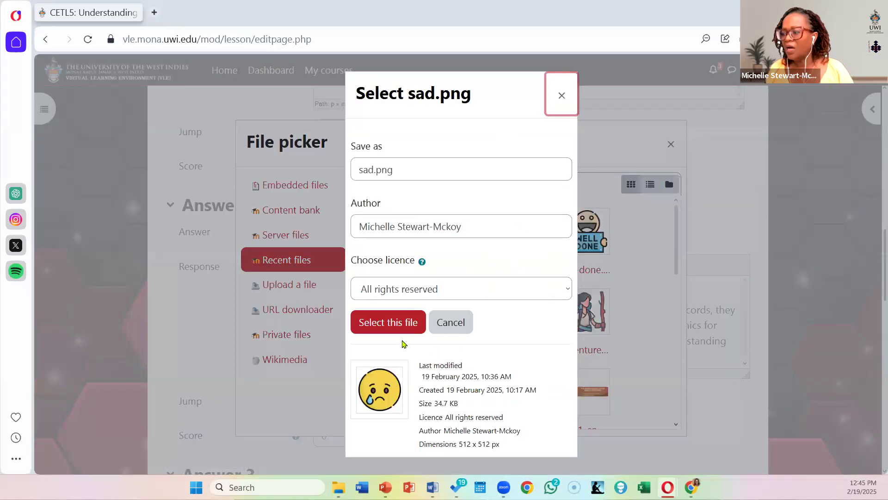
left_click(387, 325)
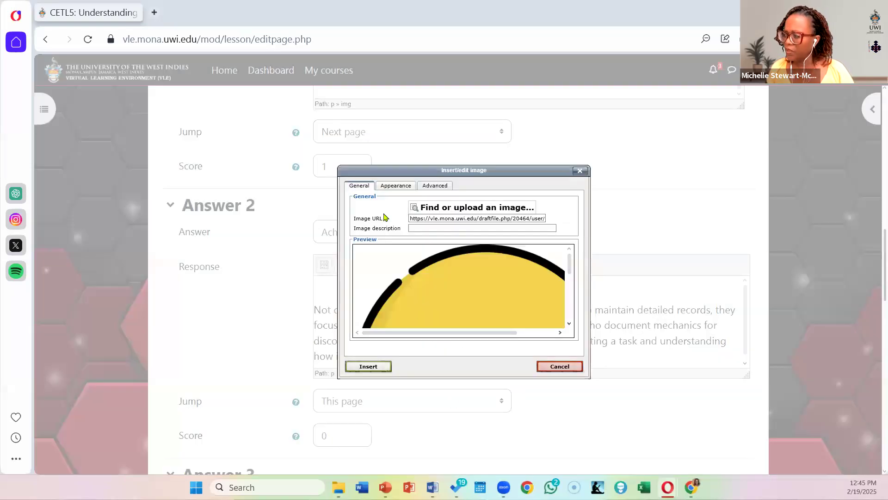
Step: Size the sad image to 100 x 100 px and insert it into the Answer 2 response without a description
left_click(394, 185)
left_click(370, 222)
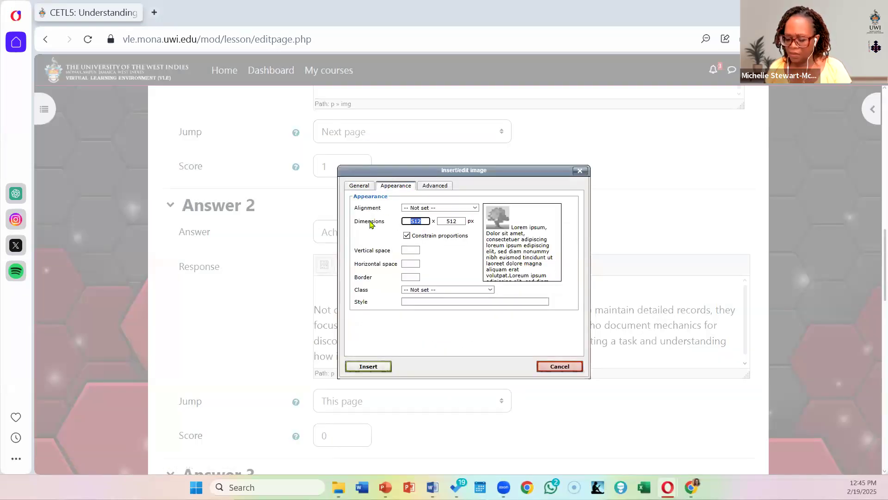
type("100")
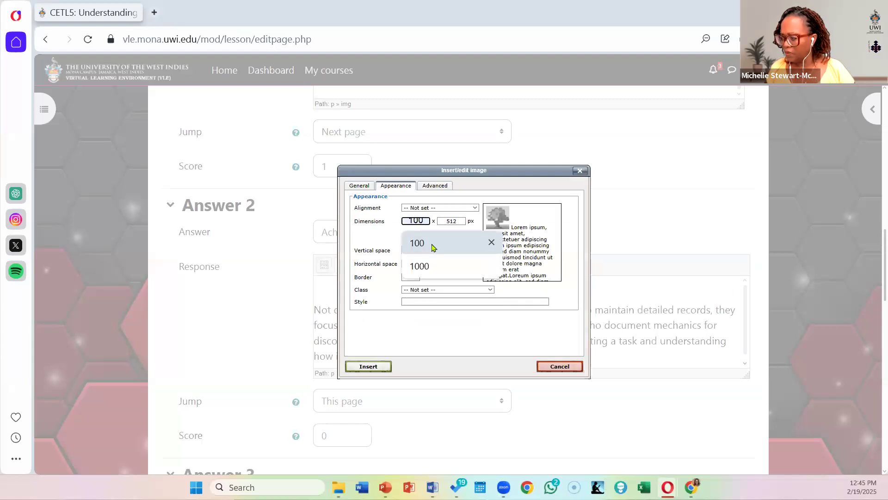
left_click(432, 247)
left_click(366, 367)
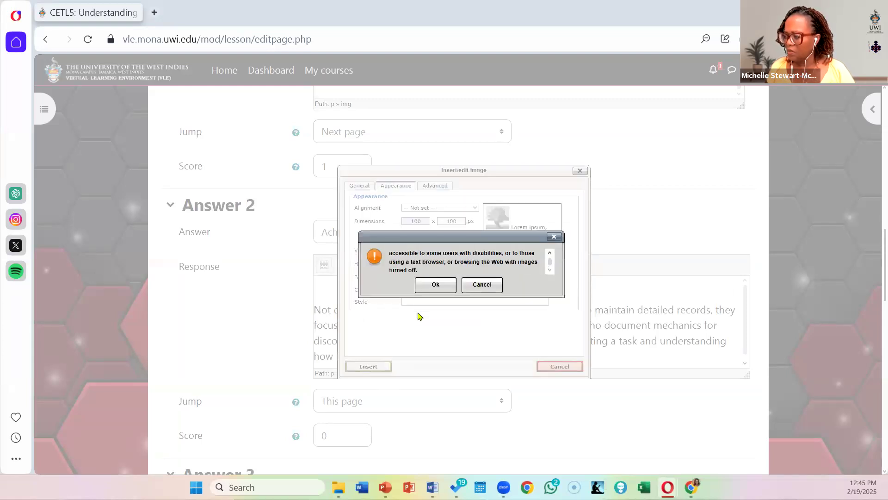
left_click(436, 284)
Step: Enter the placeholder text "Blah" as the response for both Answer 3 (Killer) and Answer 4 (Socializer)
scroll(521, 307, "down", 6)
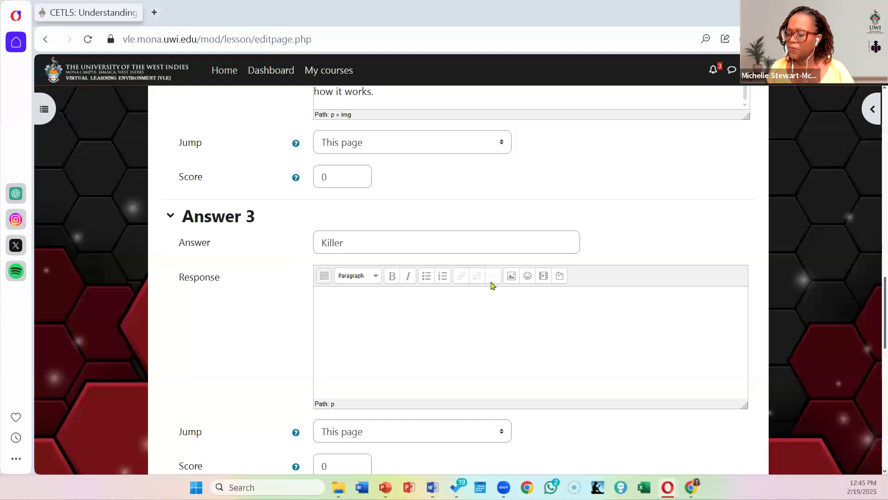
left_click(593, 313)
scroll(590, 313, "down", 2)
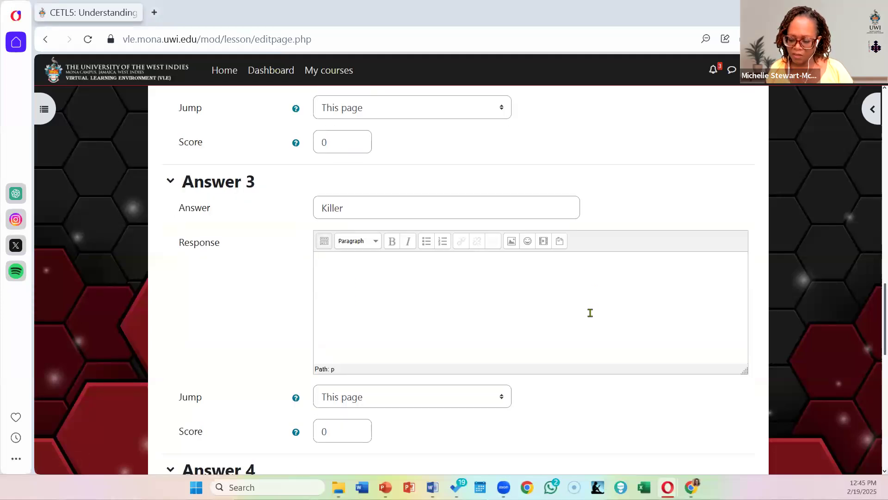
type("Blah")
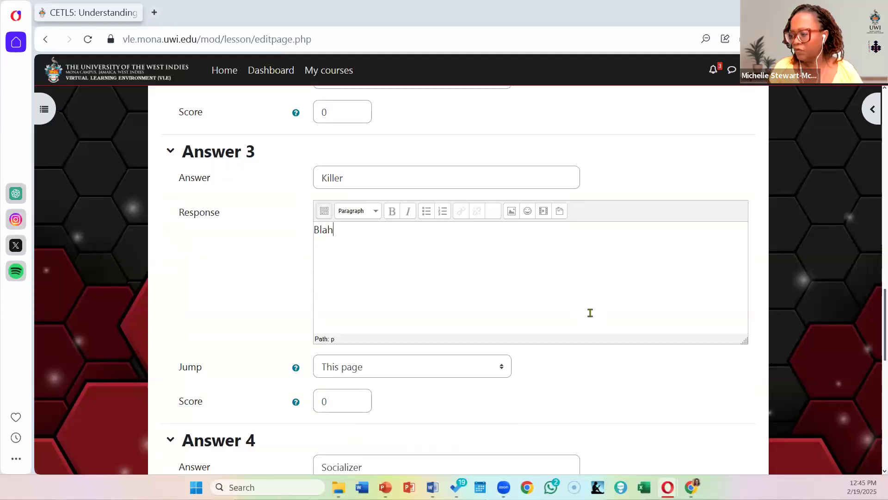
scroll(509, 417, "down", 2)
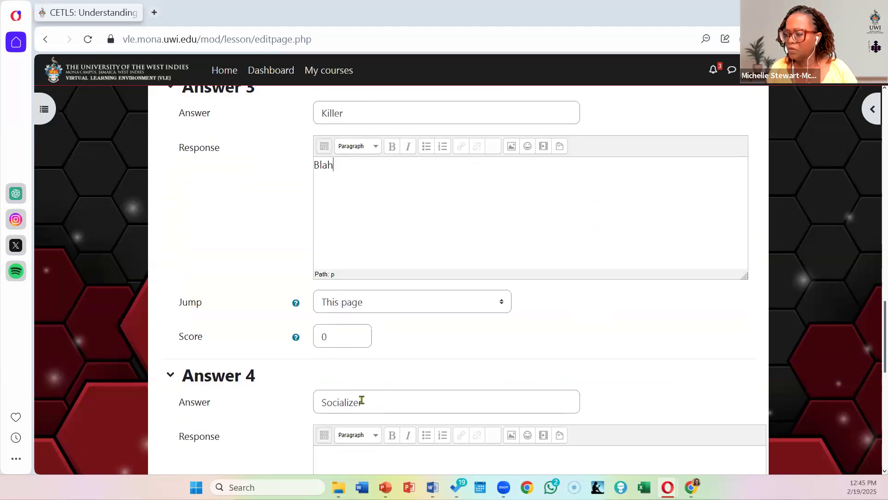
scroll(359, 398, "down", 2)
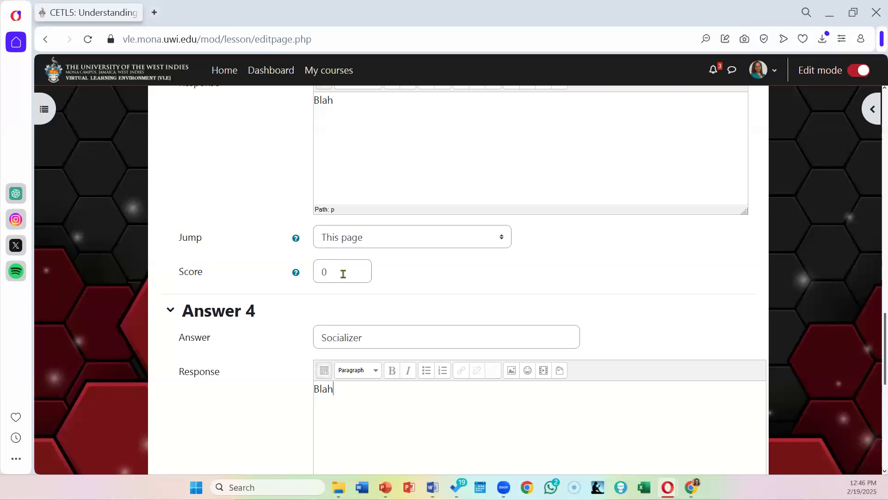
Step: Set the score of Answer 1 (Explorer) to 5
scroll(454, 295, "up", 8)
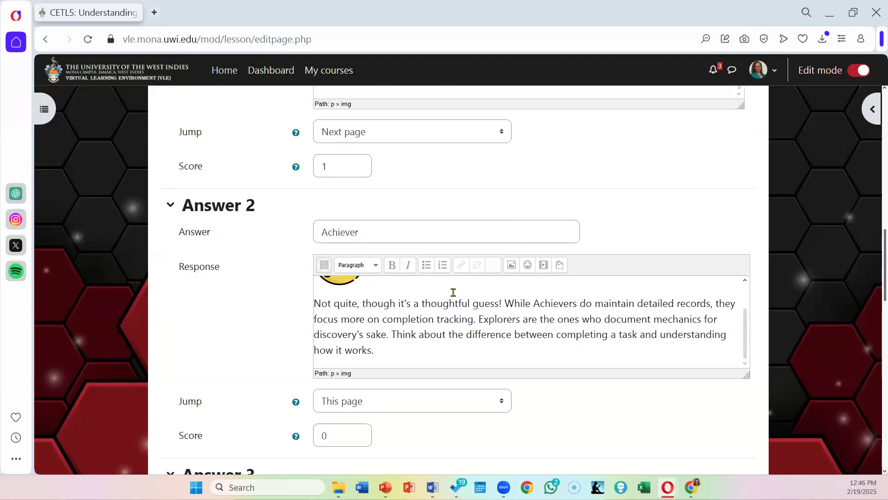
scroll(453, 292, "up", 2)
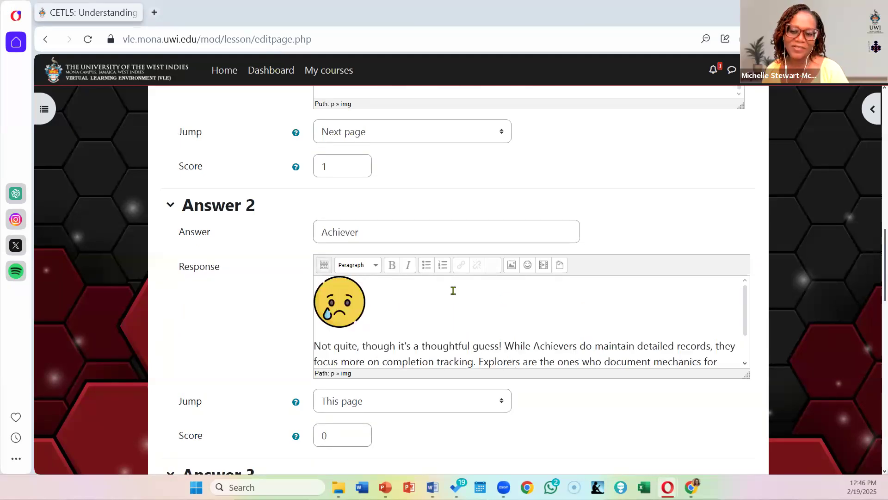
scroll(501, 252, "up", 4)
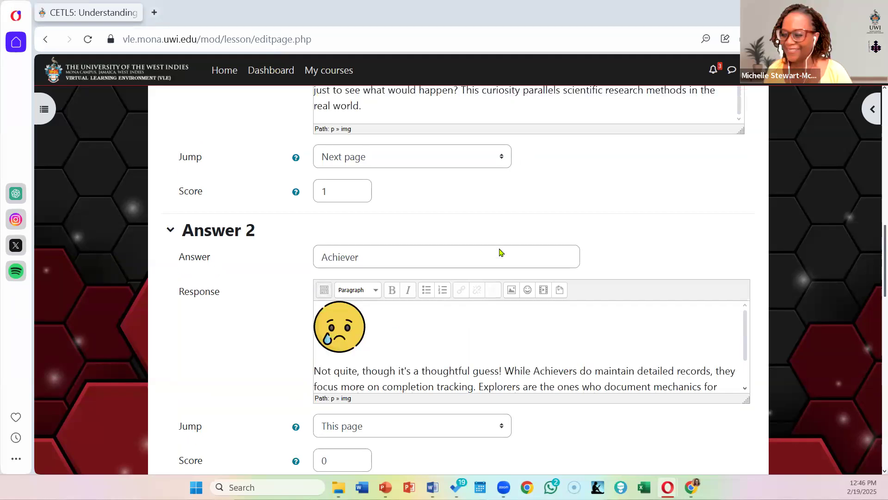
scroll(501, 252, "down", 3)
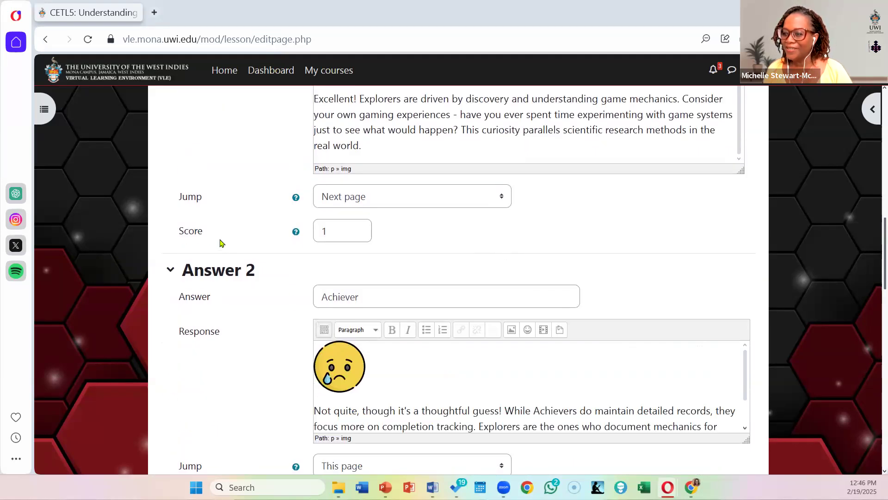
scroll(509, 245, "up", 1)
scroll(508, 245, "up", 4)
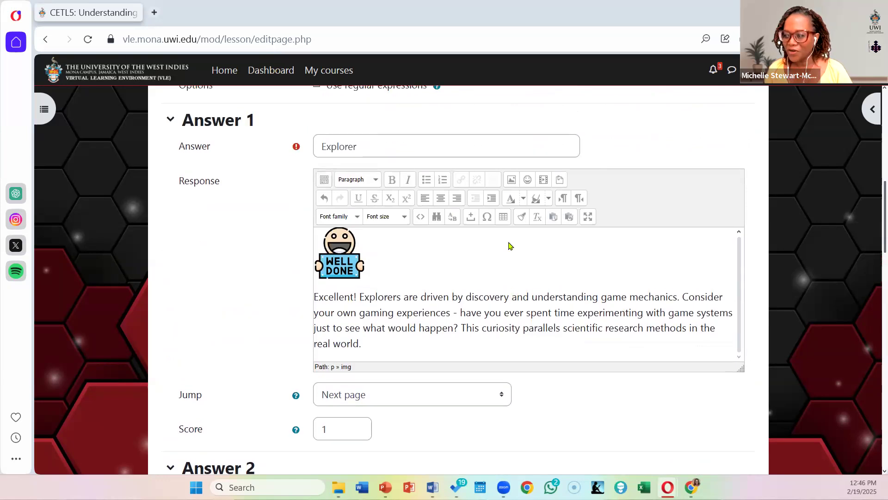
scroll(440, 254, "down", 3)
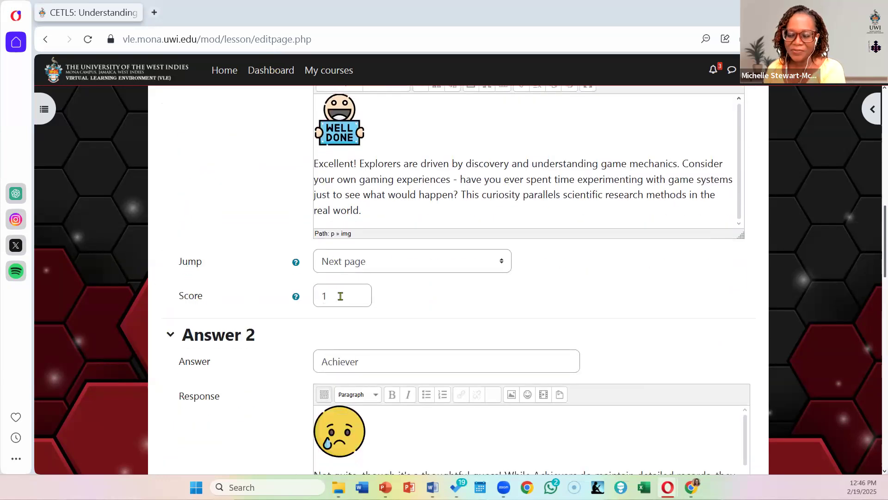
left_click(341, 296)
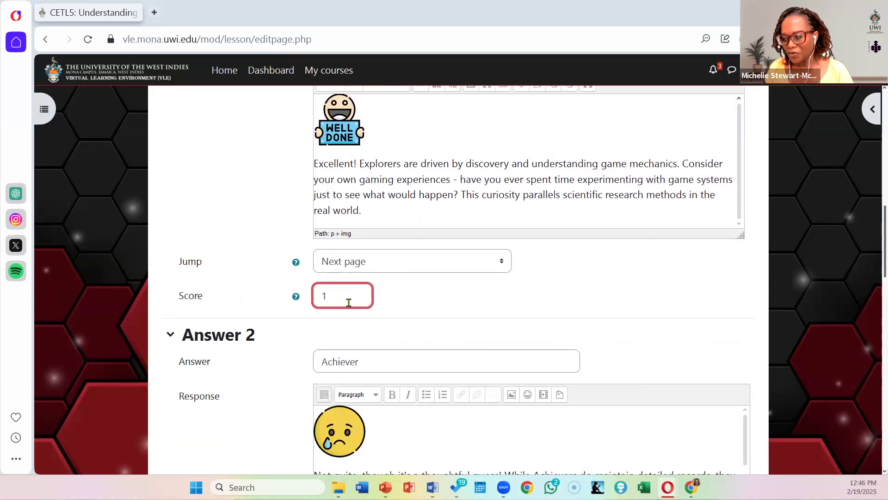
left_click_drag(352, 297, 310, 301)
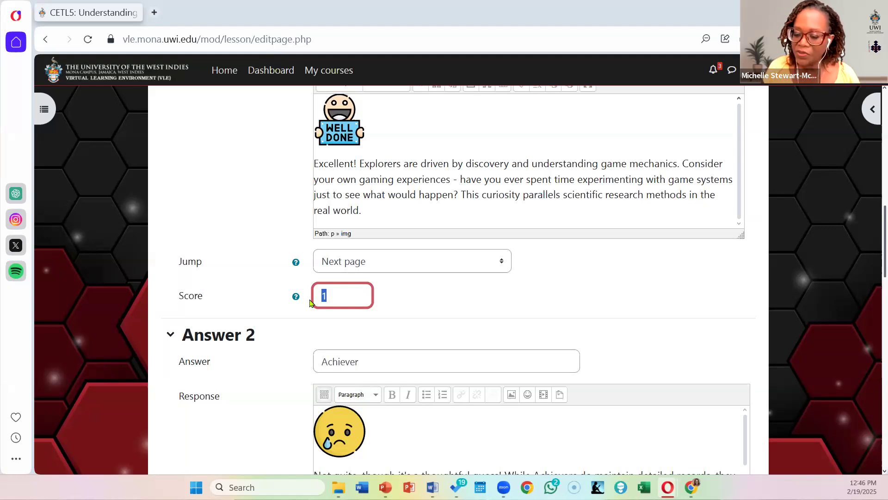
type("5")
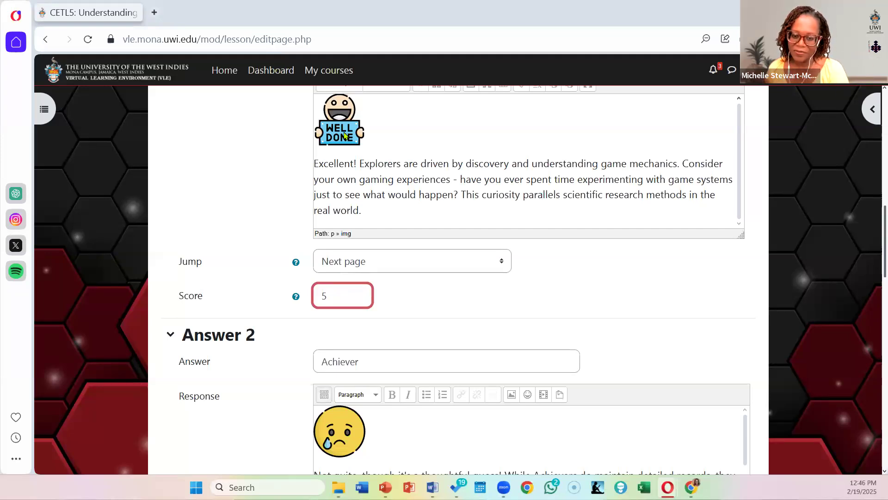
Step: Review the jump and score settings of Answers 2 to 4 and the "All other answers" section
scroll(563, 272, "down", 4)
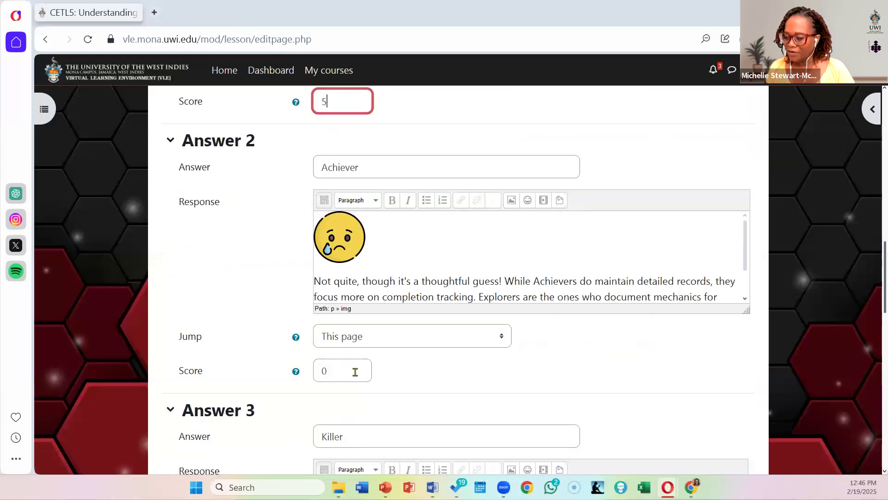
scroll(353, 369, "down", 1)
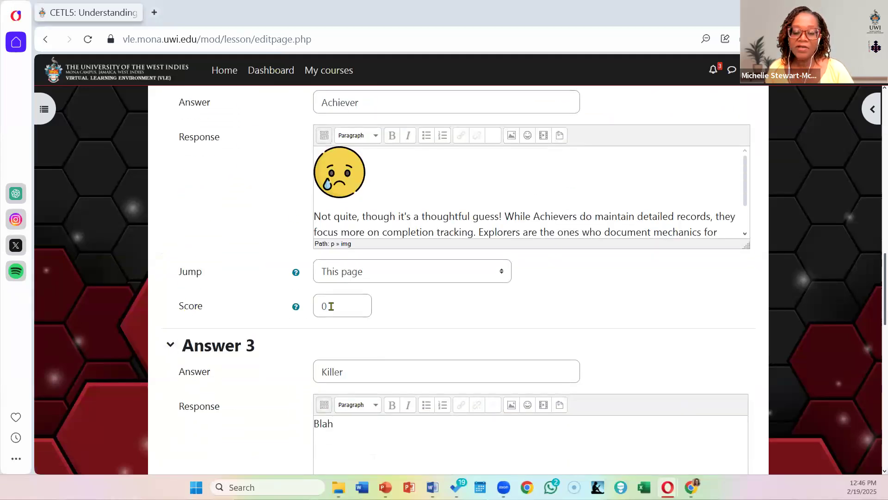
scroll(458, 310, "down", 4)
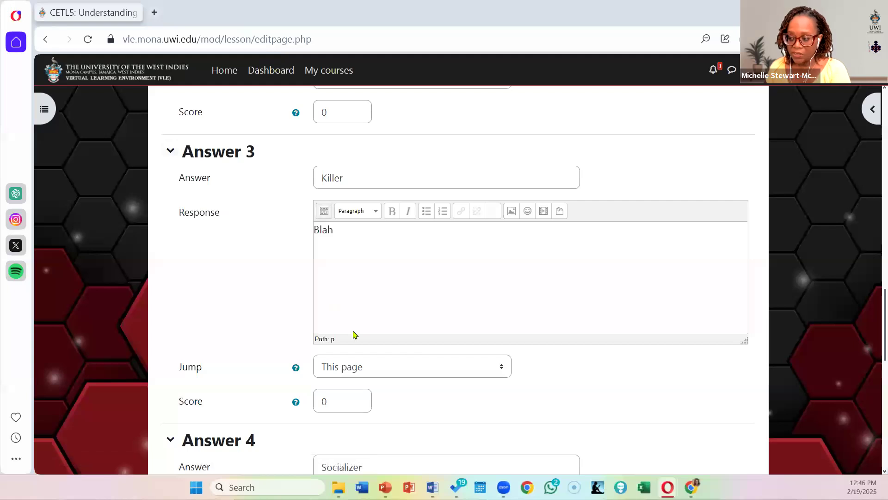
scroll(254, 264, "down", 3)
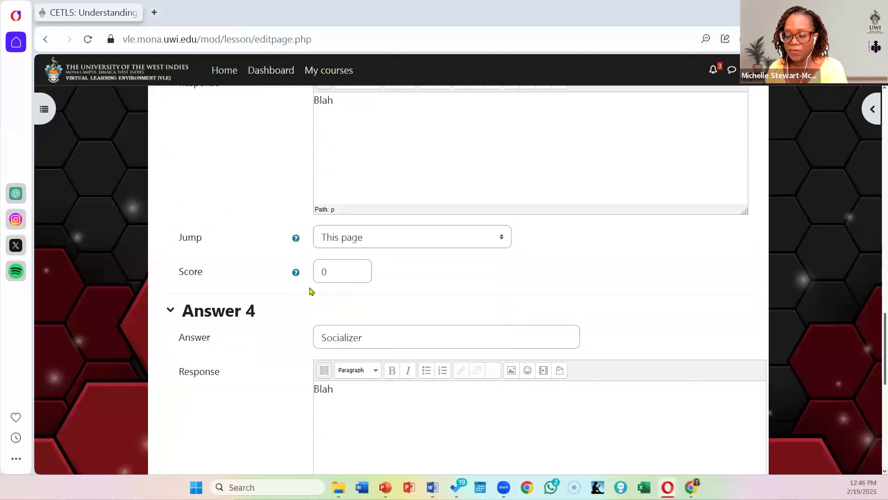
scroll(309, 291, "down", 1)
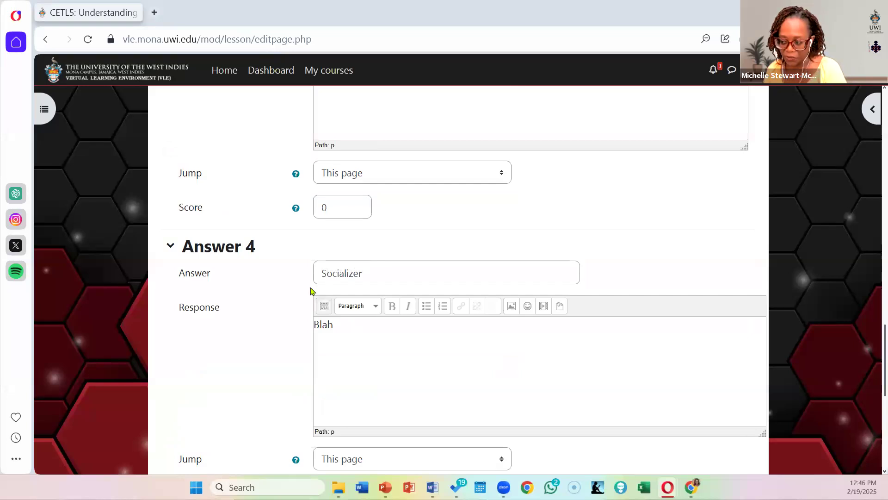
scroll(311, 290, "down", 6)
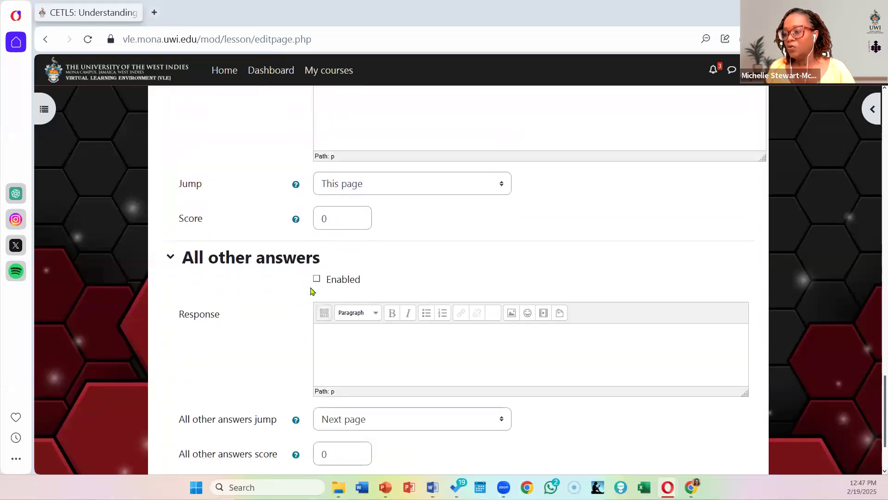
scroll(310, 290, "down", 1)
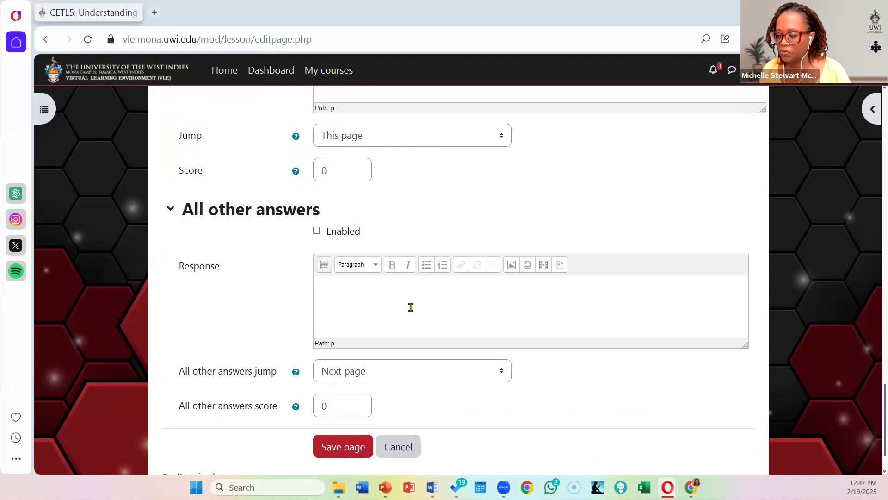
scroll(411, 308, "down", 2)
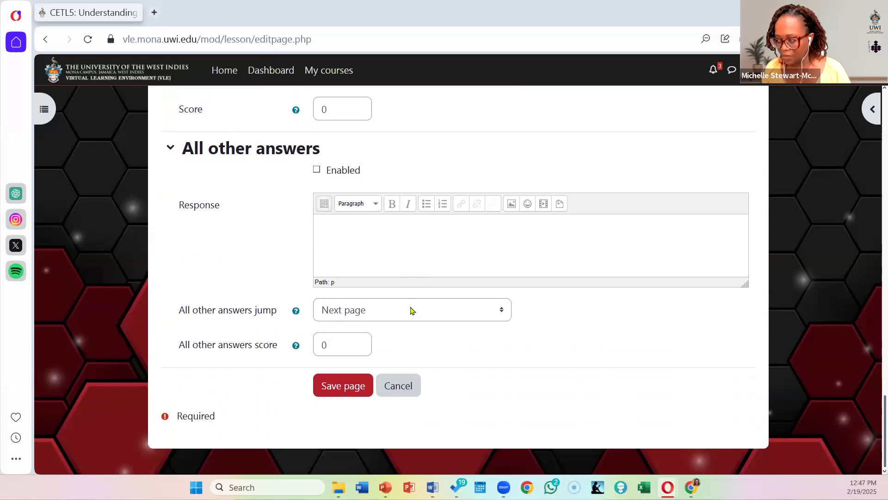
scroll(410, 309, "up", 10)
scroll(411, 309, "up", 10)
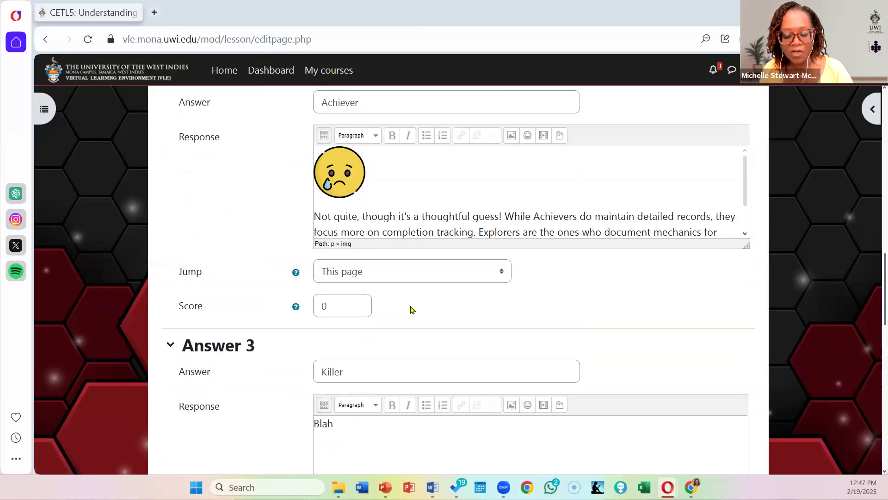
scroll(412, 309, "down", 8)
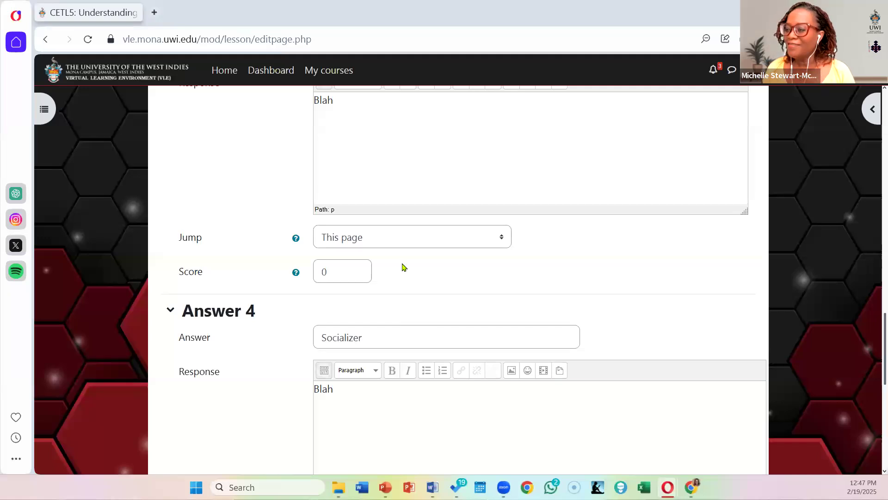
scroll(398, 279, "up", 10)
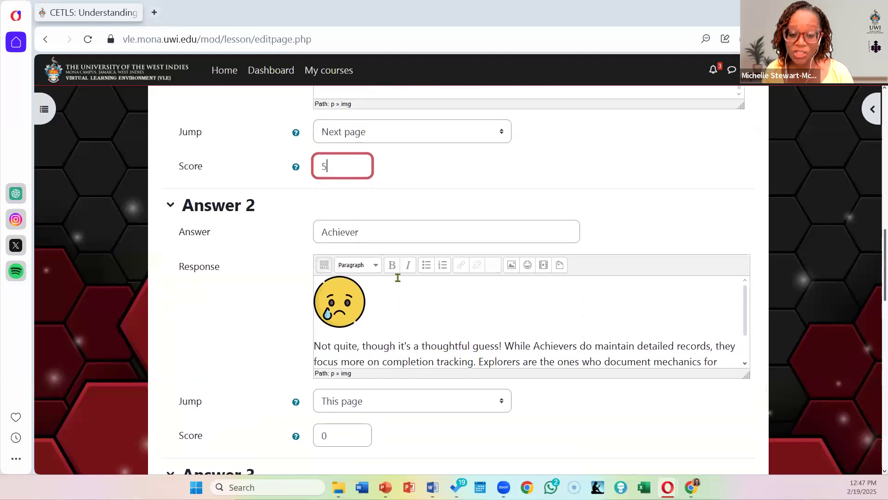
Step: Check the jump options of Answer 1 and save the "Killer profile - Q1" question page
scroll(398, 278, "up", 5)
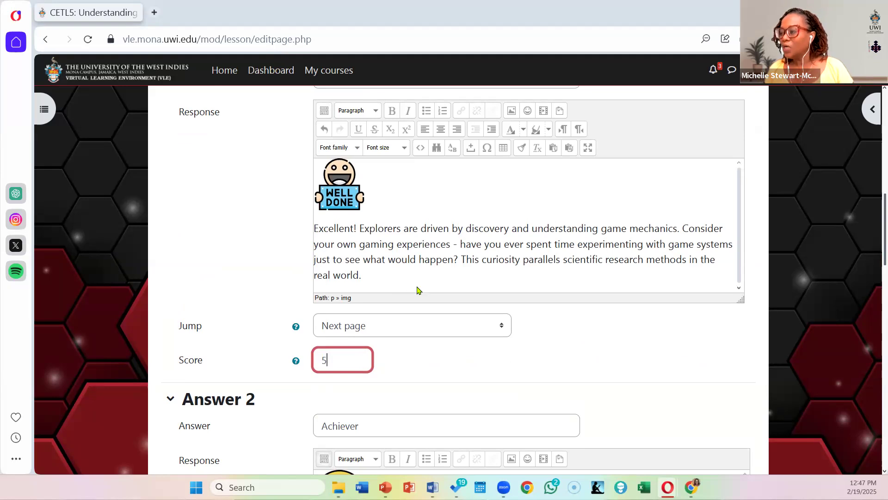
scroll(400, 260, "up", 4)
scroll(400, 260, "down", 4)
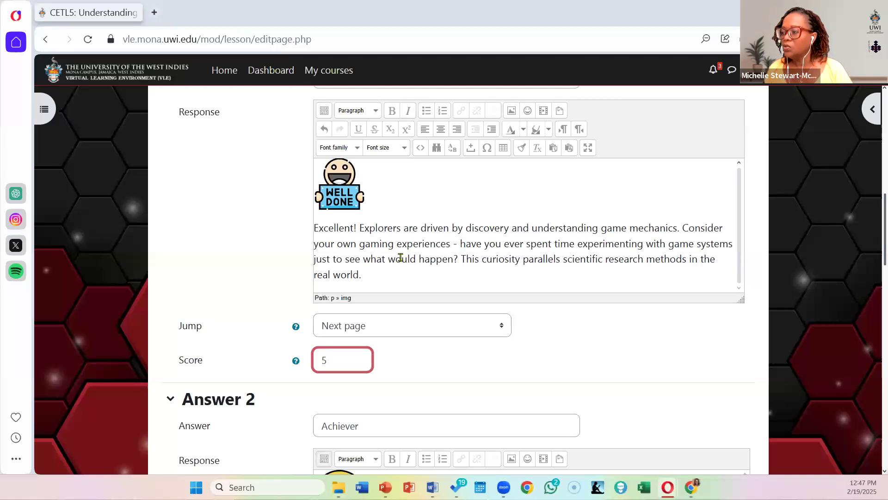
left_click(447, 329)
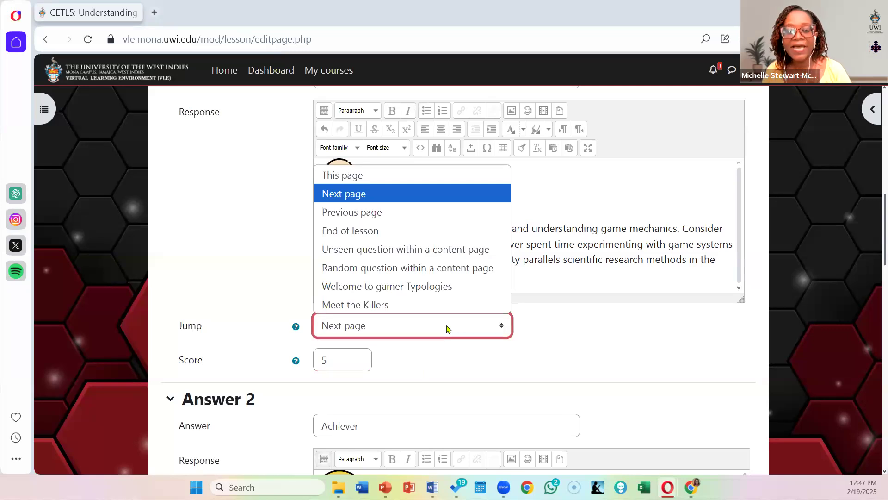
left_click(660, 347)
scroll(660, 347, "down", 20)
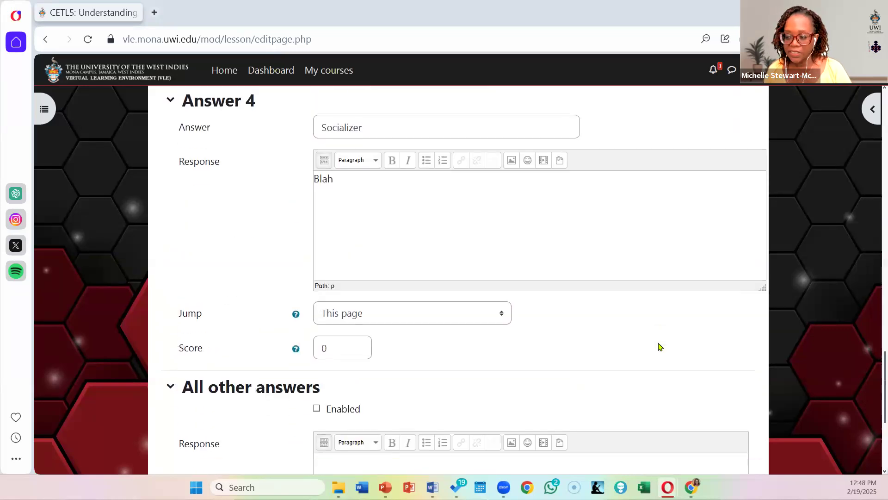
left_click(346, 391)
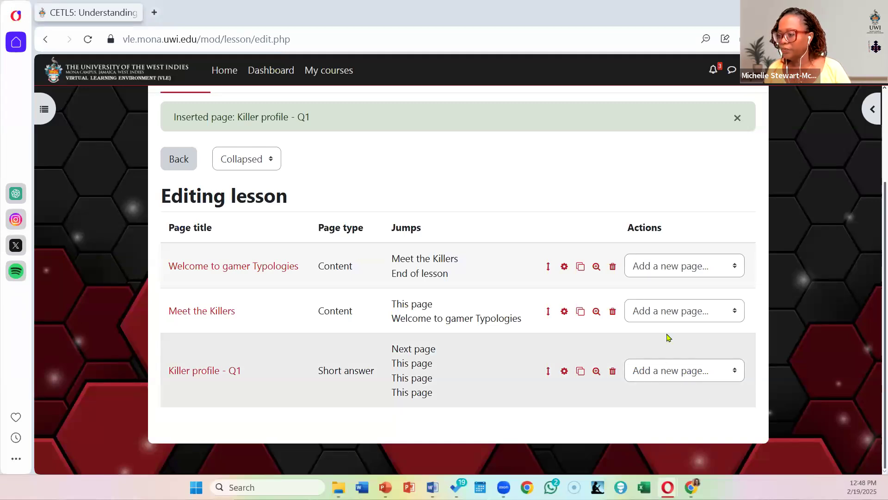
left_click(692, 374)
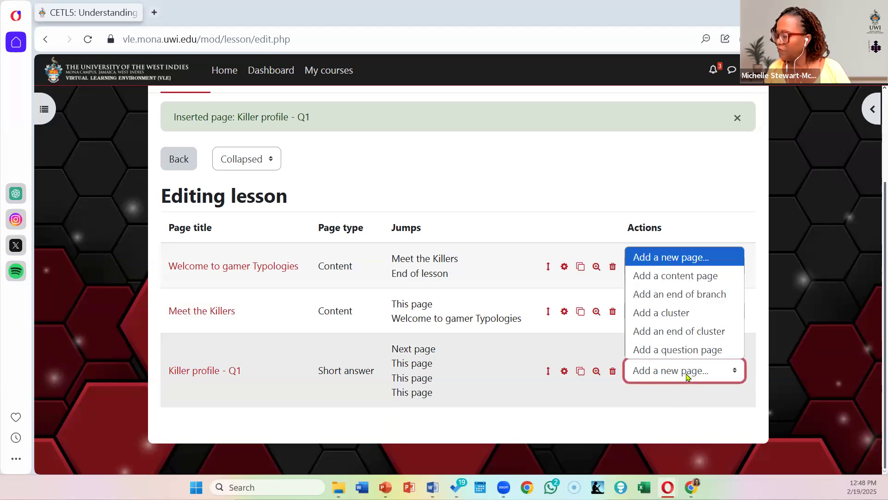
left_click(691, 313)
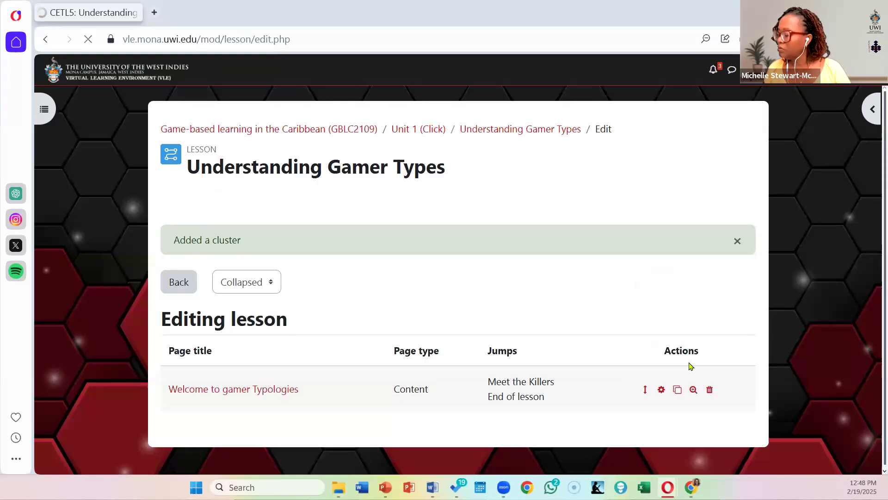
scroll(482, 305, "down", 4)
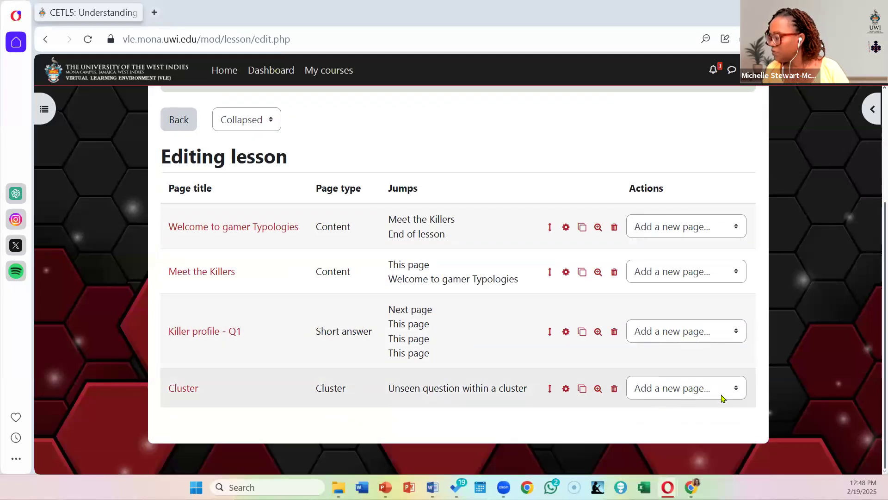
left_click(615, 390)
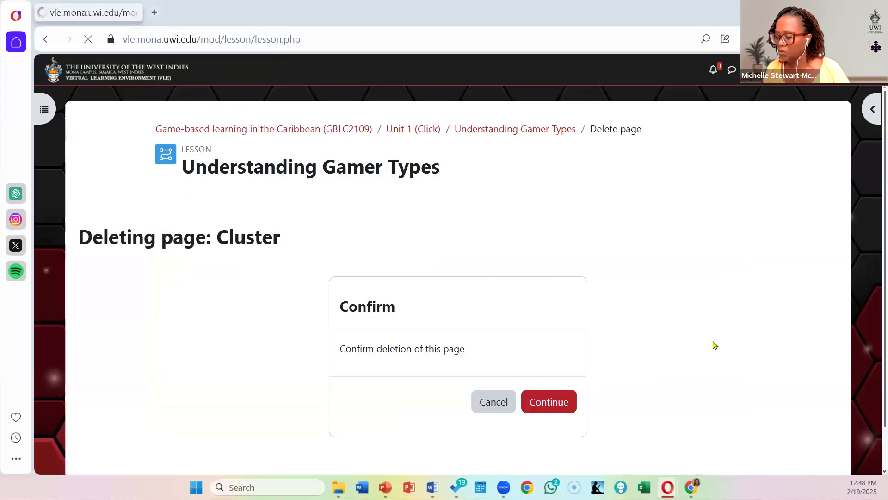
left_click(554, 399)
Step: Add a content page after "Killer profile - Q1" and title it "Wrapping it up"
scroll(676, 334, "down", 2)
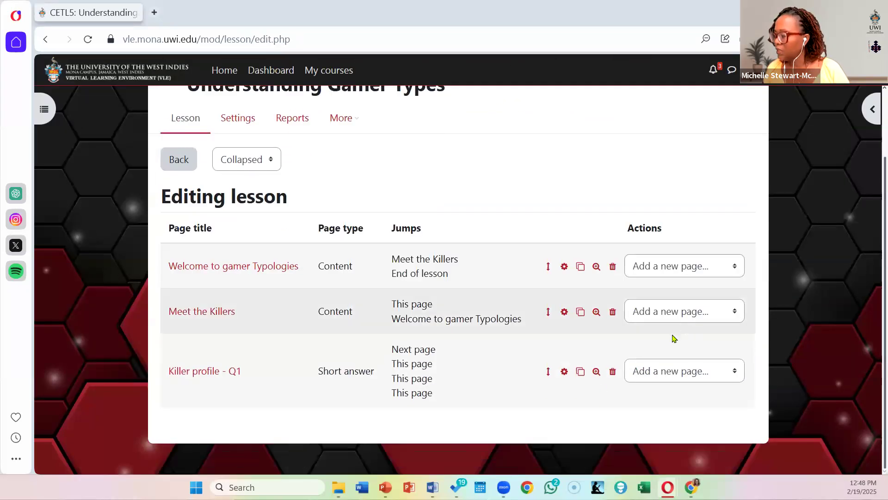
left_click(731, 373)
left_click(685, 276)
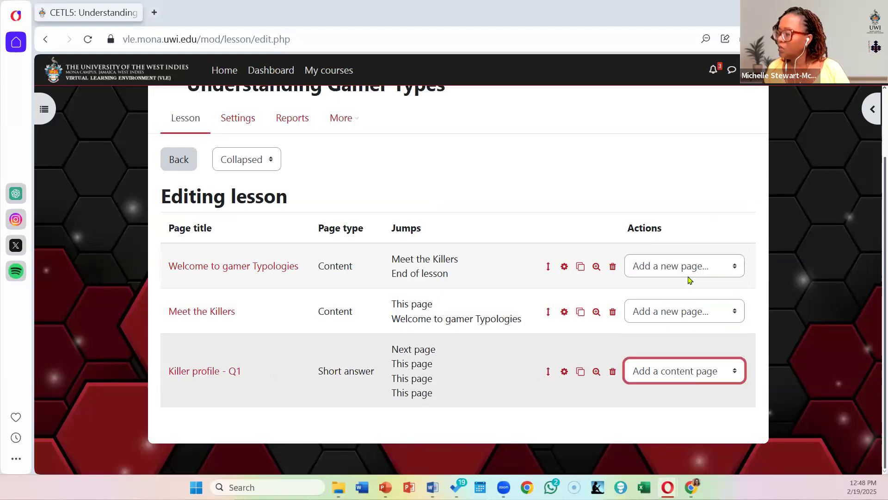
left_click(366, 282)
type("Wr")
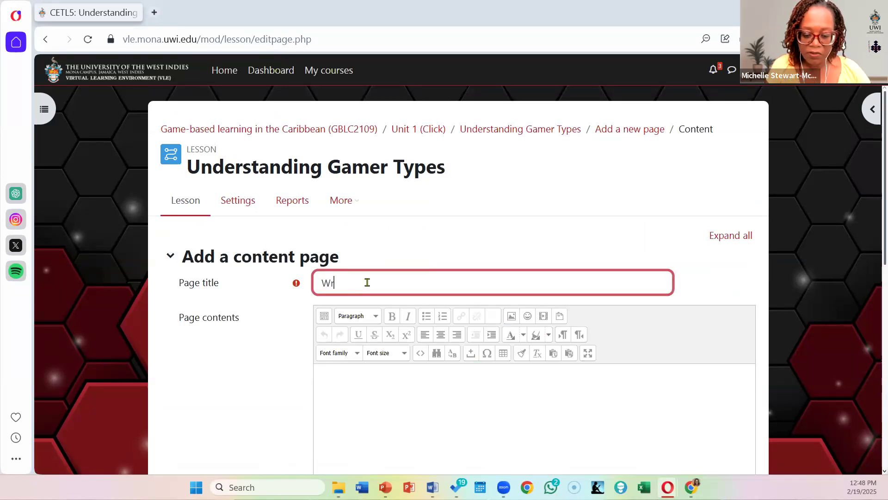
type("apping it i")
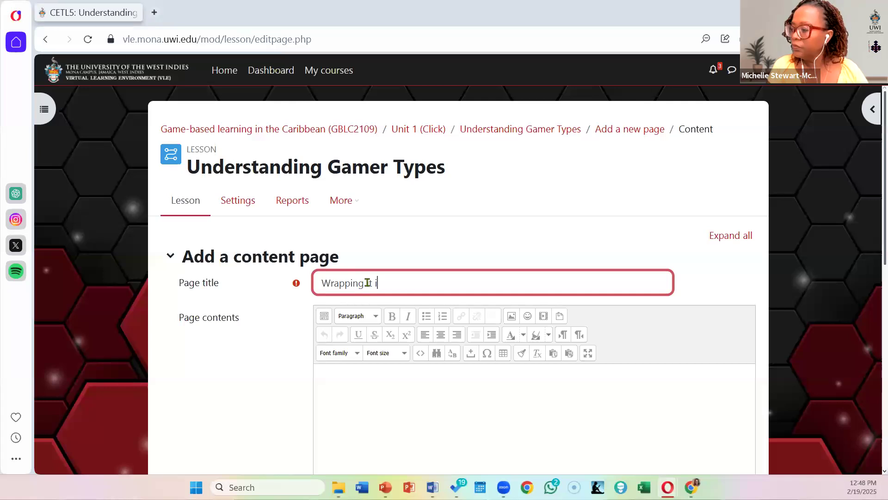
key("BackSpace")
type("up")
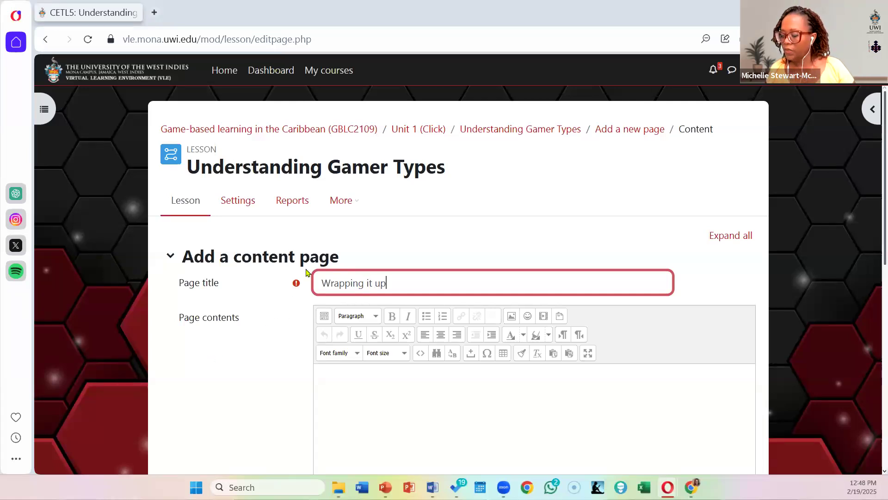
Step: Paste the copied gamer types summary into the page contents and centre its image of the four gamer types
scroll(302, 318, "down", 3)
left_click(336, 245)
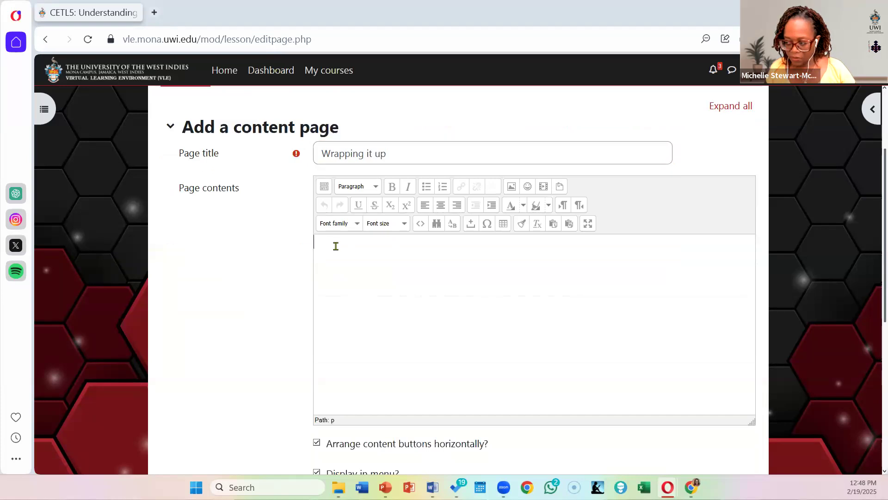
key("ctrl+v")
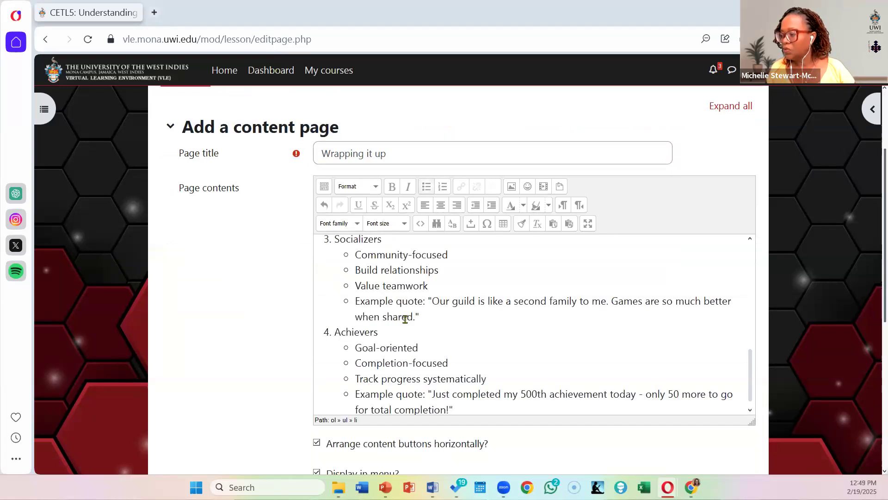
scroll(405, 319, "up", 6)
scroll(406, 320, "up", 4)
scroll(406, 318, "down", 1)
scroll(405, 318, "up", 1)
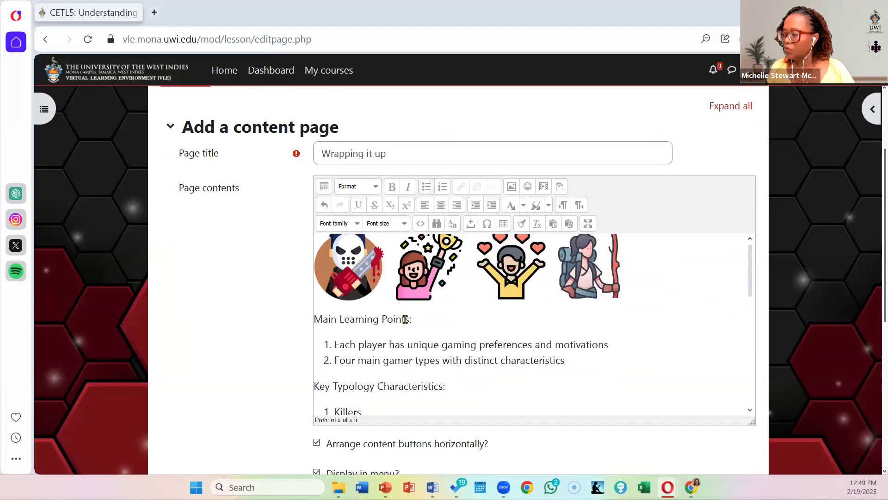
right_click(407, 277)
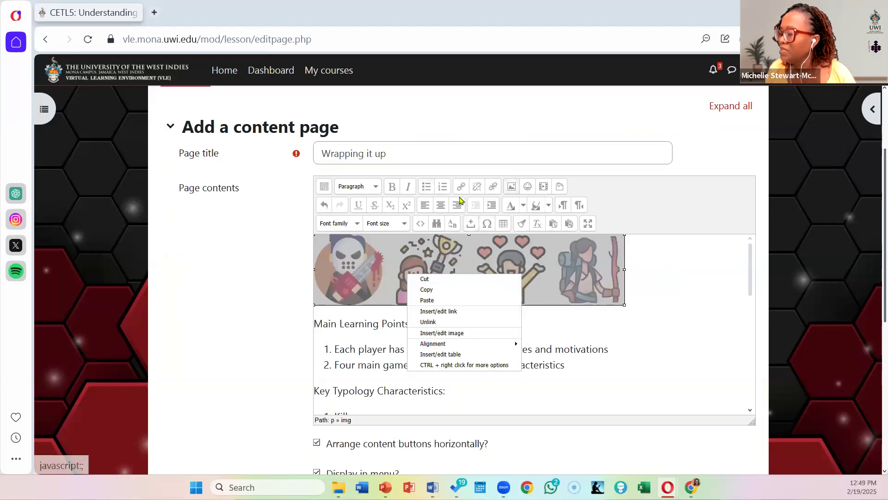
left_click(440, 206)
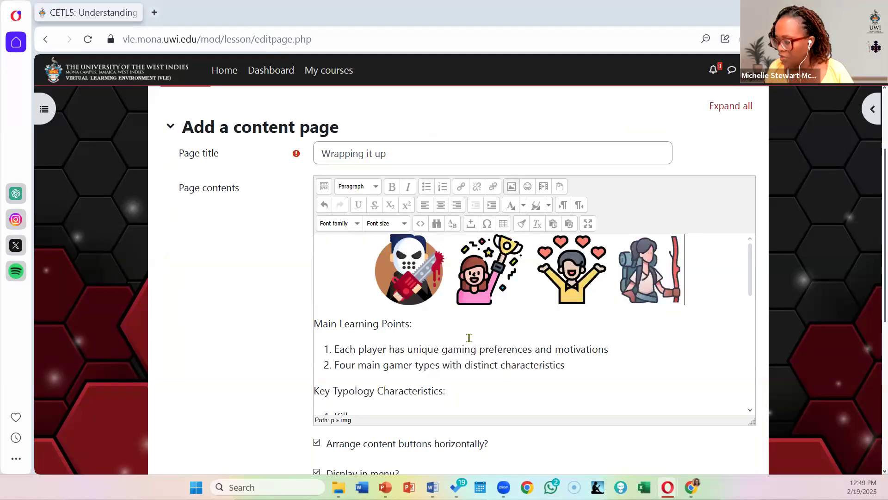
Step: Make the headings "Main Learning Points:" and "Key Typology Characteristics:" bold in the page contents
left_click_drag(430, 325, 250, 319)
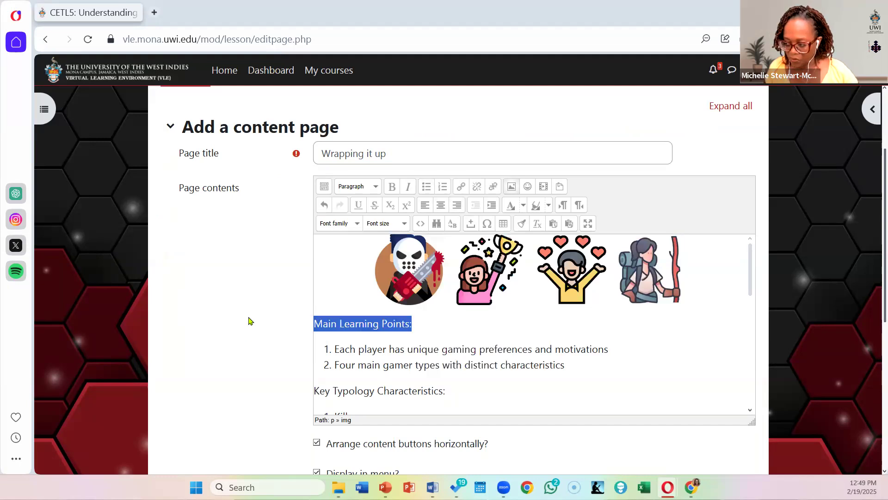
left_click(399, 194)
scroll(504, 370, "down", 3)
left_click(474, 262)
left_click_drag(268, 268, 252, 271)
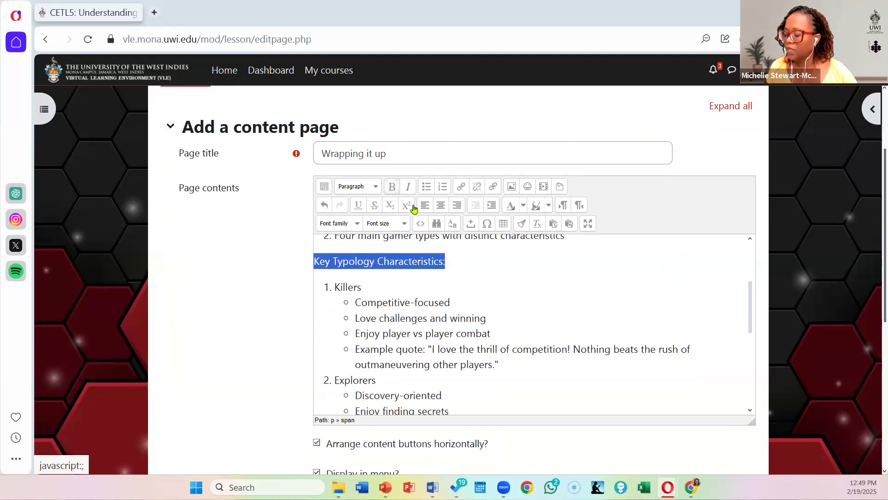
left_click(393, 186)
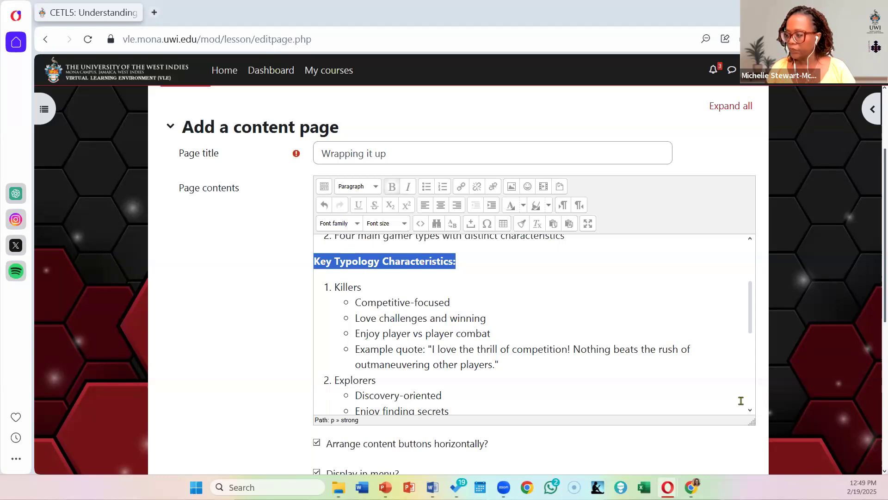
Step: Make the four gamer type names Killers, Explorers, Socializers and Achievers bold in the numbered list
left_click(380, 289)
left_click_drag(316, 287, 308, 292)
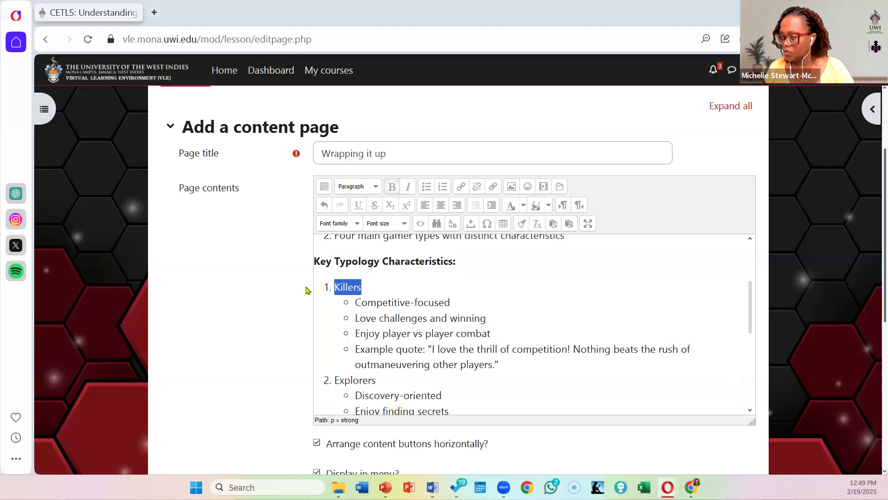
left_click(393, 188)
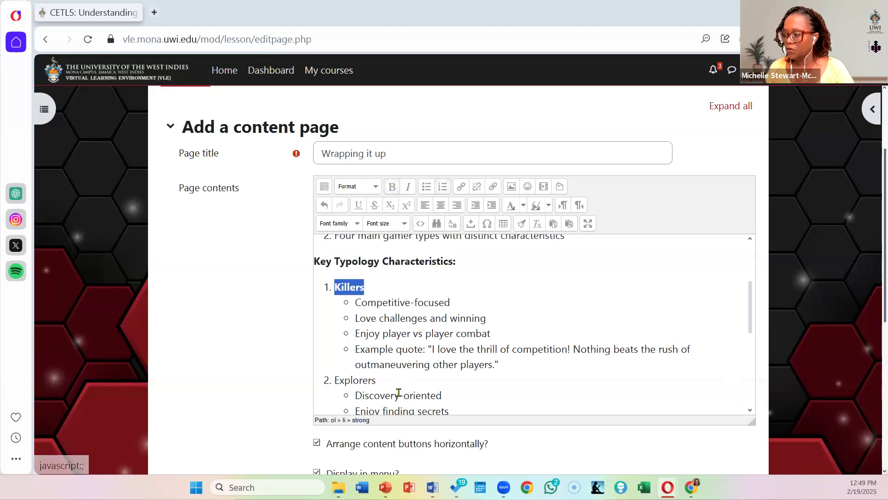
double_click(372, 379)
left_click(392, 187)
scroll(547, 329, "down", 3)
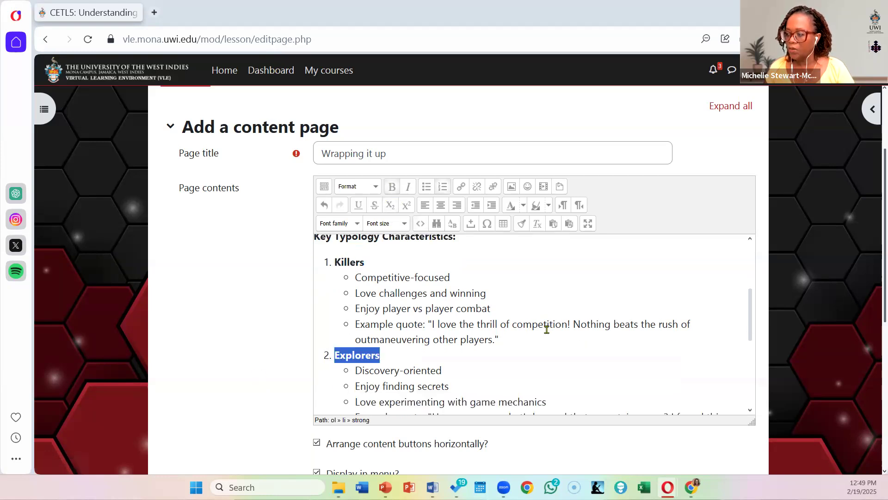
left_click_drag(389, 343, 302, 347)
left_click(392, 186)
scroll(545, 369, "down", 3)
left_click_drag(388, 315, 288, 319)
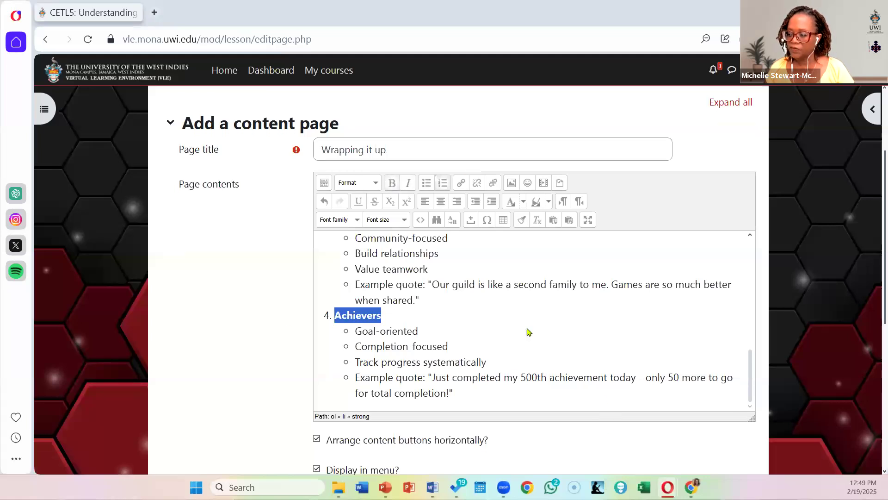
Step: Set Content 1's description to "Restart the lesson" and its jump to "Welcome to gamer Typologies"
scroll(528, 332, "down", 3)
scroll(490, 347, "down", 3)
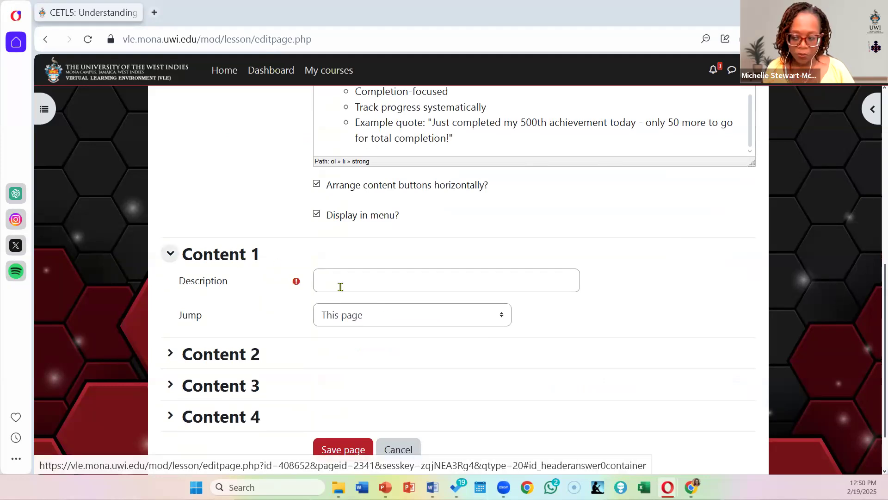
left_click(362, 278)
type("Restr")
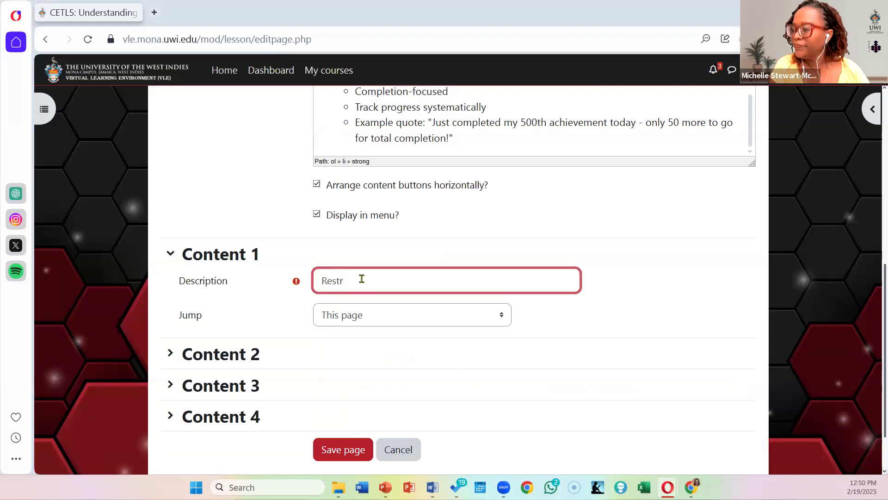
key("BackSpace")
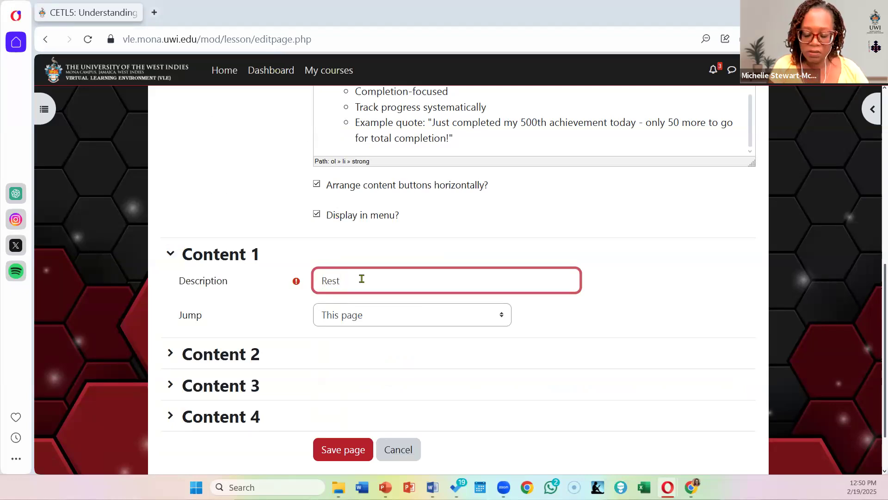
type("art the")
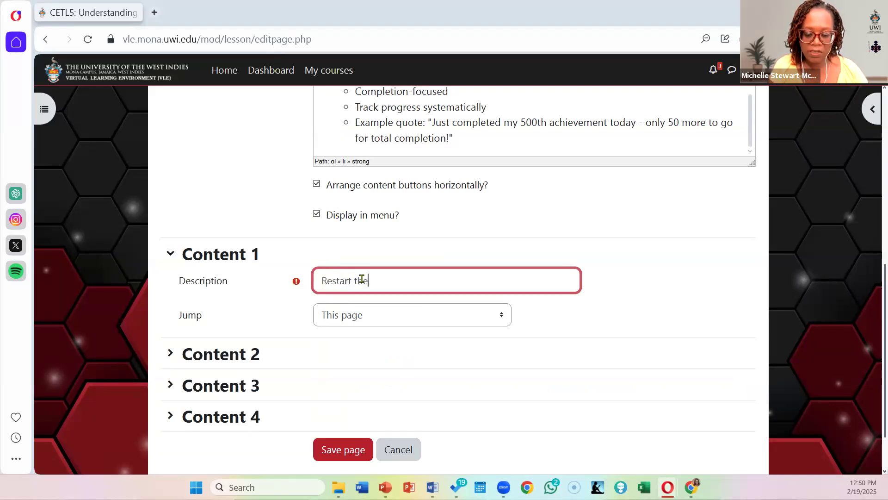
type(" lesson")
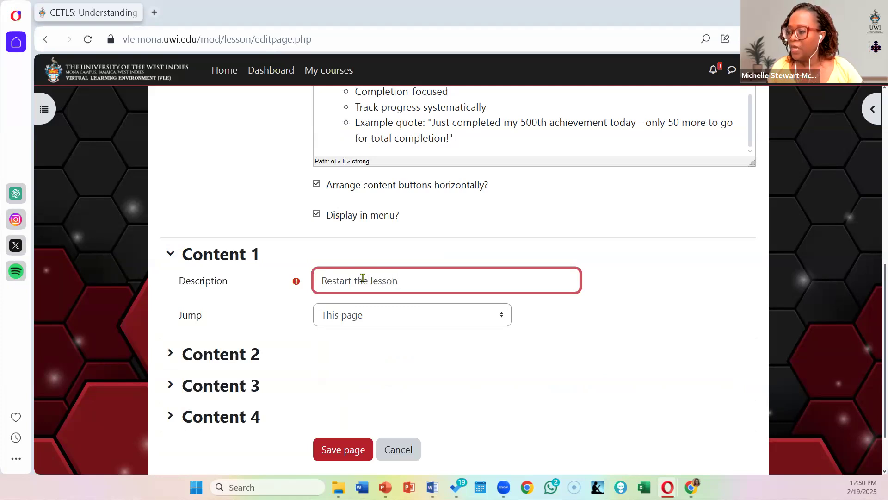
left_click(376, 319)
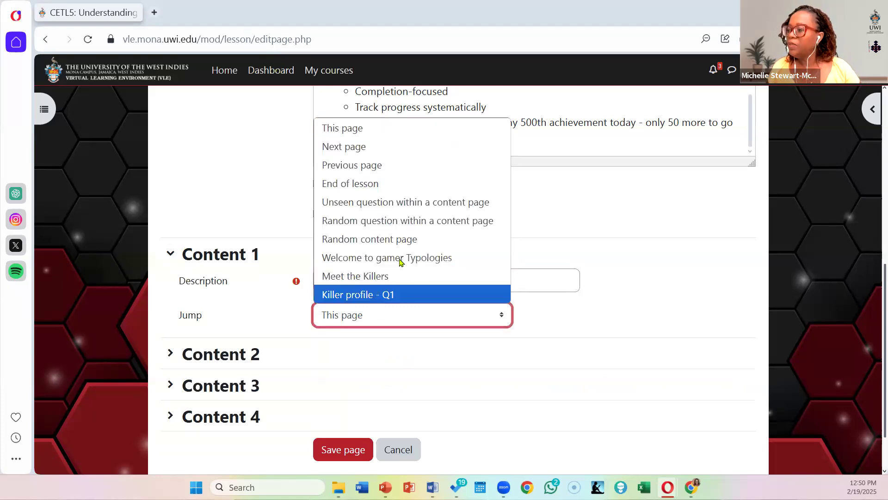
left_click(435, 258)
Step: Enter "I'm finished" as the description of Content 2
scroll(277, 287, "down", 1)
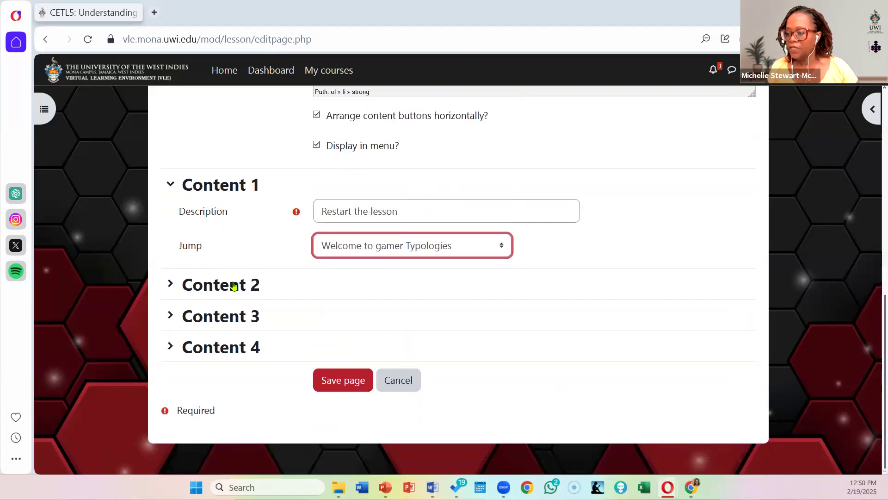
left_click(231, 284)
left_click(333, 305)
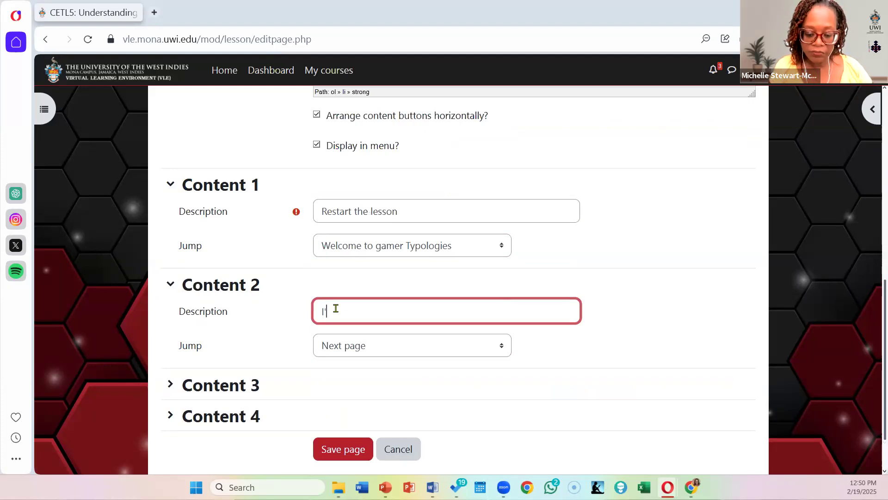
type("I'm finished")
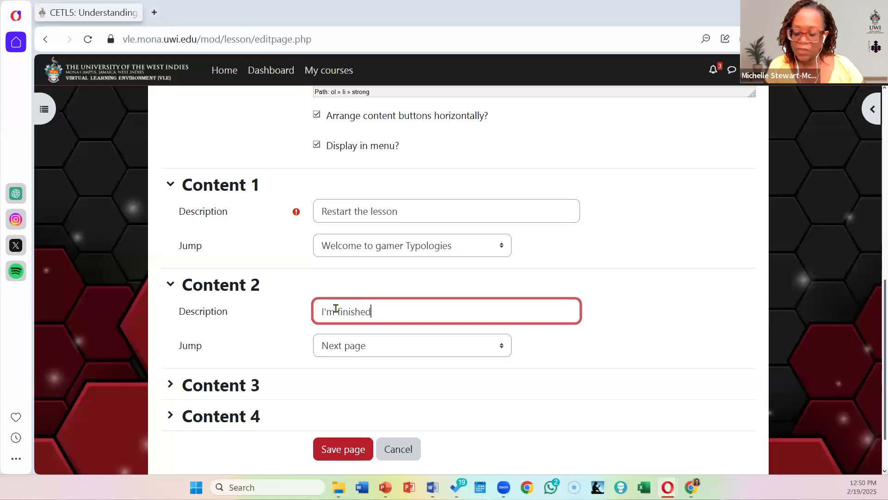
type(" Now")
Step: Complete Content 2's description as "I'm finished Now" and set its jump to "End of lesson"
left_click(366, 350)
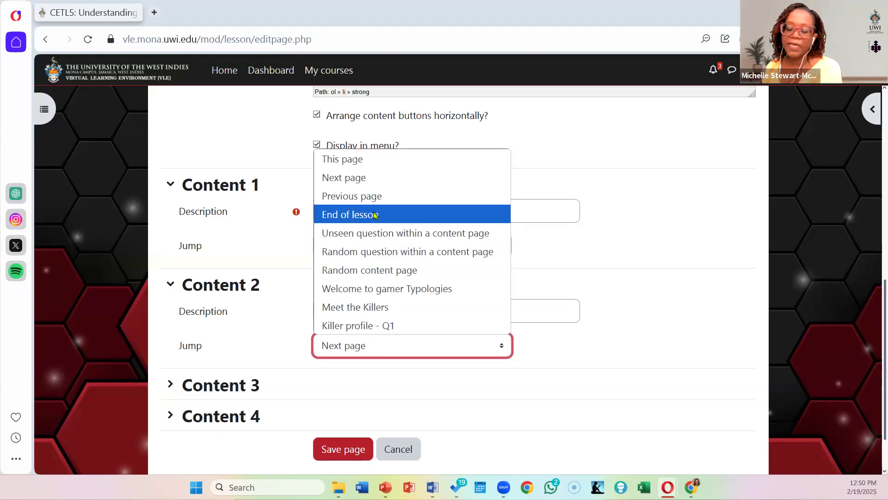
left_click(374, 215)
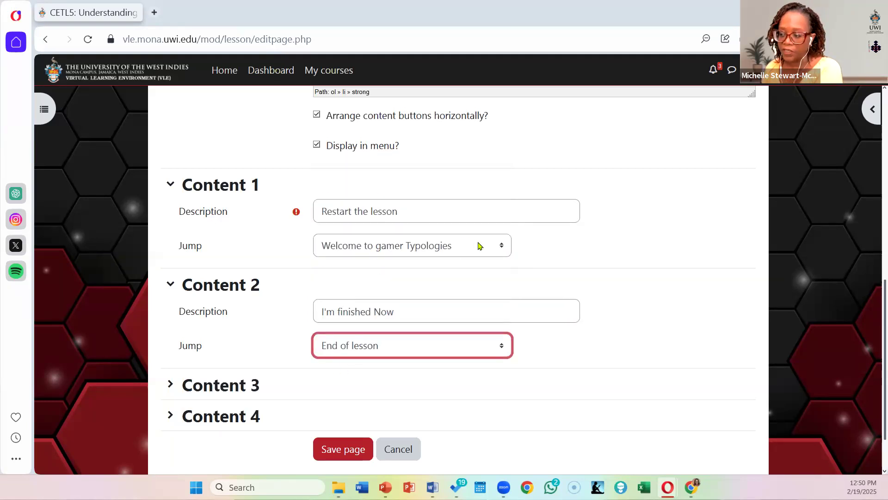
Step: Give Content 3 the description "Let me redo the quiz" and the jump "Killer profile - Q1", and save the page
scroll(377, 334, "down", 2)
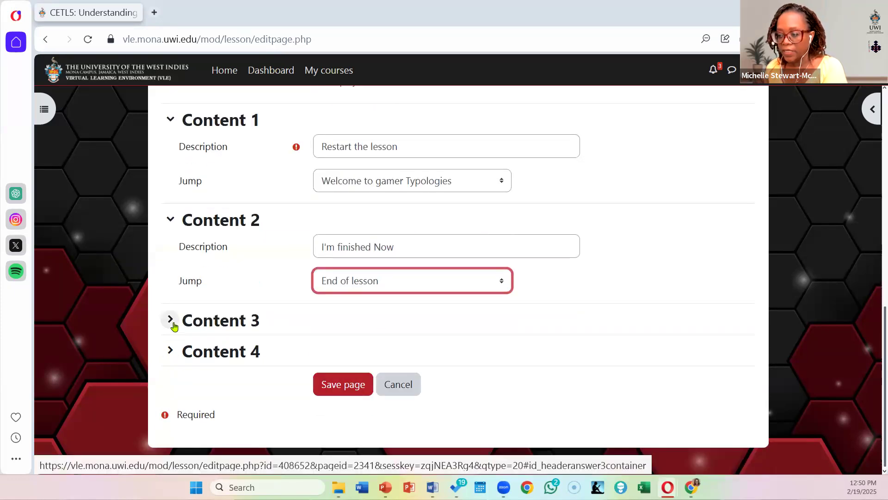
left_click(171, 320)
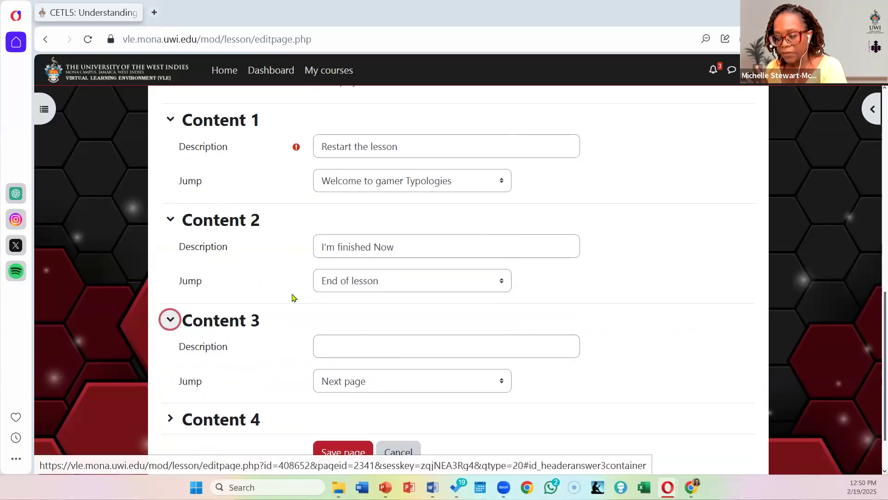
left_click(339, 341)
type("Let me r")
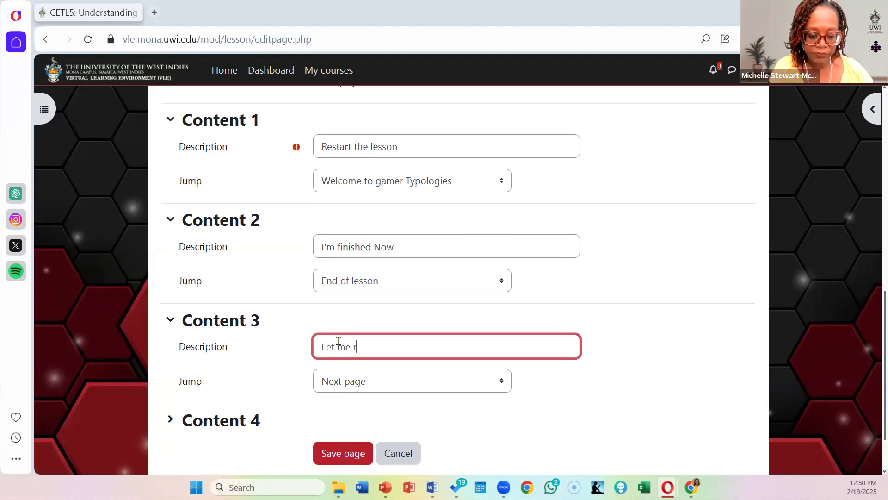
type("edo the q")
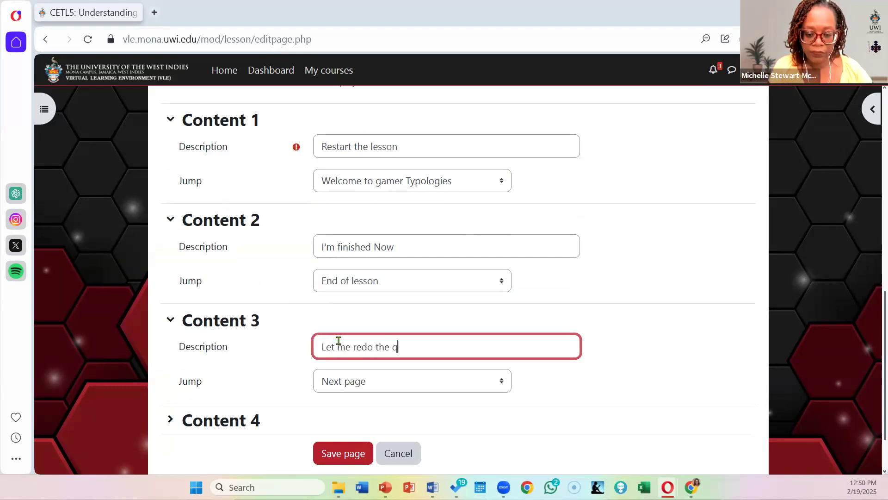
type("uiz")
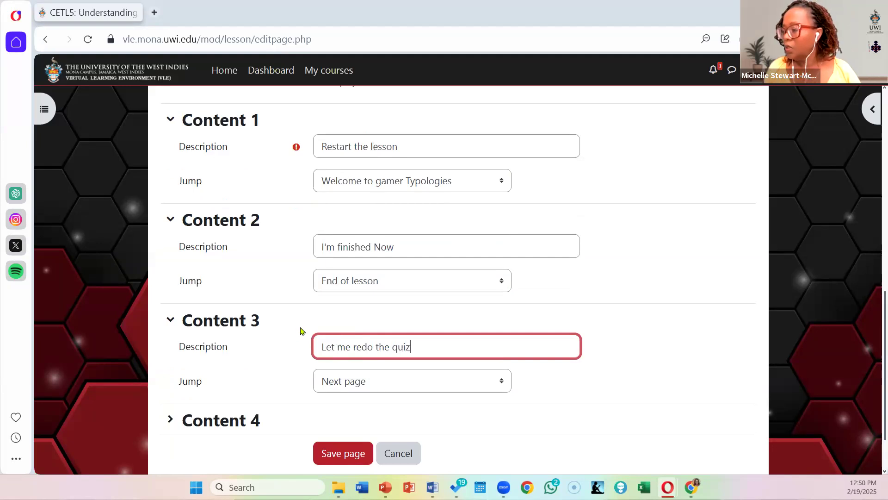
left_click(387, 381)
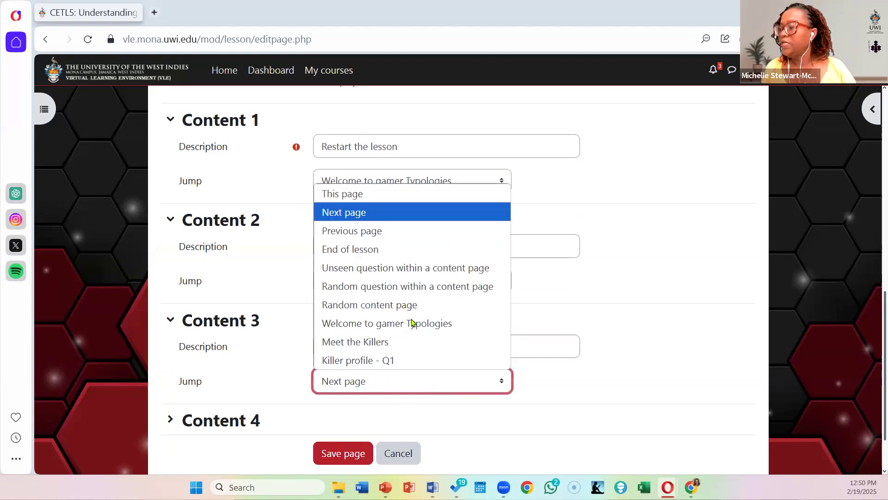
left_click(399, 360)
scroll(476, 296, "down", 2)
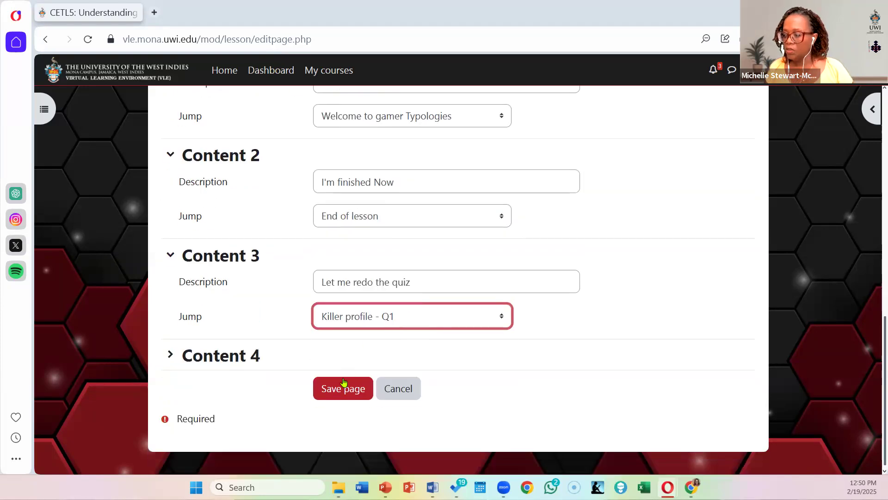
left_click(341, 393)
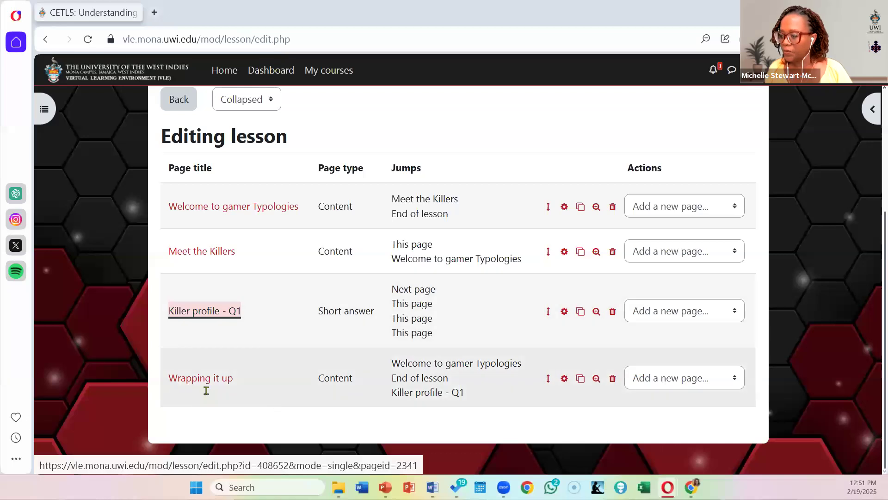
Step: Reopen the "Wrapping it up" page for editing and select "Welcome to gamer Typologies" as Content 1's jump
left_click(735, 378)
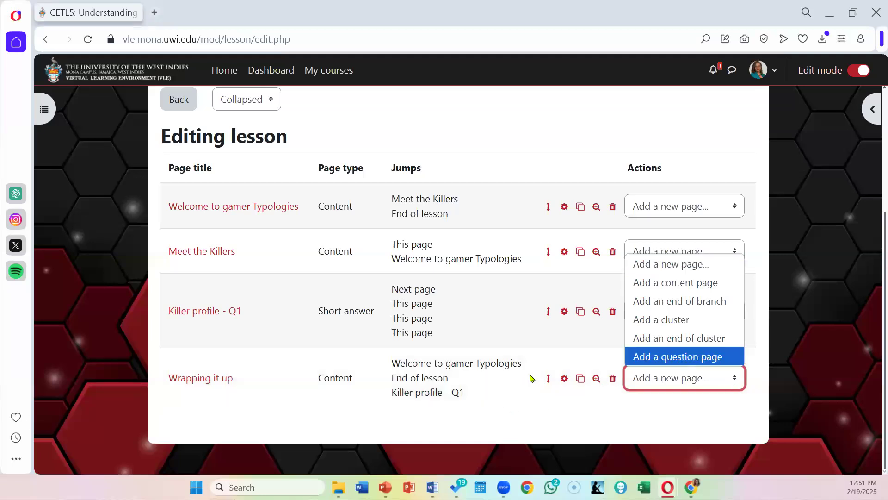
left_click(563, 377)
left_click(564, 378)
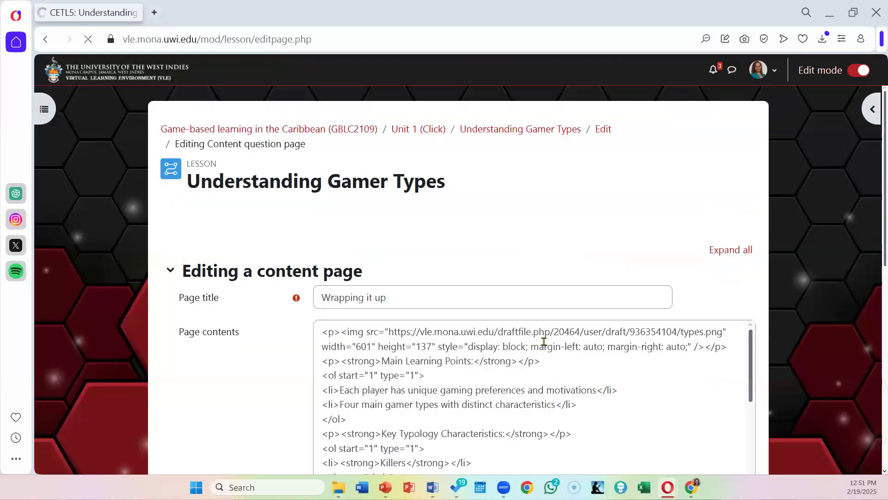
scroll(541, 276, "down", 6)
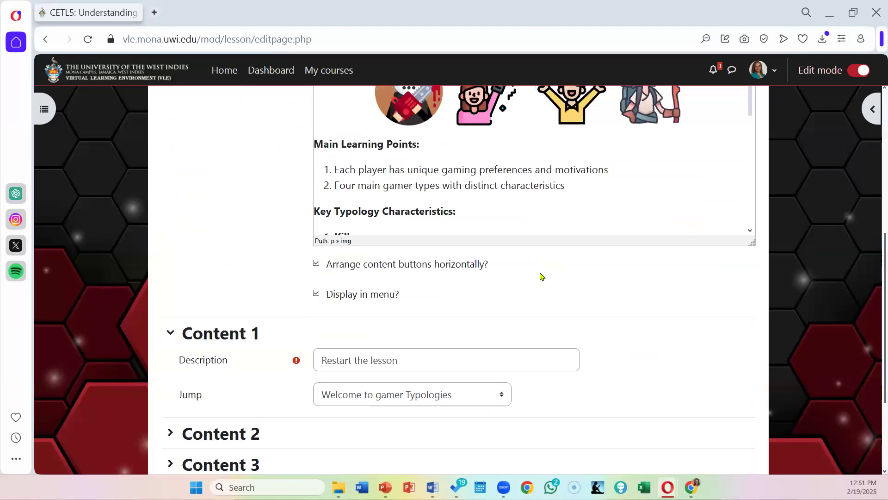
scroll(542, 276, "up", 6)
scroll(541, 276, "down", 3)
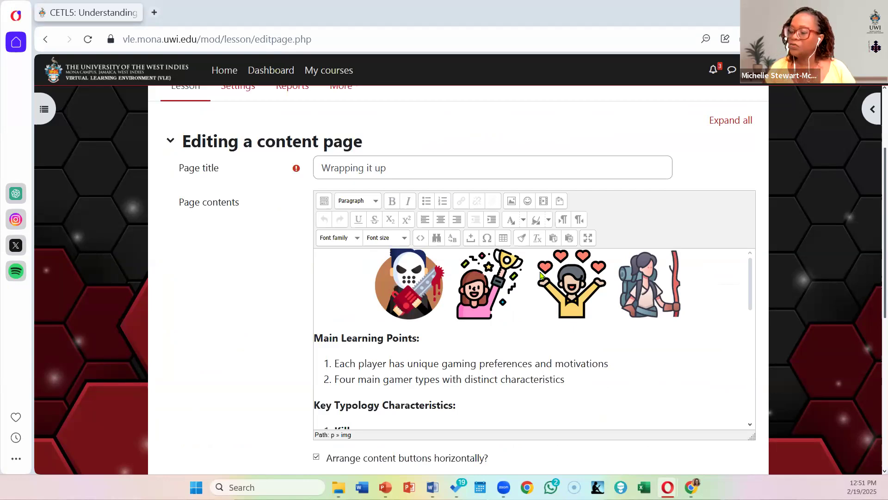
scroll(822, 319, "down", 7)
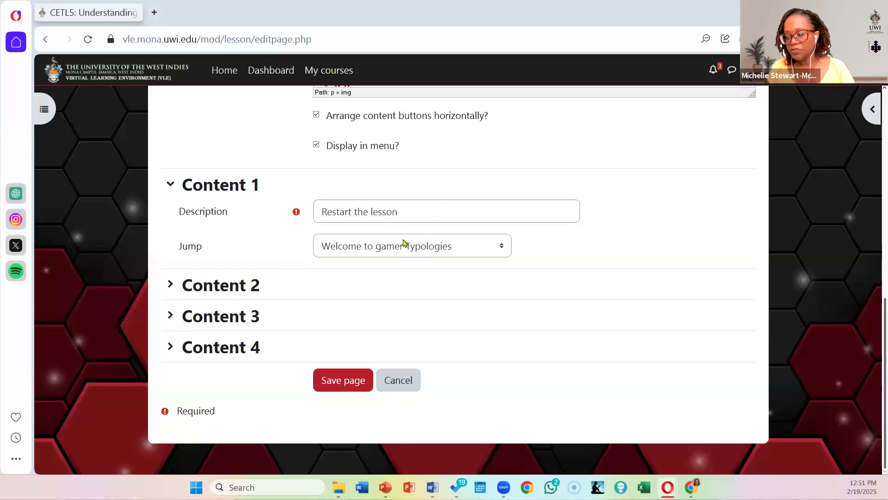
left_click(414, 253)
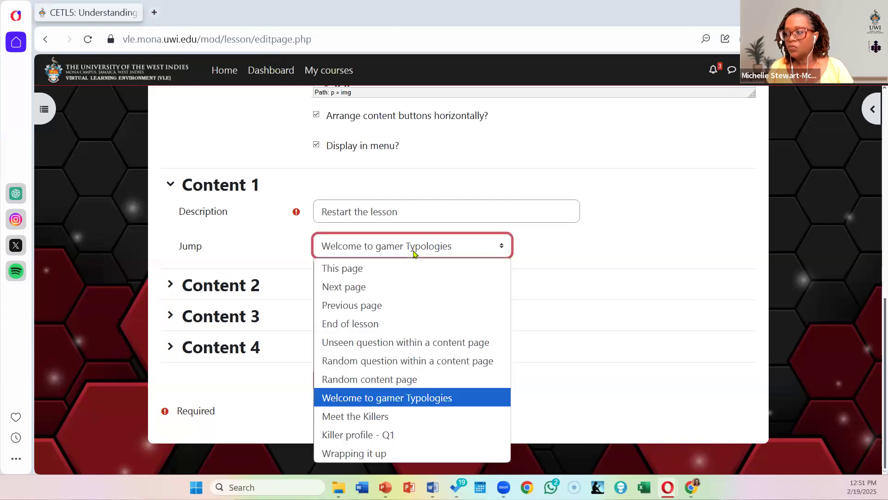
left_click(403, 401)
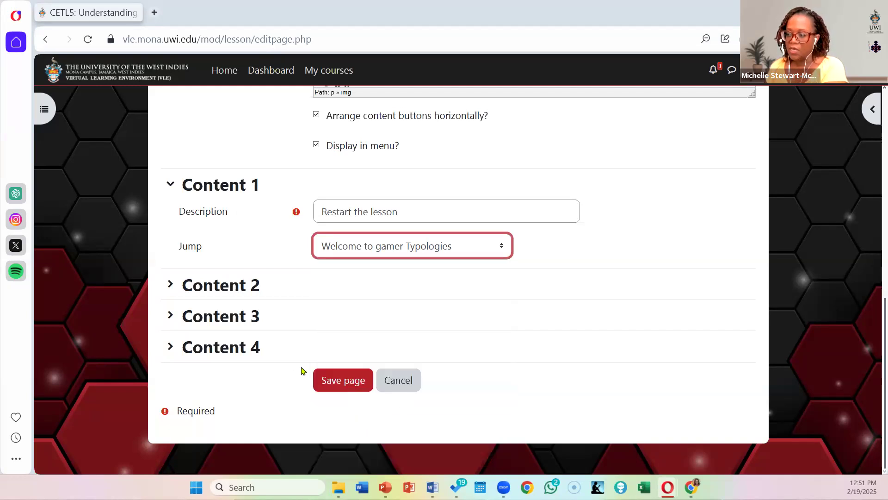
Step: Change Content 2's description to "I'm ready to leave" and select "End of lesson" as its jump
left_click(174, 295)
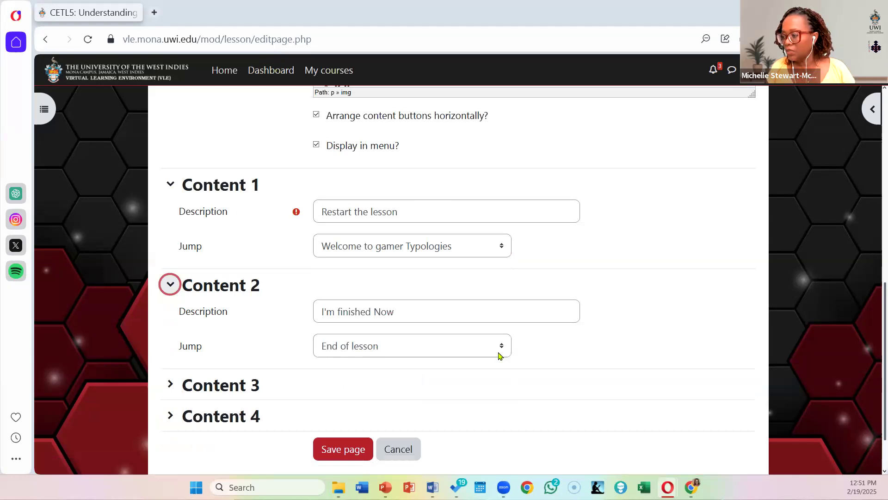
key("Tab")
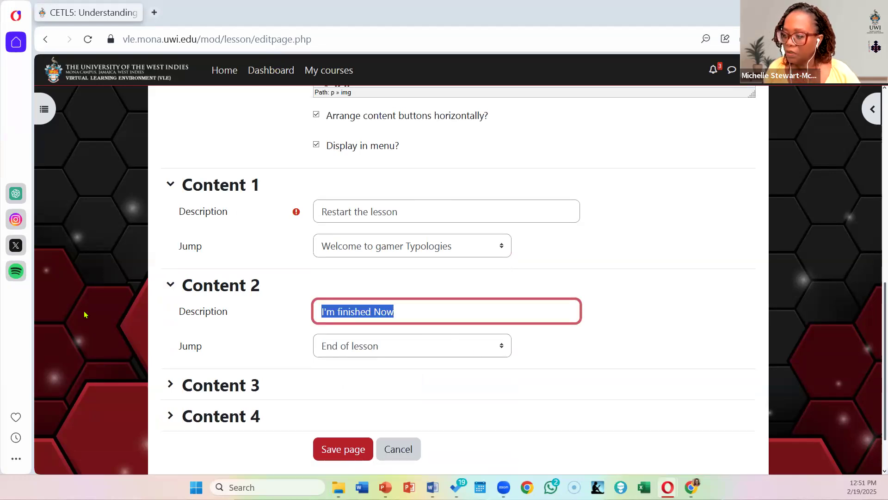
type("I'm ready to leave")
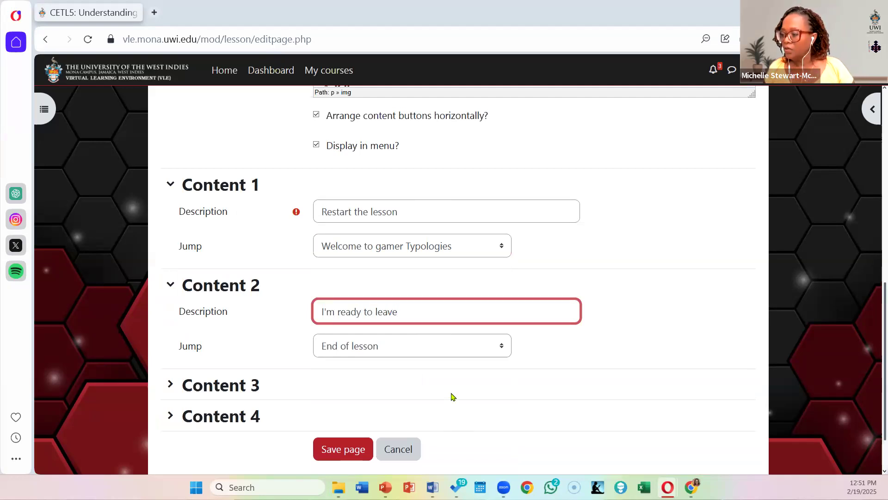
left_click(379, 348)
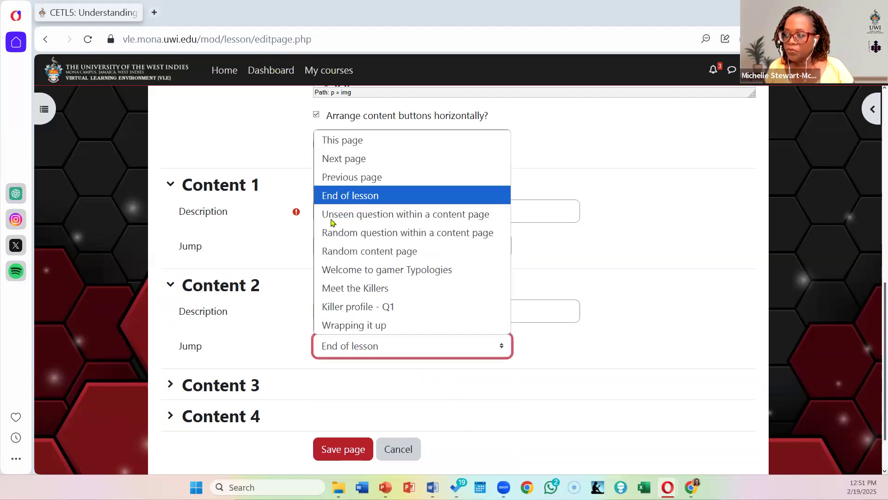
left_click(346, 199)
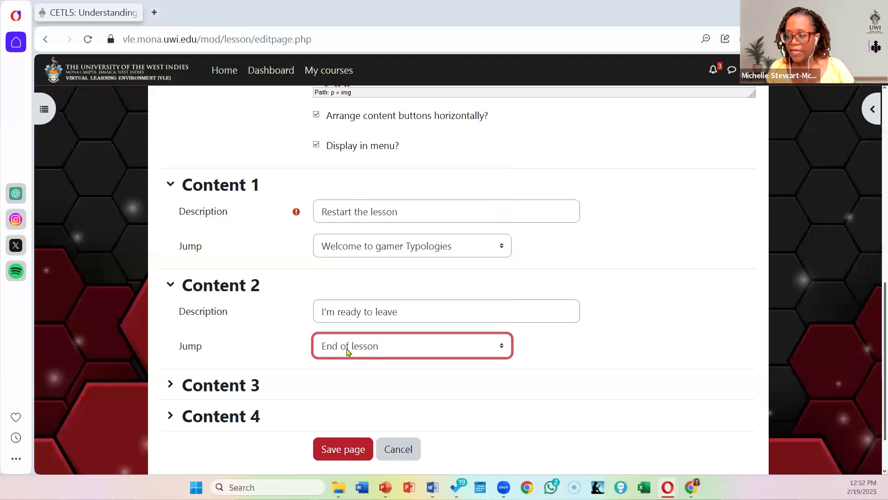
Step: Select "Killer profile - Q1" as Content 3's jump and save the "Wrapping it up" page
scroll(347, 349, "down", 2)
left_click(218, 320)
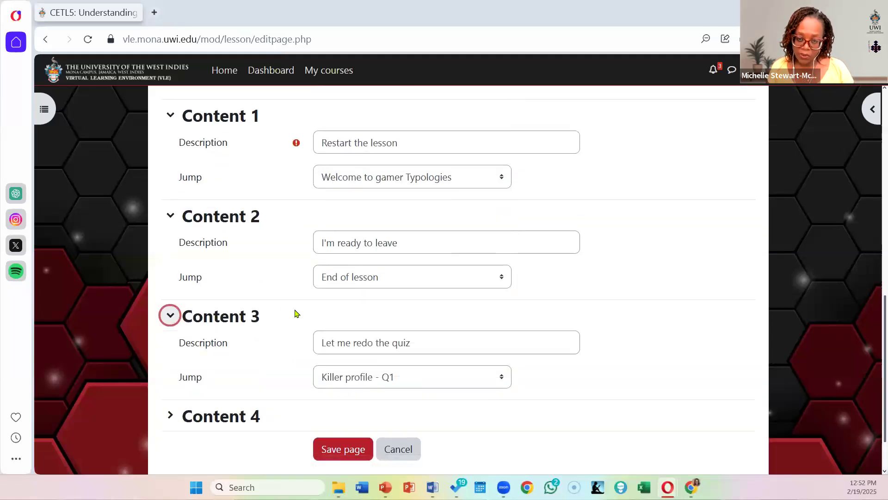
left_click(377, 377)
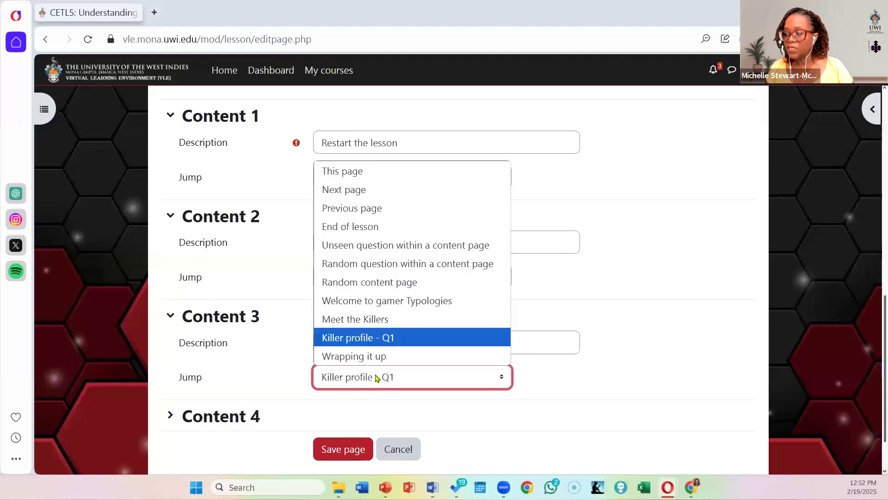
left_click(375, 337)
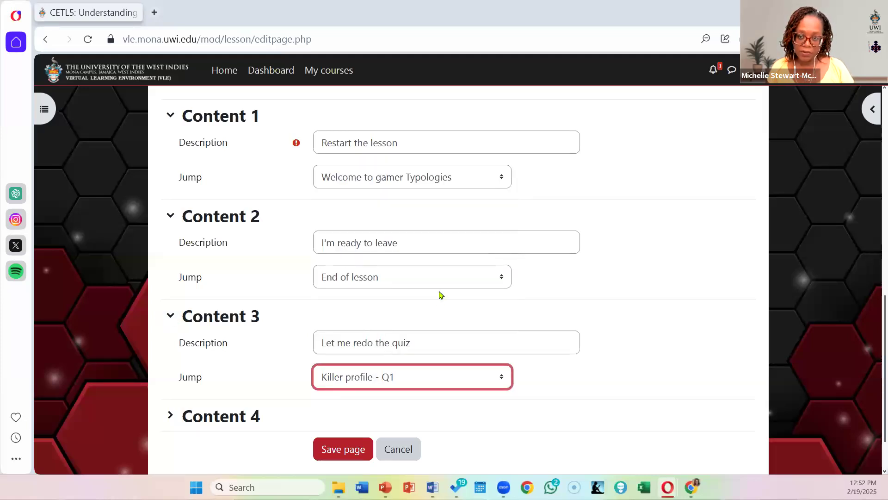
left_click(352, 450)
left_click(352, 451)
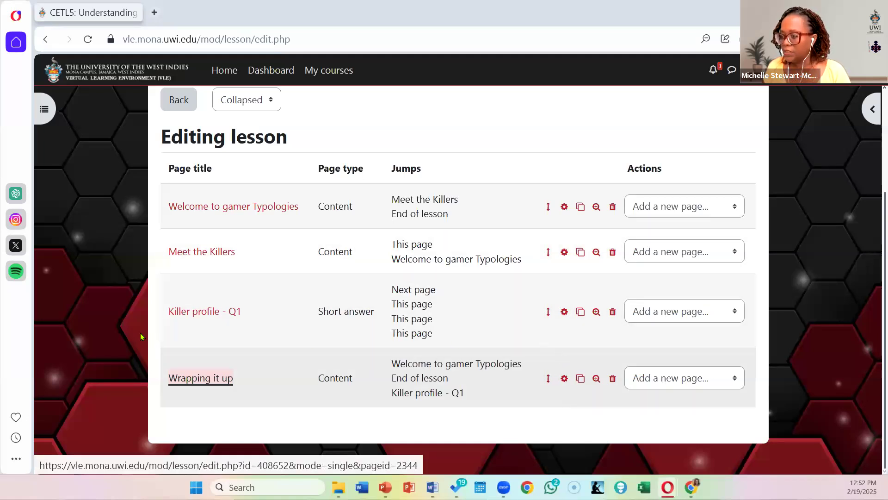
Step: Open the "Killer profile - Q1" question for editing and set Answer 1's jump to "Wrapping it up"
left_click(564, 311)
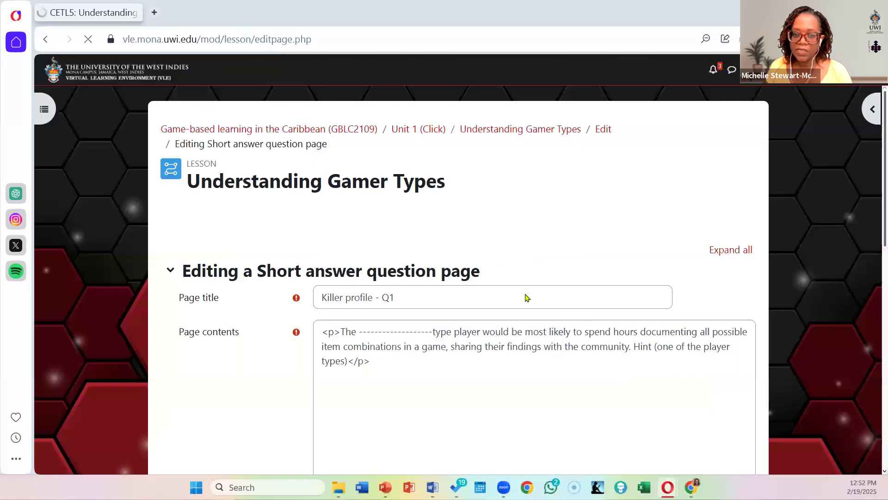
scroll(502, 252, "down", 8)
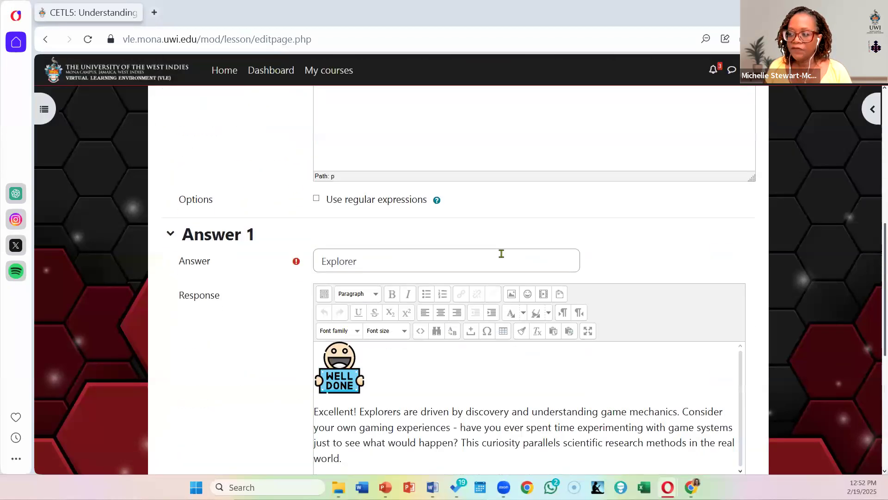
scroll(502, 254, "down", 5)
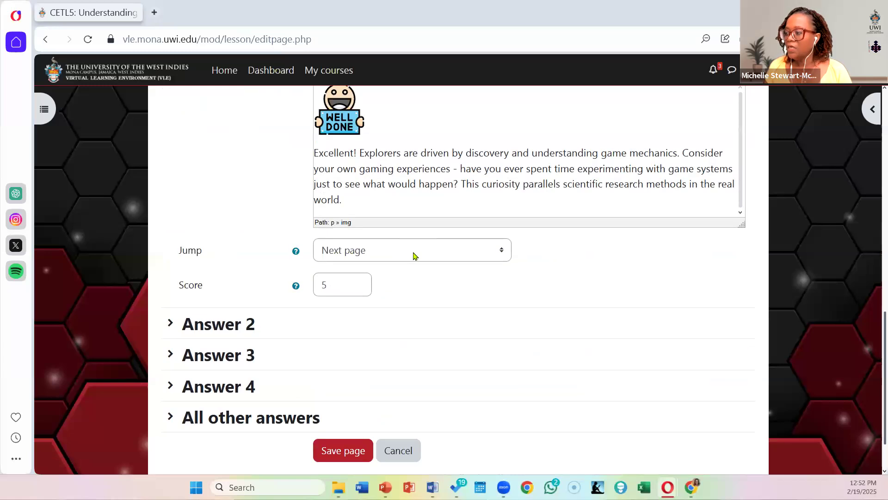
left_click(415, 256)
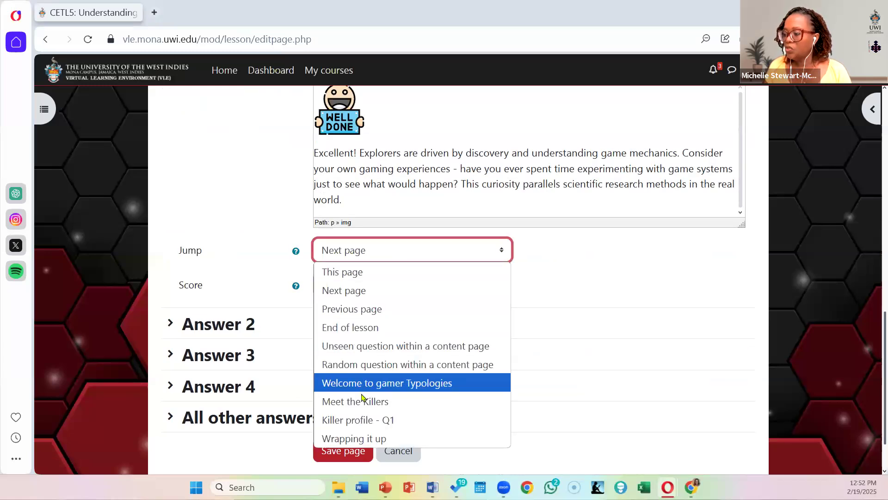
left_click(370, 440)
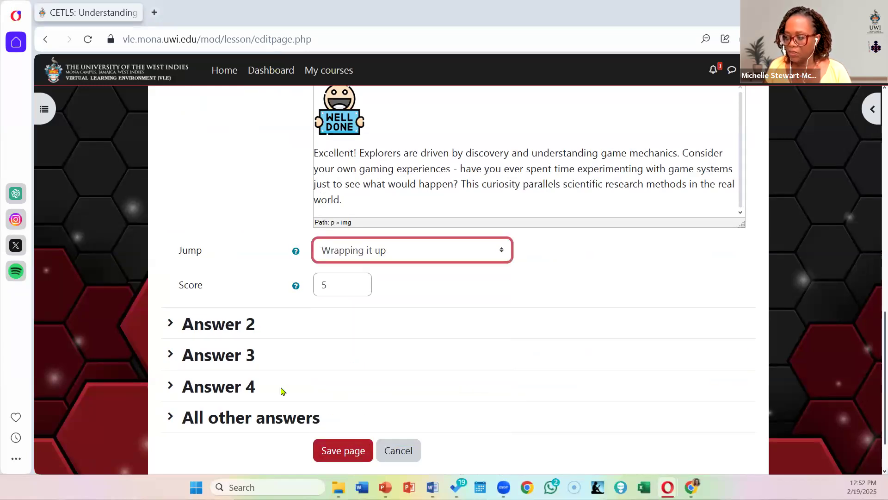
Step: Set the jump of Answer 2 (Achiever) to "Wrapping it up"
left_click(194, 329)
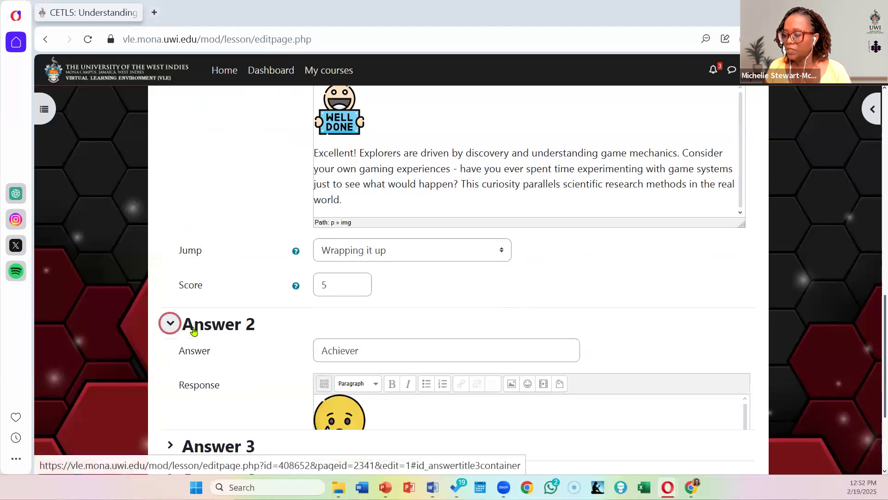
scroll(639, 223, "down", 5)
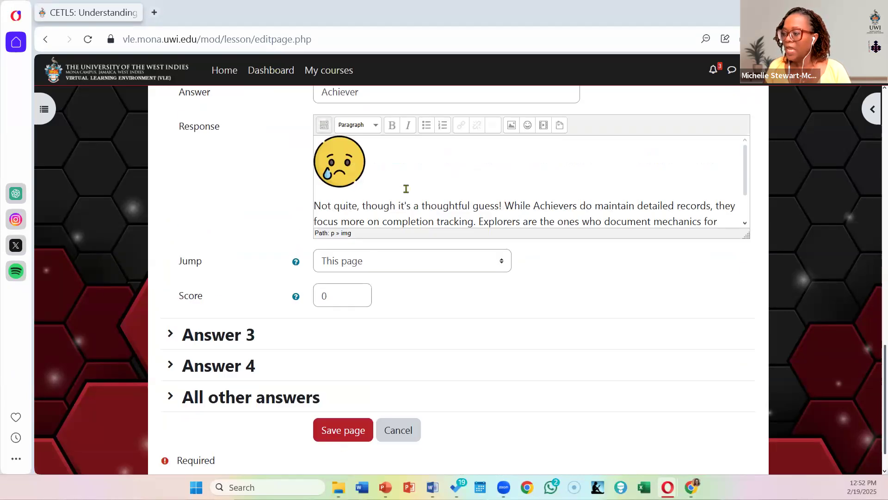
left_click(400, 262)
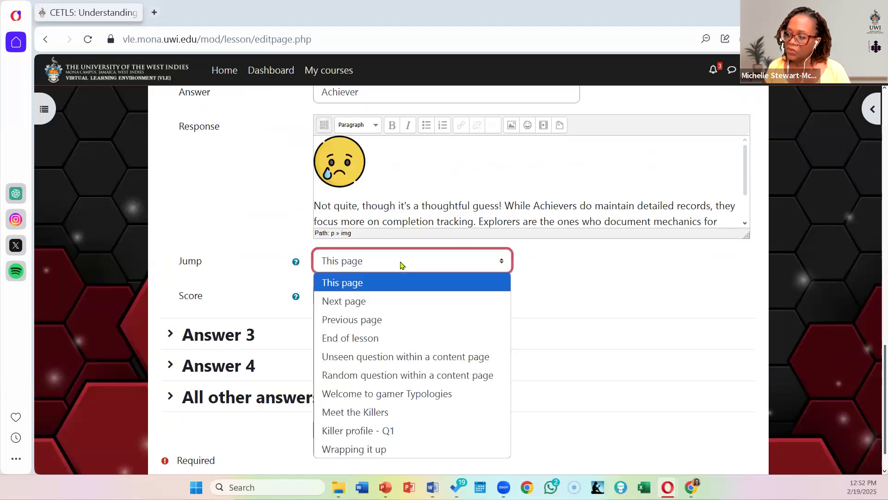
left_click(389, 450)
scroll(201, 282, "down", 1)
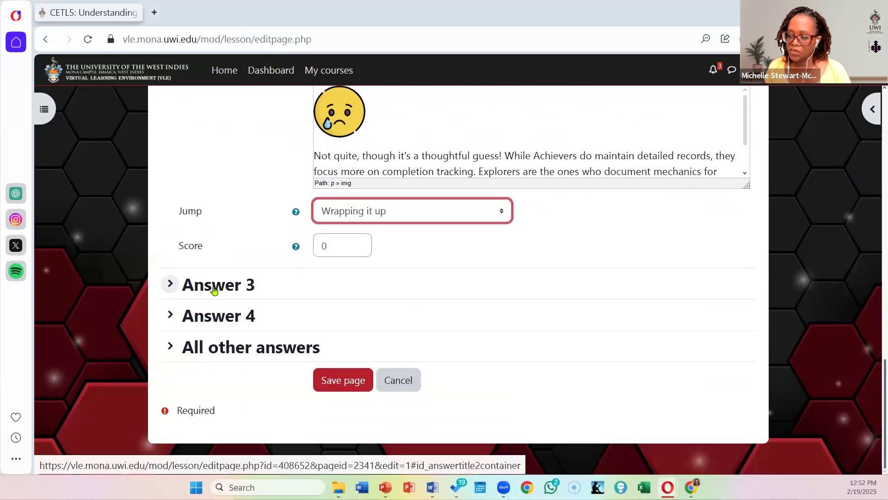
Step: Set the jump of Answer 3 (Killer) to "Wrapping it up"
left_click(214, 289)
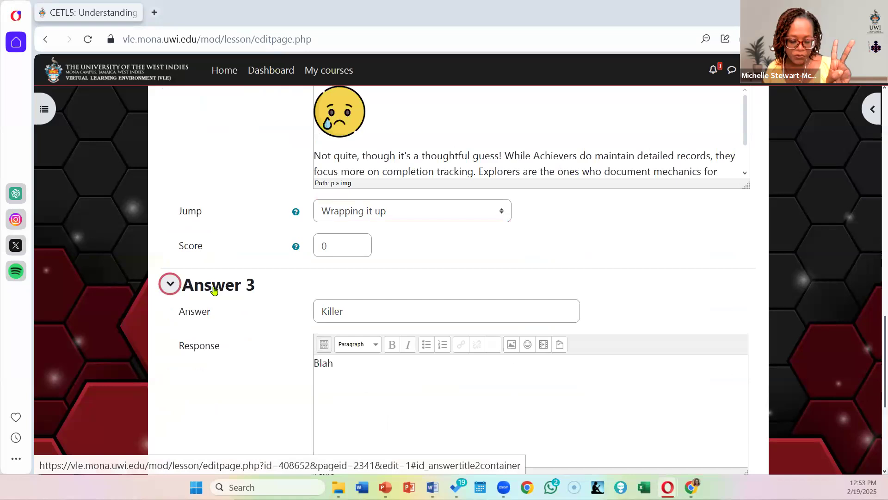
scroll(526, 291, "down", 3)
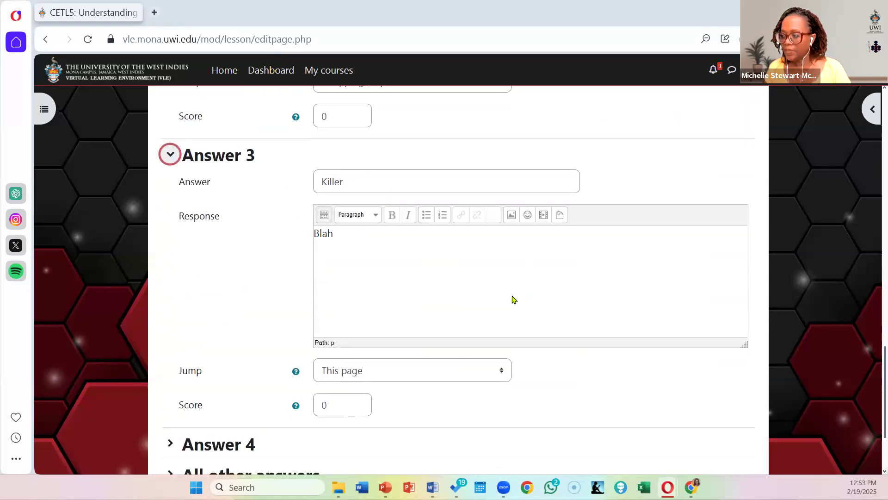
scroll(513, 299, "down", 3)
left_click(413, 248)
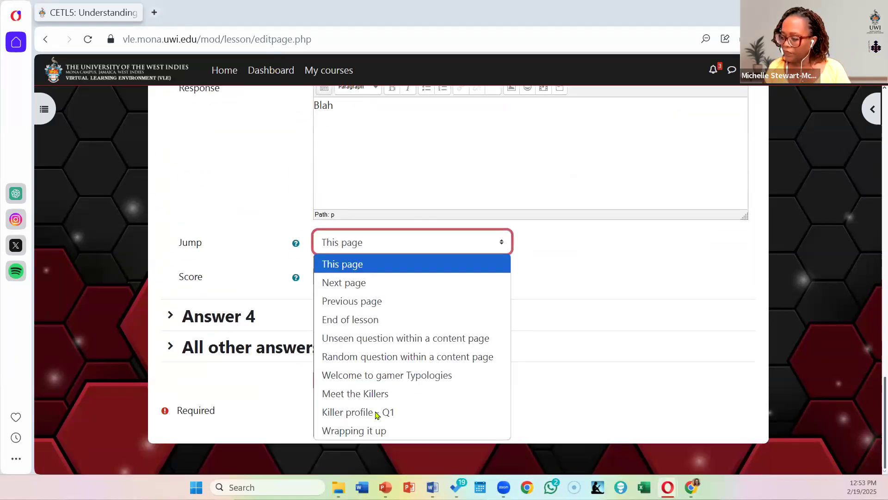
left_click(389, 431)
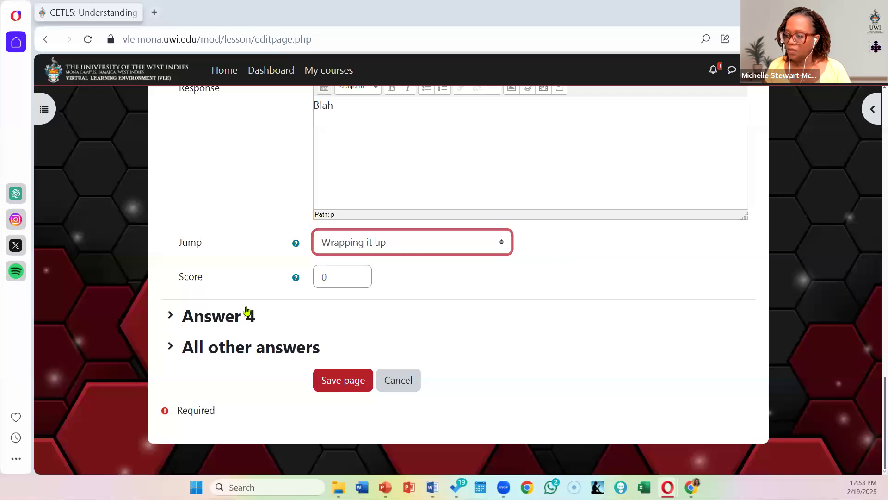
Step: Set the jump of Answer 4 (Socializer) to "Wrapping it up"
left_click(170, 315)
scroll(569, 293, "down", 5)
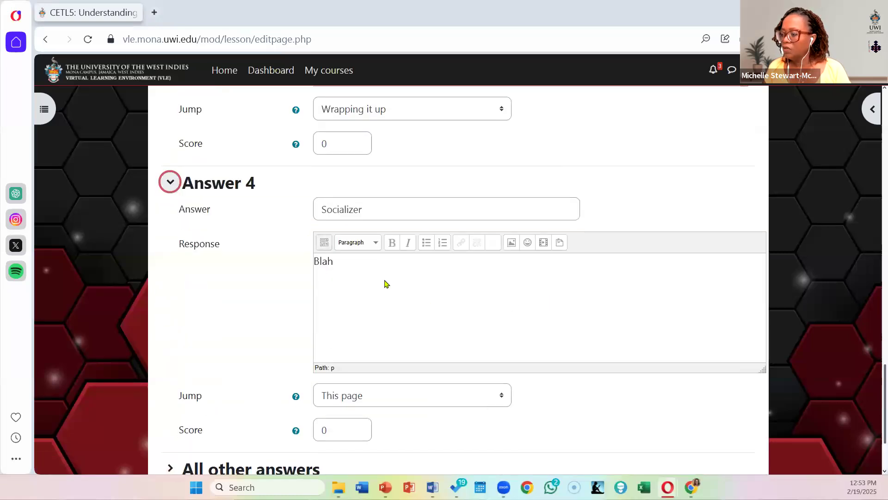
left_click(385, 275)
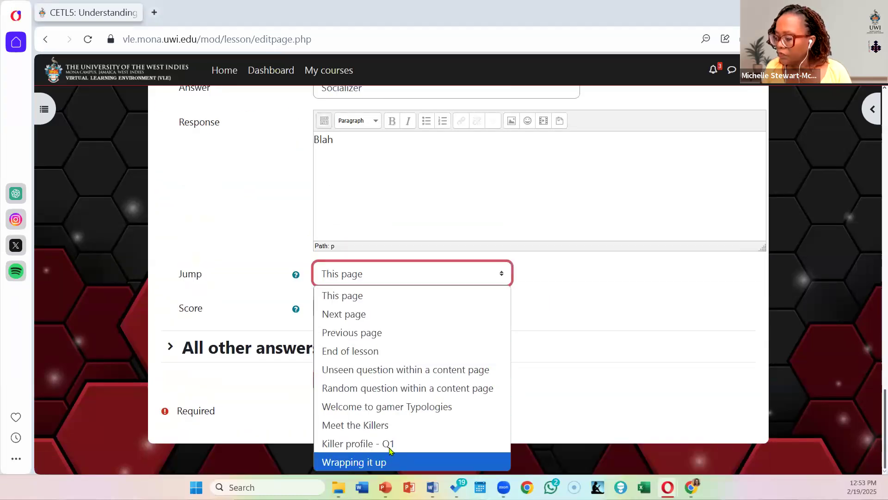
key("Return")
Step: Set the jump for all other answers to "Wrapping it up" and save the question page
left_click(278, 356)
scroll(408, 343, "down", 4)
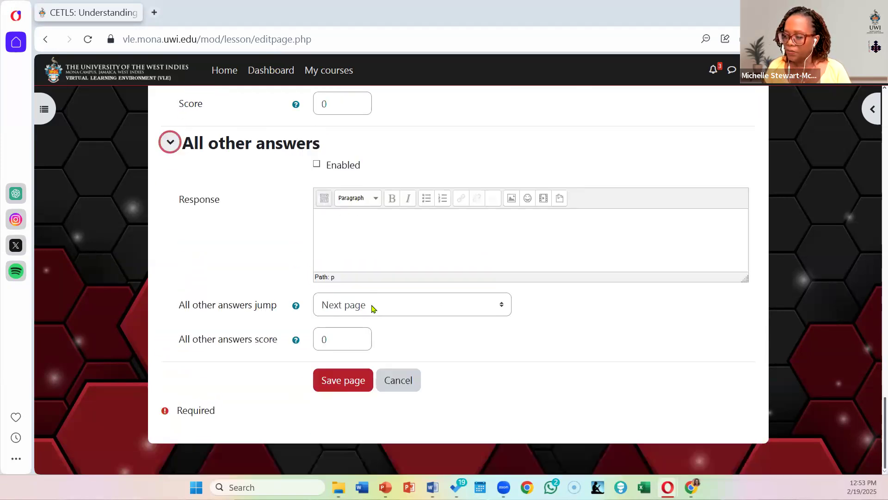
left_click(371, 307)
left_click(377, 284)
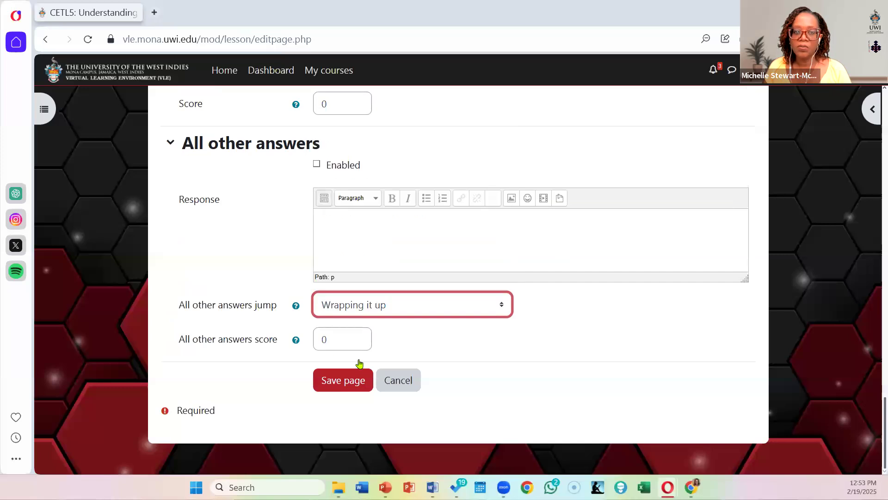
left_click(358, 384)
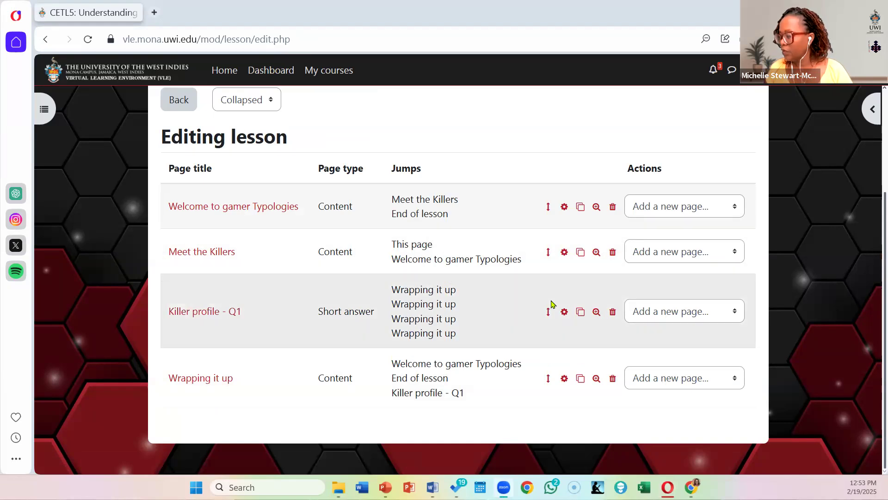
Step: Switch the lesson's page overview from the collapsed to the Expanded view
scroll(570, 298, "up", 3)
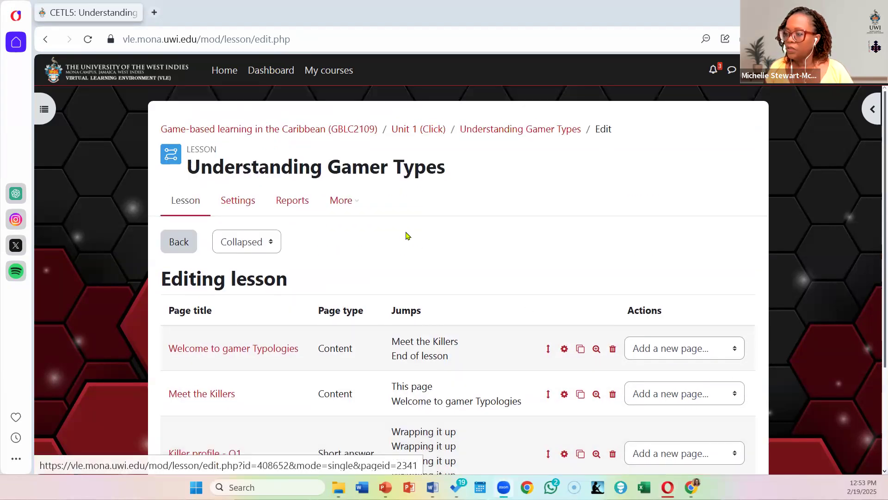
scroll(671, 338, "down", 3)
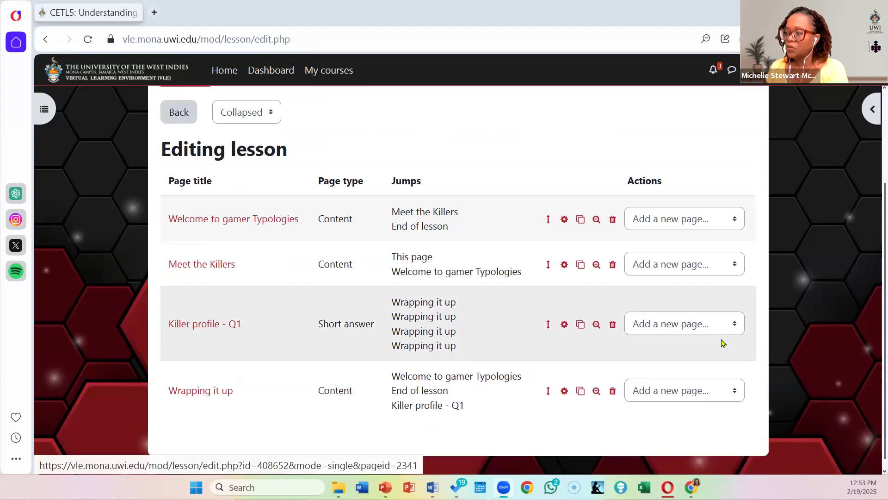
scroll(723, 343, "up", 3)
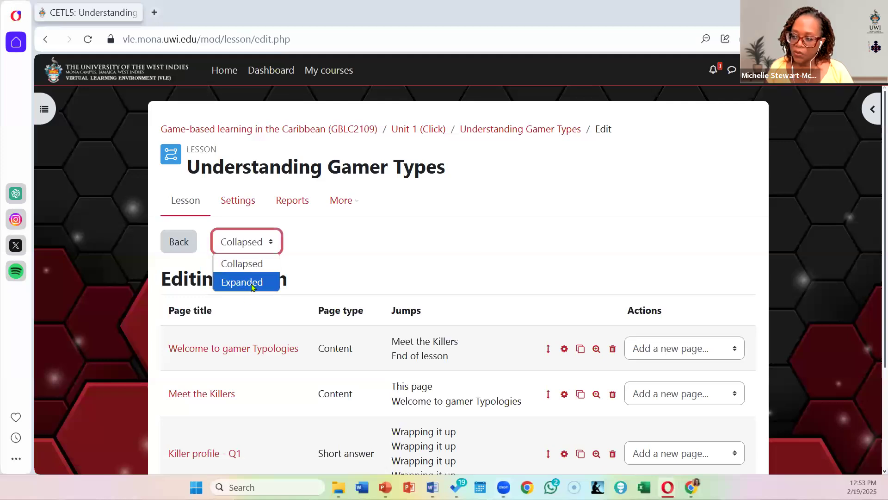
left_click(253, 282)
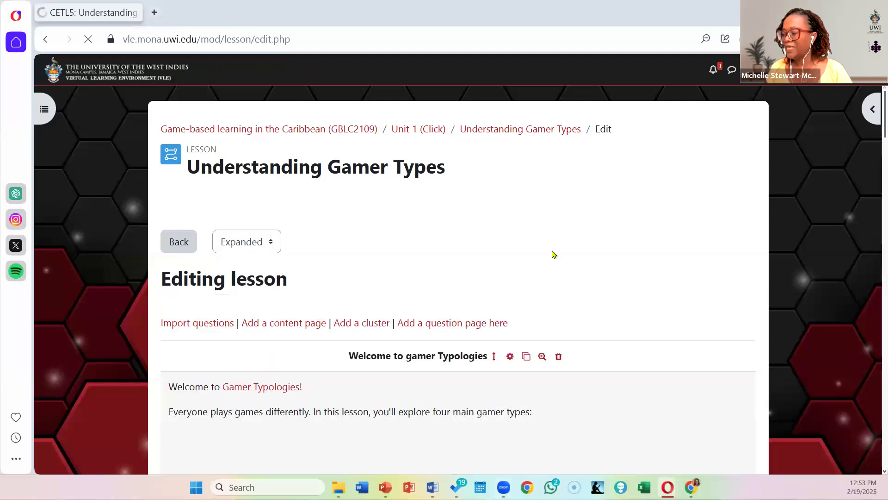
Step: Review the content and jumps of the "Welcome to gamer Typologies" and "Meet the Killers" pages
scroll(621, 223, "down", 5)
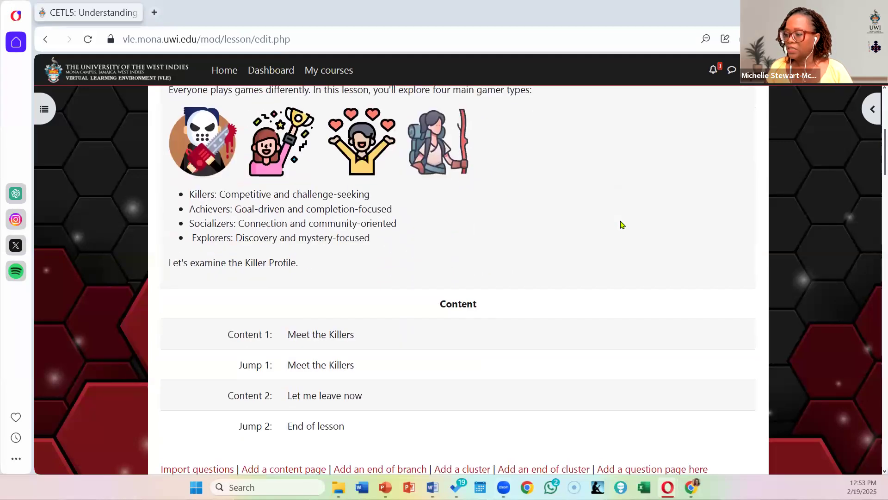
scroll(256, 274, "up", 3)
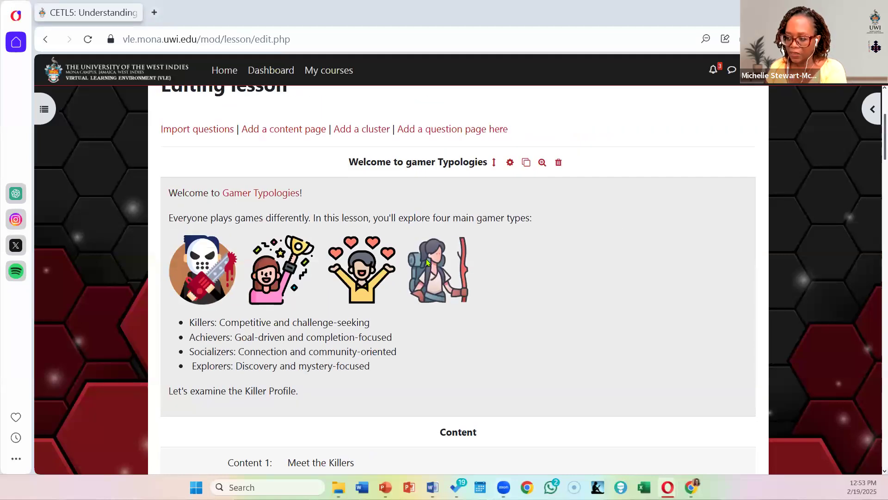
scroll(425, 260, "down", 5)
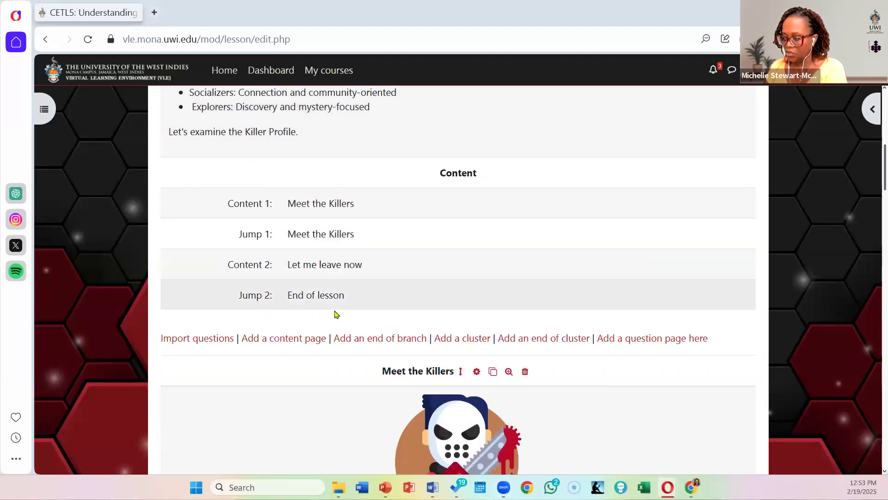
scroll(515, 185, "down", 5)
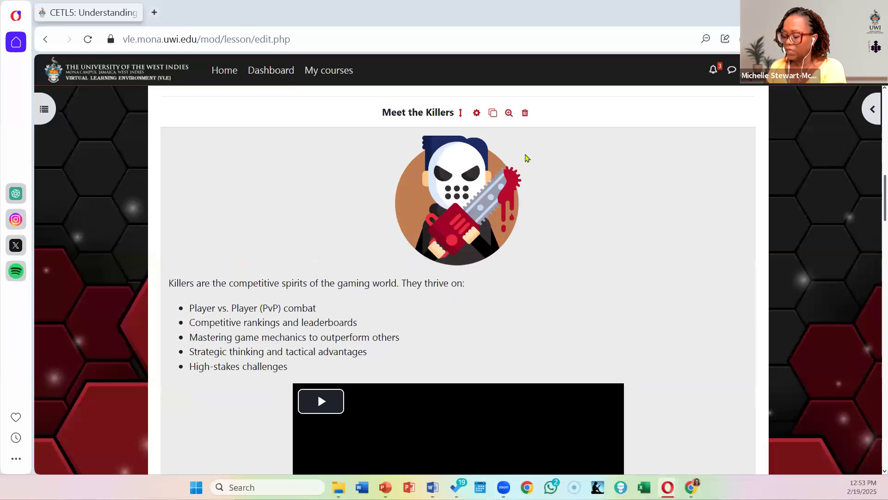
scroll(526, 162, "down", 3)
scroll(462, 311, "down", 2)
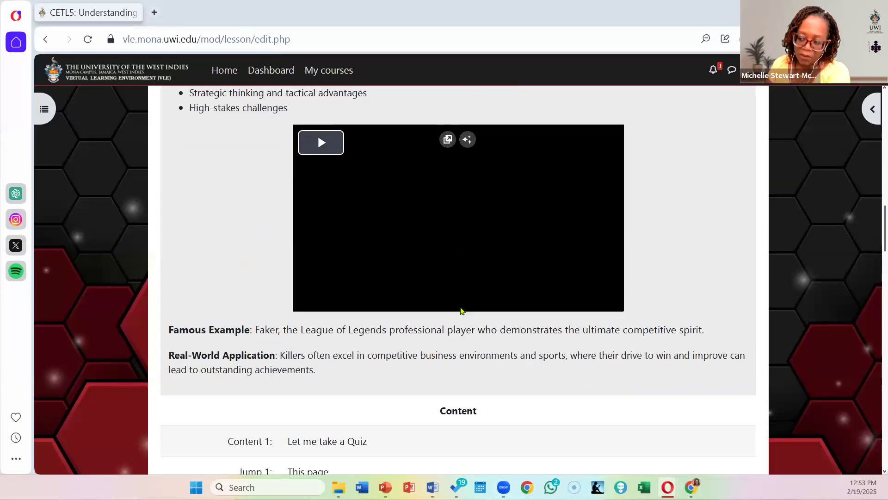
scroll(471, 343, "down", 1)
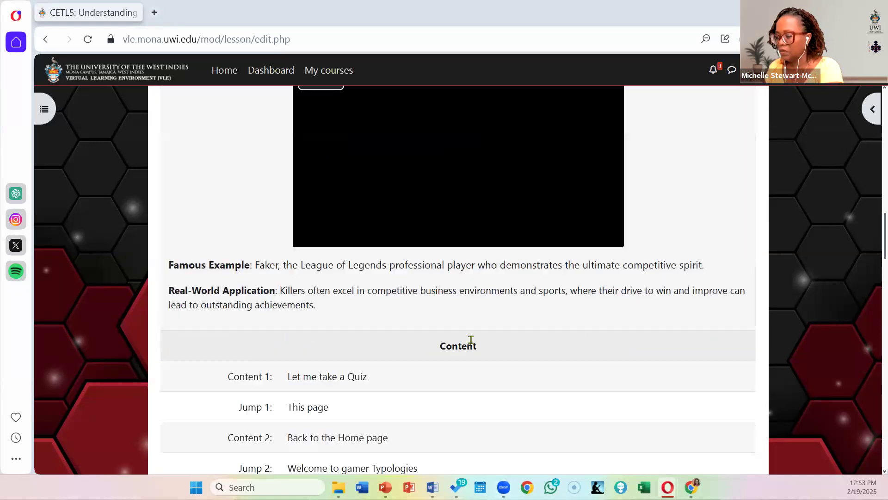
scroll(615, 290, "down", 1)
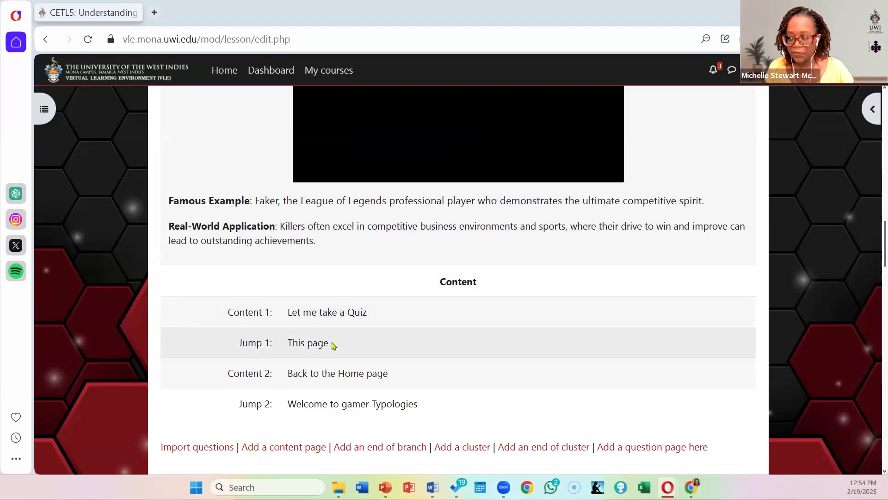
Step: Edit the "Meet the Killers" page so that Content 1 jumps to "Killer profile - Q1", and save the page
scroll(333, 344, "up", 12)
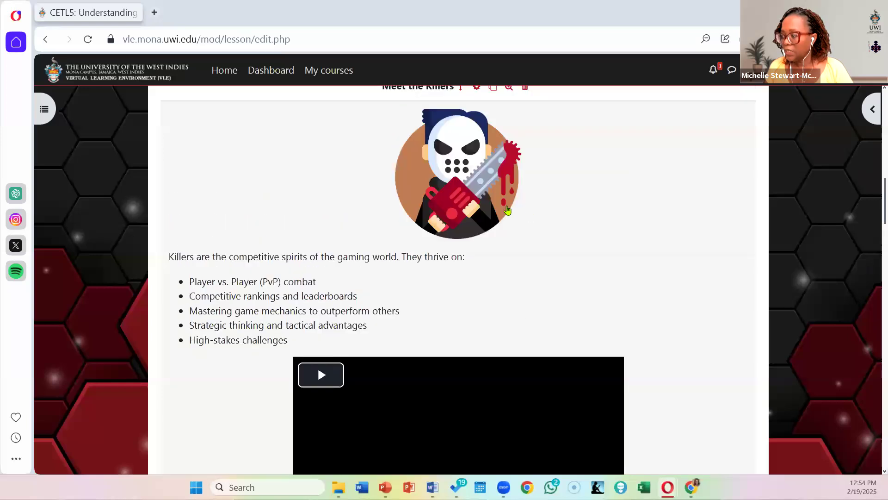
left_click(475, 245)
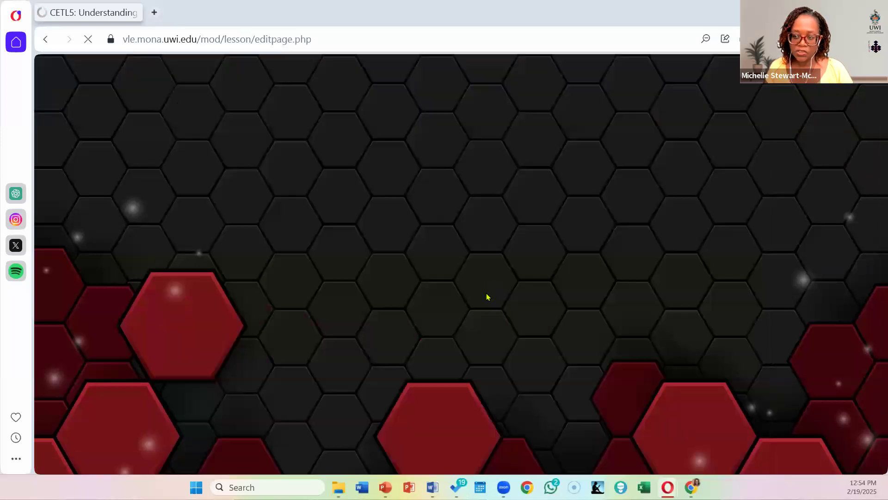
scroll(638, 329, "down", 8)
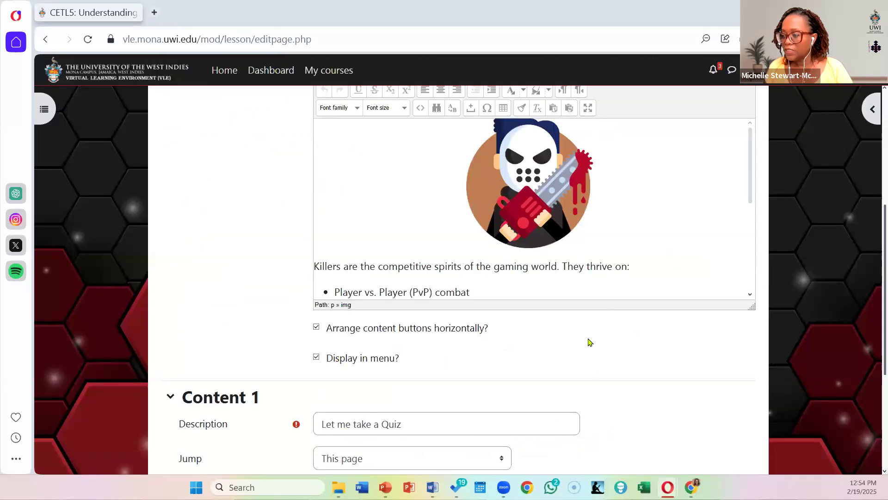
scroll(589, 341, "down", 5)
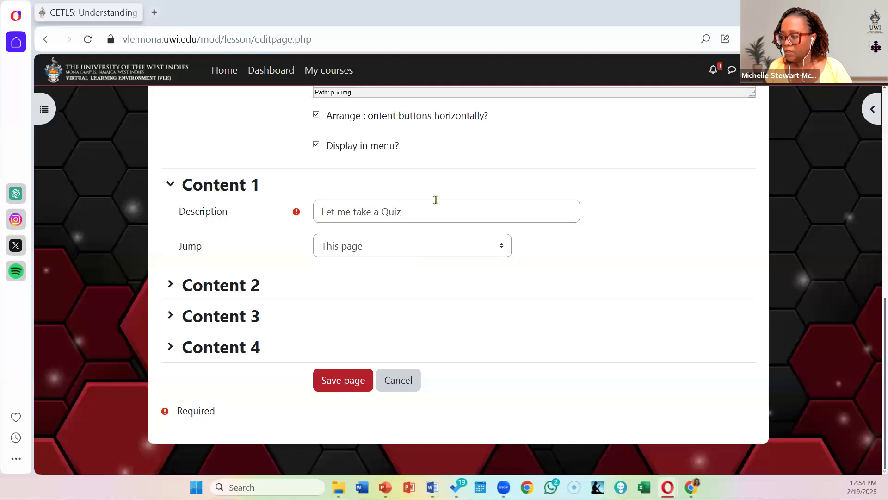
left_click(382, 249)
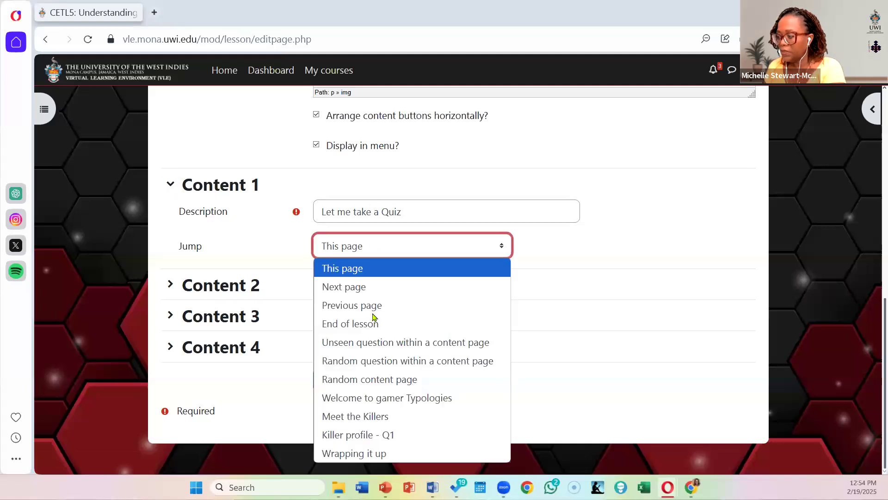
left_click(366, 434)
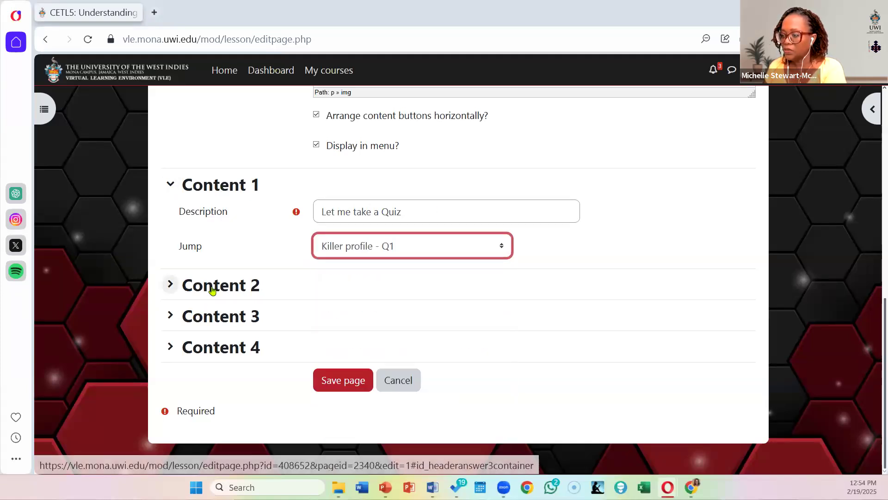
left_click(213, 287)
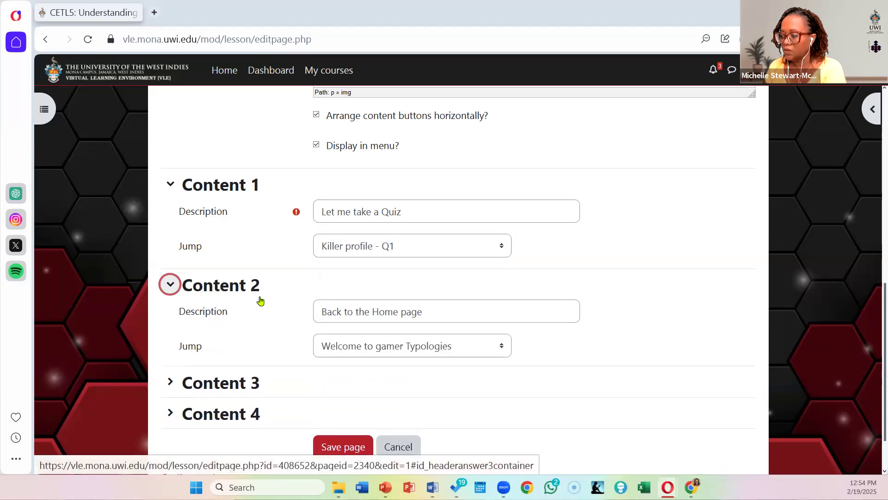
left_click(350, 449)
Step: Examine the jumps of "Meet the Killers", the answers, scores and jumps of "Killer profile - Q1", and the content and jumps of "Wrapping it up"
scroll(441, 266, "down", 8)
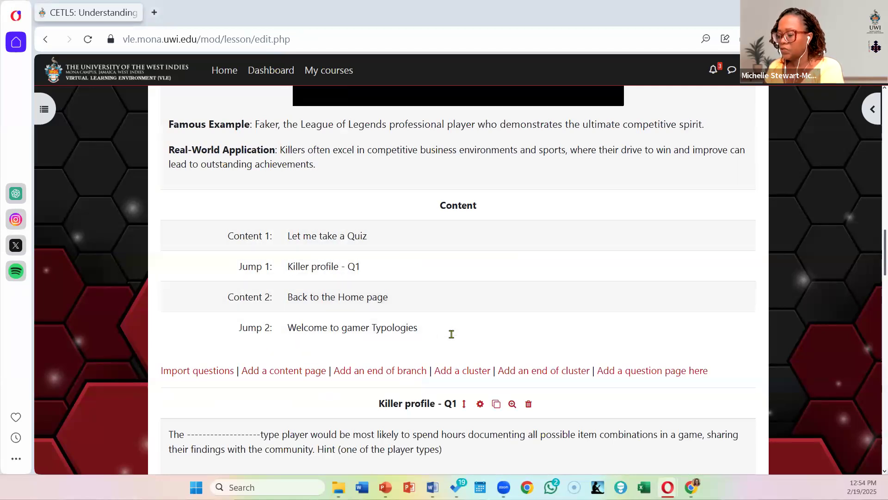
scroll(472, 317, "down", 5)
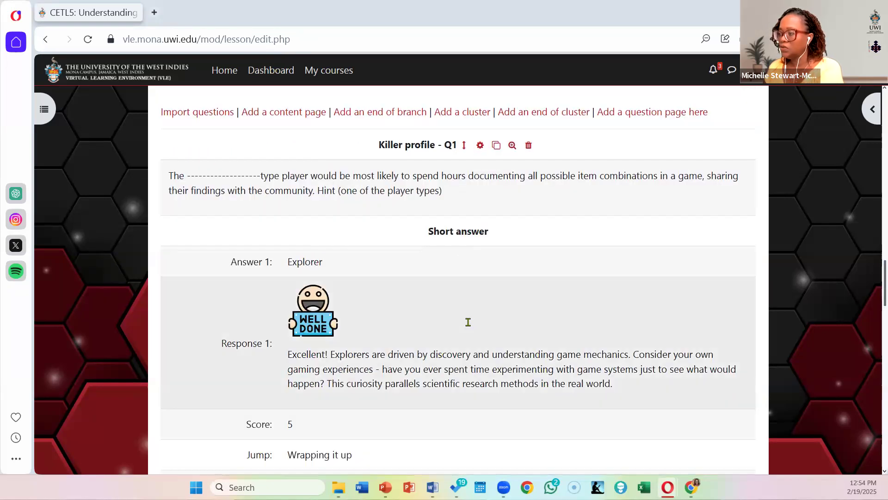
scroll(469, 323, "up", 1)
scroll(557, 260, "down", 4)
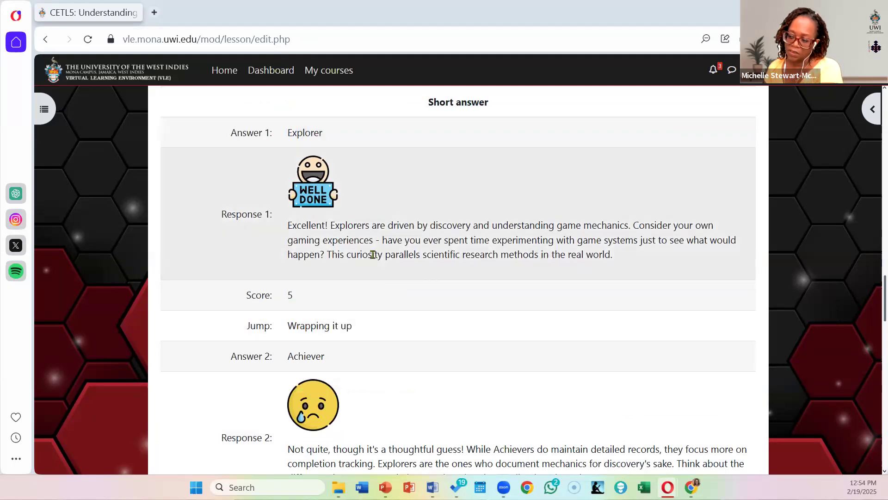
scroll(212, 234, "down", 3)
scroll(445, 330, "down", 2)
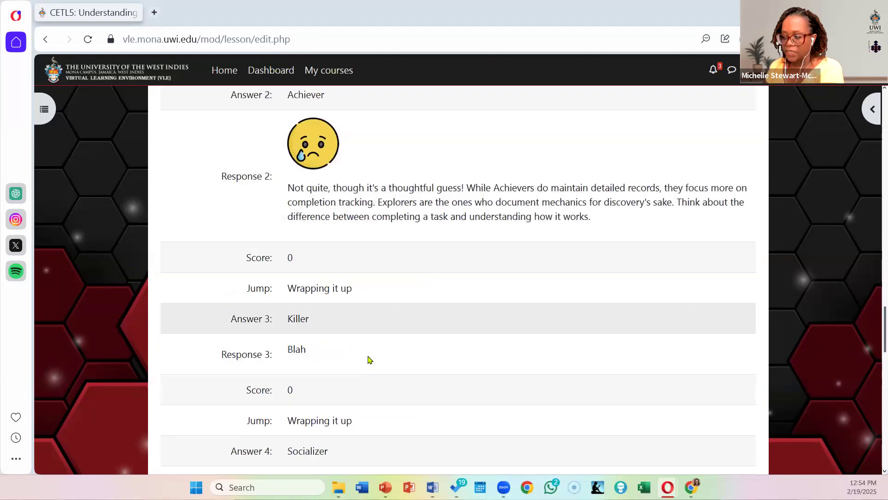
scroll(369, 359, "down", 7)
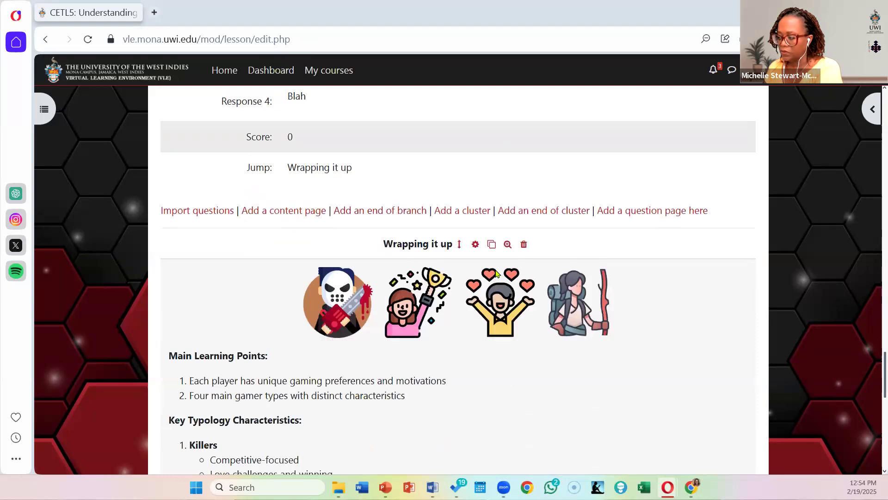
scroll(414, 304, "down", 1)
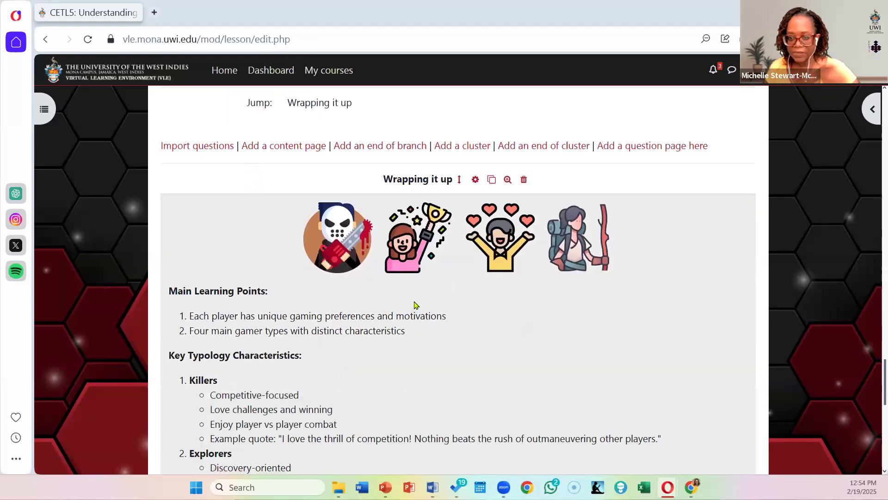
scroll(453, 297, "down", 7)
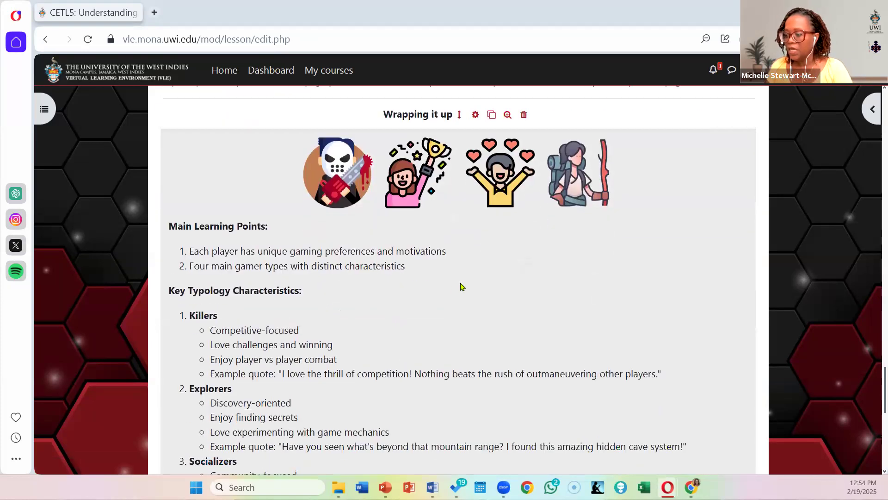
scroll(460, 286, "down", 1)
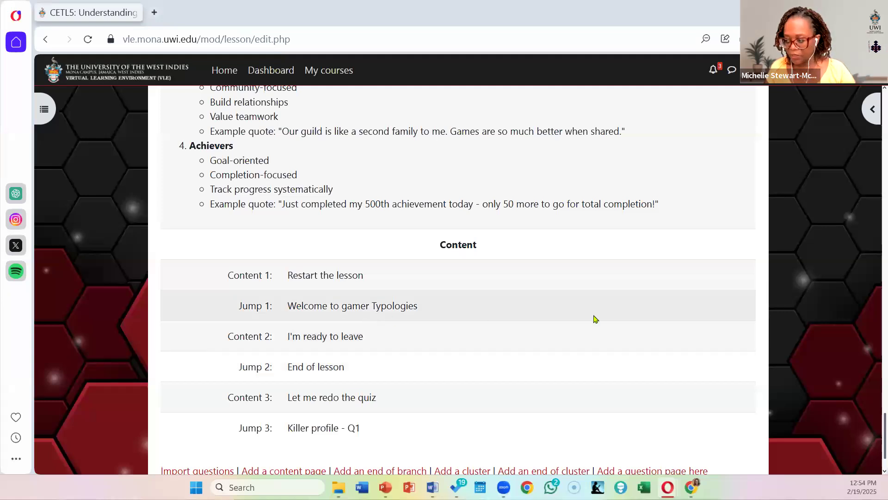
Step: Check the last jumps of the "Wrapping it up" page, and go back to the course's "Unit 1 (Click)" section
scroll(596, 319, "down", 1)
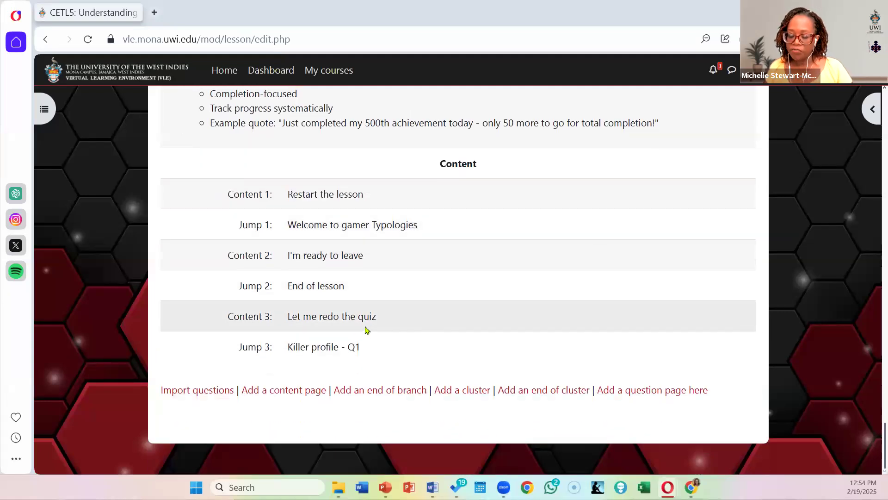
scroll(365, 329, "up", 10)
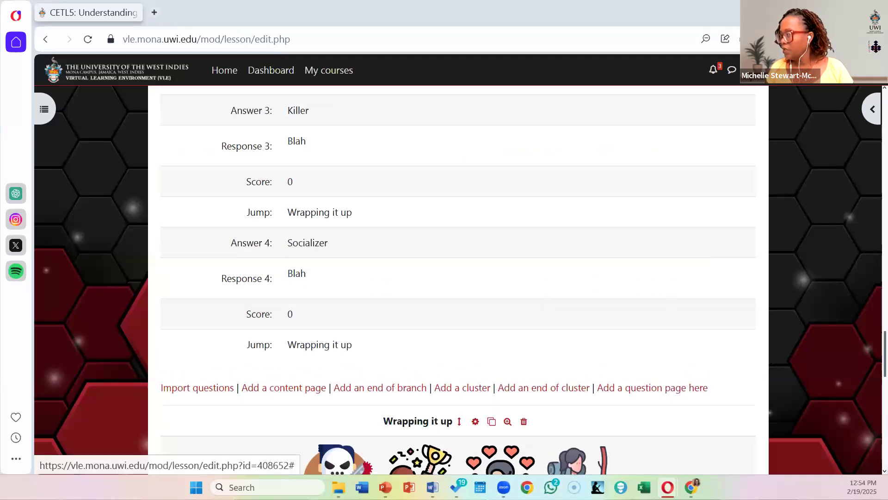
left_click(778, 70)
scroll(460, 310, "up", 15)
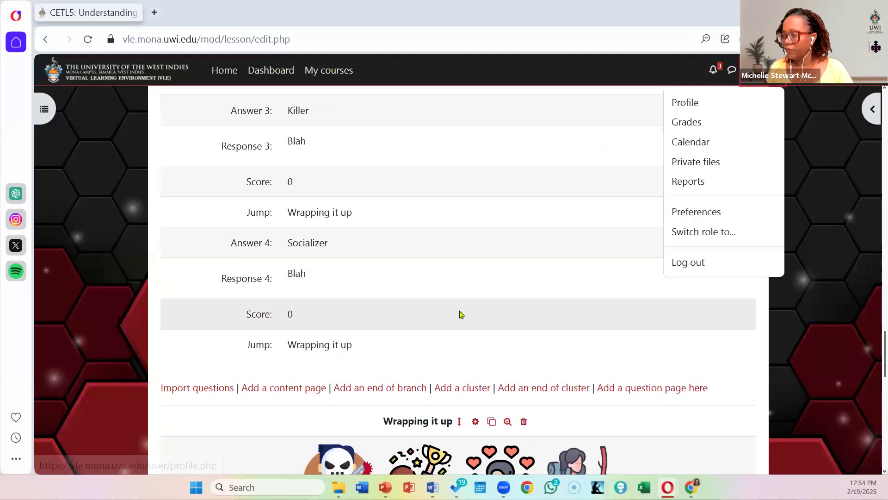
scroll(460, 309, "up", 3)
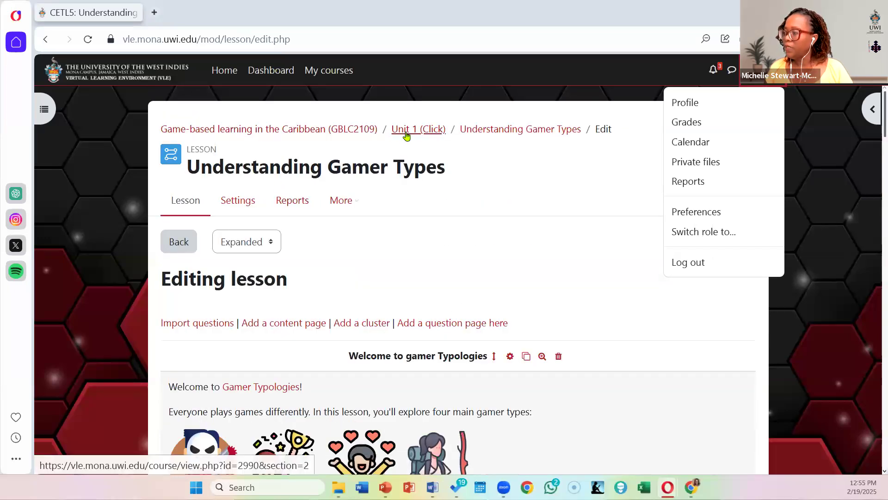
left_click(420, 134)
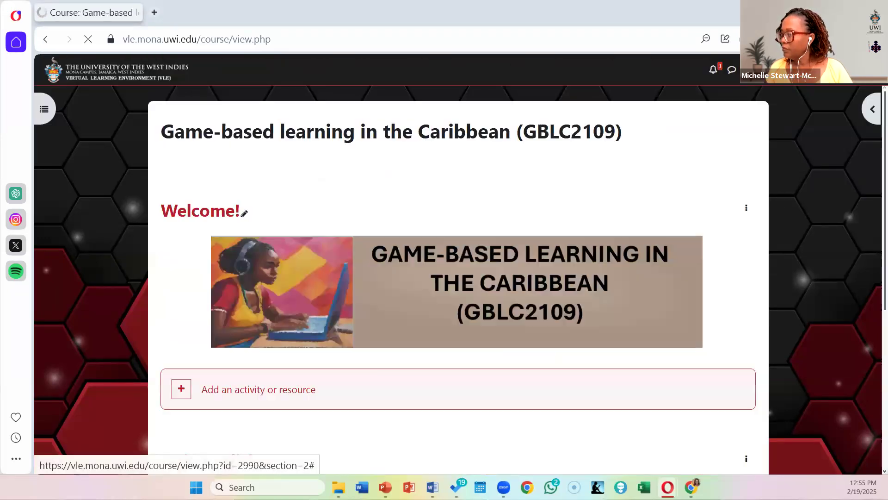
Step: Switch role to see the Unit 1 section as a student does
left_click(752, 70)
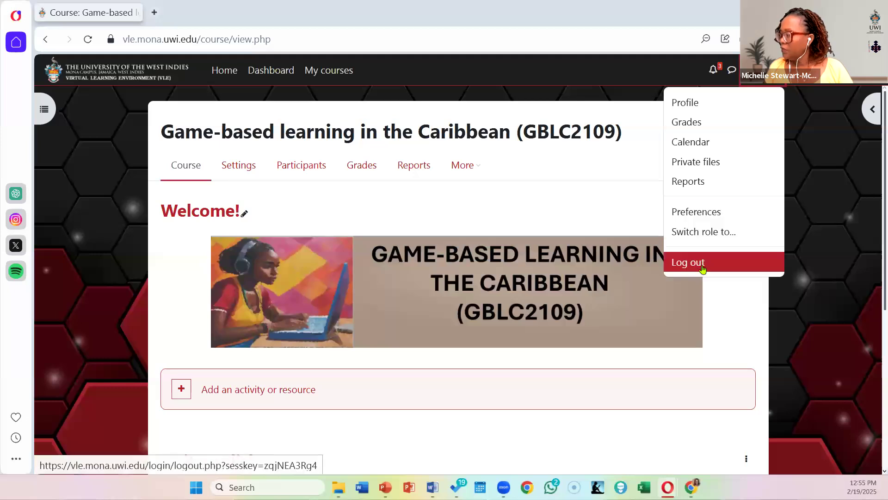
left_click(718, 232)
left_click(115, 351)
Step: Open the "Understanding Gamer Types" lesson from Unit 1 and look through its "Welcome to gamer Typologies" page
scroll(559, 267, "down", 3)
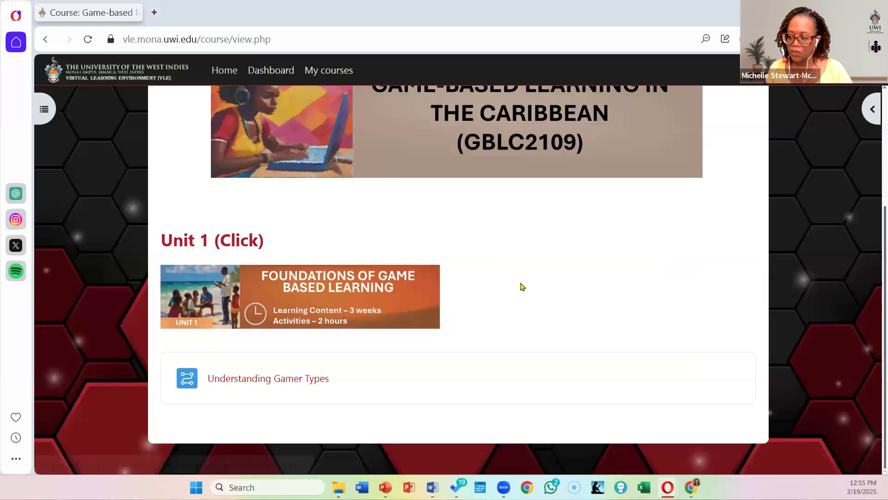
left_click(286, 382)
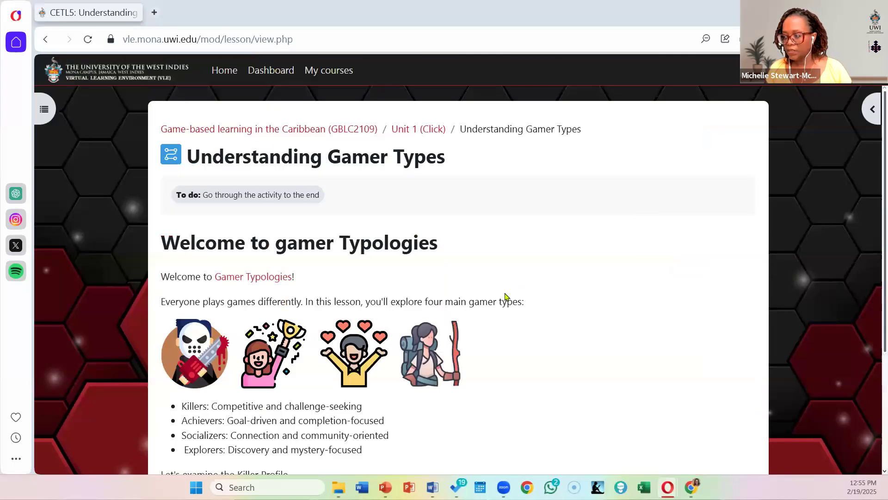
scroll(505, 296, "down", 1)
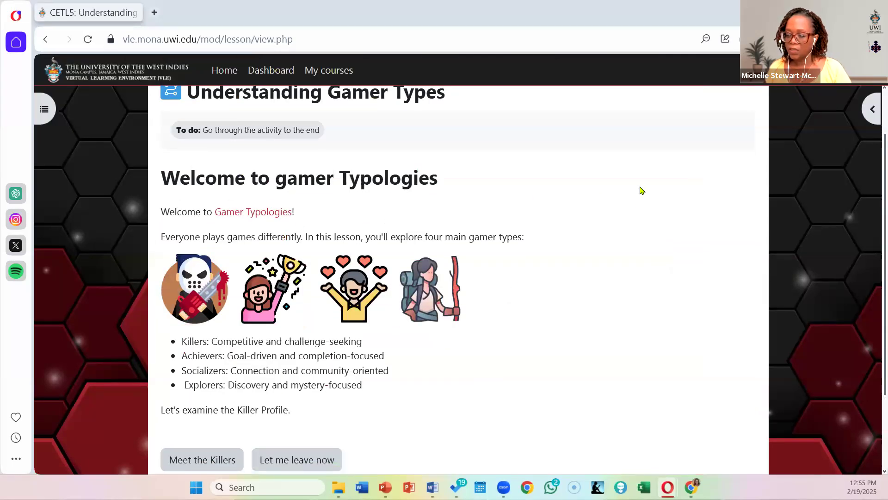
scroll(642, 190, "down", 1)
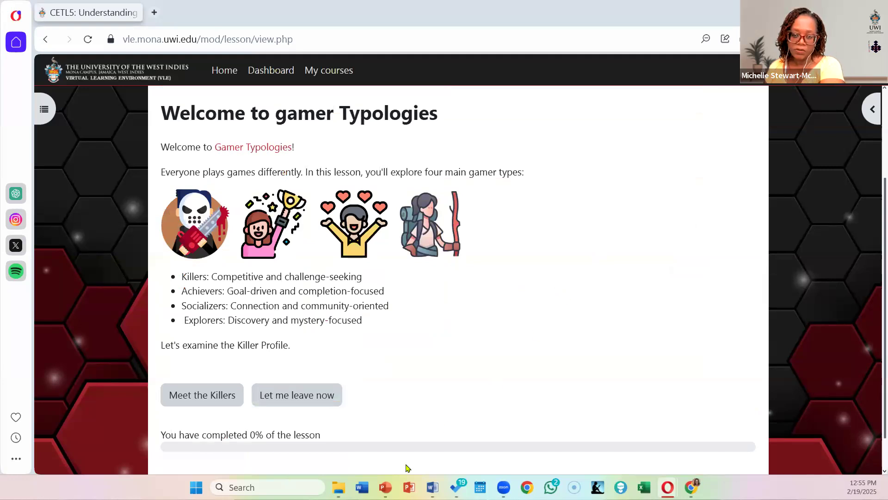
Step: Proceed to the "Meet the Killers" page, play and pause its video, and view the rest of the page
left_click(192, 400)
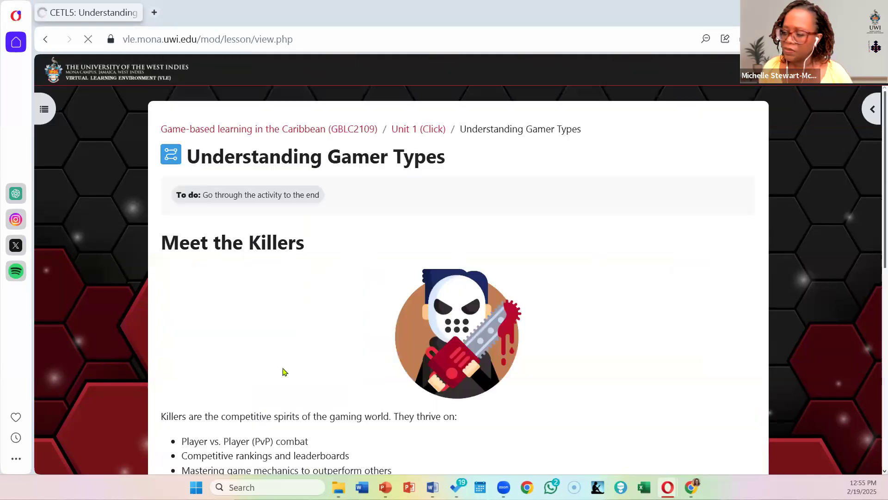
scroll(483, 221, "down", 3)
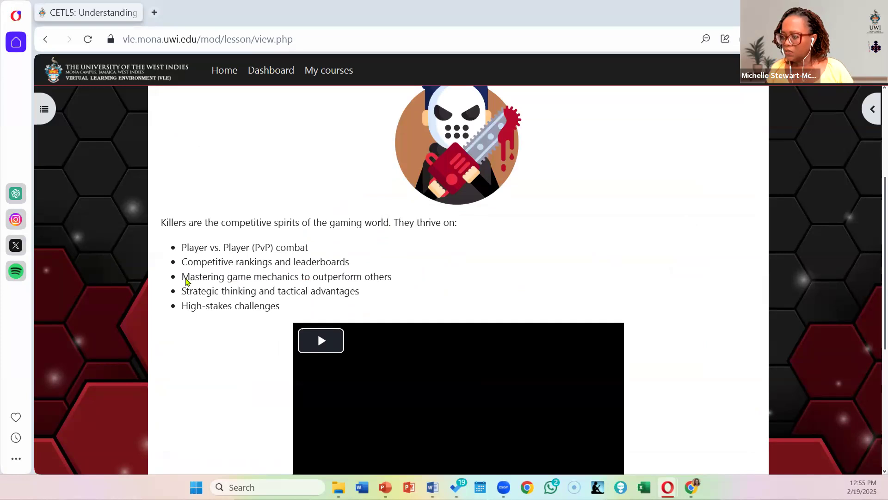
left_click(319, 341)
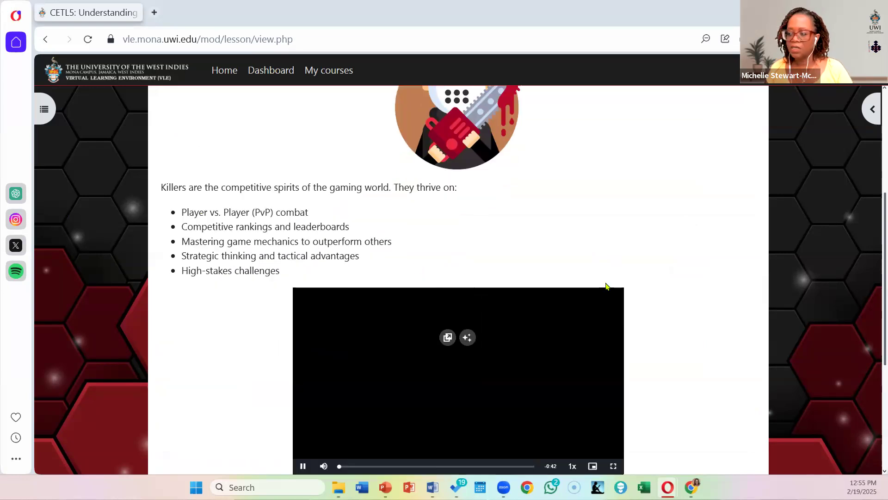
scroll(301, 343, "down", 3)
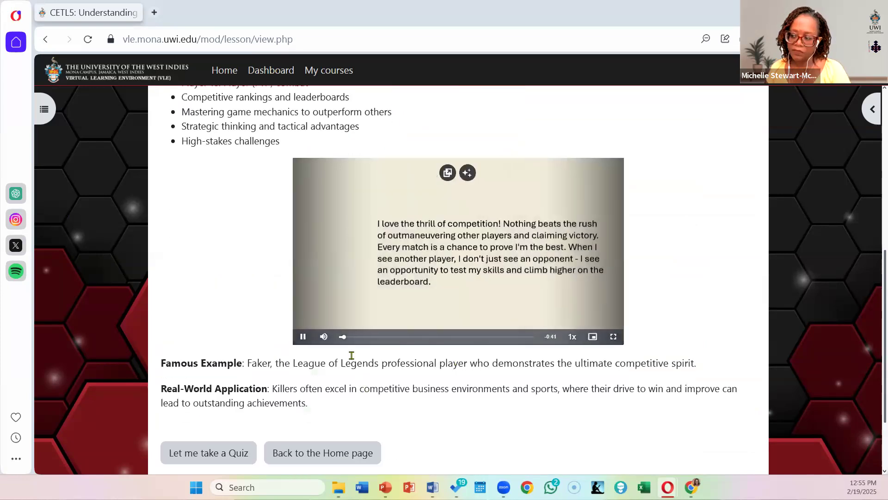
left_click(302, 337)
scroll(242, 337, "down", 1)
scroll(243, 336, "down", 2)
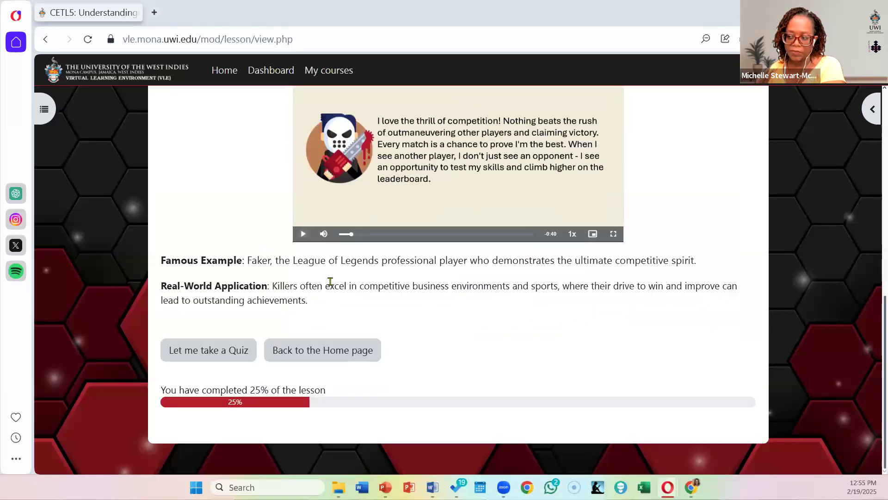
Step: Take the quiz from the "Meet the Killers" page and submit "Killer" as the answer to the player type question
left_click(227, 356)
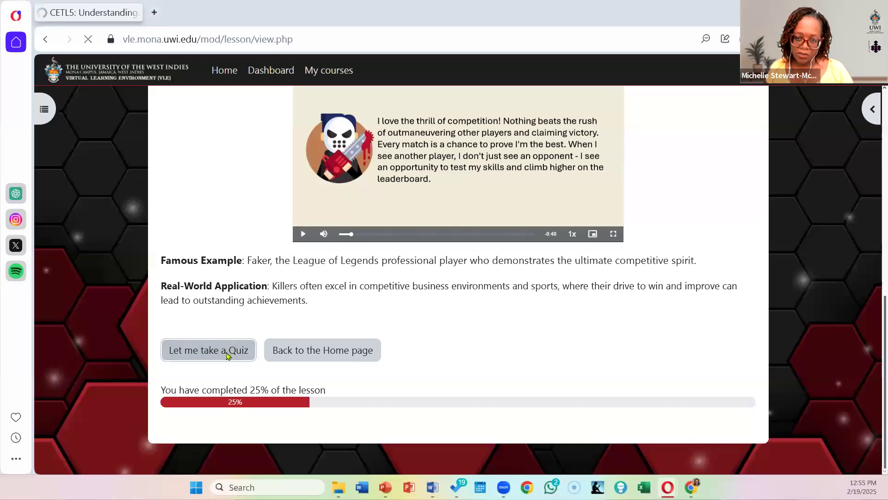
left_click(394, 286)
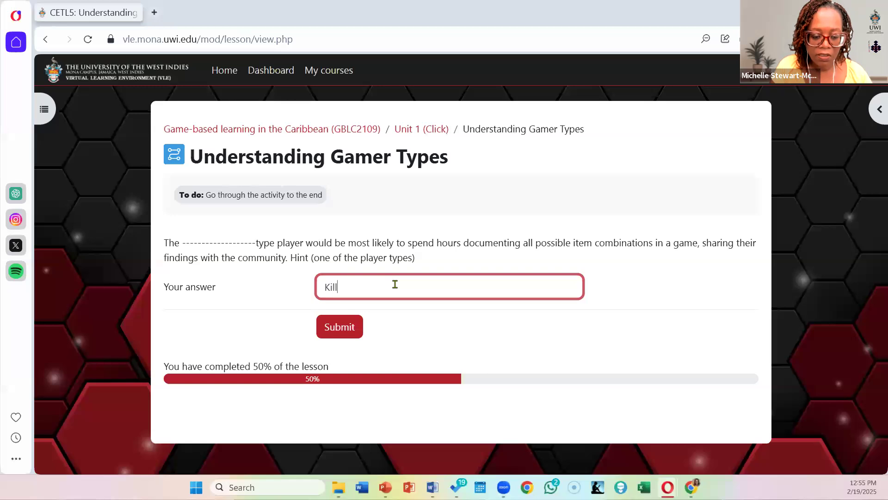
left_click(327, 333)
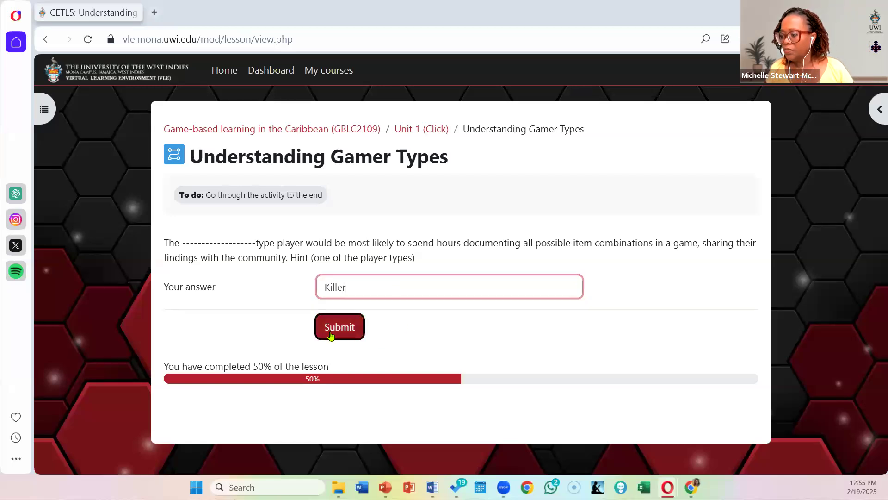
scroll(389, 290, "down", 2)
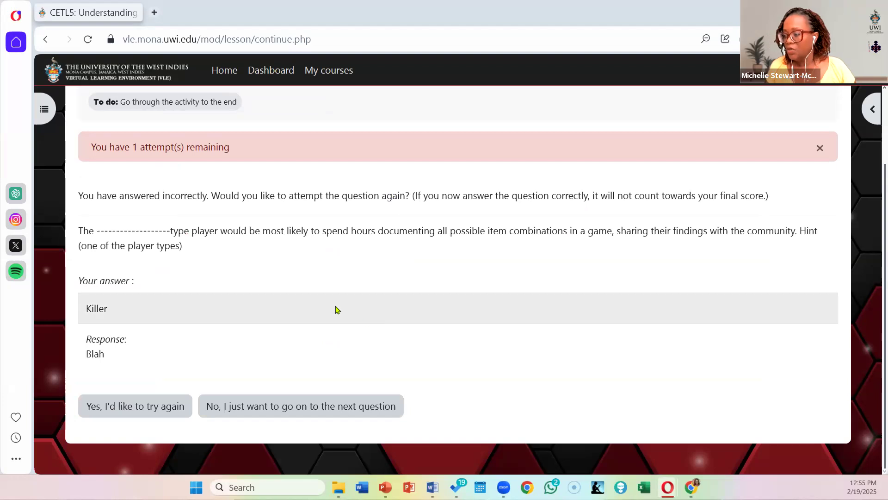
Step: Retry the player type question, submit "explorer" as the answer, and view the response
left_click(158, 407)
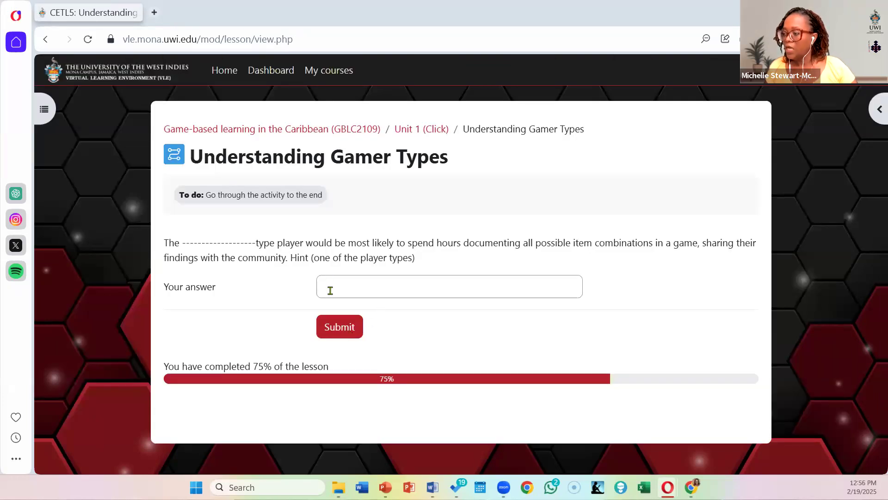
left_click(331, 290)
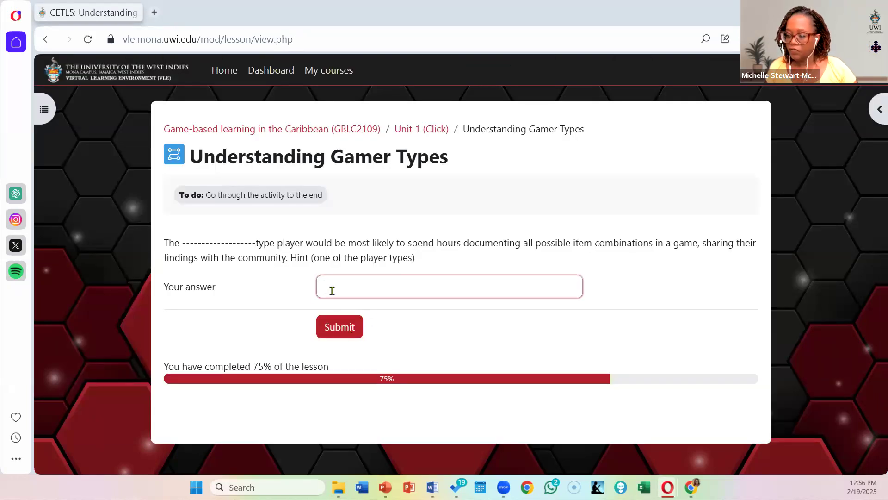
type("explorer")
left_click(340, 332)
scroll(178, 280, "down", 2)
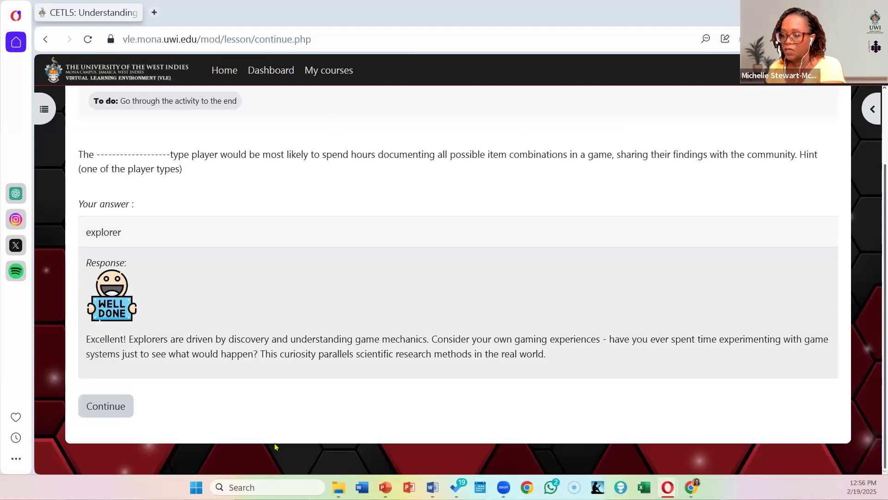
Step: Continue to the "Wrapping it up" page and examine its learning points, gamer type characteristics and exit options
left_click(113, 407)
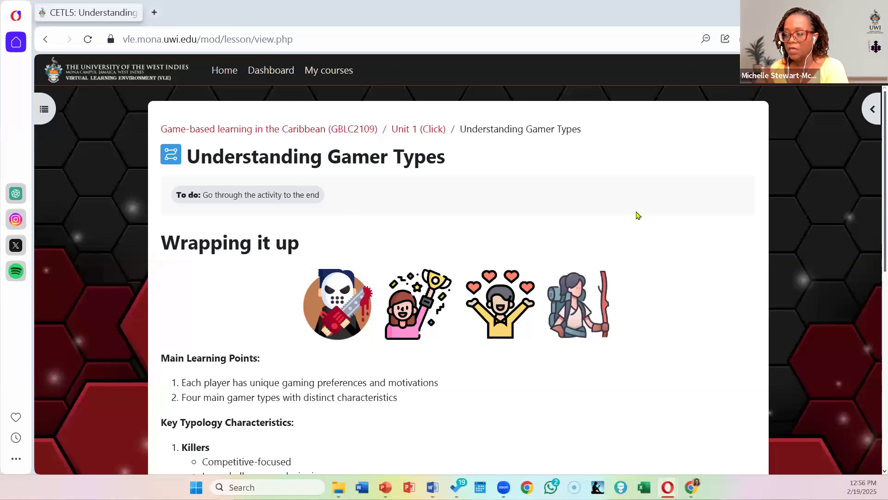
scroll(609, 273, "down", 3)
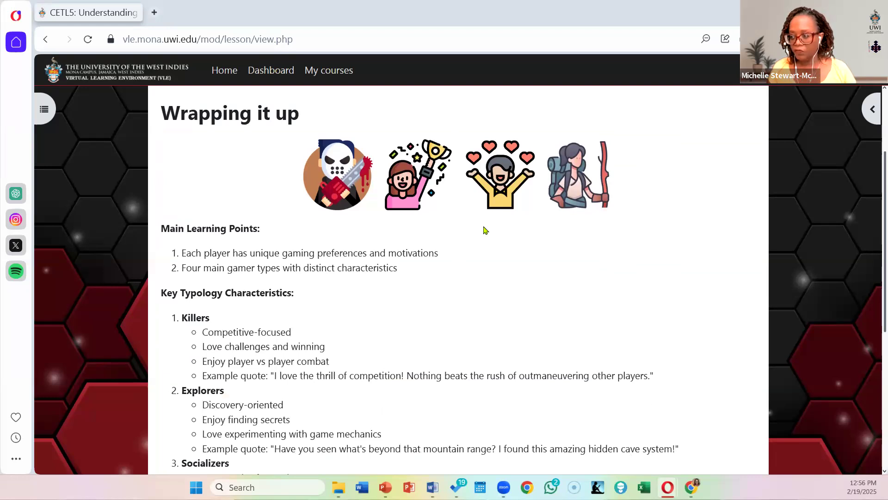
scroll(485, 230, "down", 1)
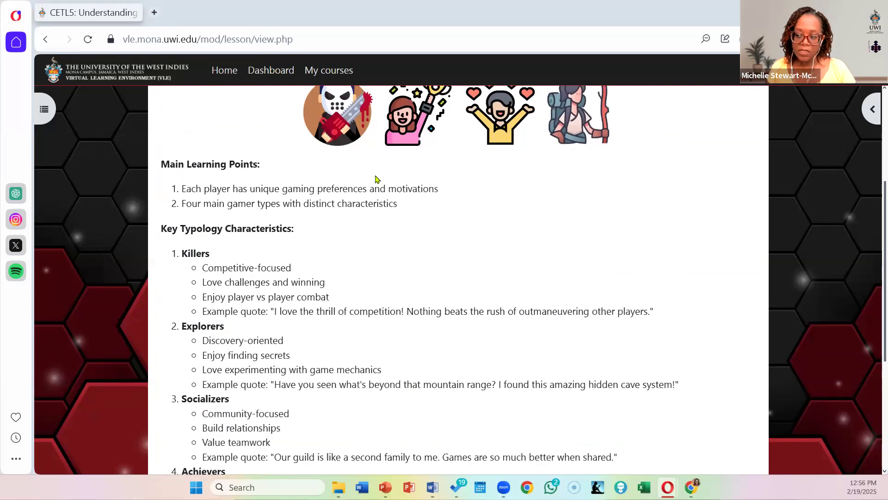
scroll(361, 261, "down", 1)
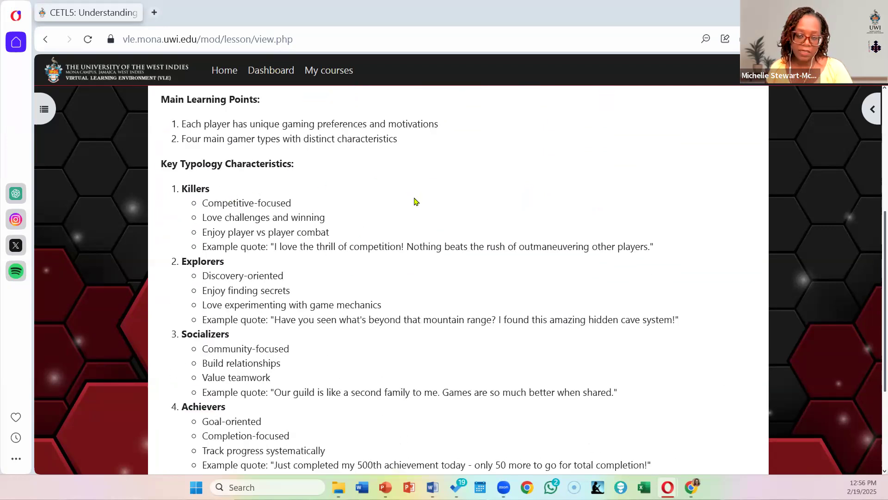
scroll(525, 221, "down", 1)
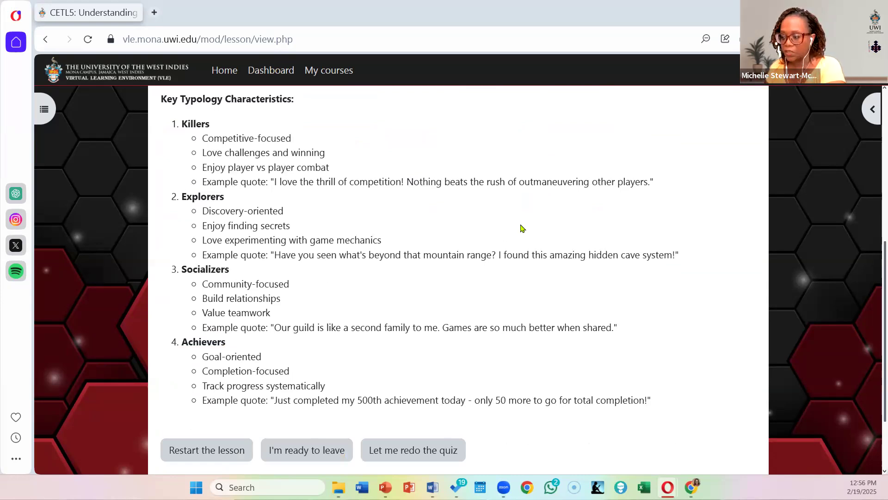
scroll(522, 227, "down", 1)
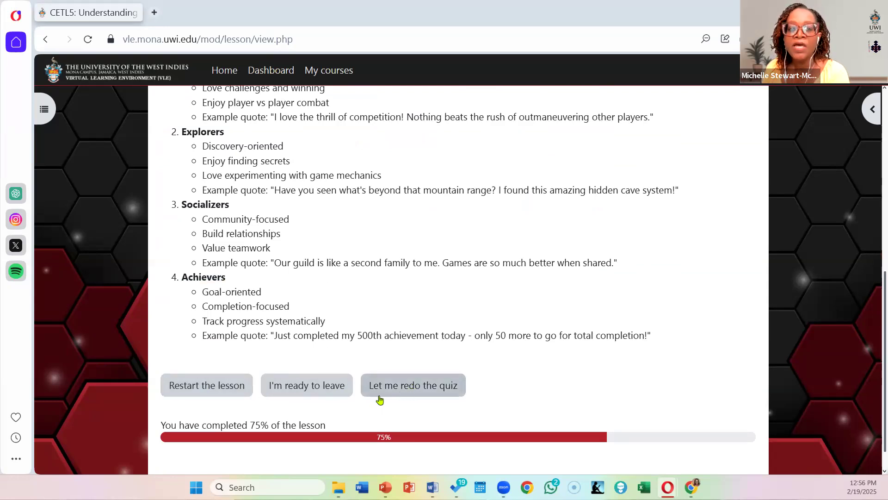
Step: Finish the lesson with "I'm ready to leave" and return to the Game-based learning in the Caribbean (GBLC2109) course page
left_click(312, 393)
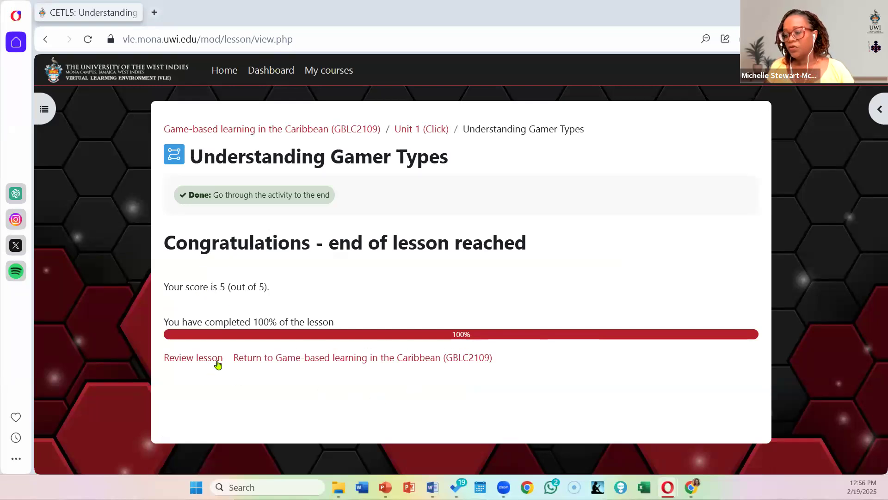
left_click(311, 361)
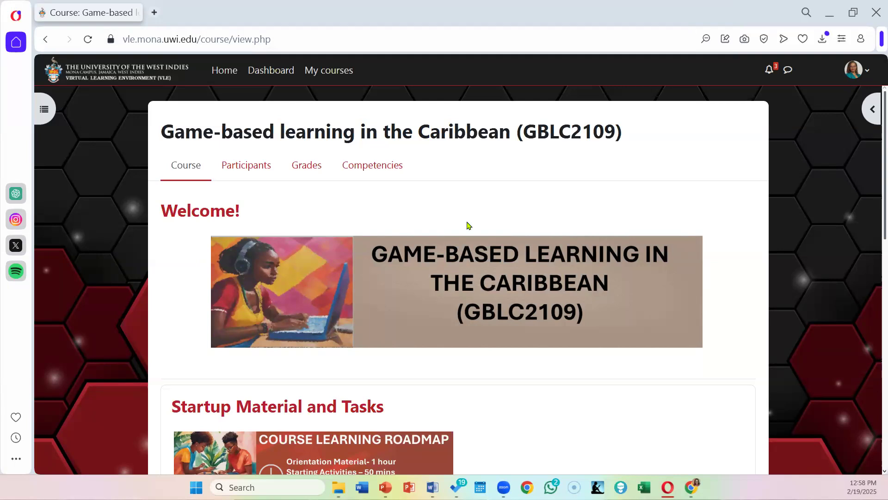
scroll(467, 225, "down", 1)
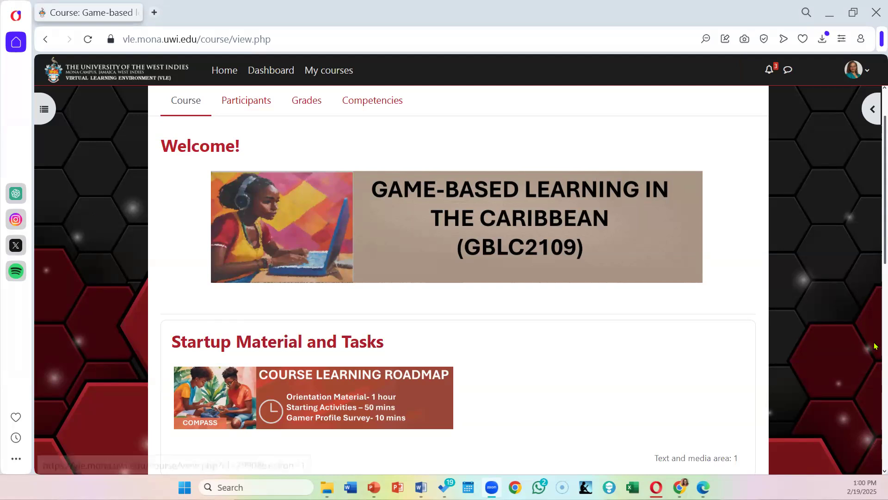
scroll(520, 377, "up", 2)
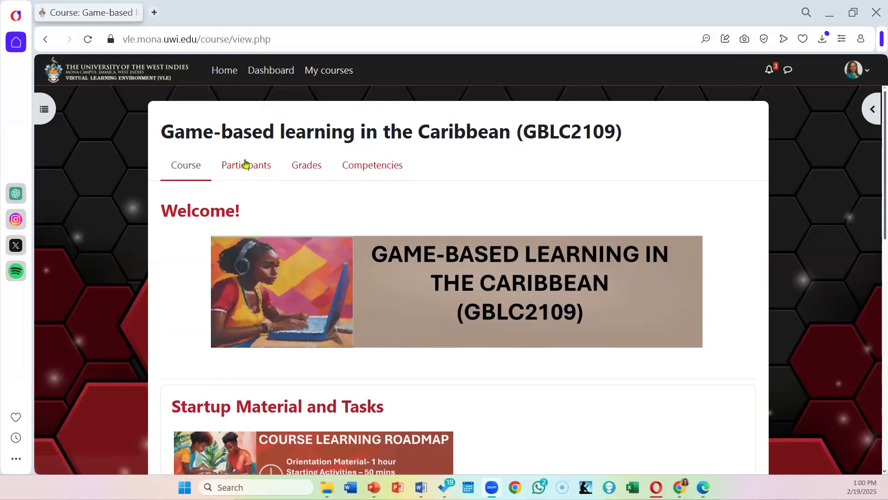
Step: Return to the normal role in the course and locate the "Unit 1 (Click)" section
left_click(868, 74)
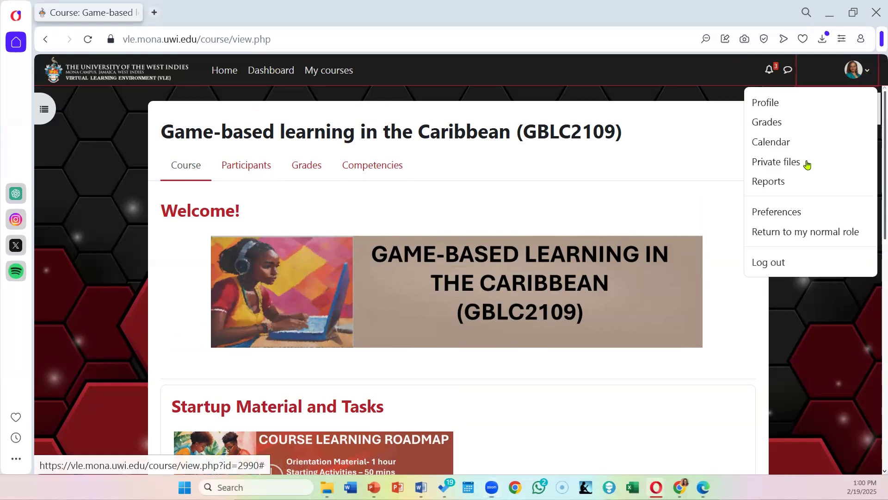
left_click(823, 231)
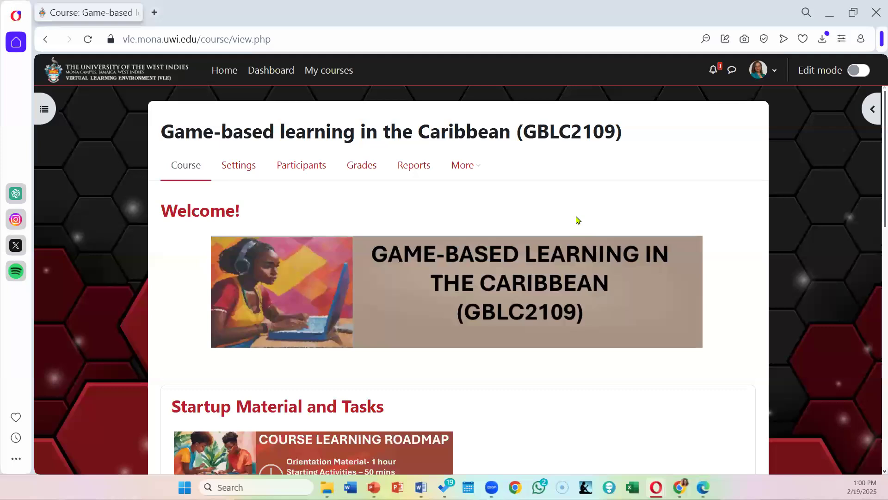
scroll(578, 218, "down", 5)
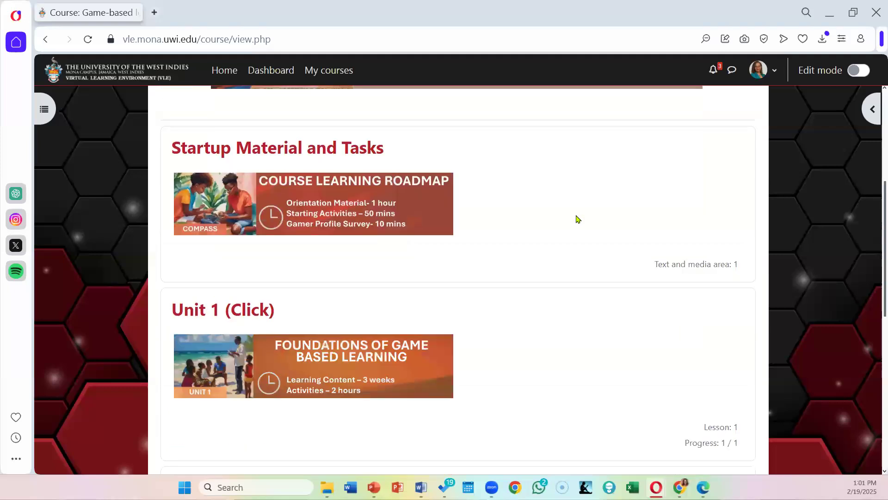
Step: Open the "Understanding Gamer Types" lesson in Unit 1 and look over its welcome page
left_click(235, 314)
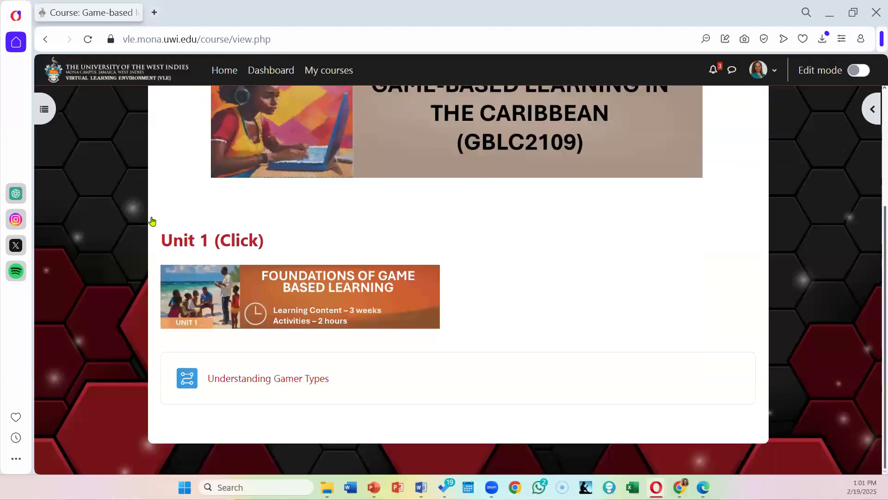
left_click(291, 379)
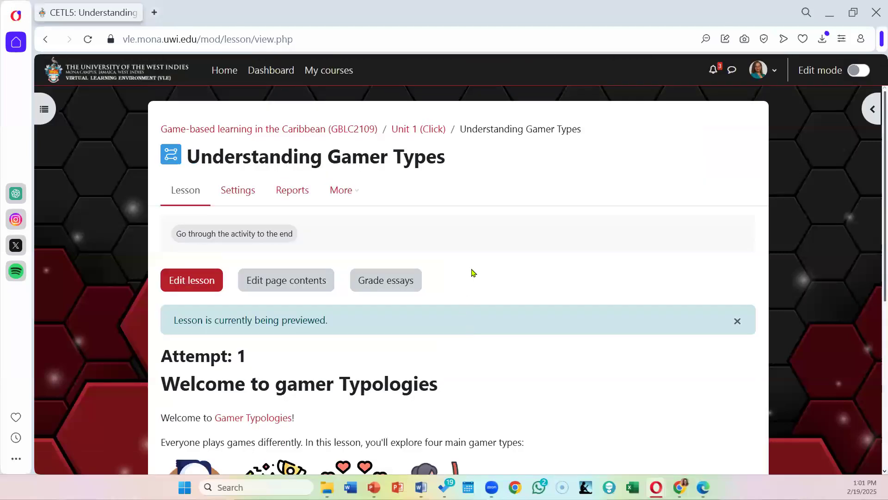
scroll(473, 273, "down", 3)
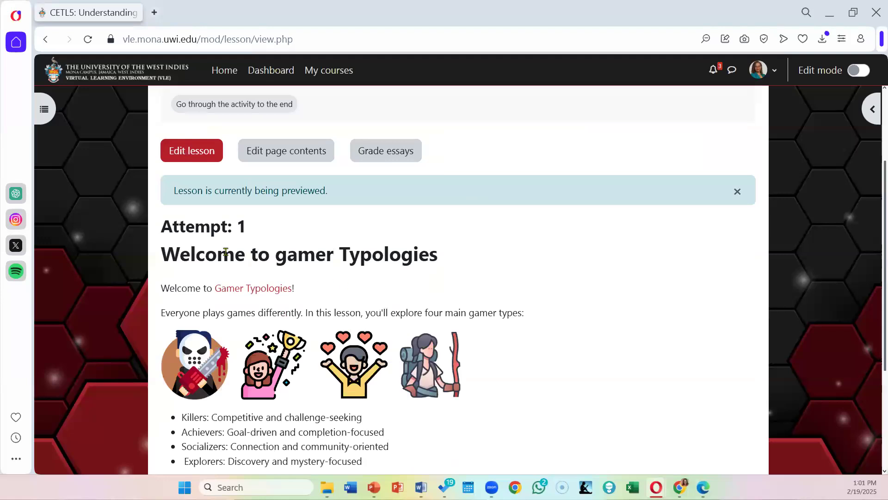
scroll(464, 312, "up", 3)
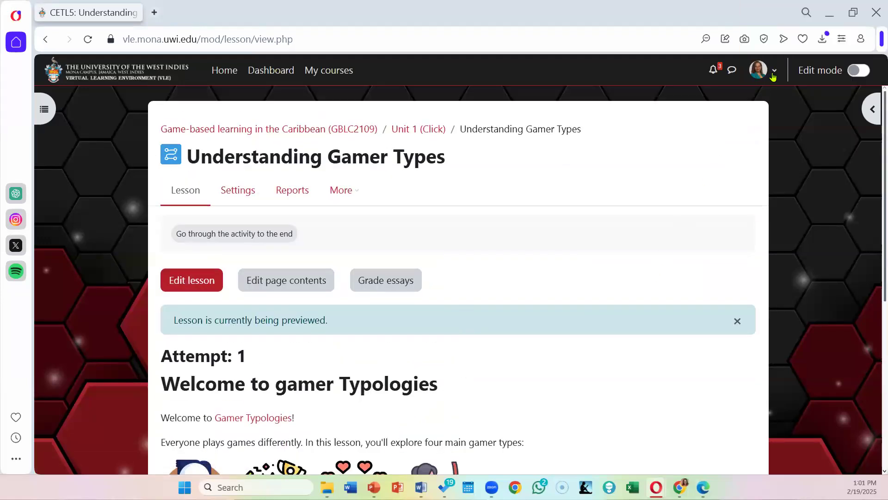
Step: Switch to the Student role while staying in the "Understanding Gamer Types" lesson
left_click(772, 73)
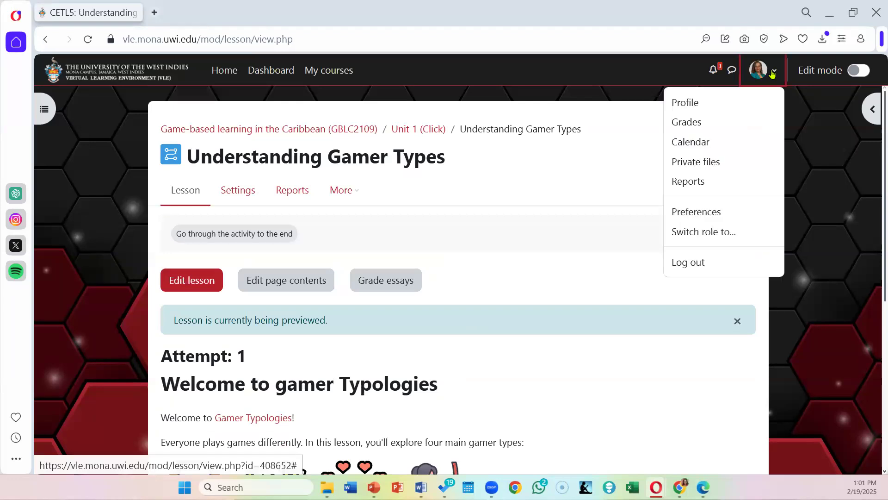
left_click(716, 237)
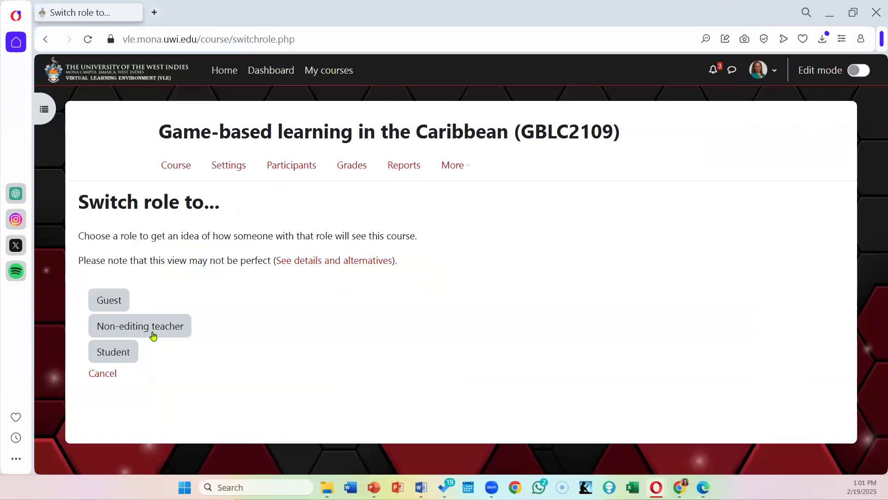
left_click(114, 353)
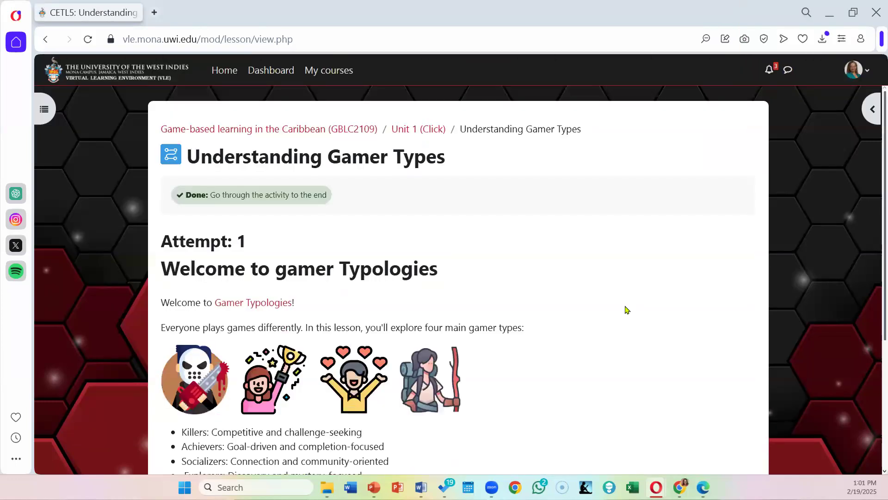
Step: Examine the welcome page's gamer types, navigation options and progress as a student, and continue to "Meet the Killers"
scroll(627, 309, "down", 2)
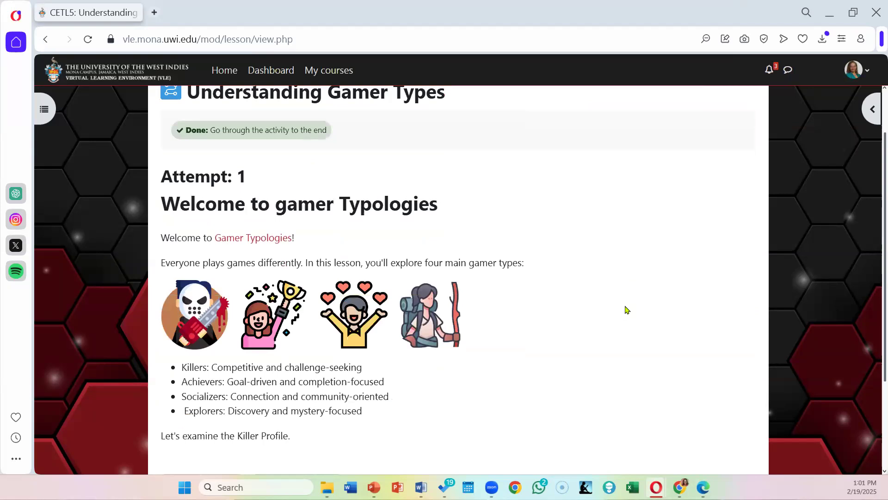
scroll(627, 310, "down", 2)
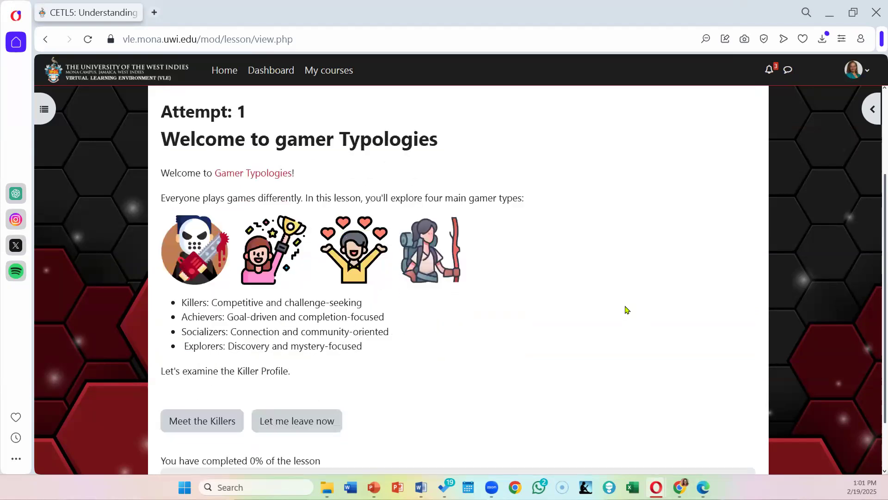
scroll(627, 309, "up", 4)
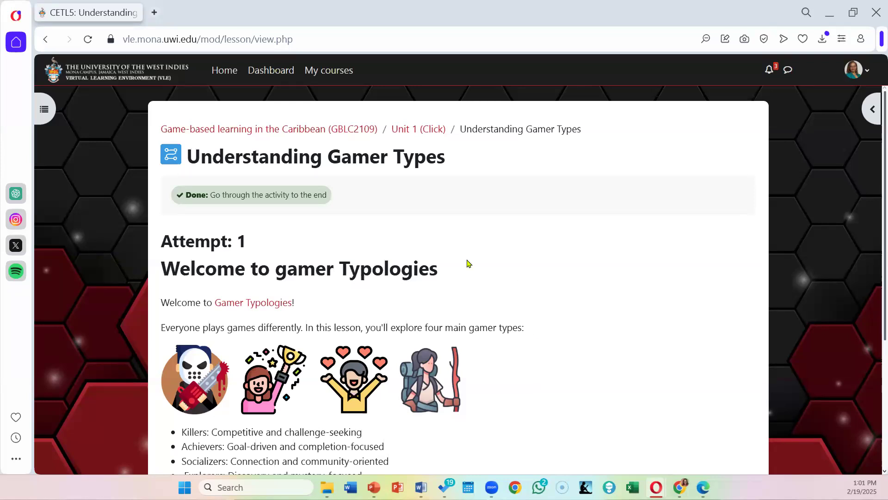
scroll(470, 253, "down", 4)
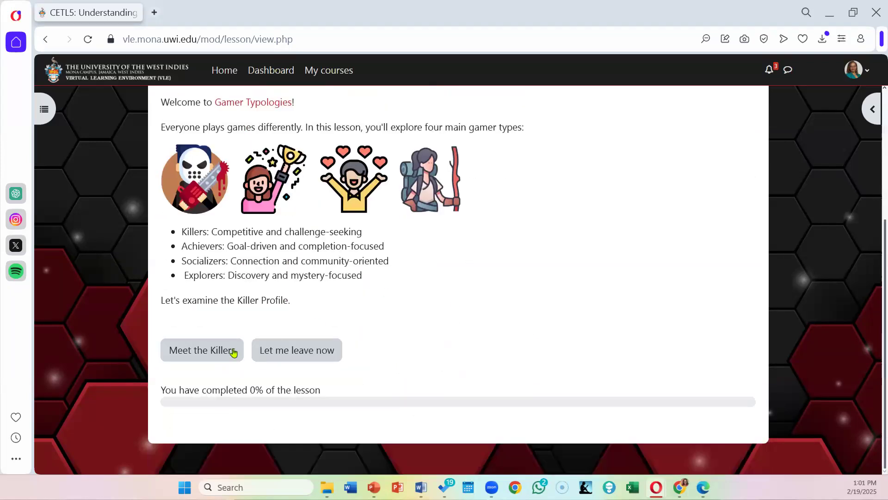
left_click(193, 350)
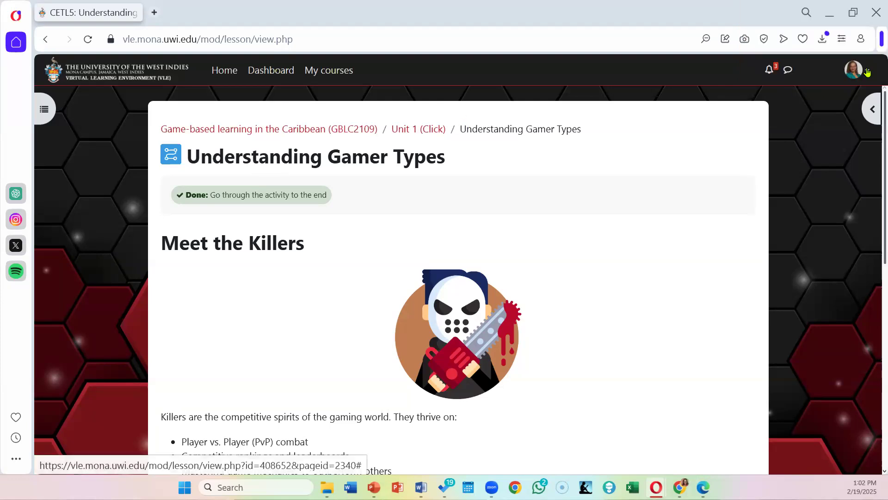
Step: Return to the normal role on the "Meet the Killers" page
left_click(853, 69)
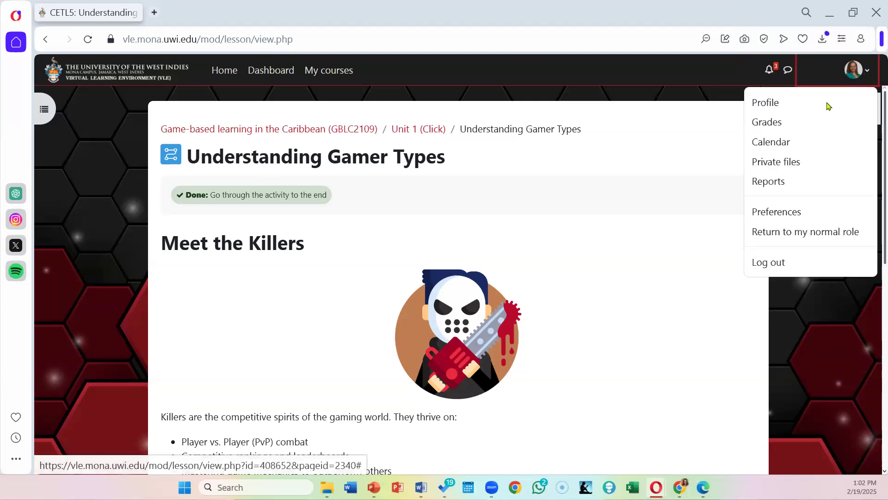
left_click(786, 232)
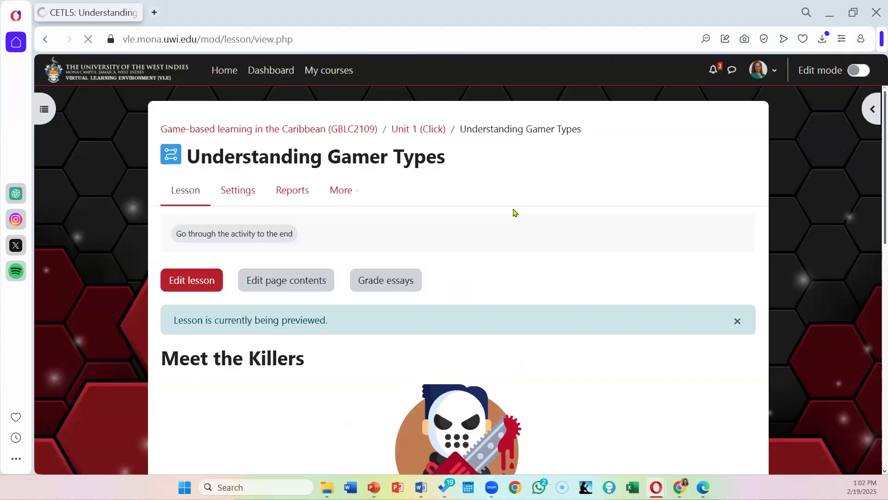
scroll(513, 213, "down", 2)
scroll(513, 213, "up", 2)
Step: Open the lesson's settings and examine the Name and Description fields in the General section
left_click(238, 192)
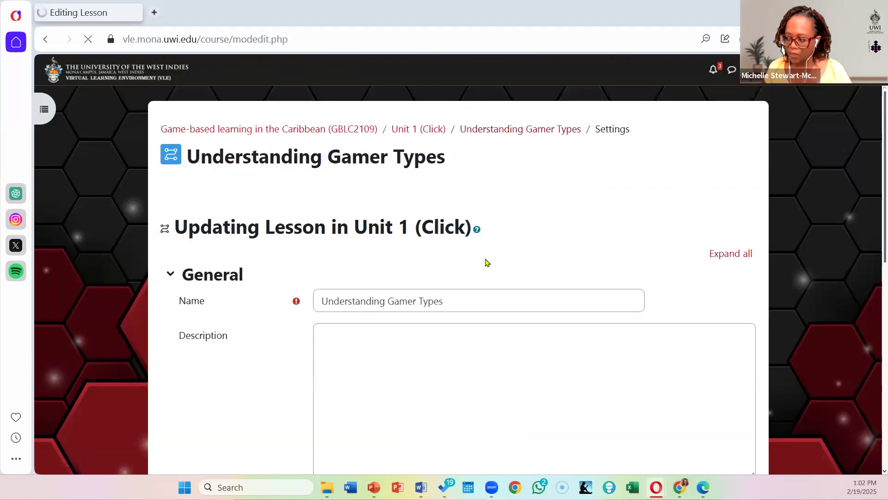
scroll(486, 260, "down", 4)
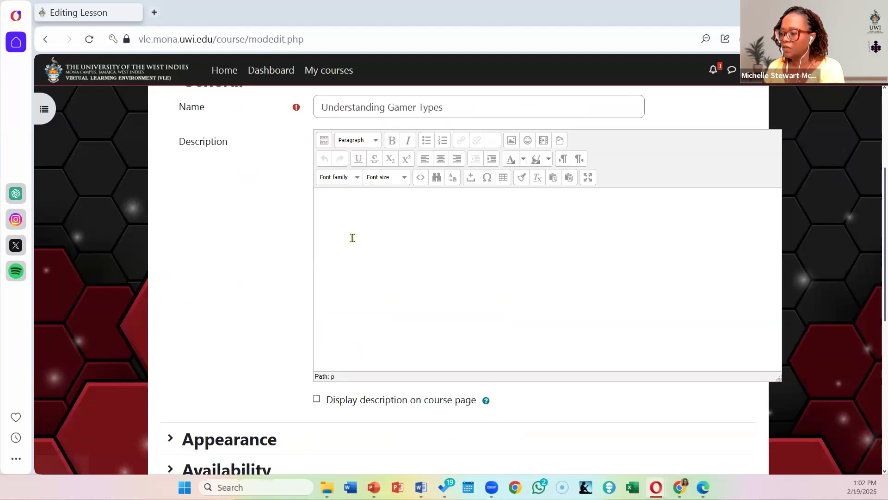
left_click(352, 238)
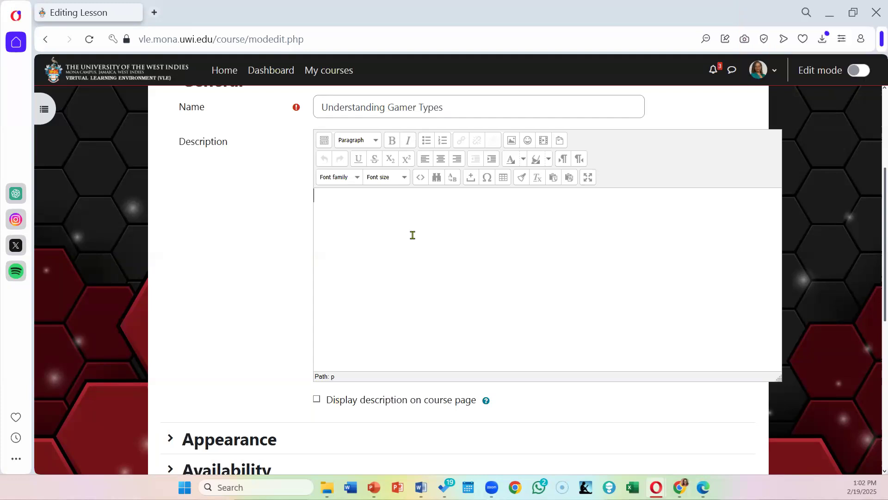
scroll(469, 265, "up", 4)
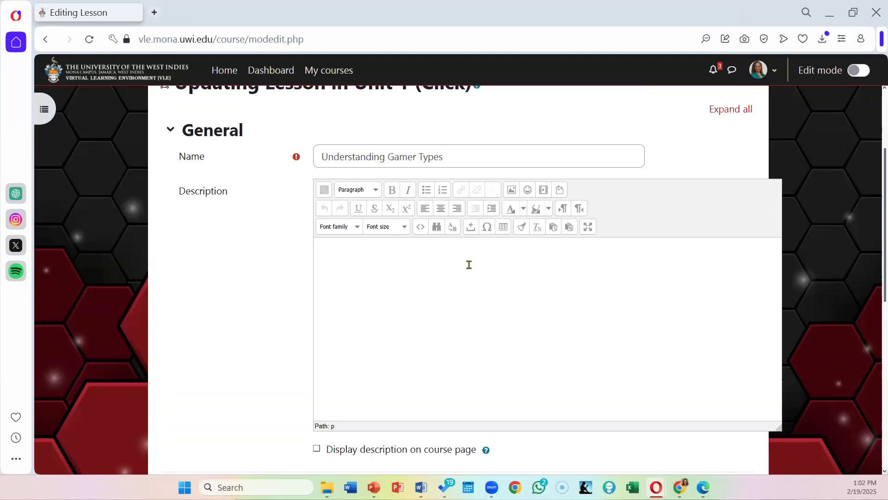